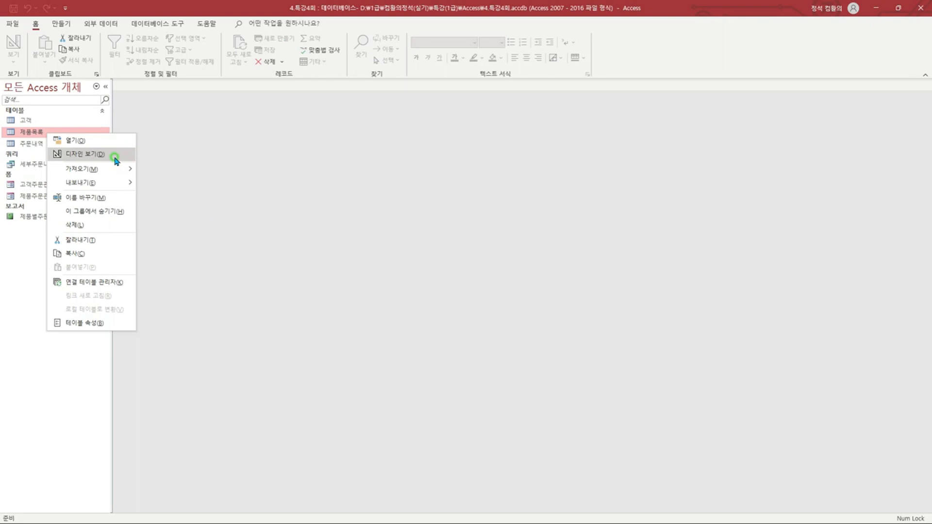
# Open the 제품목록 table in Design View and make the 제품번호 field the primary key.
pyautogui.click(115, 158)
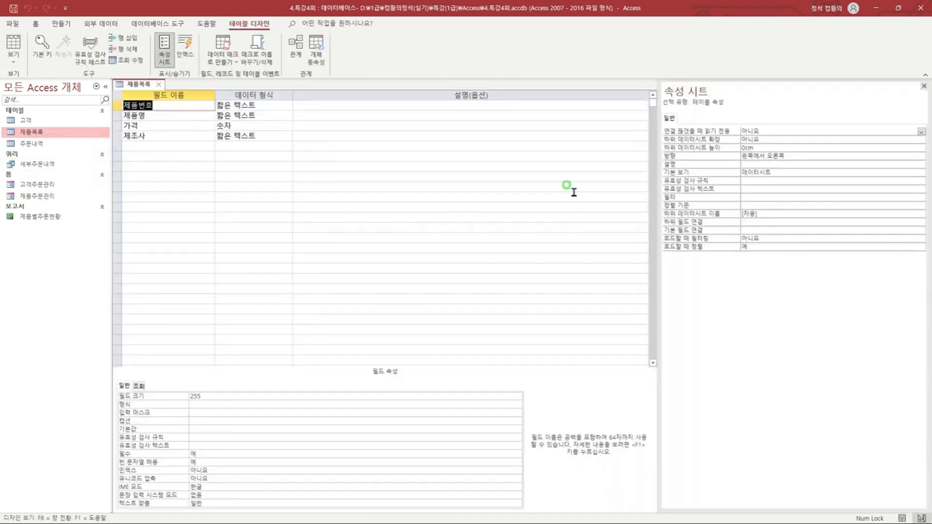
pyautogui.click(193, 109)
pyautogui.moveTo(115, 98); pyautogui.dragTo(297, 112)
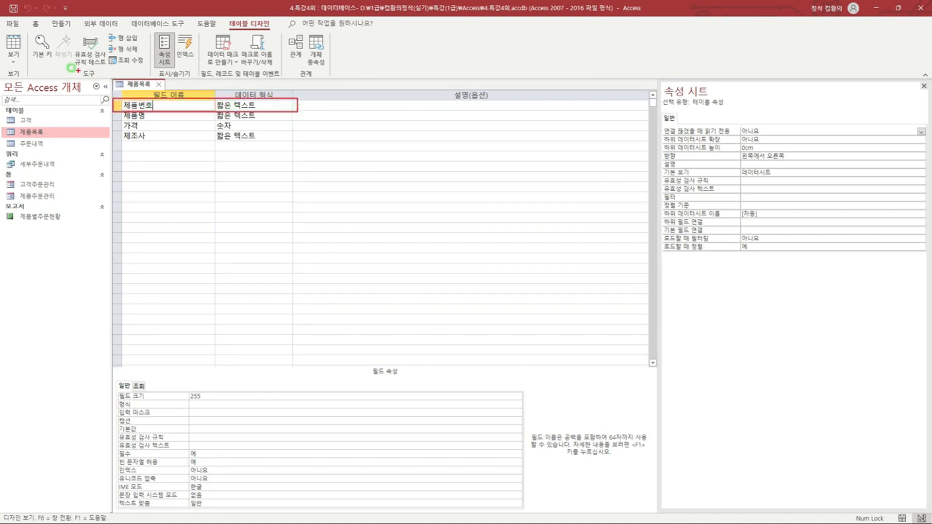
pyautogui.moveTo(31, 33); pyautogui.dragTo(51, 63)
pyautogui.click(44, 54)
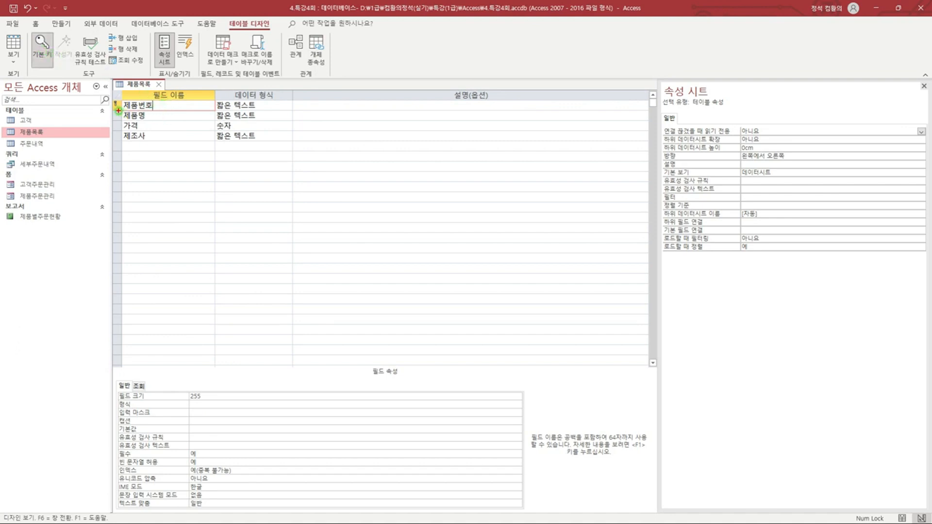
# Set the input mask of the 제품명 field to LL???
pyautogui.moveTo(117, 111); pyautogui.dragTo(302, 121)
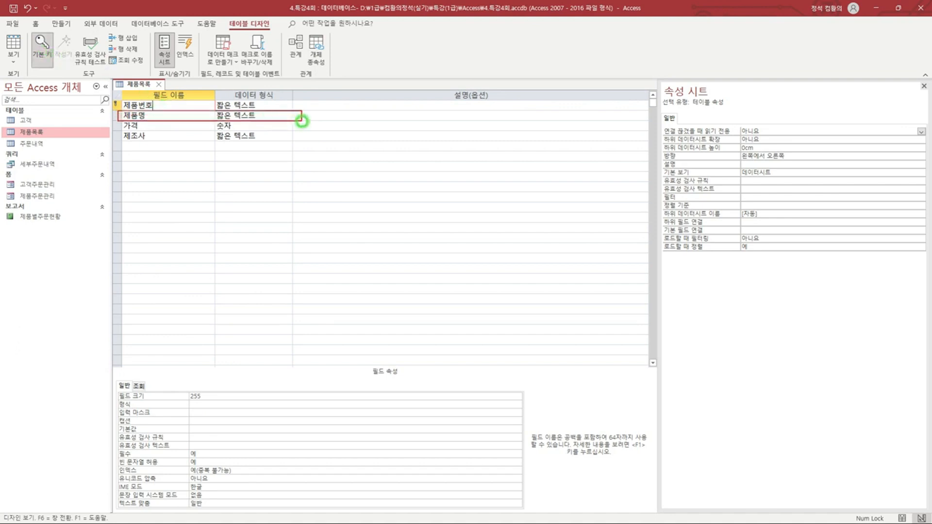
pyautogui.click(162, 116)
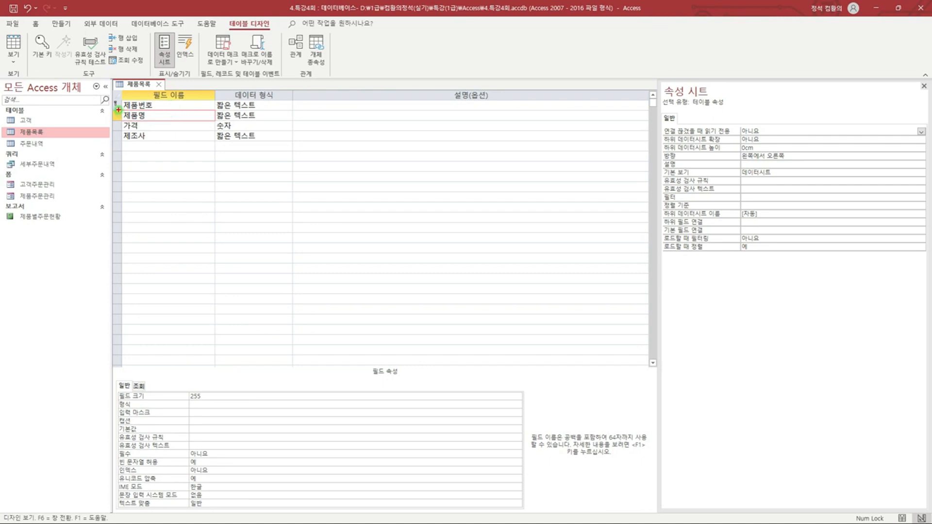
pyautogui.moveTo(116, 110)
pyautogui.mouseDown()
pyautogui.moveTo(286, 121)
pyautogui.moveTo(303, 155)
pyautogui.moveTo(268, 348)
pyautogui.moveTo(261, 343)
pyautogui.moveTo(275, 350)
pyautogui.mouseUp()
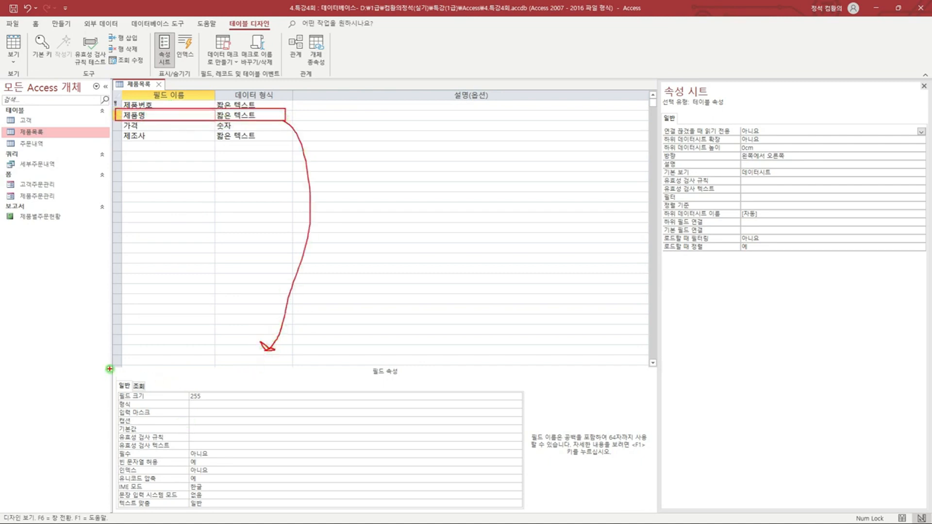
pyautogui.moveTo(109, 369); pyautogui.dragTo(344, 508)
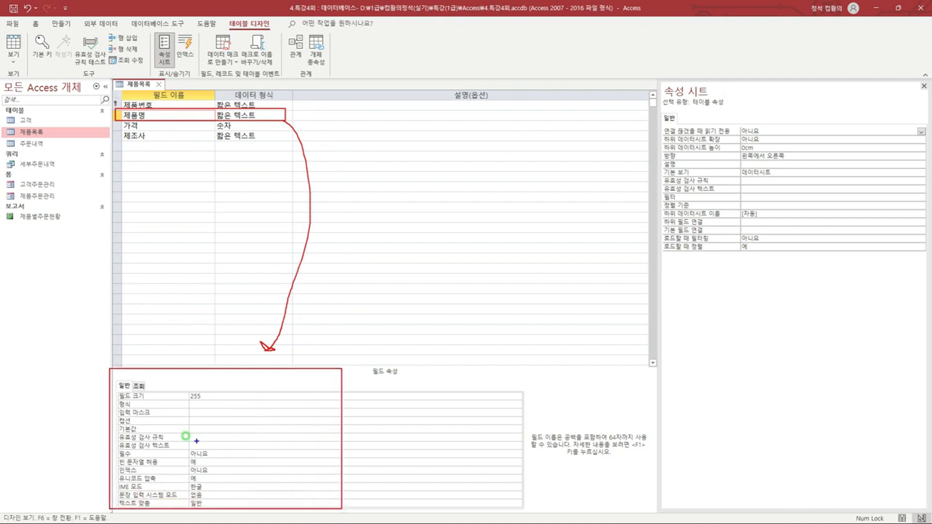
pyautogui.moveTo(118, 408); pyautogui.dragTo(302, 417)
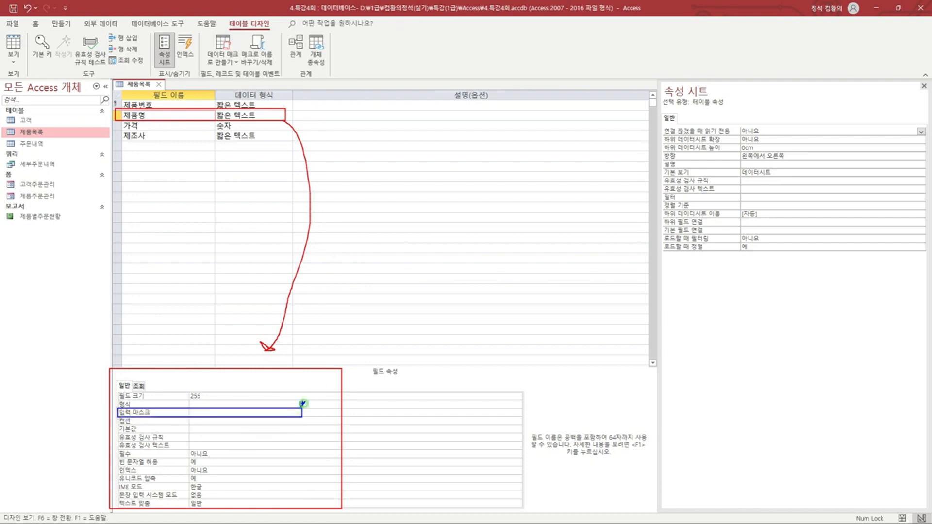
pyautogui.press('Escape')
pyautogui.click(207, 412)
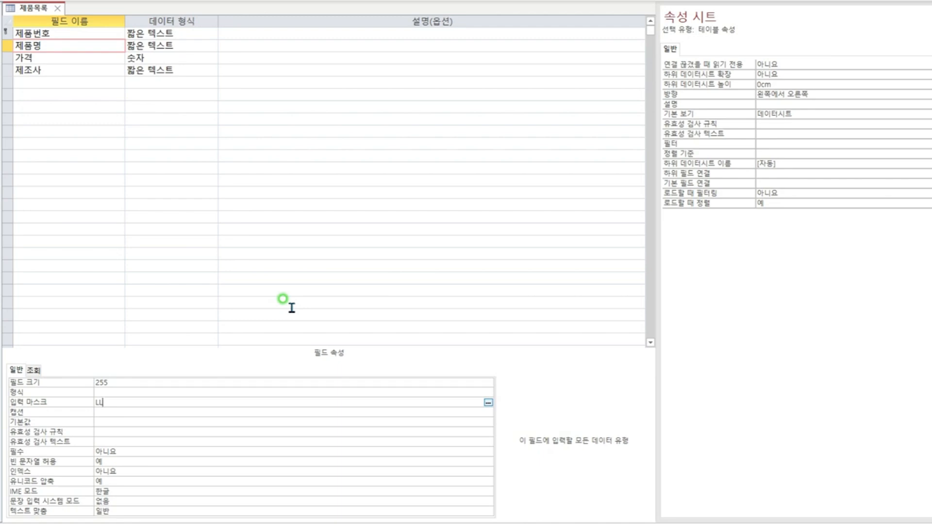
pyautogui.press('Return')
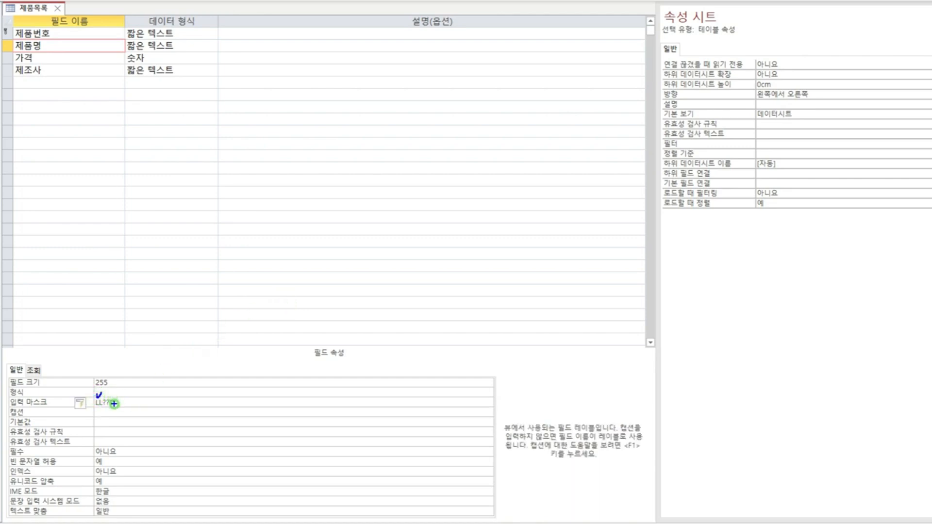
pyautogui.moveTo(94, 397); pyautogui.dragTo(118, 408)
pyautogui.moveTo(14, 39)
pyautogui.mouseDown()
pyautogui.moveTo(220, 51)
pyautogui.moveTo(231, 40)
pyautogui.mouseUp()
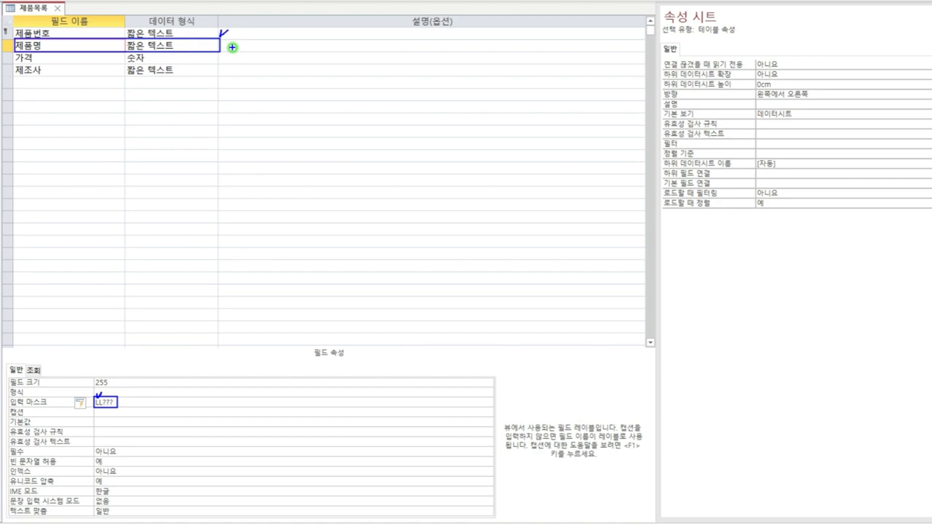
pyautogui.press('Escape')
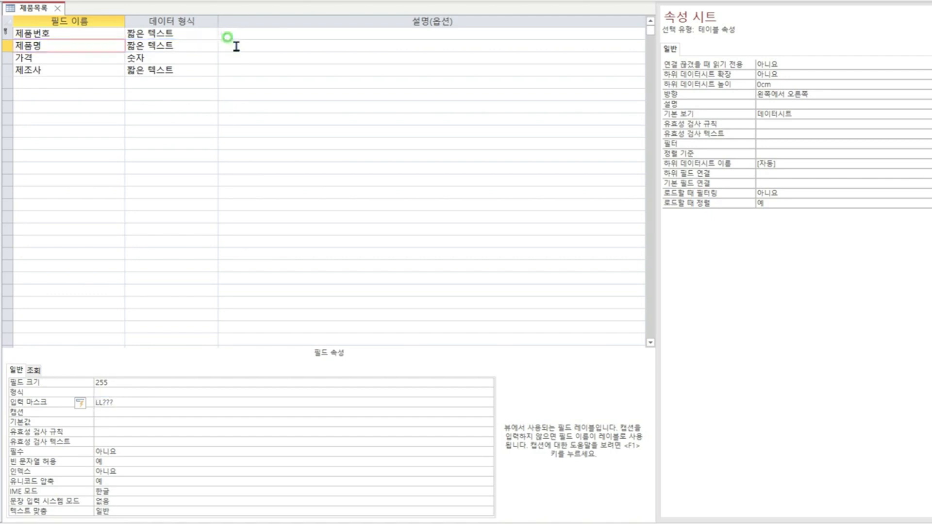
# Set the lookup display control of the 제조사 field to 콤보 상자 (combo box).
pyautogui.click(174, 70)
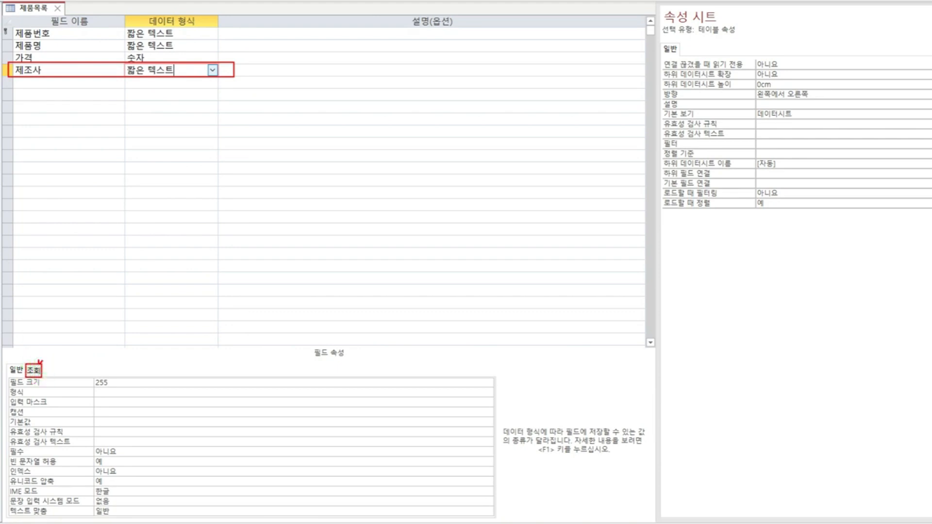
pyautogui.click(34, 369)
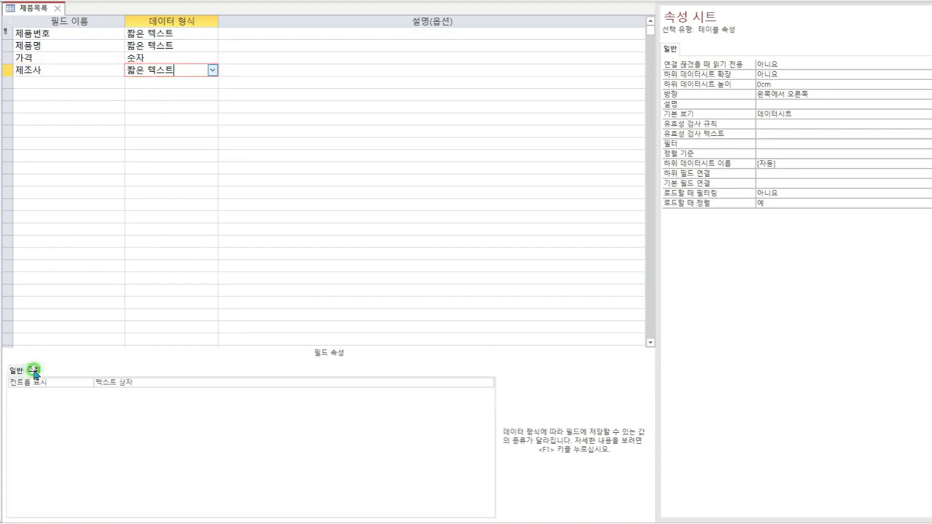
pyautogui.click(184, 381)
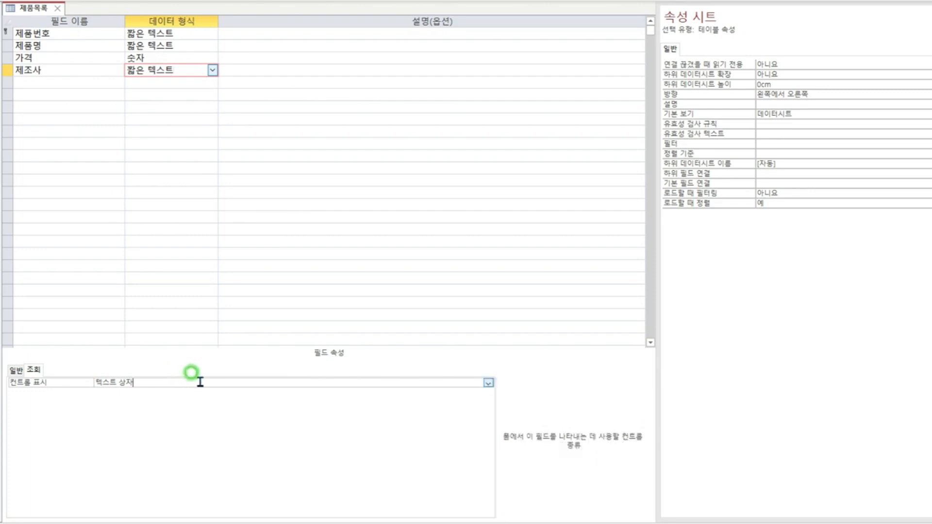
pyautogui.click(488, 383)
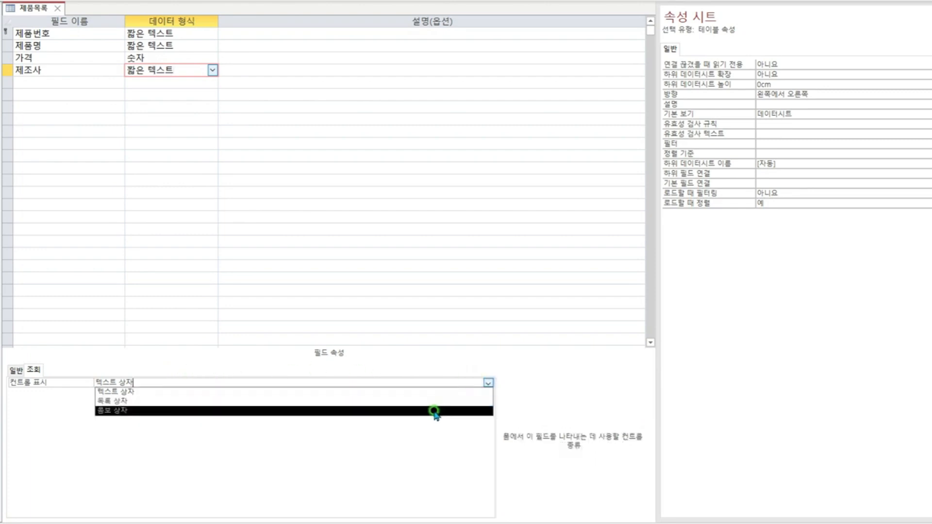
pyautogui.click(433, 412)
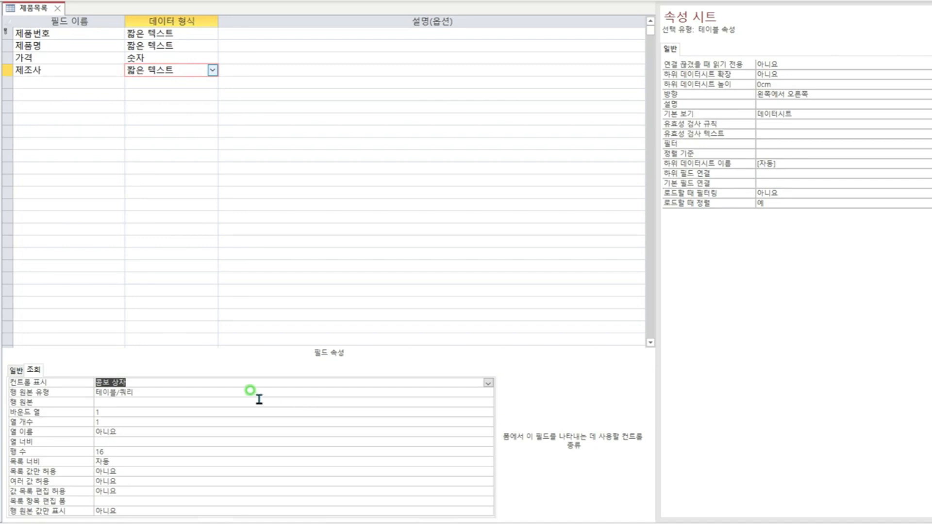
# Change the 제조사 lookup's row source type to 값 목록 (value list).
pyautogui.click(229, 391)
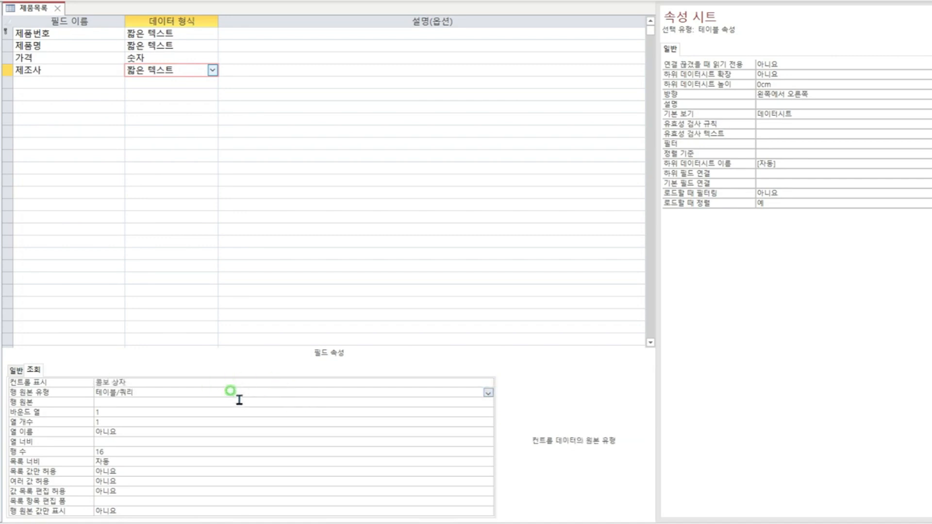
pyautogui.hotkey('ctrl', '2')
pyautogui.moveTo(93, 387)
pyautogui.mouseDown()
pyautogui.moveTo(151, 397)
pyautogui.moveTo(156, 382)
pyautogui.mouseUp()
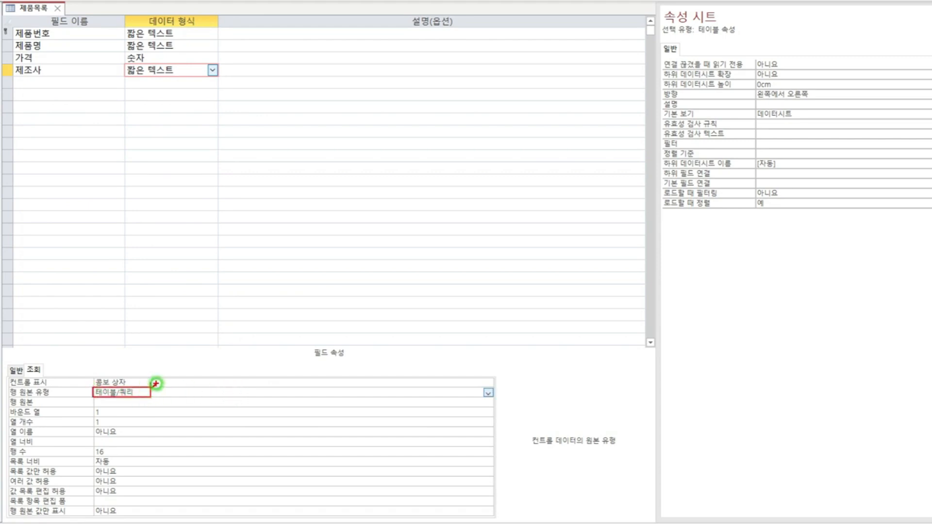
pyautogui.press('Escape')
pyautogui.click(488, 392)
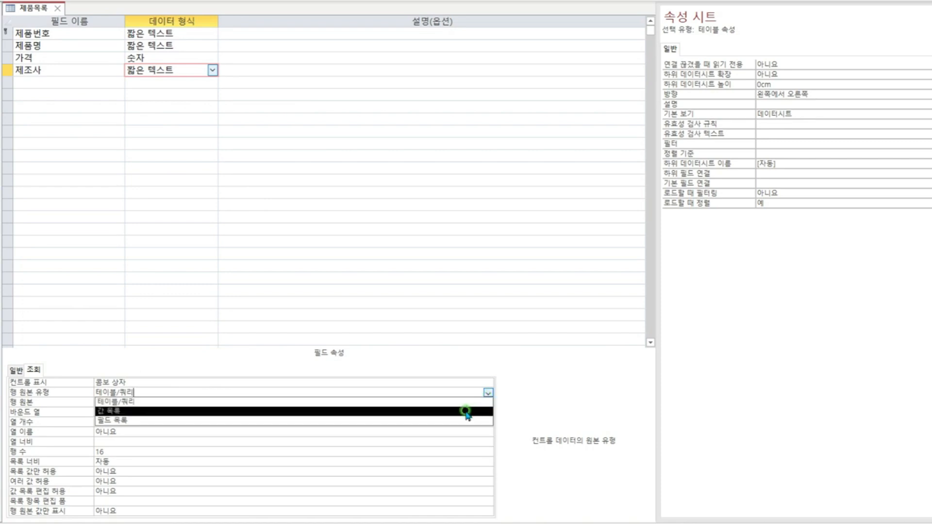
pyautogui.click(467, 413)
# Enter H사;E사;Z사 as the row source of the 제조사 lookup.
pyautogui.click(191, 404)
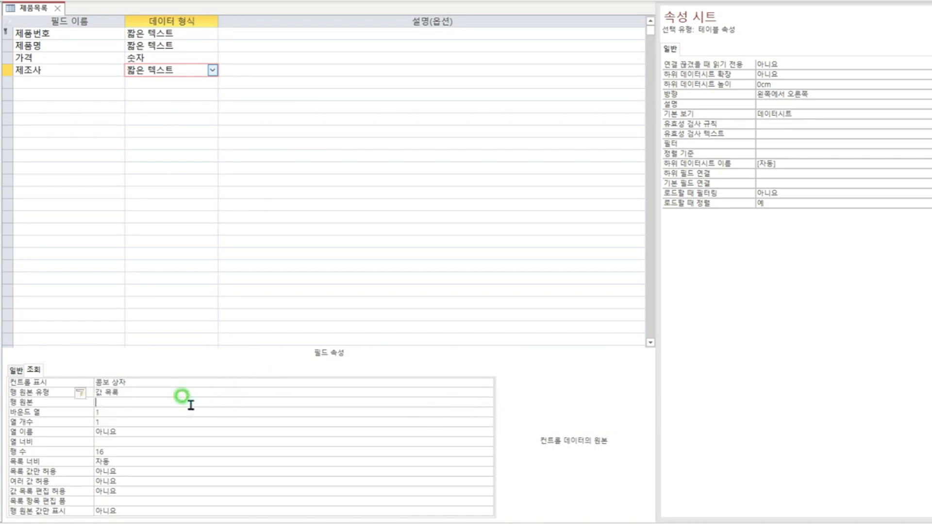
pyautogui.moveTo(8, 388); pyautogui.dragTo(152, 401)
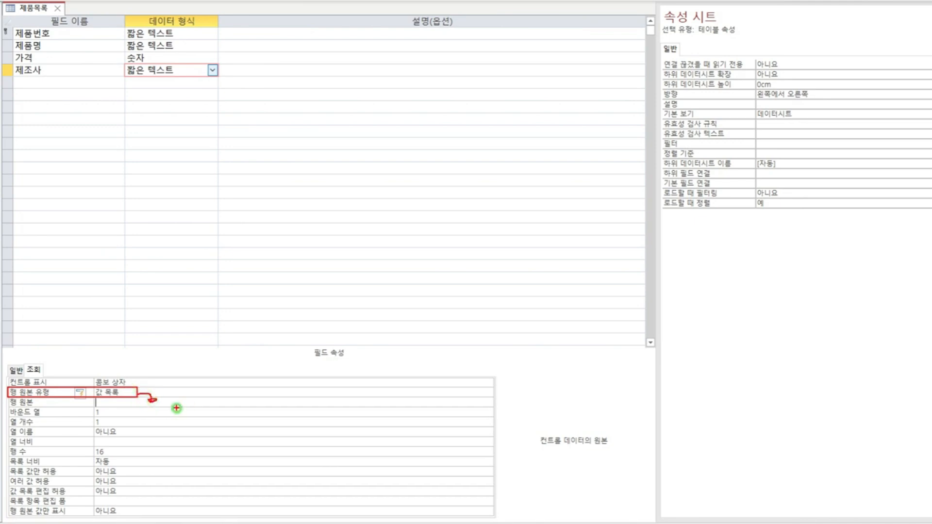
pyautogui.press('Escape')
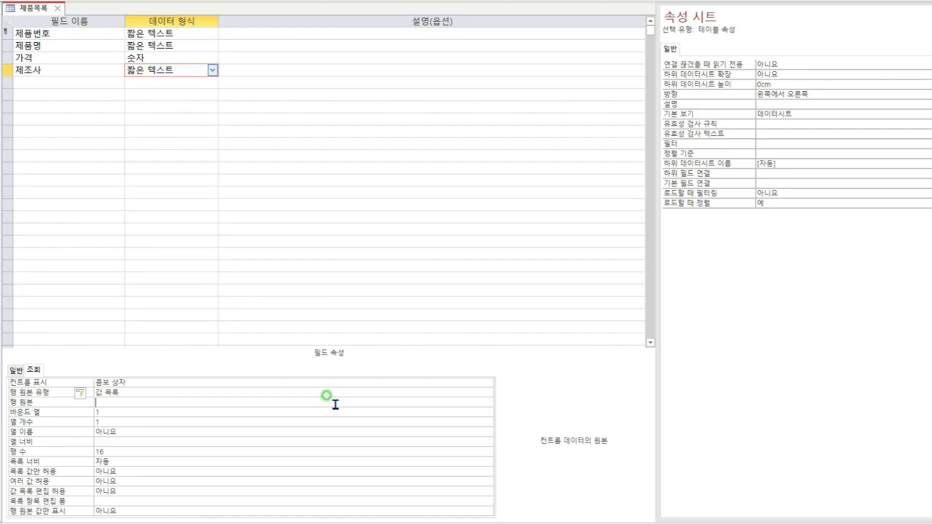
pyautogui.write('H')
pyautogui.write('사;E사;Z사')
pyautogui.press('Return')
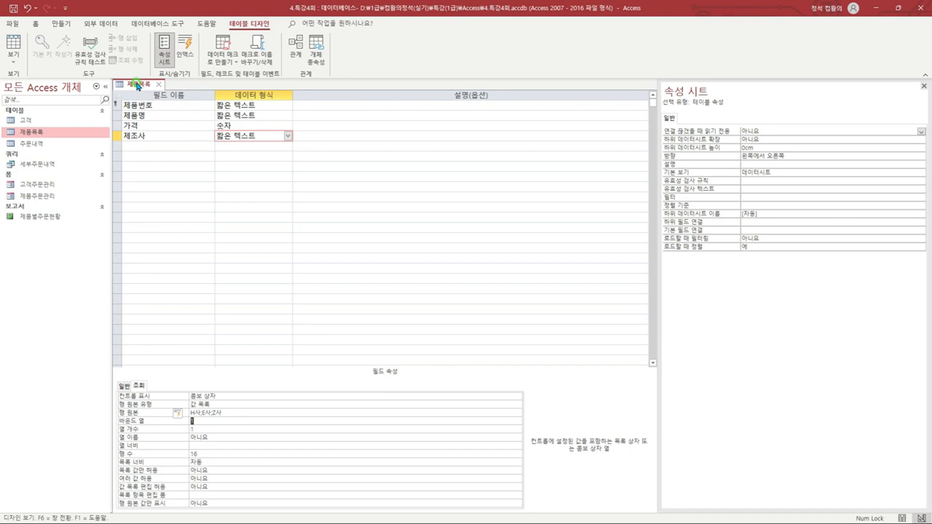
# Save the 제품목록 table, switch it to Datasheet View and expand the 제조사 choices in the first record.
pyautogui.rightClick(139, 85)
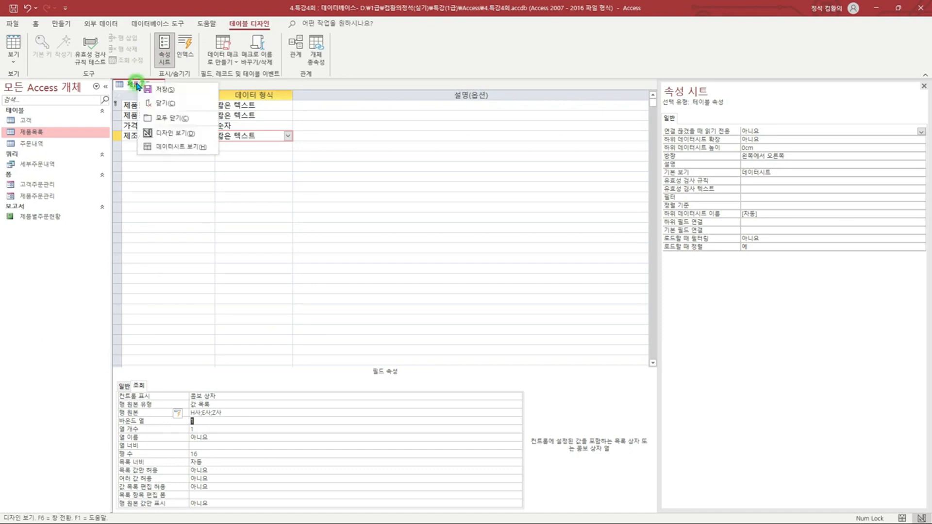
pyautogui.click(178, 146)
pyautogui.click(441, 295)
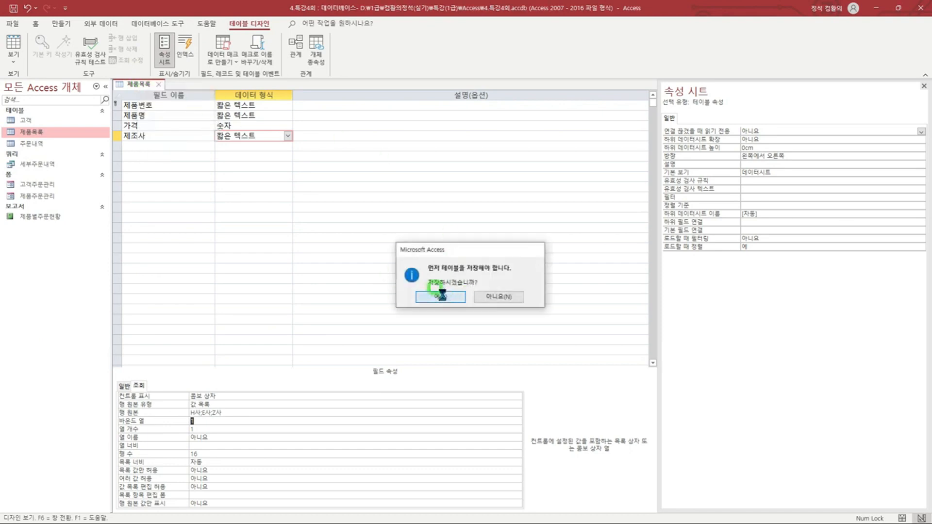
pyautogui.click(294, 106)
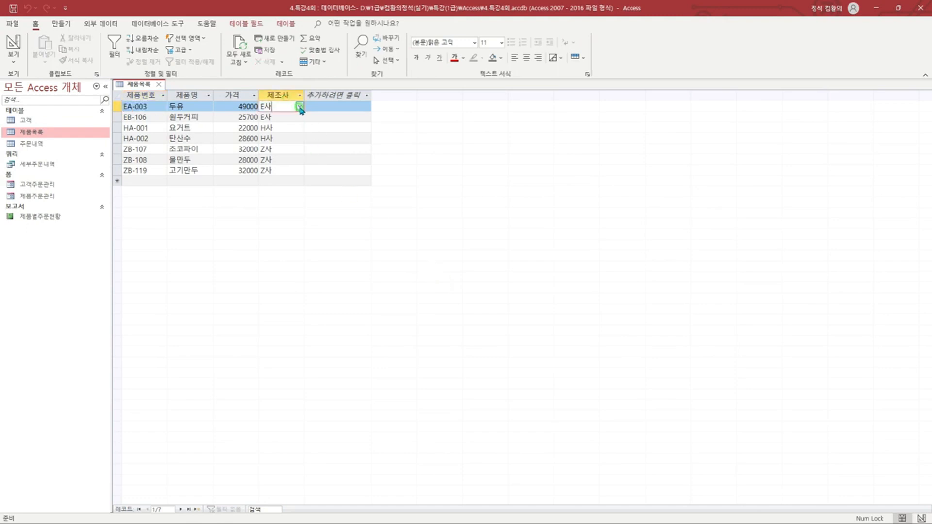
pyautogui.click(300, 107)
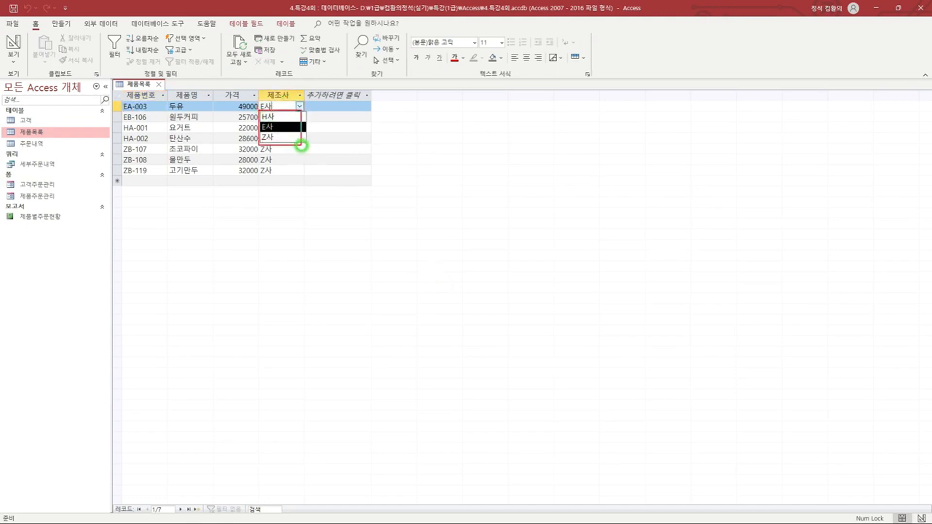
# Try to shorten the 제품명 of record EA-003 to the single character 두 to test the input mask.
pyautogui.click(190, 107)
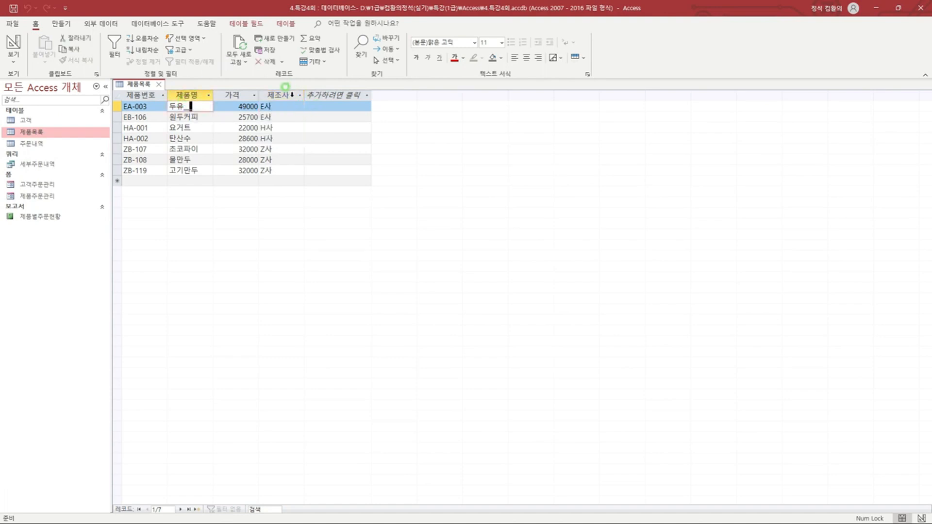
pyautogui.press('BackSpace')
pyautogui.click(291, 96)
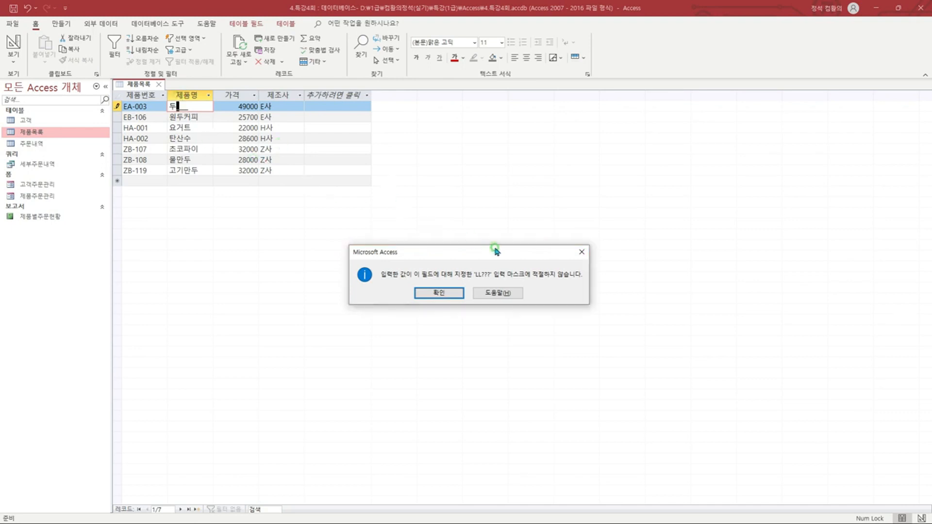
pyautogui.click(581, 254)
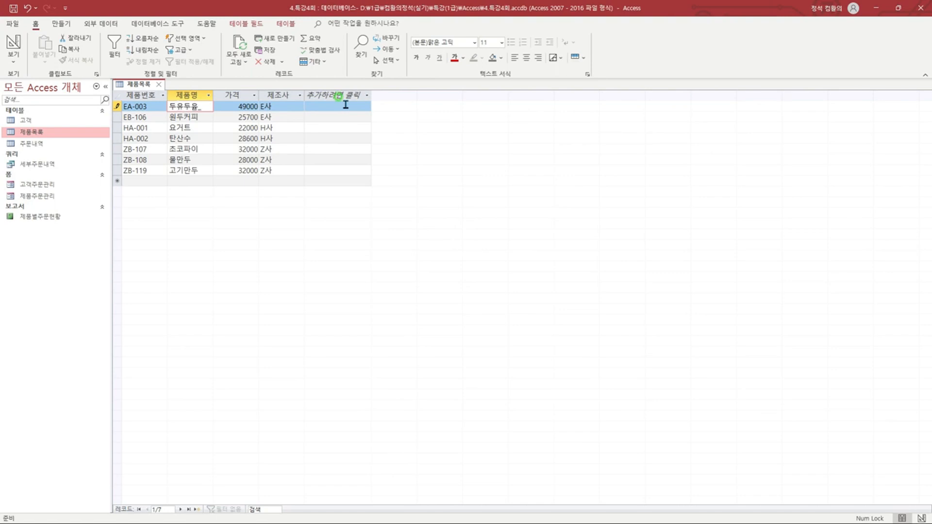
# Enter 두유두유두 as the 제품명 of record EA-003, and replace its last character with 도.
pyautogui.press('Tab')
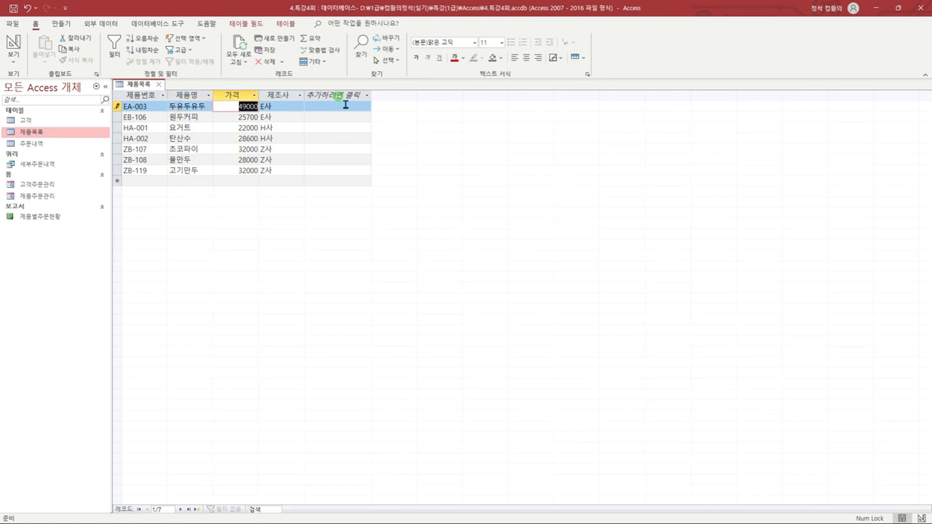
pyautogui.hotkey('shift', 'Tab')
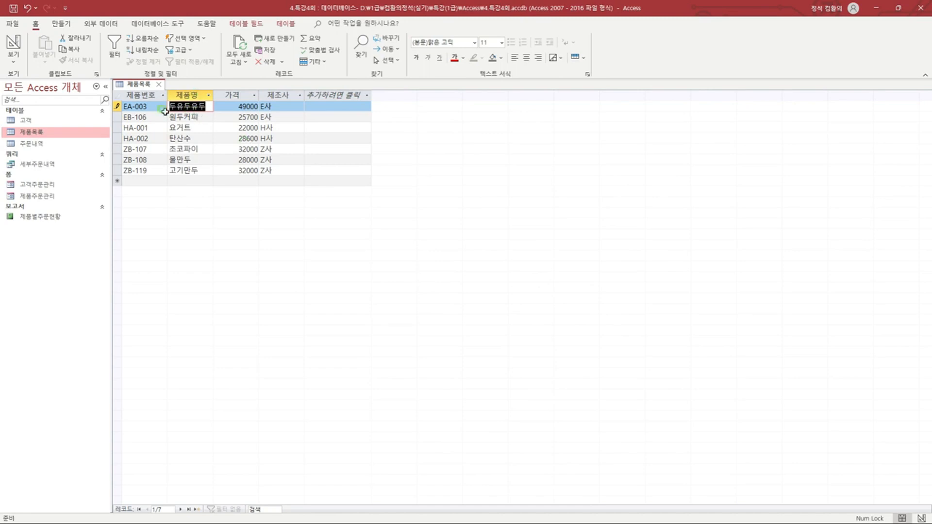
pyautogui.moveTo(199, 106); pyautogui.dragTo(205, 106)
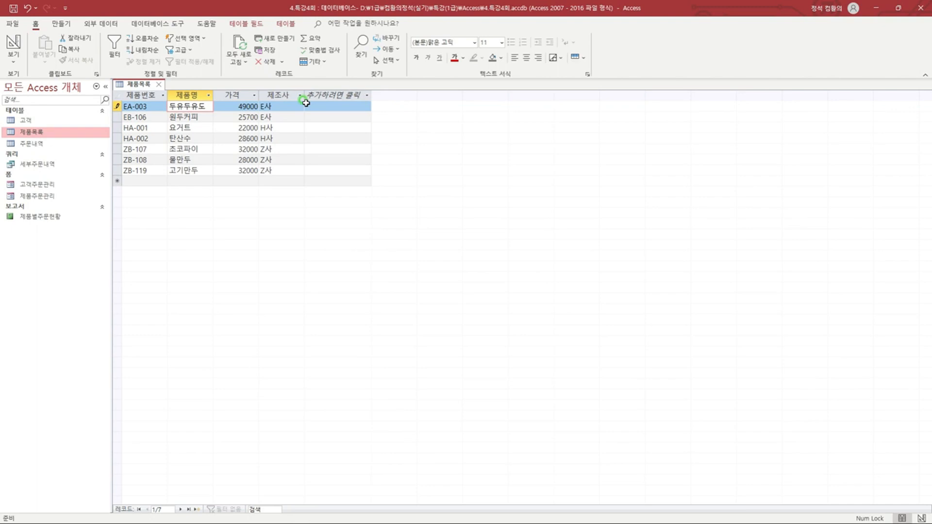
# Remove the extra characters from the 제품명 of record EA-003 so that it reads 두유.
pyautogui.click(207, 106)
pyautogui.press('BackSpace')
pyautogui.press('BackSpace')
pyautogui.press('BackSpace')
pyautogui.press('Tab')
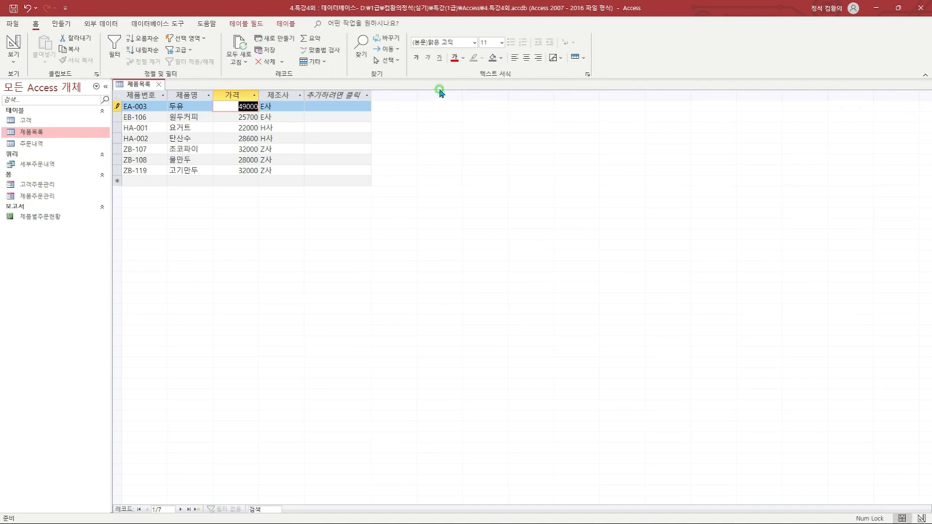
# Close the 제품목록 table and open the 고객 table in Design View.
pyautogui.click(160, 85)
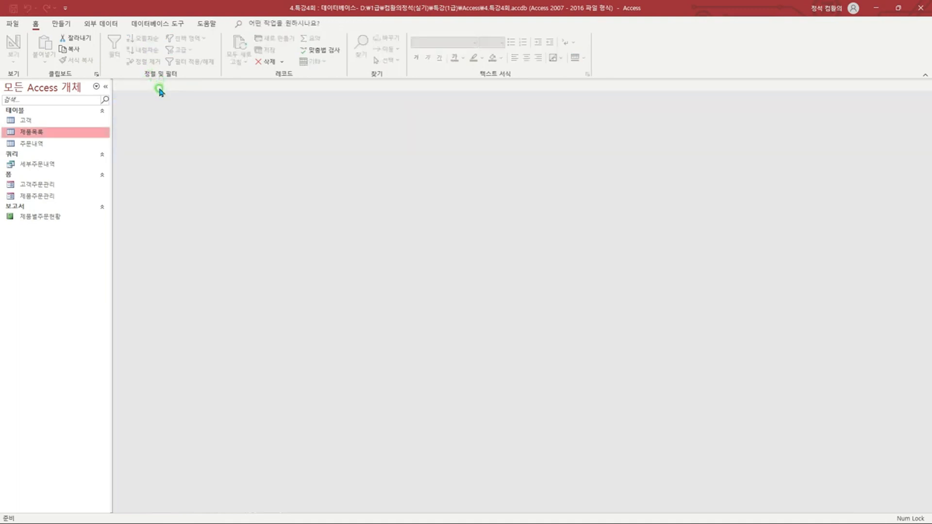
pyautogui.click(27, 120)
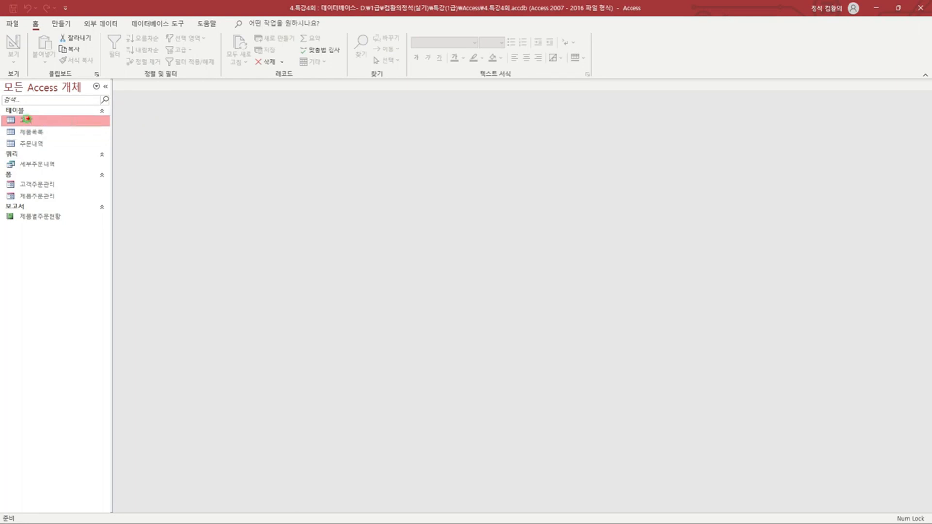
pyautogui.rightClick(67, 122)
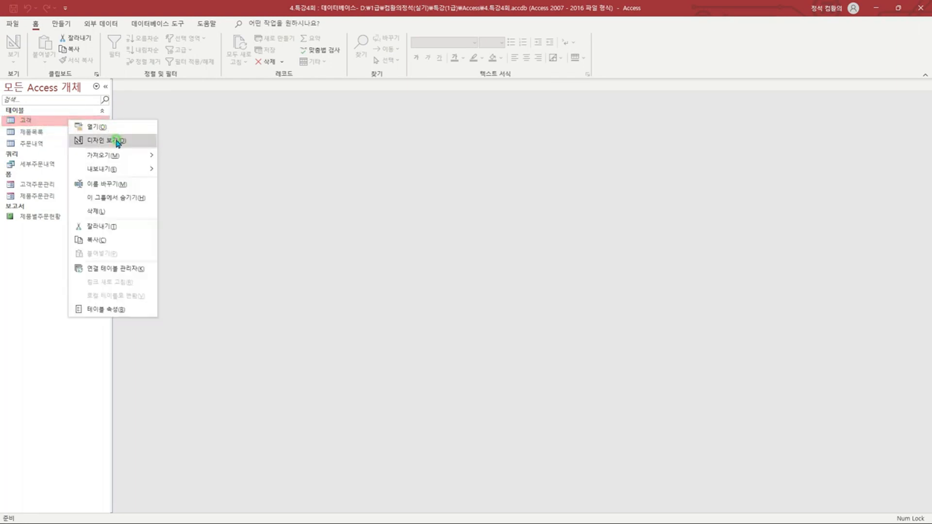
pyautogui.click(117, 141)
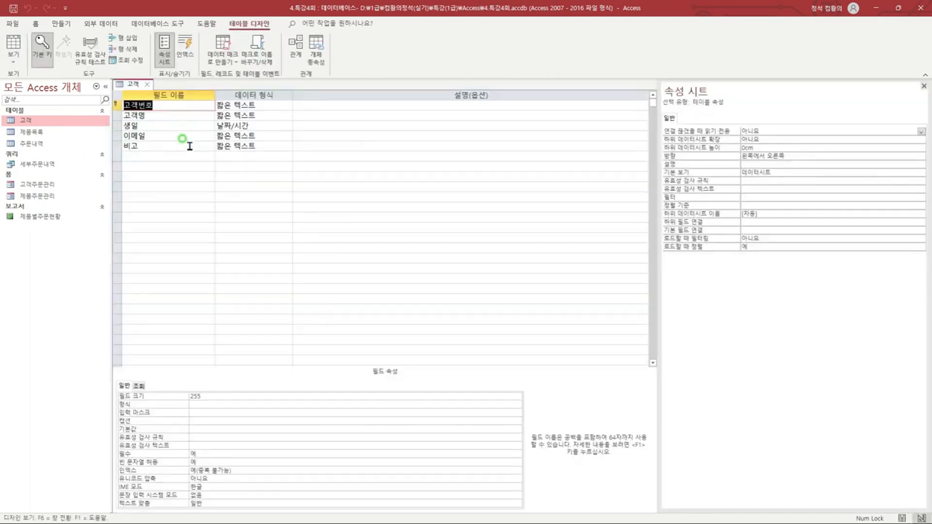
# Set the 인덱스 property of the 고객명 field to 예(중복 불가능).
pyautogui.click(165, 116)
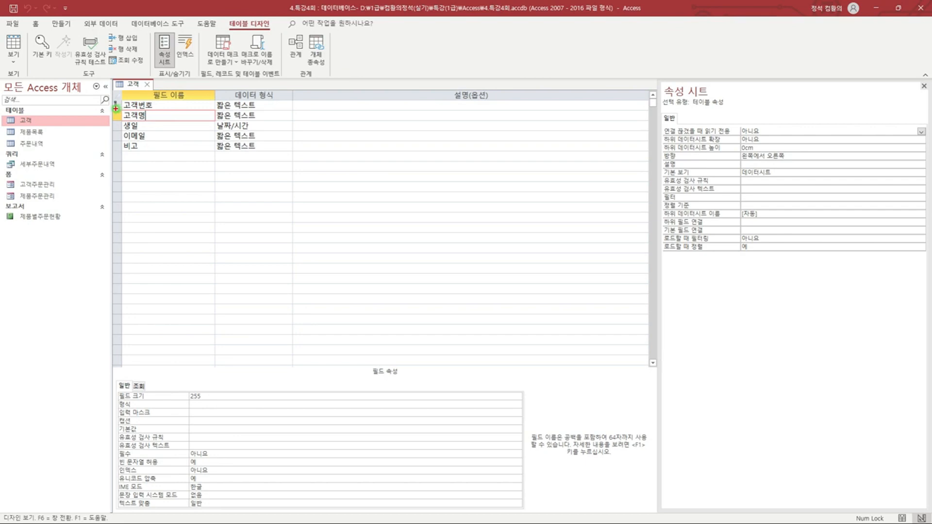
pyautogui.moveTo(116, 108)
pyautogui.mouseDown()
pyautogui.moveTo(309, 119)
pyautogui.moveTo(327, 272)
pyautogui.moveTo(287, 358)
pyautogui.mouseUp()
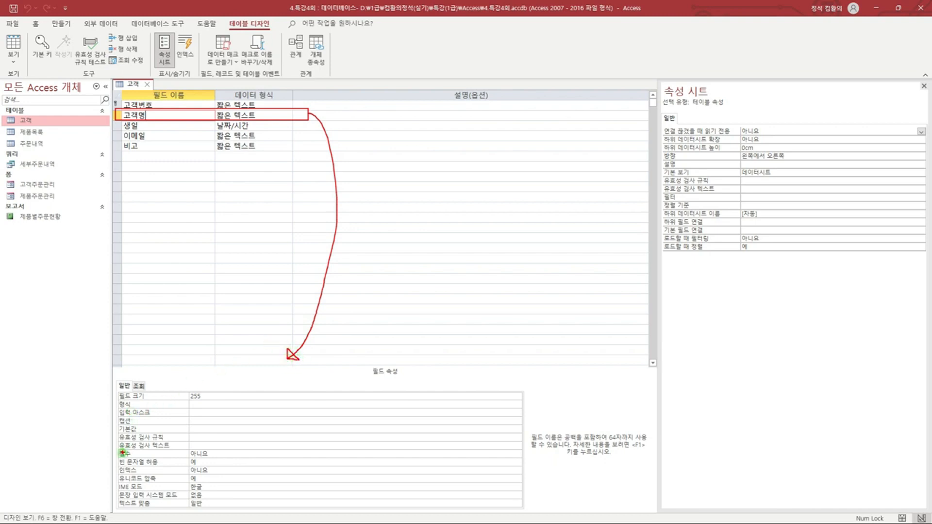
pyautogui.moveTo(118, 467); pyautogui.dragTo(265, 476)
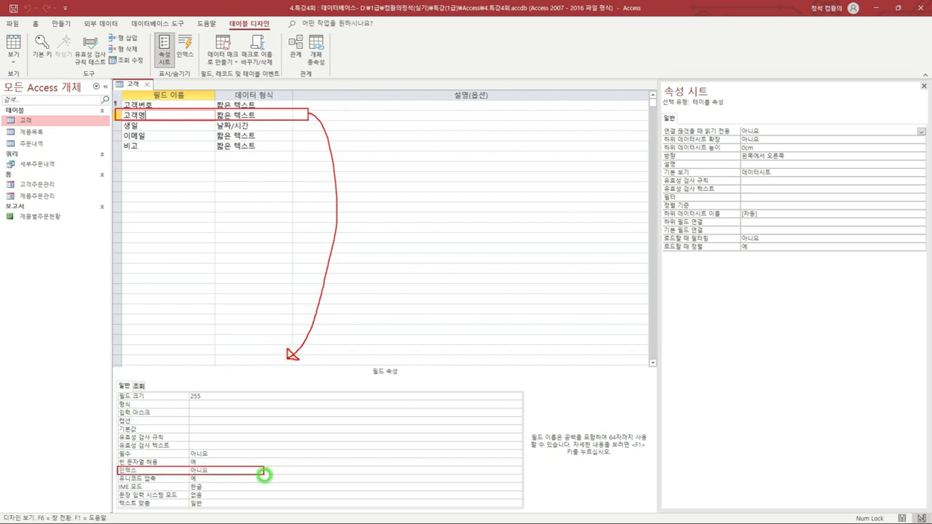
pyautogui.press('Escape')
pyautogui.click(343, 470)
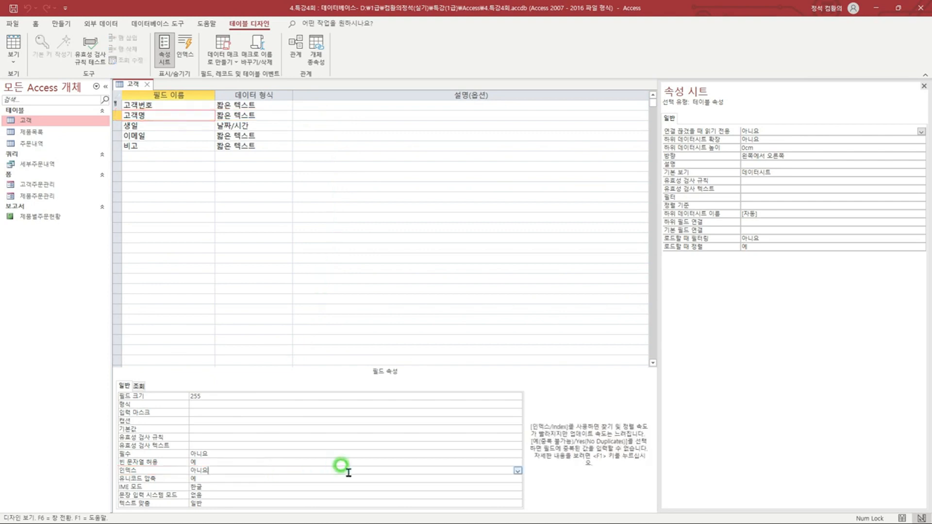
pyautogui.click(518, 471)
pyautogui.click(477, 493)
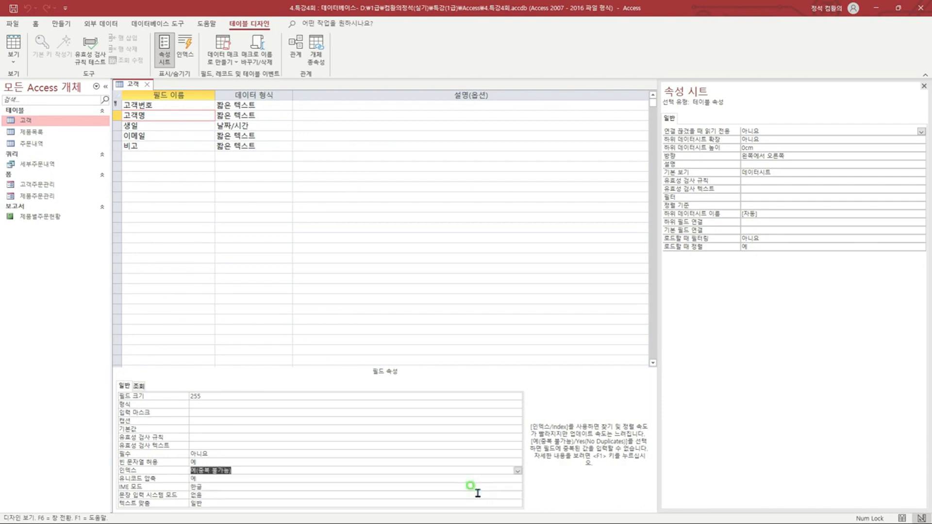
pyautogui.click(255, 469)
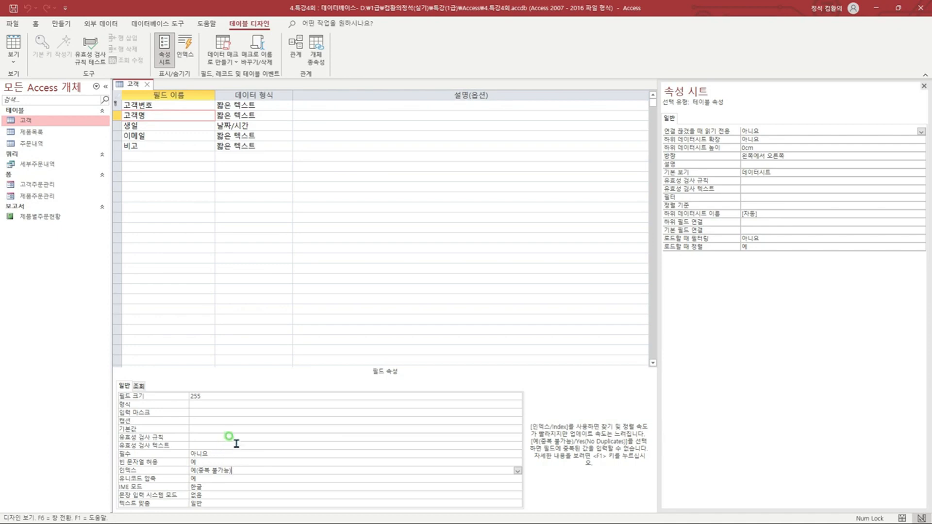
# Set the 유효성 검사 규칙 of the 이메일 field to Like "*@*".
pyautogui.click(143, 135)
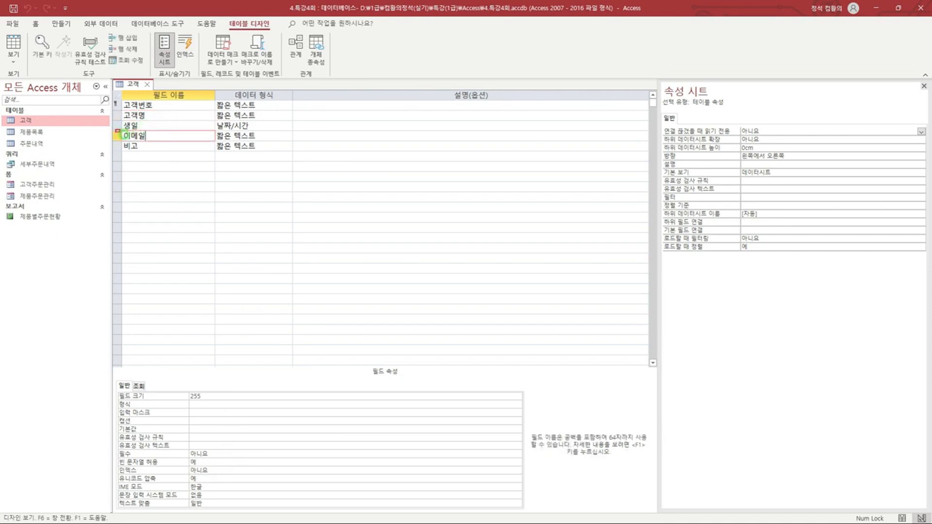
pyautogui.moveTo(117, 131)
pyautogui.mouseDown()
pyautogui.moveTo(311, 140)
pyautogui.moveTo(345, 308)
pyautogui.moveTo(326, 391)
pyautogui.mouseUp()
pyautogui.press('b')
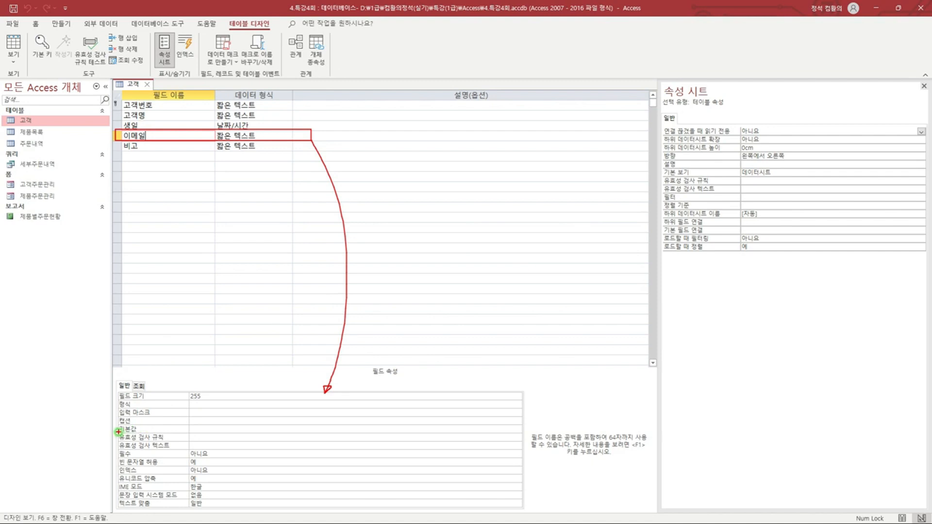
pyautogui.moveTo(121, 431); pyautogui.dragTo(288, 441)
pyautogui.click(223, 435)
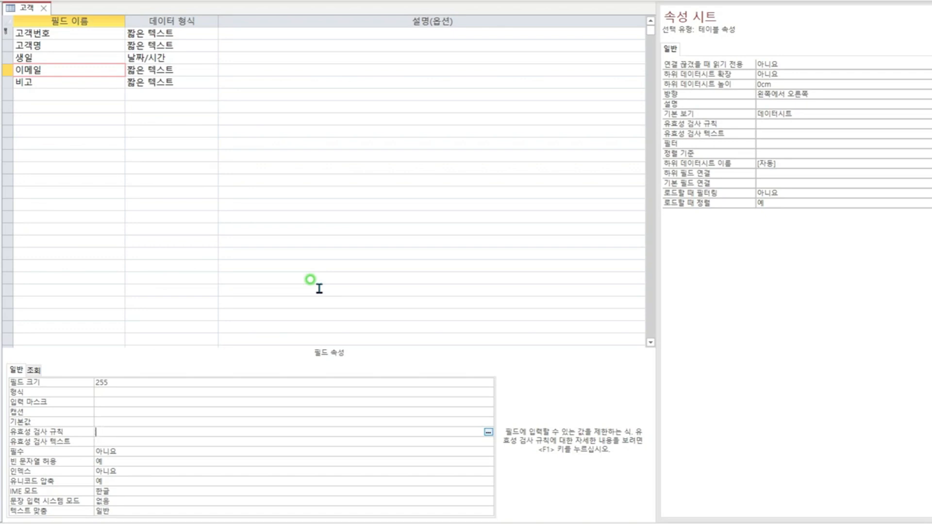
pyautogui.write('Like "*@*"')
pyautogui.press('Return')
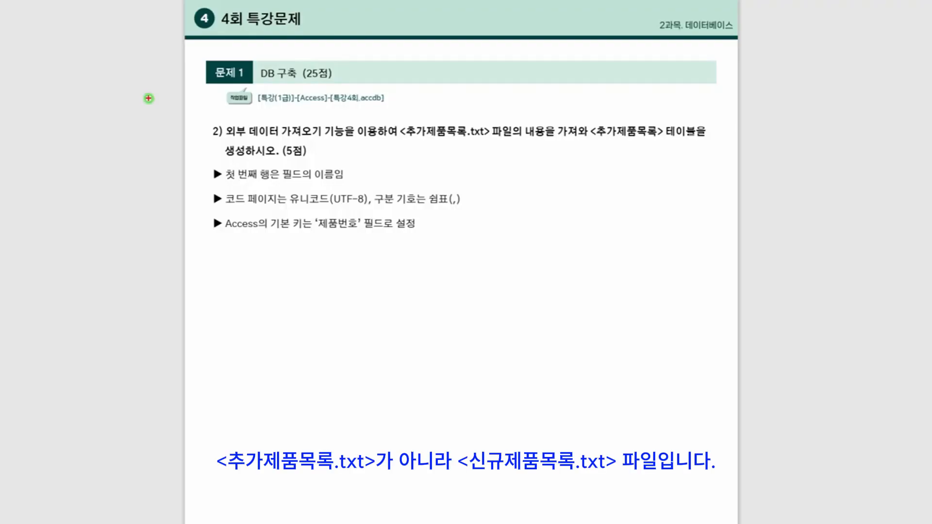
pyautogui.moveTo(223, 125); pyautogui.dragTo(325, 140)
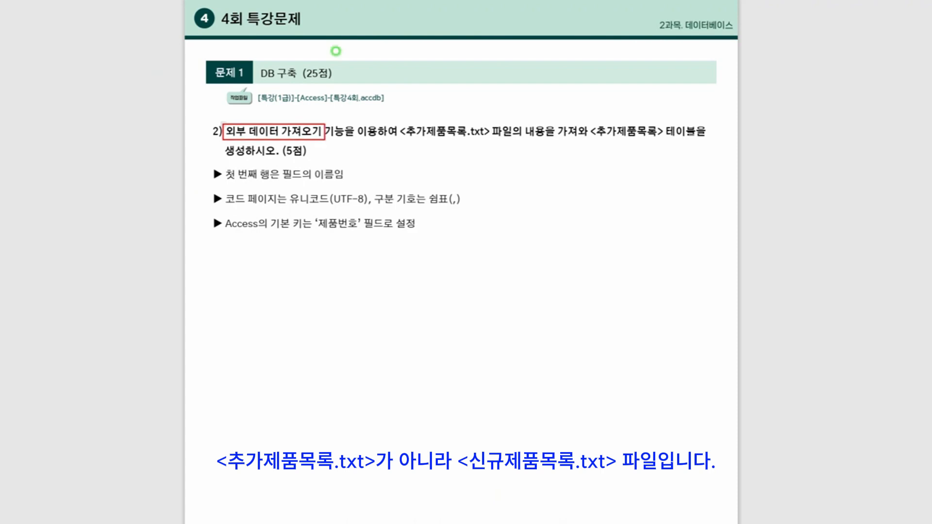
pyautogui.moveTo(404, 138); pyautogui.dragTo(485, 139)
pyautogui.moveTo(659, 120); pyautogui.dragTo(662, 122)
pyautogui.moveTo(300, 140); pyautogui.dragTo(307, 141)
pyautogui.moveTo(224, 180)
pyautogui.mouseDown()
pyautogui.moveTo(329, 180)
pyautogui.moveTo(329, 162)
pyautogui.mouseUp()
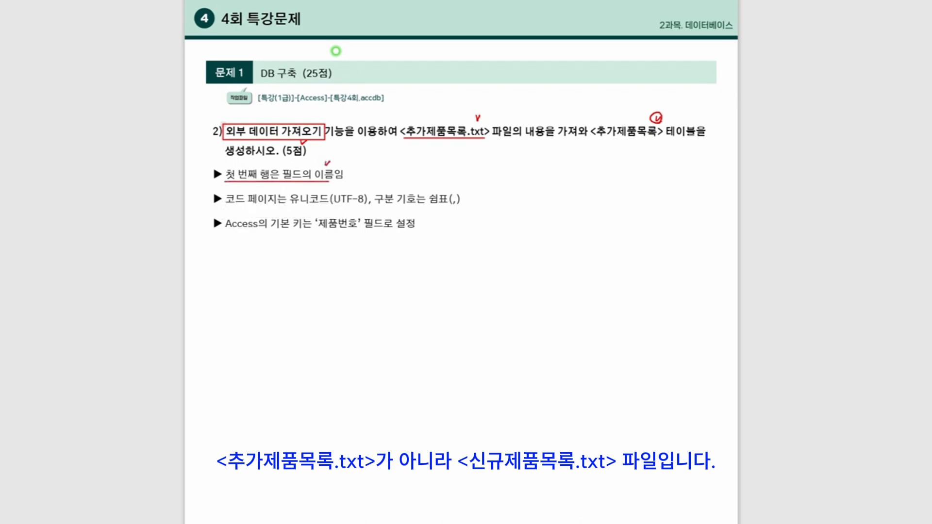
pyautogui.moveTo(290, 205); pyautogui.dragTo(367, 206)
pyautogui.moveTo(387, 207); pyautogui.dragTo(452, 206)
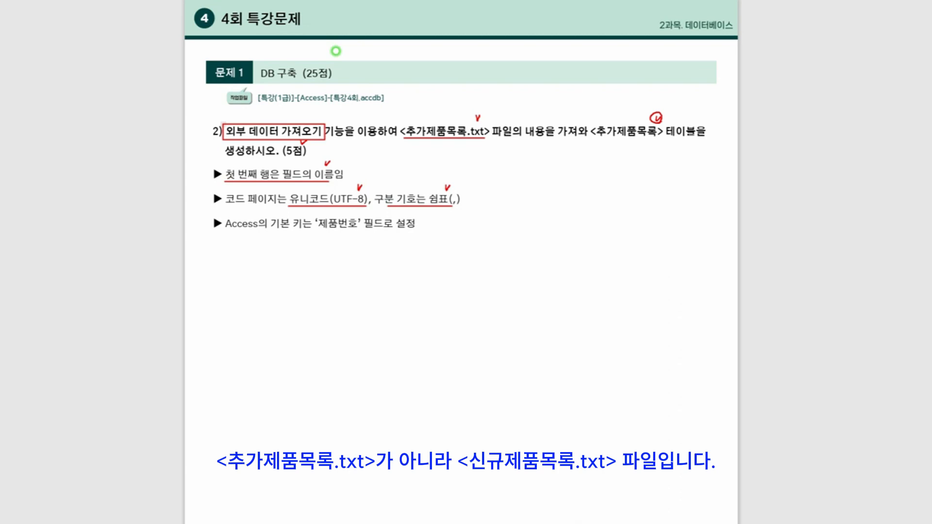
pyautogui.moveTo(225, 231); pyautogui.dragTo(306, 232)
pyautogui.moveTo(285, 188); pyautogui.dragTo(369, 210)
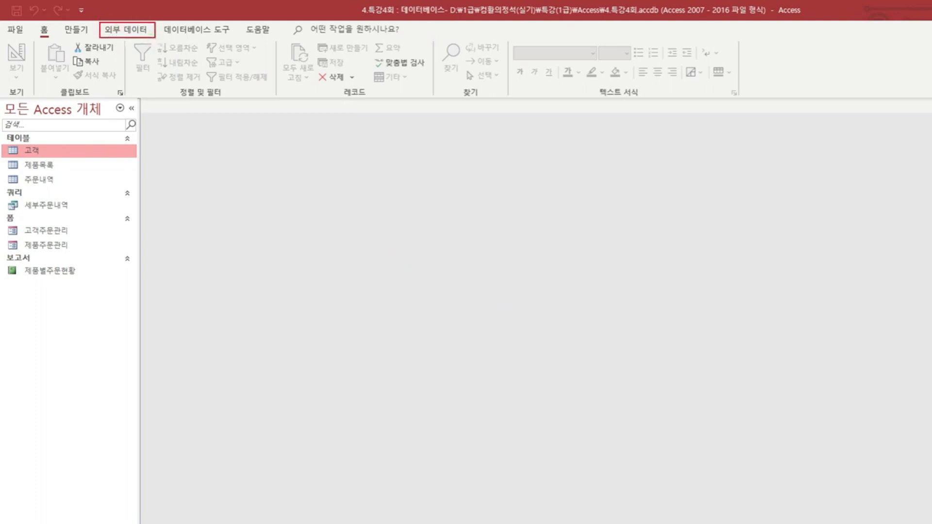
# Start importing external data from a text file as a new data source.
pyautogui.click(133, 32)
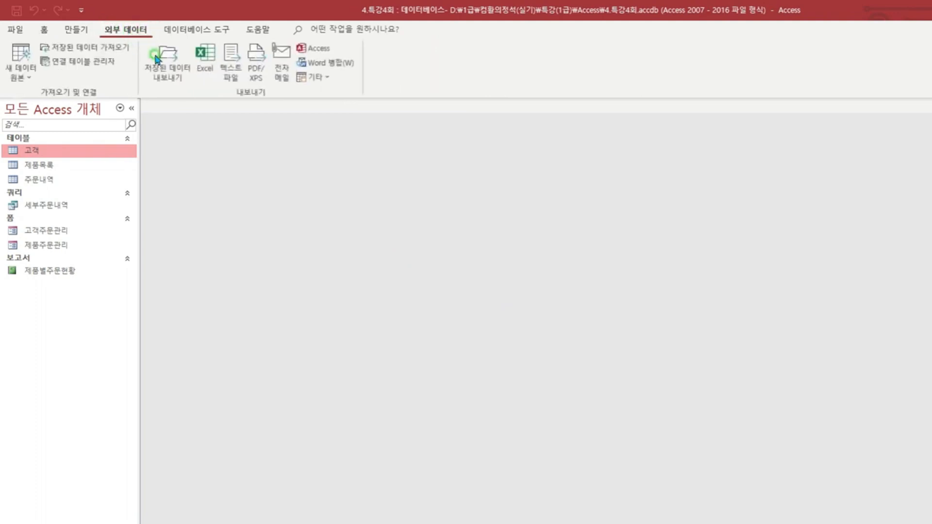
pyautogui.click(20, 79)
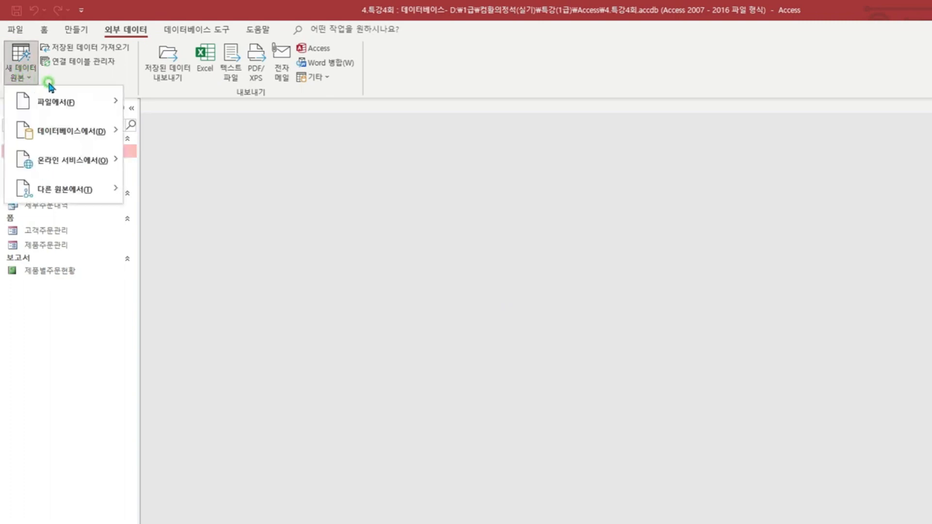
pyautogui.moveTo(68, 105)
pyautogui.click(188, 192)
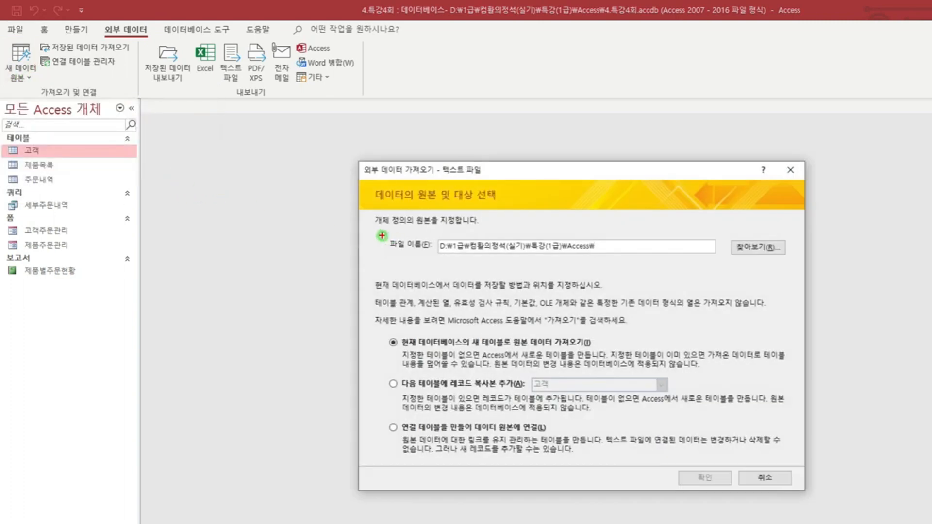
pyautogui.moveTo(384, 236); pyautogui.dragTo(608, 262)
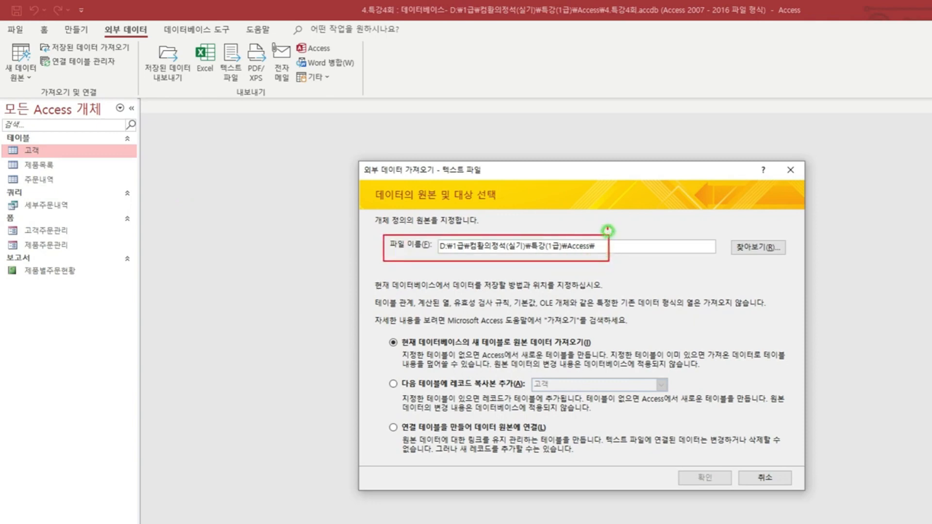
pyautogui.moveTo(607, 227); pyautogui.dragTo(613, 227)
pyautogui.moveTo(729, 239); pyautogui.dragTo(787, 260)
pyautogui.press('Escape')
# Choose 신규제품목록.txt in the Access folder as the source file for the import.
pyautogui.click(760, 247)
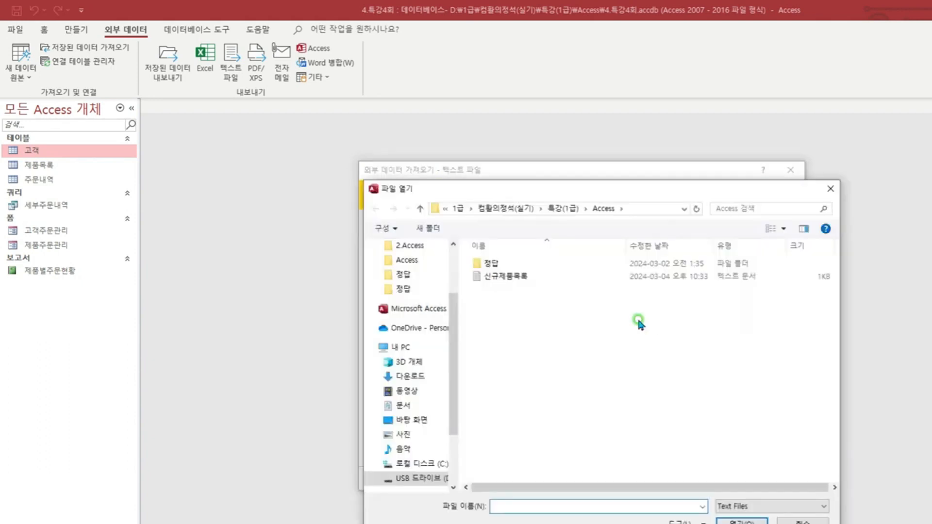
pyautogui.moveTo(427, 201); pyautogui.dragTo(629, 220)
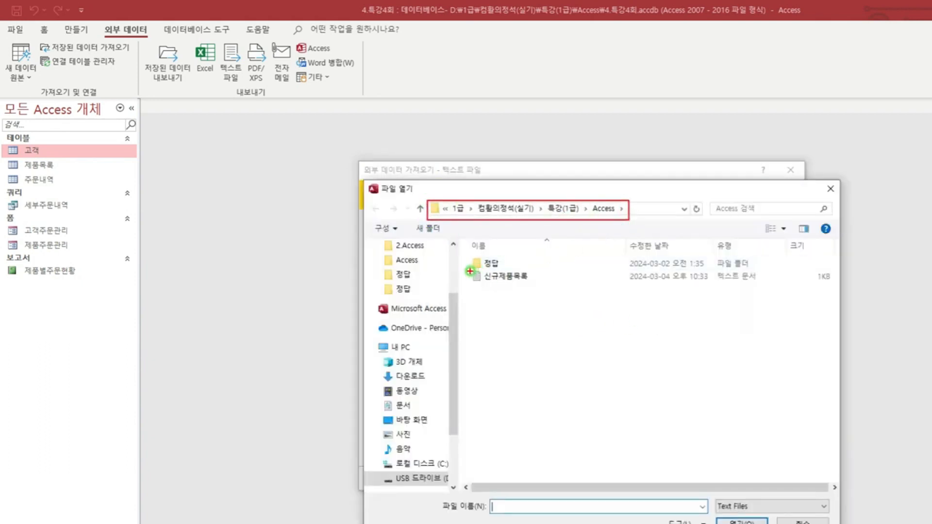
pyautogui.moveTo(470, 270); pyautogui.dragTo(531, 284)
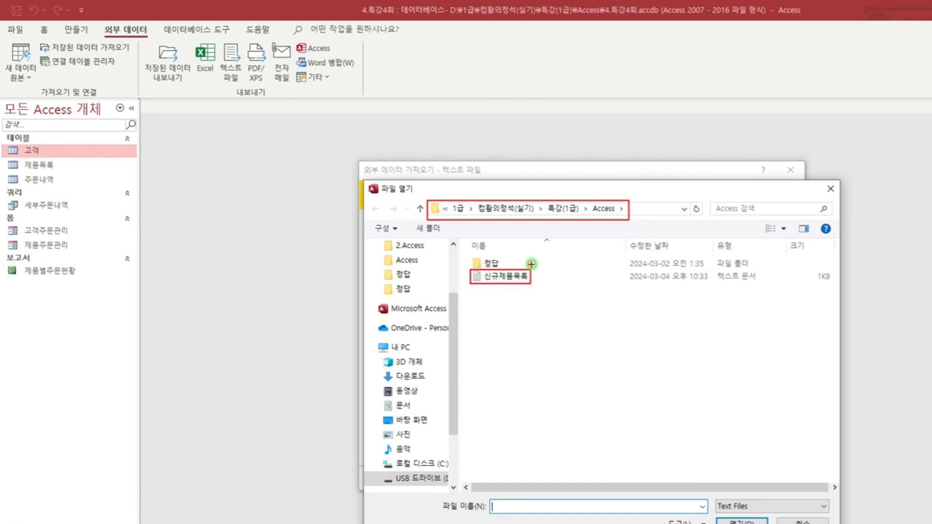
pyautogui.click(566, 279)
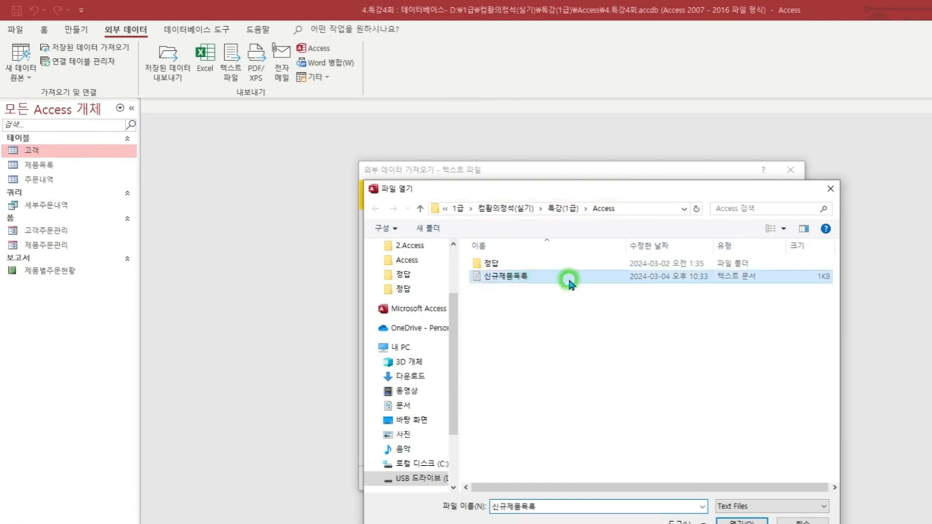
pyautogui.click(738, 521)
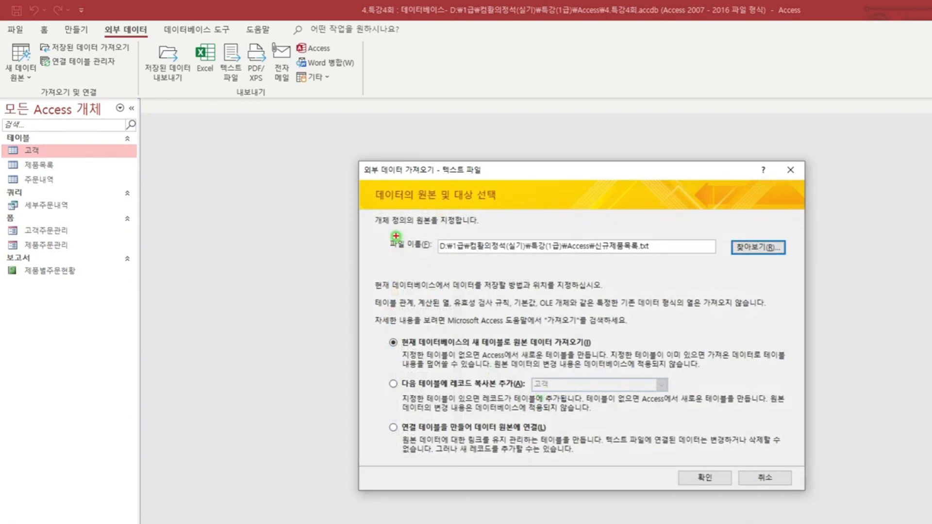
# Keep the option to import the source data into a new table in the current database and continue to the text import wizard.
pyautogui.moveTo(386, 236)
pyautogui.mouseDown()
pyautogui.moveTo(466, 258)
pyautogui.moveTo(685, 259)
pyautogui.moveTo(684, 236)
pyautogui.mouseUp()
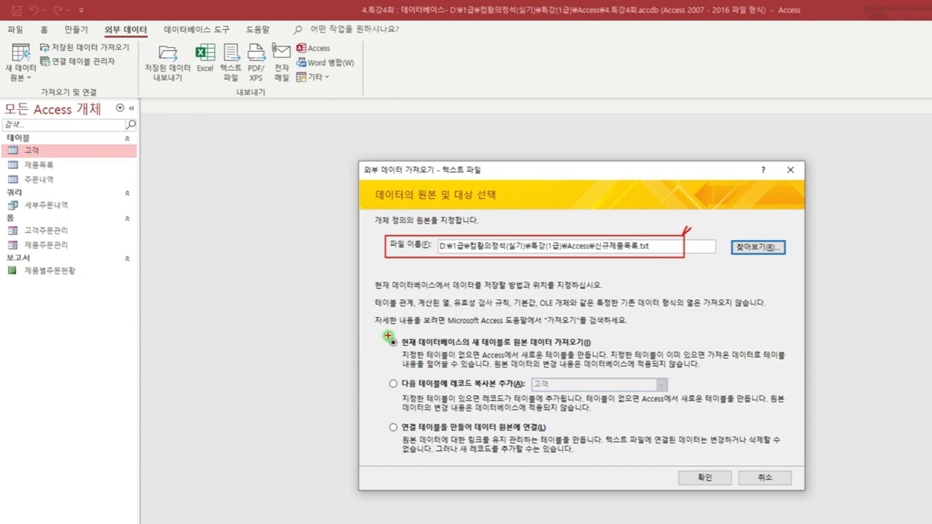
pyautogui.moveTo(388, 335)
pyautogui.mouseDown()
pyautogui.moveTo(573, 352)
pyautogui.moveTo(595, 350)
pyautogui.moveTo(597, 335)
pyautogui.mouseUp()
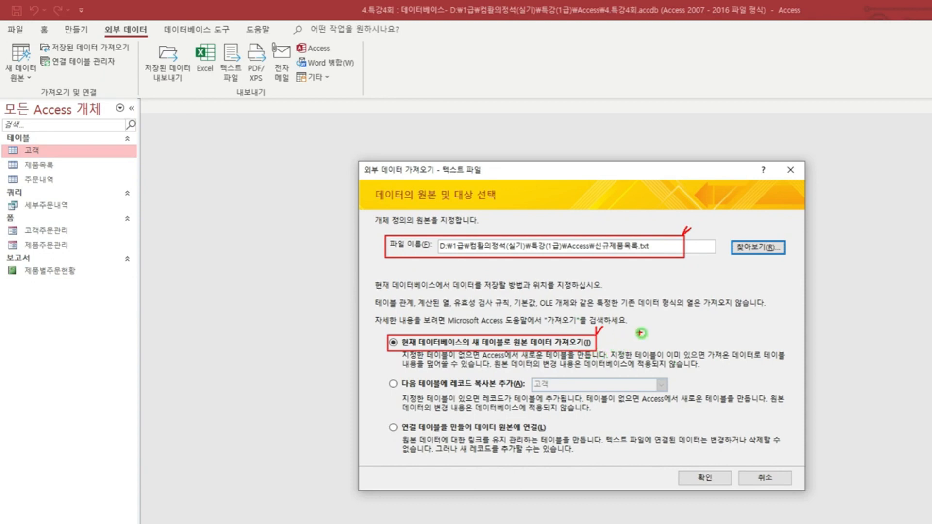
pyautogui.click(707, 473)
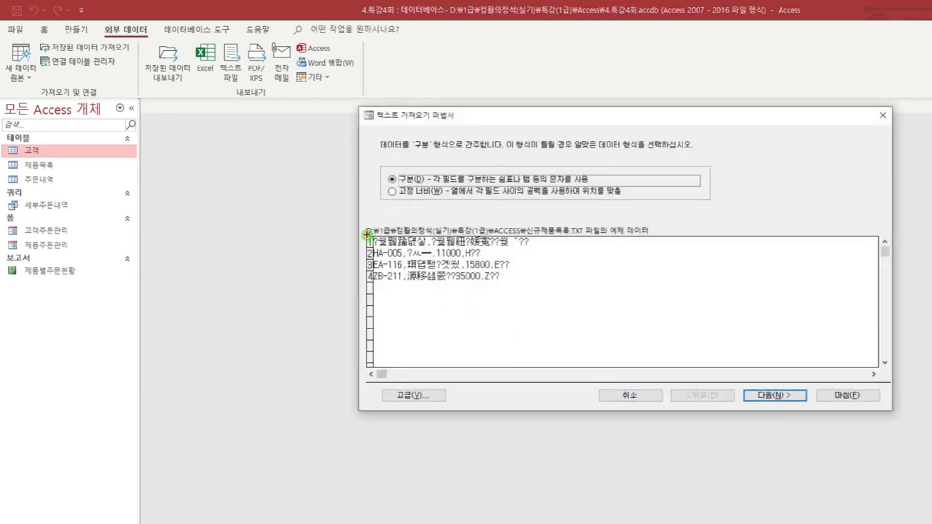
# Open the advanced import settings for 신규제품목록 and set the code page to 유니코드(UTF-8).
pyautogui.moveTo(367, 236); pyautogui.dragTo(546, 285)
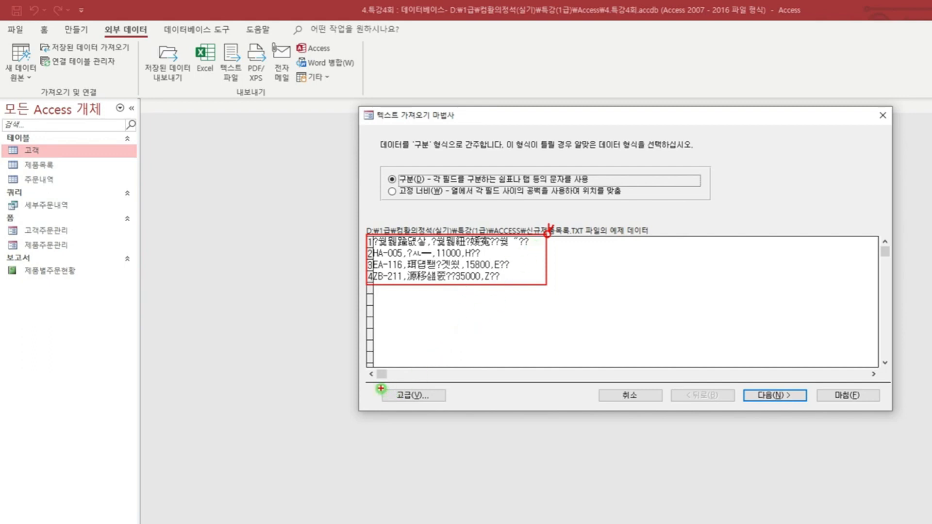
pyautogui.moveTo(380, 389)
pyautogui.mouseDown()
pyautogui.moveTo(425, 408)
pyautogui.moveTo(449, 405)
pyautogui.mouseUp()
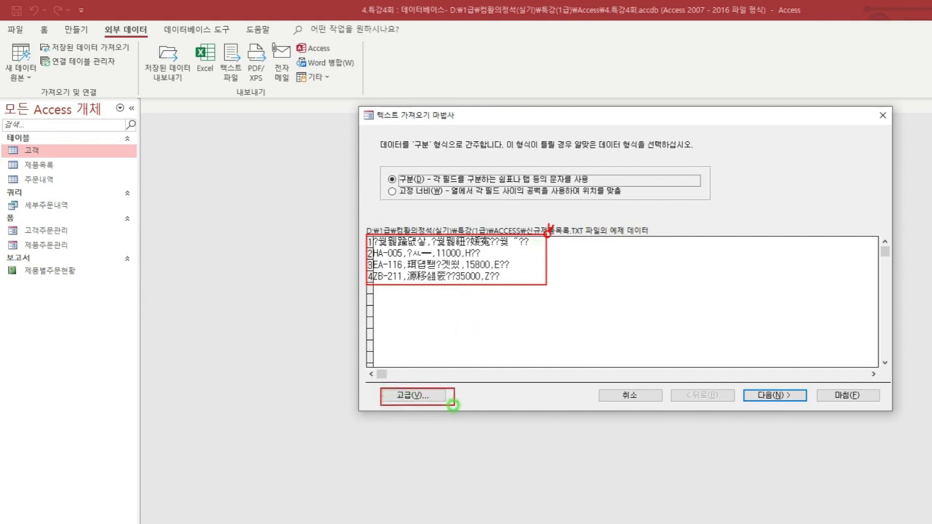
pyautogui.click(415, 395)
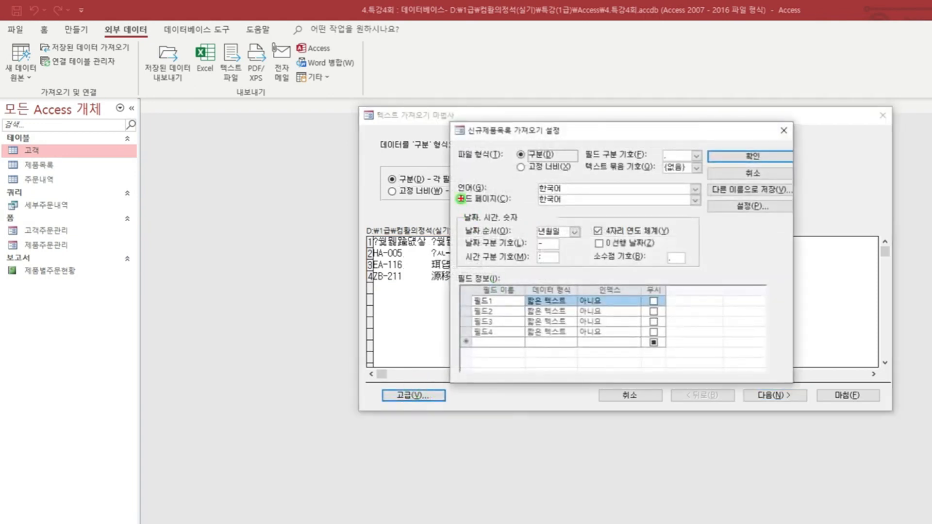
pyautogui.moveTo(457, 193); pyautogui.dragTo(642, 203)
pyautogui.press('Escape')
pyautogui.click(695, 200)
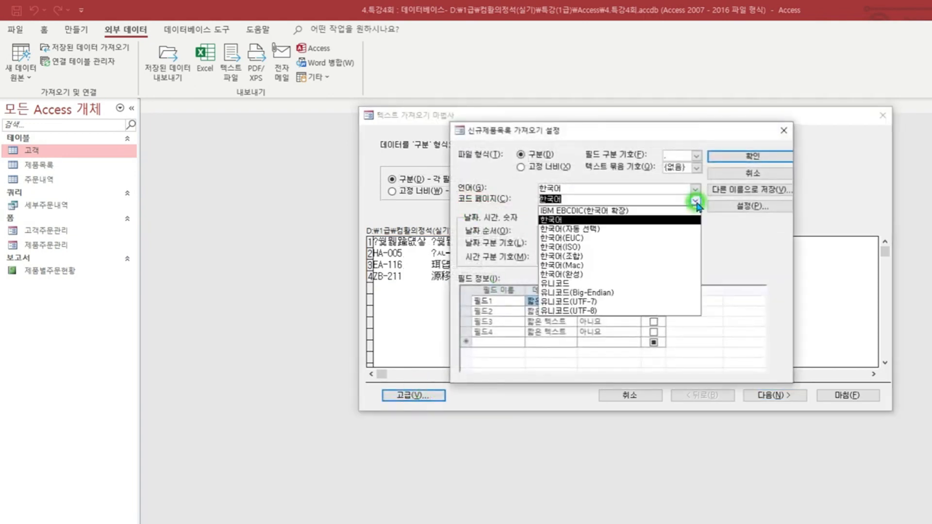
pyautogui.click(638, 311)
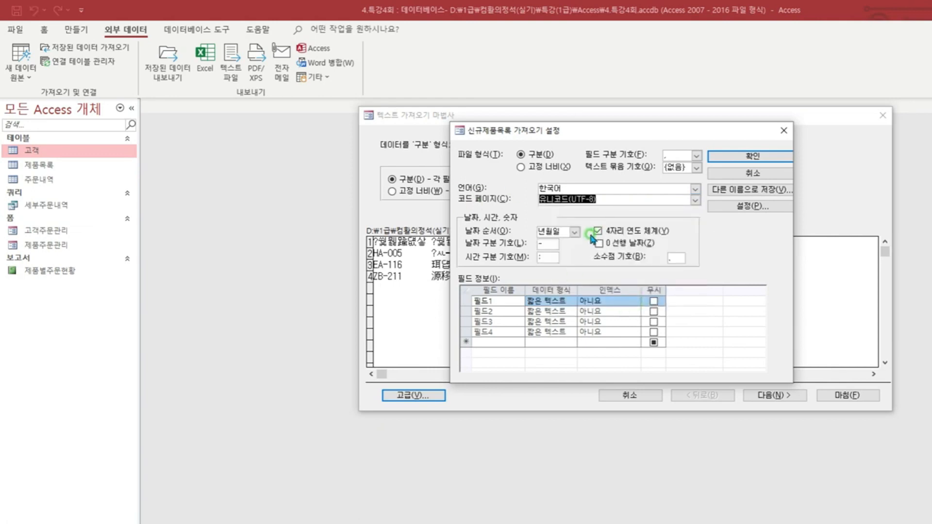
# Apply the advanced import settings, keep the 구분 (delimited) format and continue to the delimiter options.
pyautogui.click(721, 155)
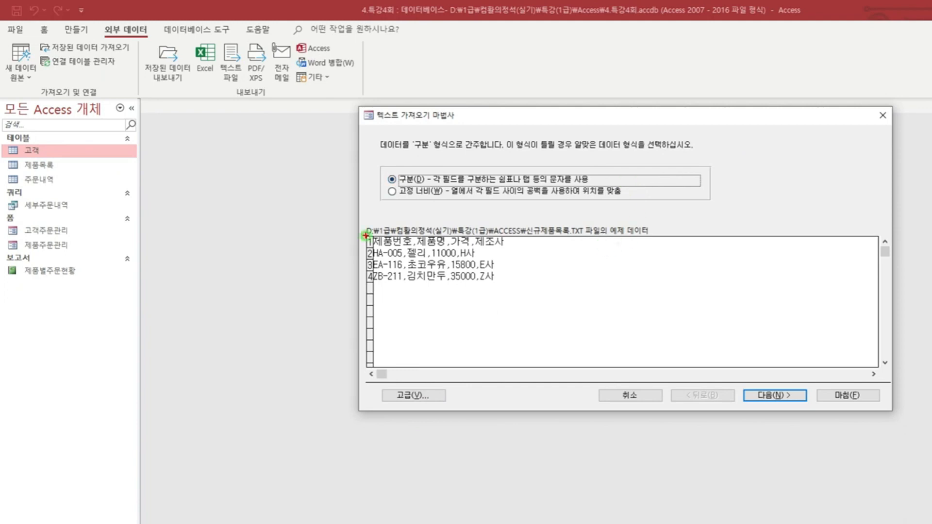
pyautogui.moveTo(366, 236); pyautogui.dragTo(518, 284)
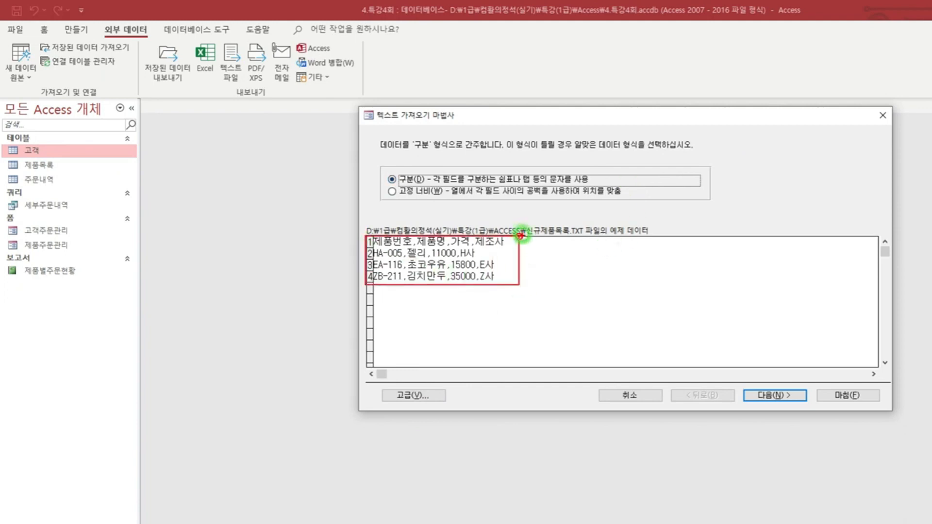
pyautogui.moveTo(519, 237)
pyautogui.mouseDown()
pyautogui.moveTo(528, 224)
pyautogui.moveTo(534, 237)
pyautogui.mouseUp()
pyautogui.moveTo(389, 174); pyautogui.dragTo(426, 186)
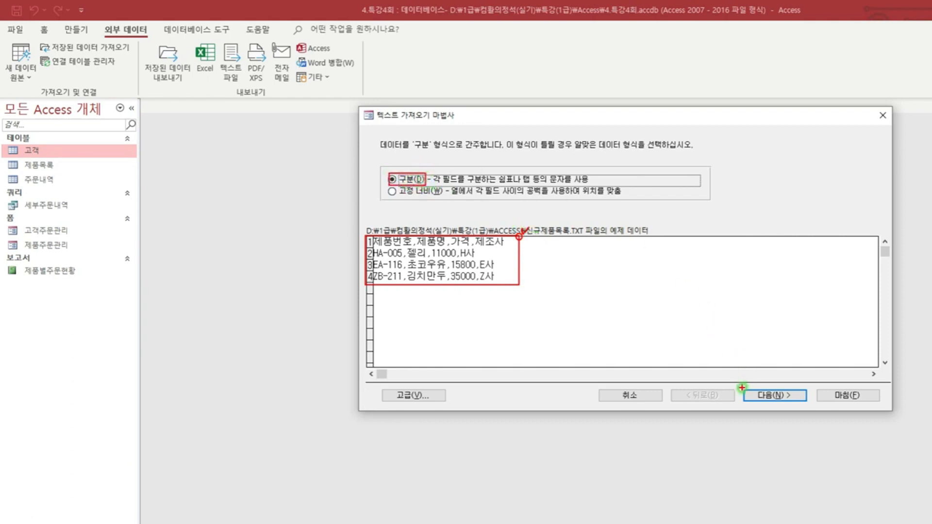
pyautogui.moveTo(741, 388); pyautogui.dragTo(810, 404)
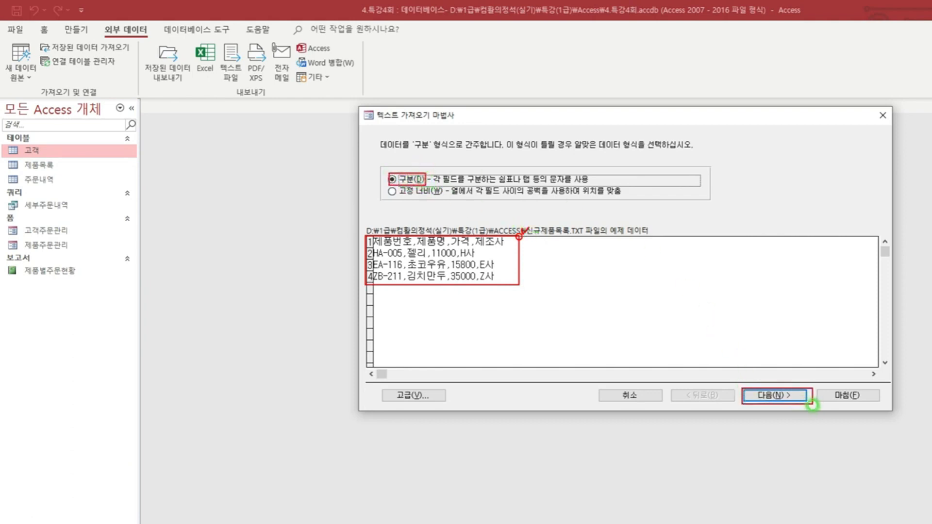
pyautogui.click(790, 396)
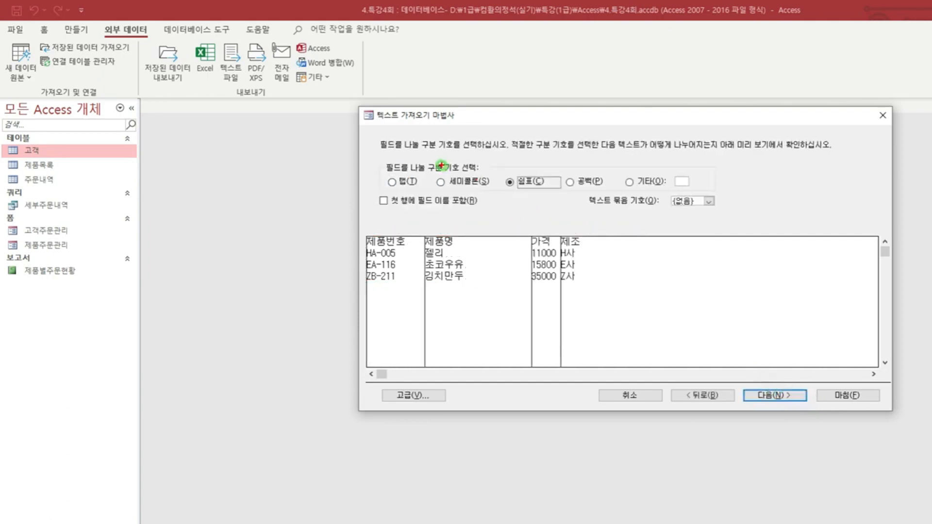
# Keep 쉼표 (comma) as the delimiter, mark the first row as containing field names and continue to the field options.
pyautogui.moveTo(426, 163)
pyautogui.mouseDown()
pyautogui.moveTo(548, 190)
pyautogui.moveTo(551, 168)
pyautogui.mouseUp()
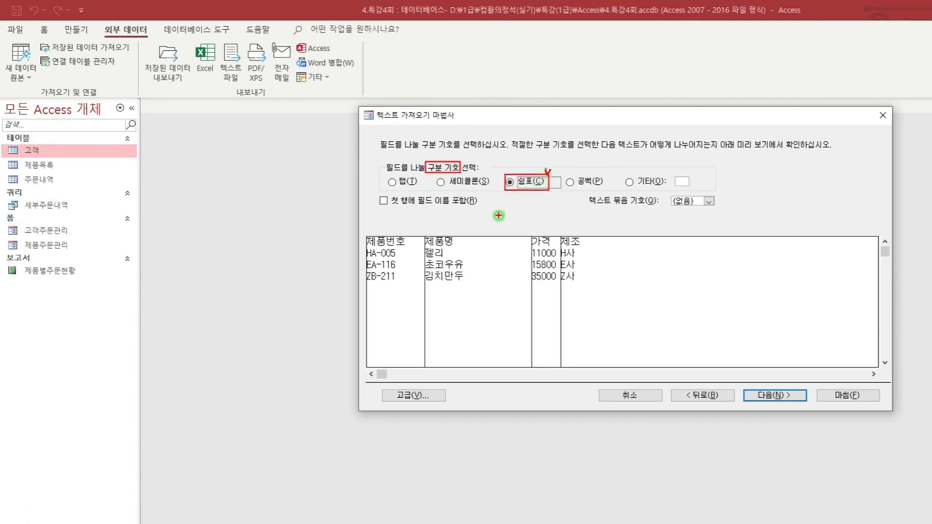
pyautogui.moveTo(376, 195); pyautogui.dragTo(485, 208)
pyautogui.click(383, 200)
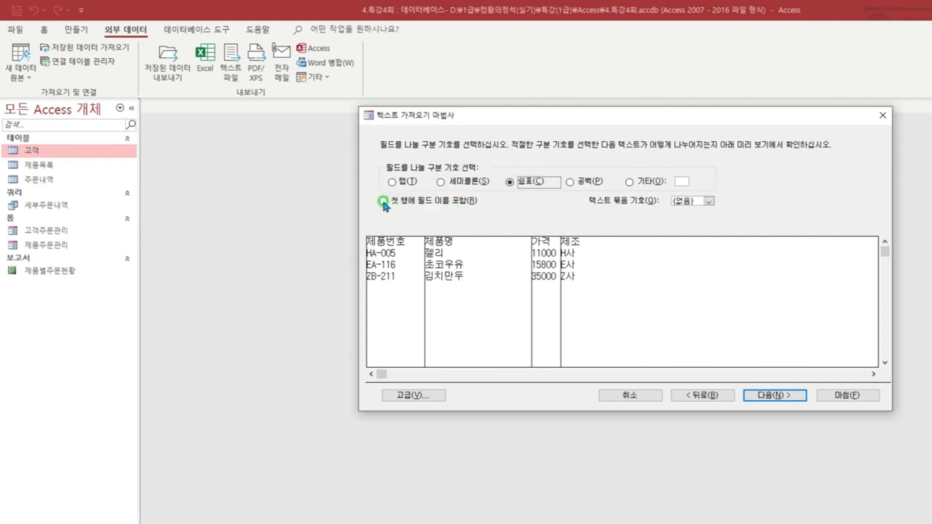
pyautogui.click(766, 395)
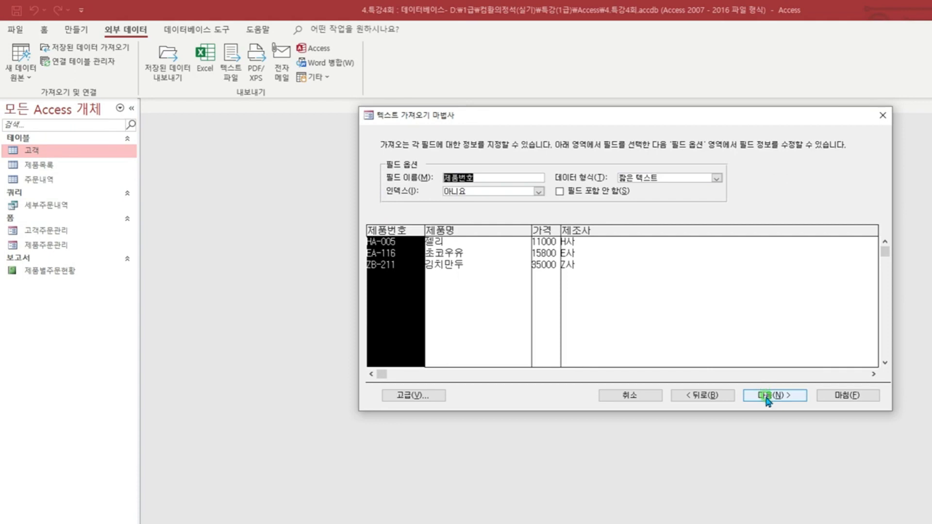
# Accept the field options unchanged, choose 제품번호 as the primary key and continue to the table name.
pyautogui.click(767, 396)
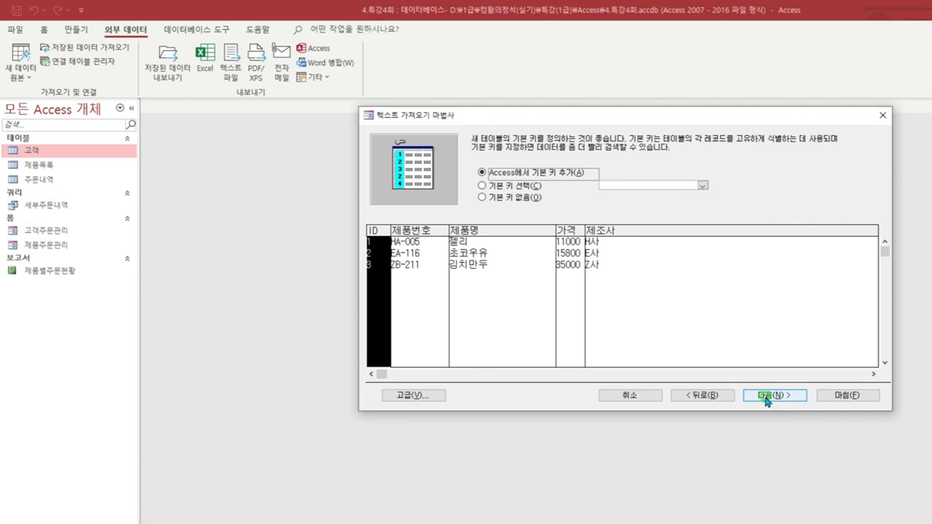
pyautogui.click(512, 187)
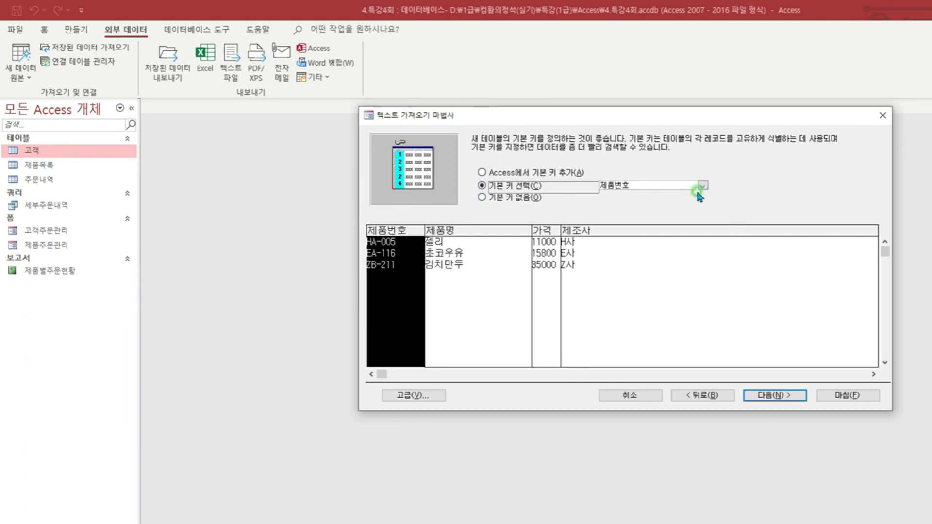
pyautogui.hotkey('ctrl', '2')
pyautogui.moveTo(596, 178); pyautogui.dragTo(637, 194)
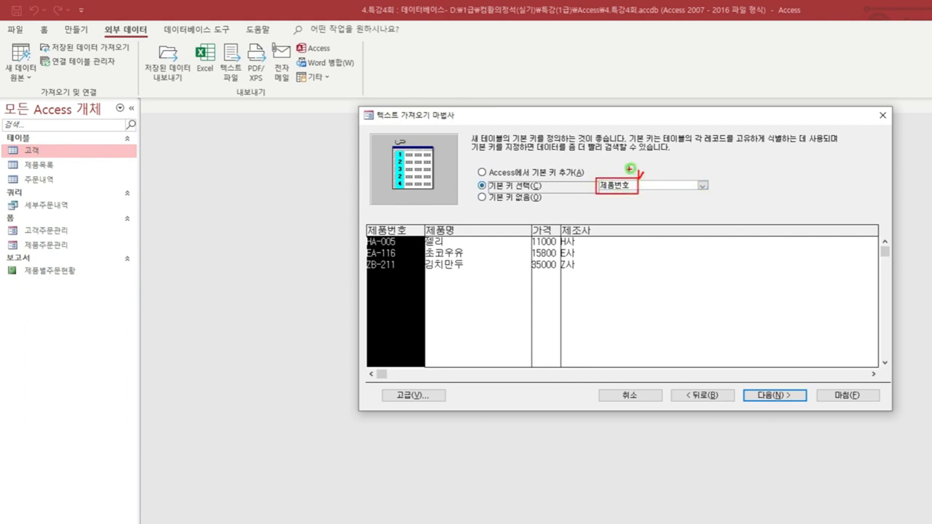
pyautogui.press('Escape')
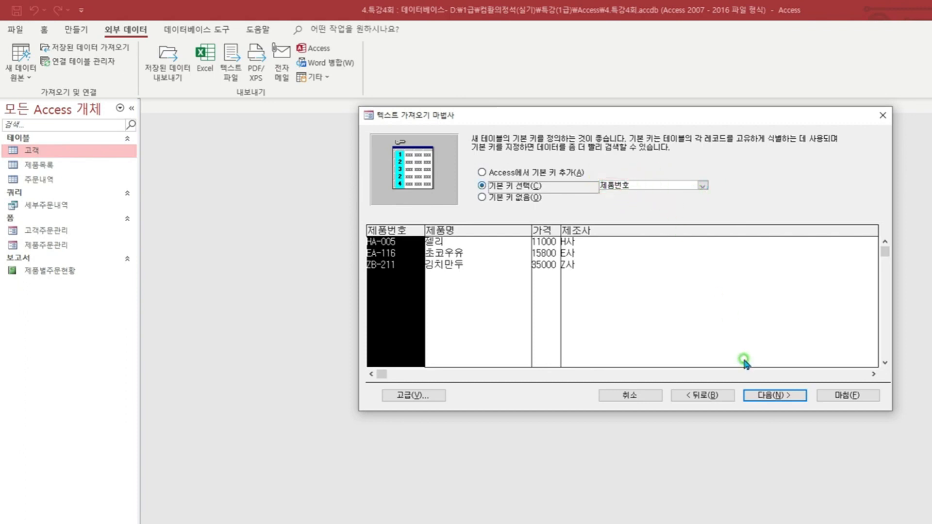
pyautogui.click(753, 396)
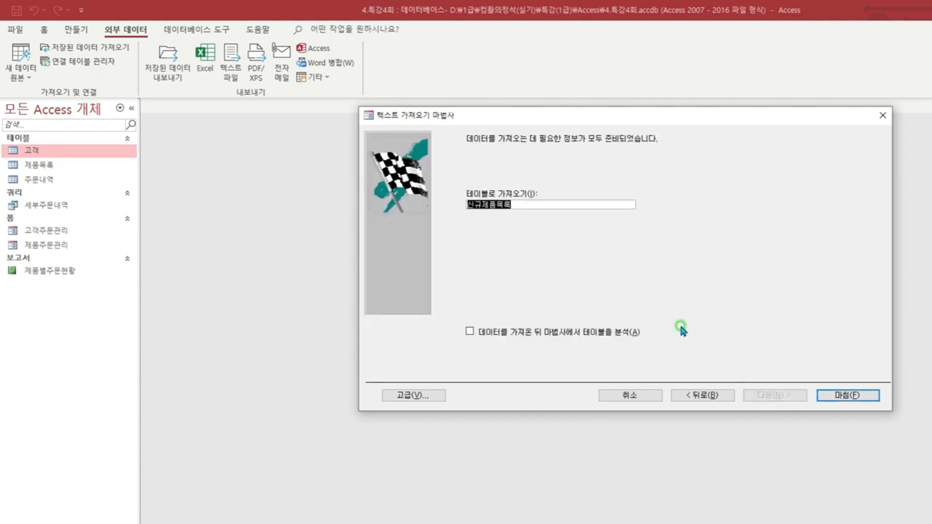
# Name the imported table 추가제품목록, finish the import and close the wizard without saving the import steps.
pyautogui.write('추가제품모')
pyautogui.write('ㄱ록')
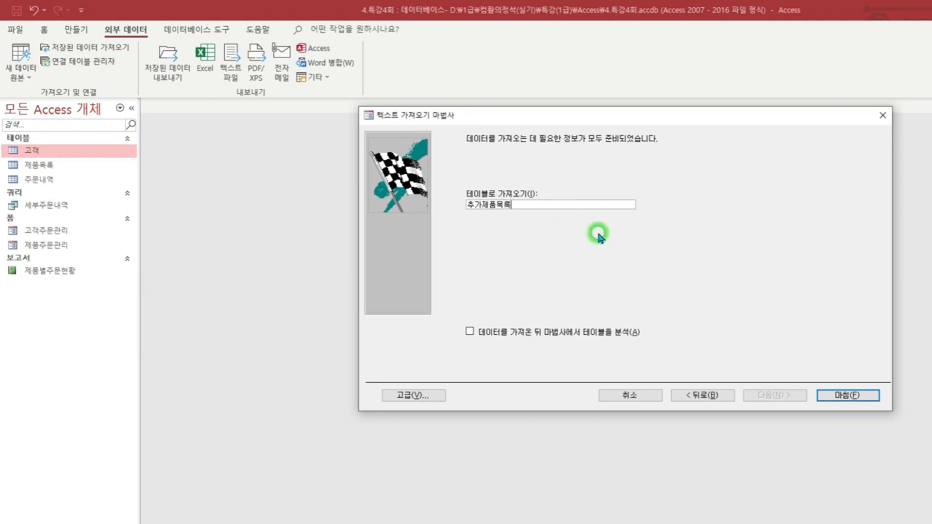
pyautogui.moveTo(456, 181); pyautogui.dragTo(543, 216)
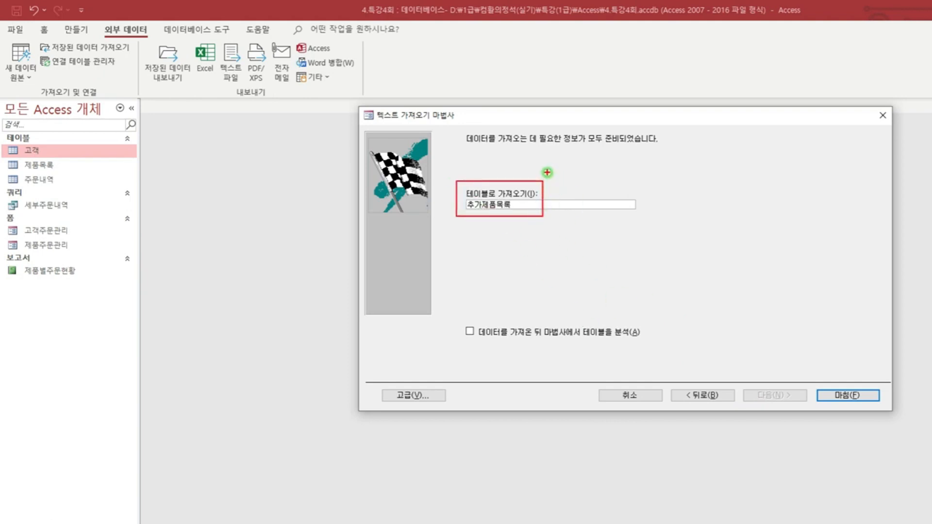
pyautogui.moveTo(544, 176); pyautogui.dragTo(551, 172)
pyautogui.moveTo(814, 388); pyautogui.dragTo(883, 404)
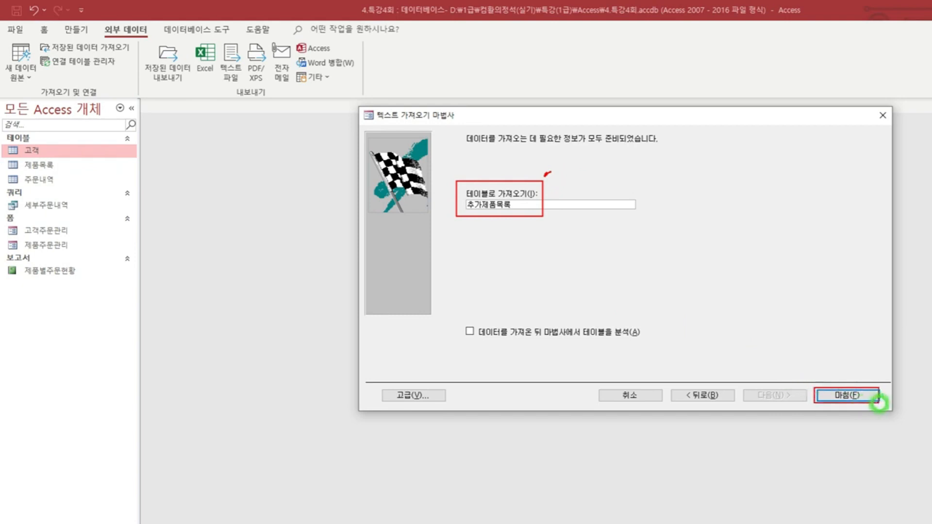
pyautogui.click(855, 405)
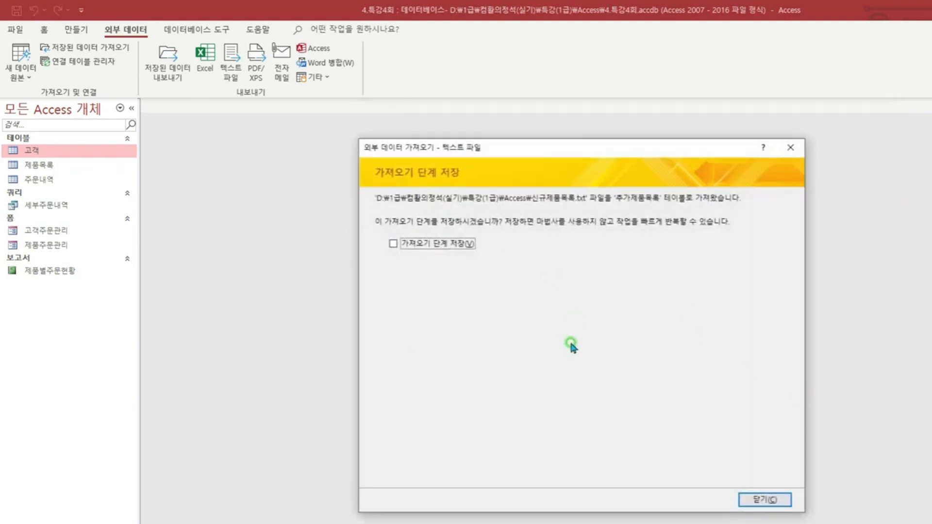
pyautogui.click(765, 499)
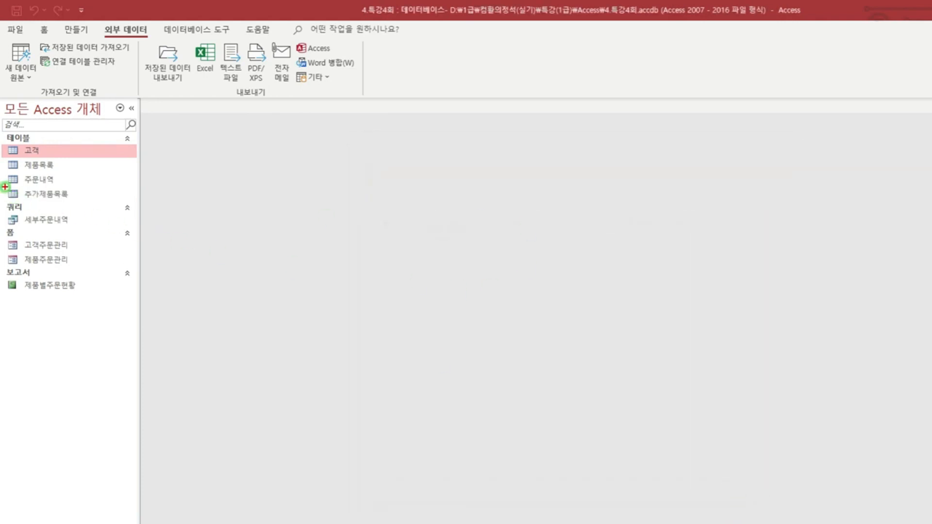
# Open the 추가제품목록 table and check its imported fields and records.
pyautogui.moveTo(5, 186); pyautogui.dragTo(77, 203)
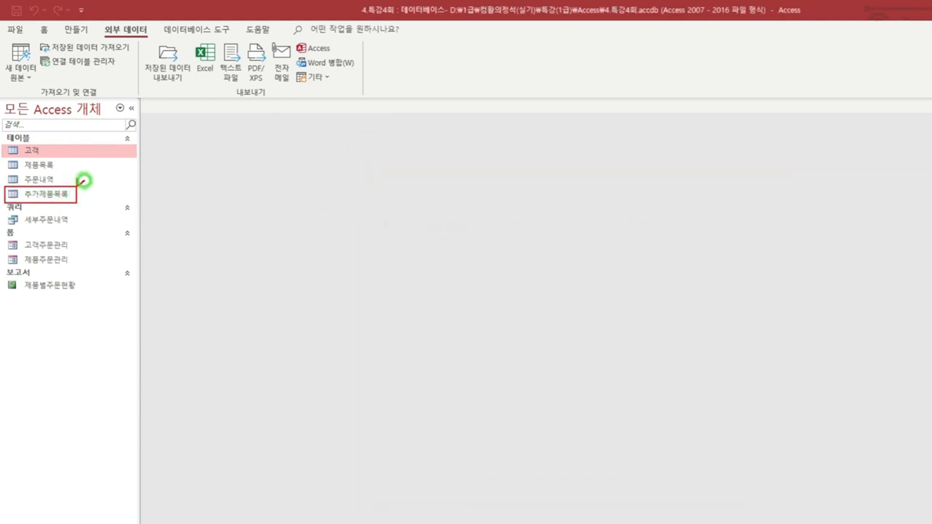
pyautogui.doubleClick(62, 194)
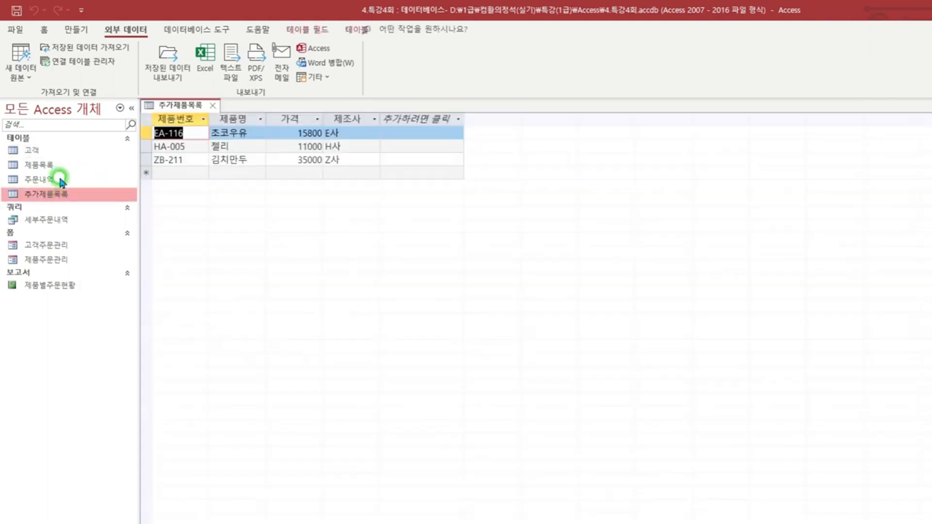
pyautogui.click(196, 133)
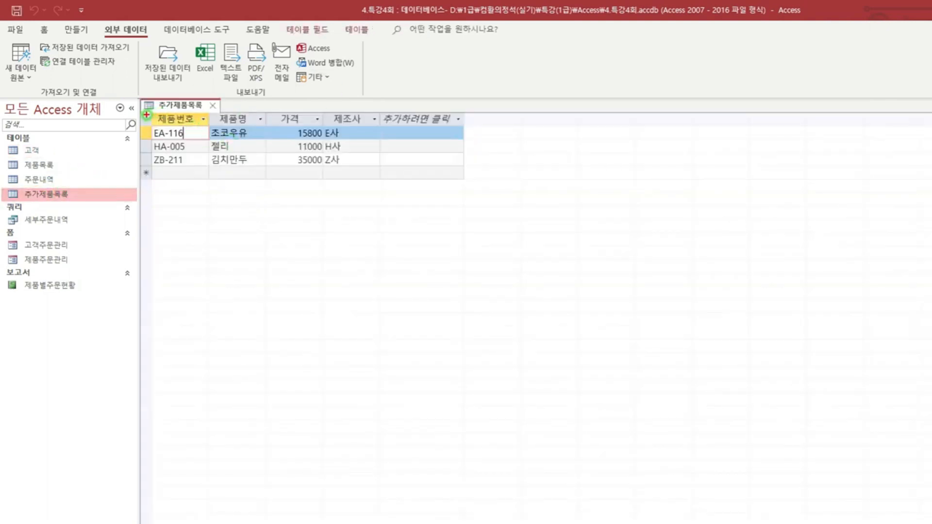
pyautogui.moveTo(146, 115); pyautogui.dragTo(381, 166)
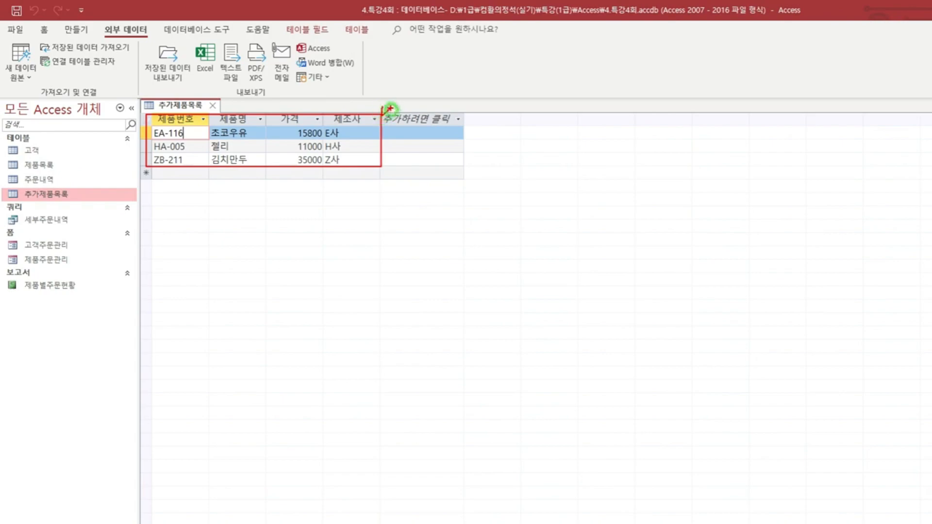
pyautogui.moveTo(389, 108); pyautogui.dragTo(382, 125)
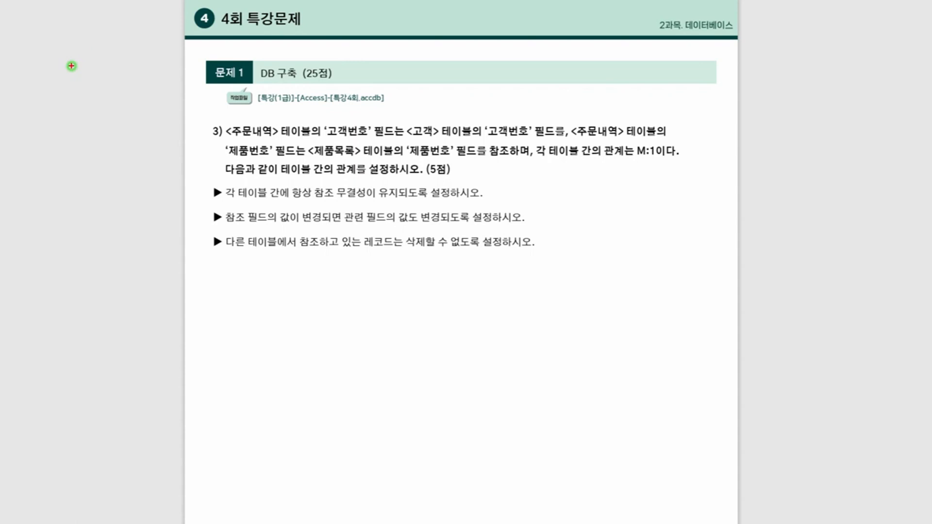
pyautogui.moveTo(271, 120); pyautogui.dragTo(276, 118)
pyautogui.moveTo(363, 116); pyautogui.dragTo(369, 115)
pyautogui.moveTo(432, 119); pyautogui.dragTo(437, 117)
pyautogui.moveTo(511, 119); pyautogui.dragTo(515, 117)
pyautogui.moveTo(573, 118); pyautogui.dragTo(563, 149)
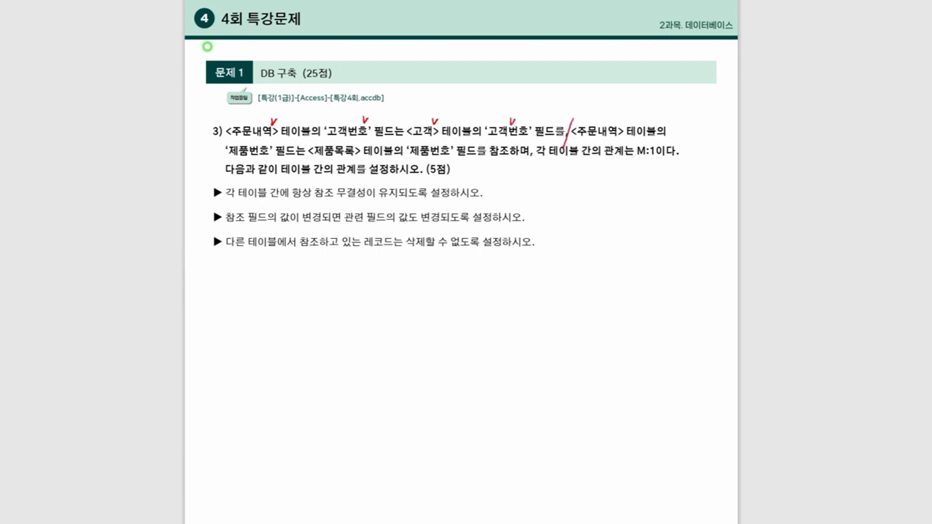
pyautogui.moveTo(615, 122); pyautogui.dragTo(621, 120)
pyautogui.moveTo(267, 140); pyautogui.dragTo(274, 137)
pyautogui.moveTo(350, 141); pyautogui.dragTo(357, 137)
pyautogui.moveTo(534, 141); pyautogui.dragTo(525, 165)
pyautogui.moveTo(634, 144); pyautogui.dragTo(656, 158)
pyautogui.moveTo(333, 160)
pyautogui.mouseDown()
pyautogui.moveTo(357, 177)
pyautogui.moveTo(390, 177)
pyautogui.mouseUp()
pyautogui.moveTo(443, 162); pyautogui.dragTo(450, 159)
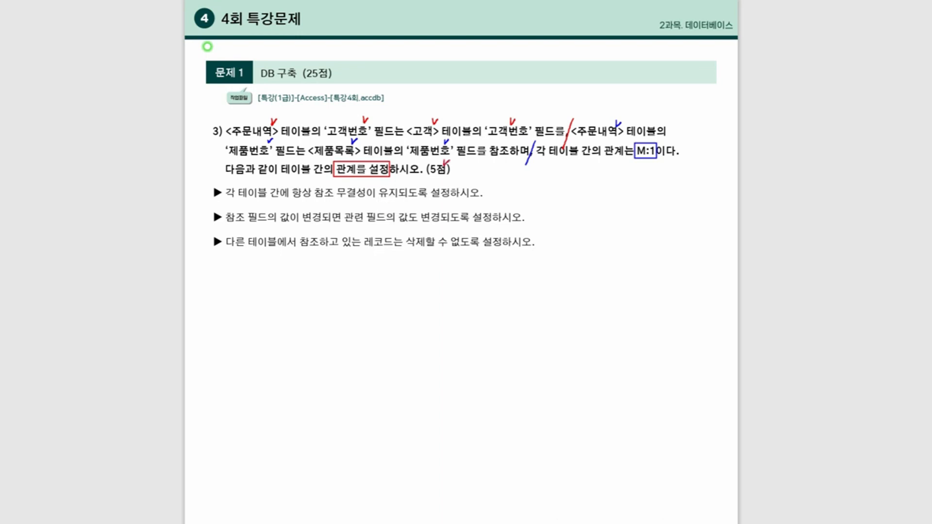
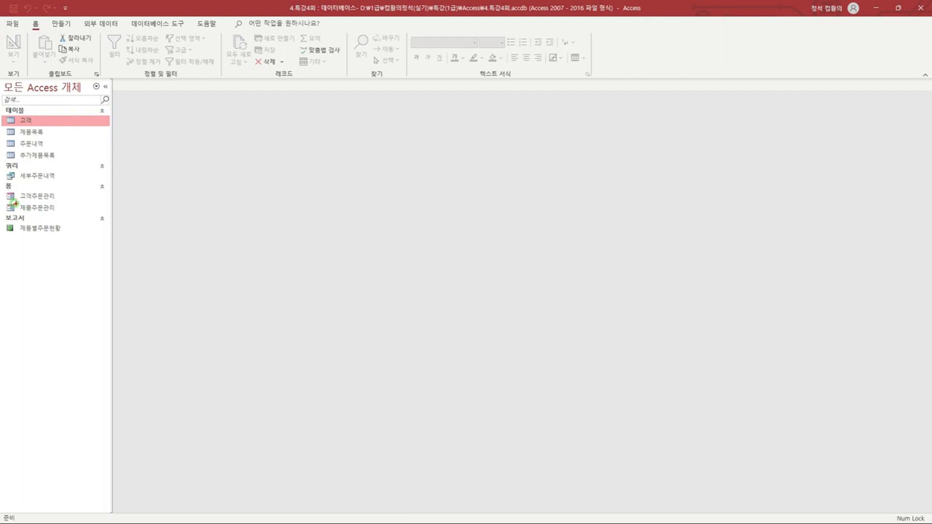
# Open the 제품주문관리 form in design view and list all of the form's properties.
pyautogui.click(56, 211)
pyautogui.rightClick(57, 211)
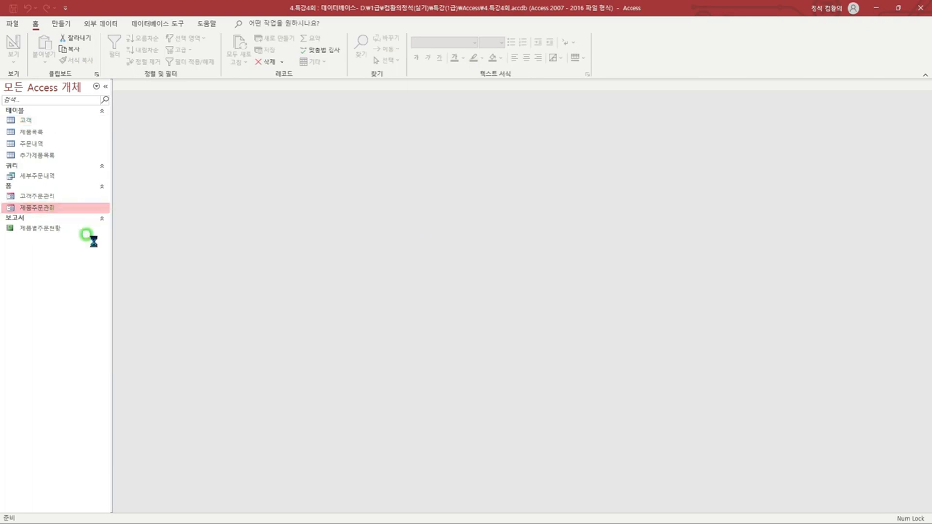
pyautogui.click(96, 244)
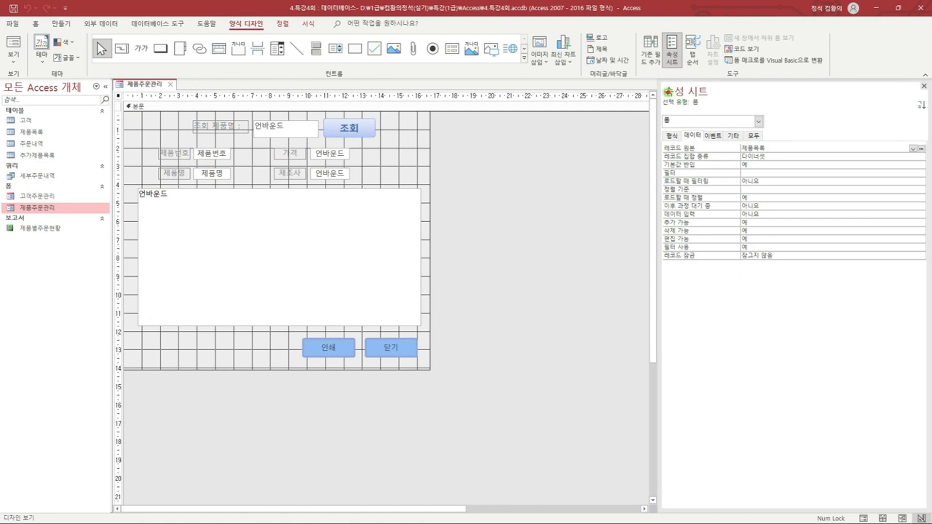
pyautogui.moveTo(663, 85)
pyautogui.mouseDown()
pyautogui.moveTo(804, 254)
pyautogui.moveTo(930, 332)
pyautogui.mouseUp()
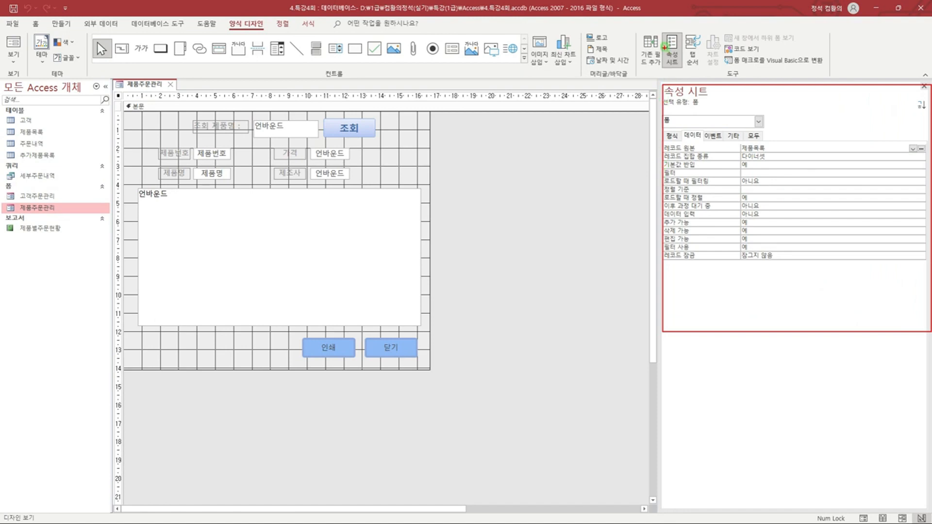
pyautogui.moveTo(664, 33); pyautogui.dragTo(681, 63)
pyautogui.click(758, 138)
# Set the 팝업 (pop-up) property of the 제품주문관리 form to 예.
pyautogui.moveTo(662, 161); pyautogui.dragTo(793, 170)
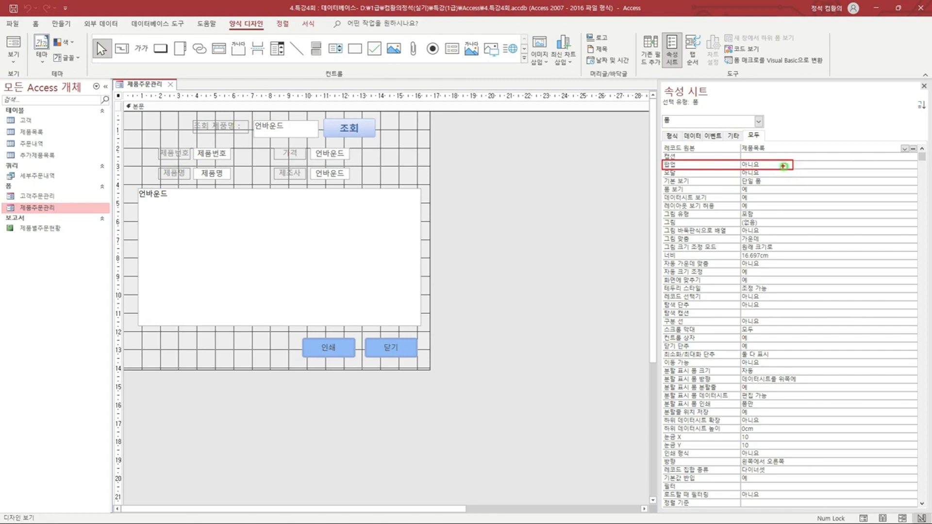
pyautogui.press('Escape')
pyautogui.click(823, 165)
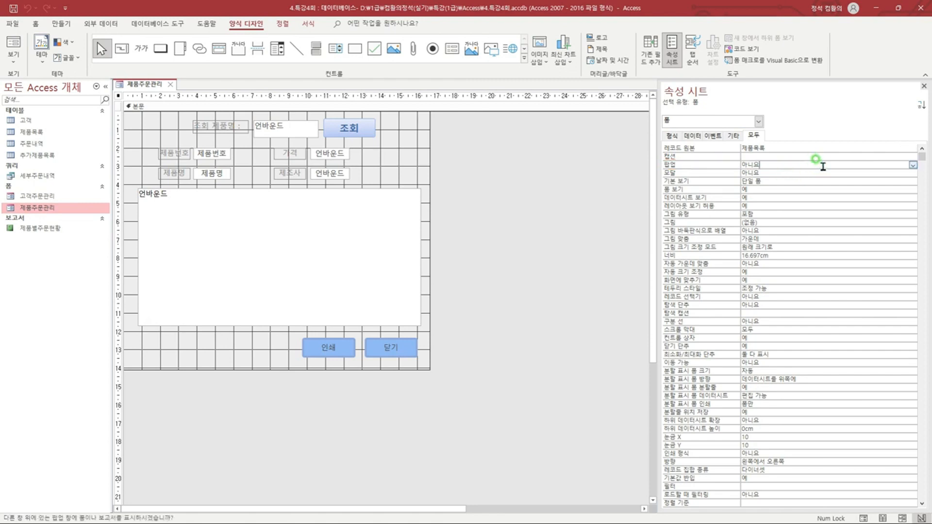
pyautogui.click(913, 166)
pyautogui.click(774, 173)
# Close the 제품주문관리 form saving its design changes, and reopen it in form view to check the pop-up window.
pyautogui.click(169, 85)
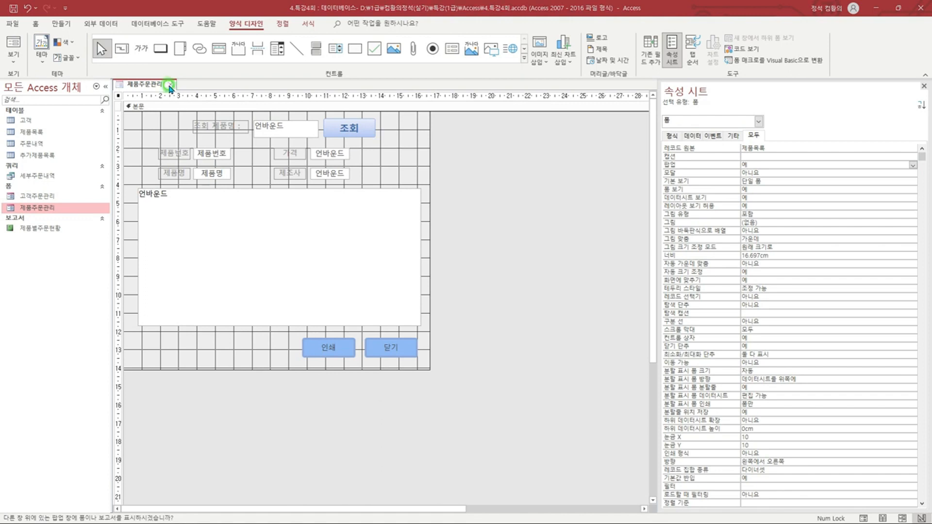
pyautogui.click(411, 292)
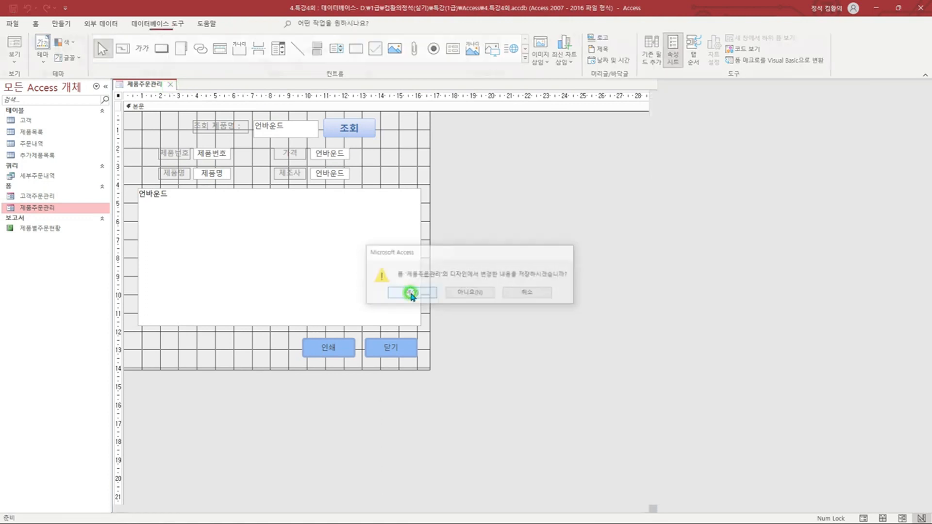
pyautogui.doubleClick(55, 209)
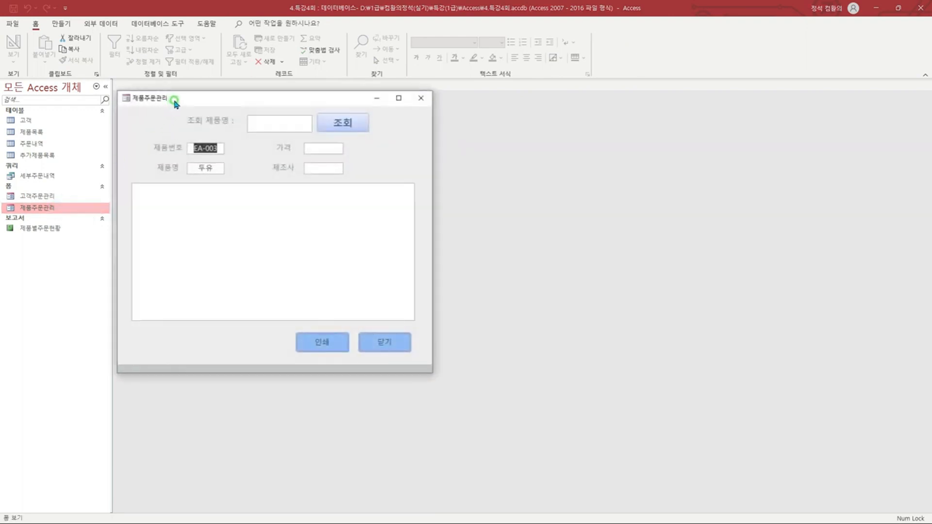
pyautogui.moveTo(174, 98); pyautogui.dragTo(217, 112)
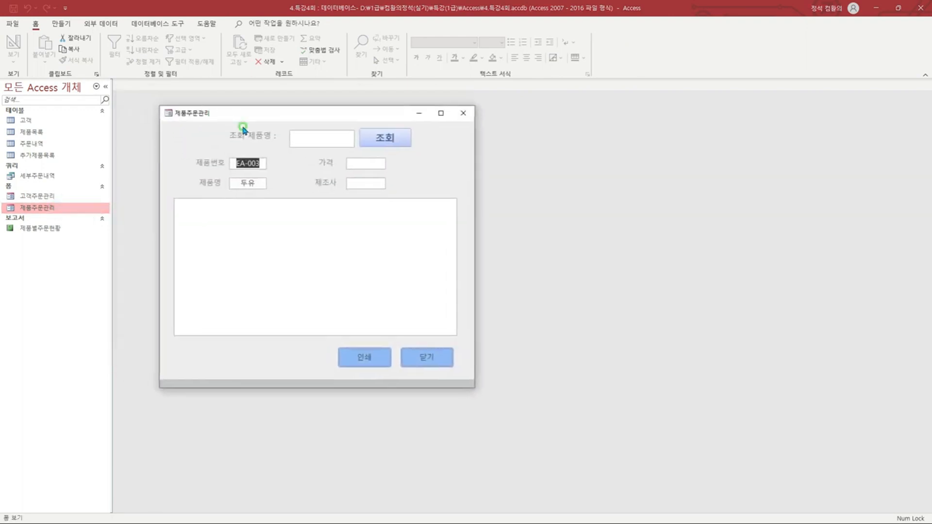
# Open the 제품주문관리 form in design view and show the data properties of the empty 주문내역 subform control.
pyautogui.click(262, 163)
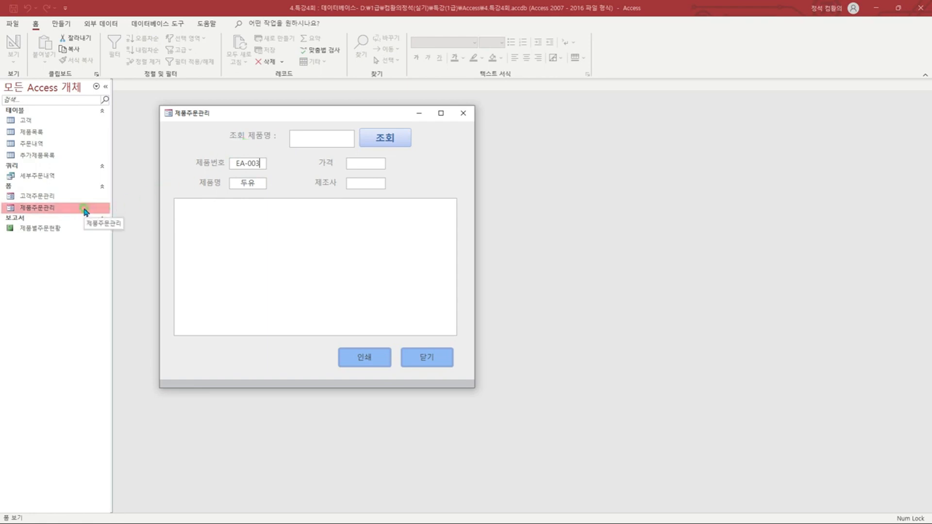
pyautogui.rightClick(68, 211)
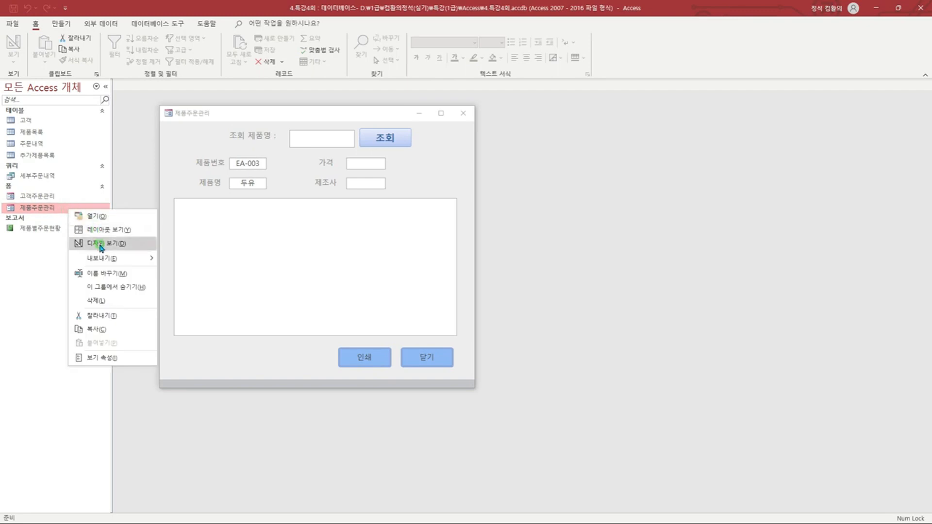
pyautogui.click(102, 245)
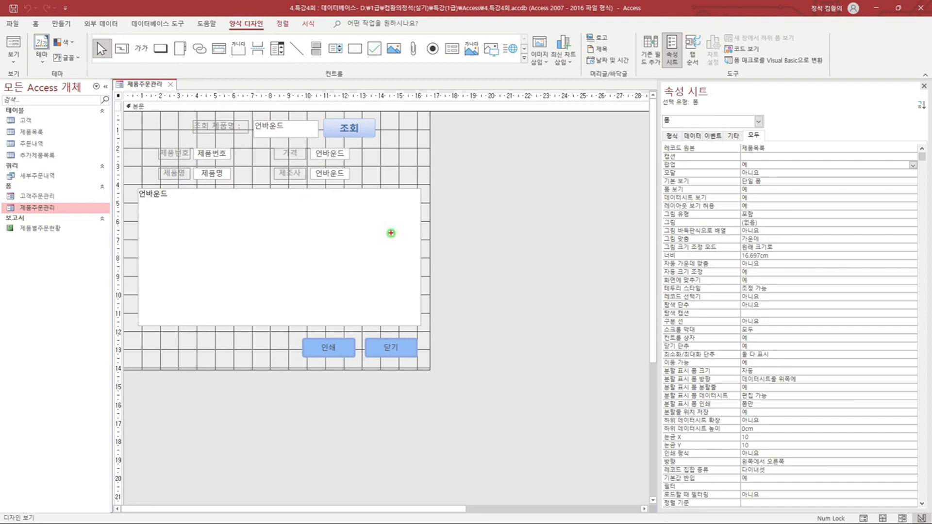
pyautogui.moveTo(135, 188); pyautogui.dragTo(423, 328)
pyautogui.press('Escape')
pyautogui.click(354, 238)
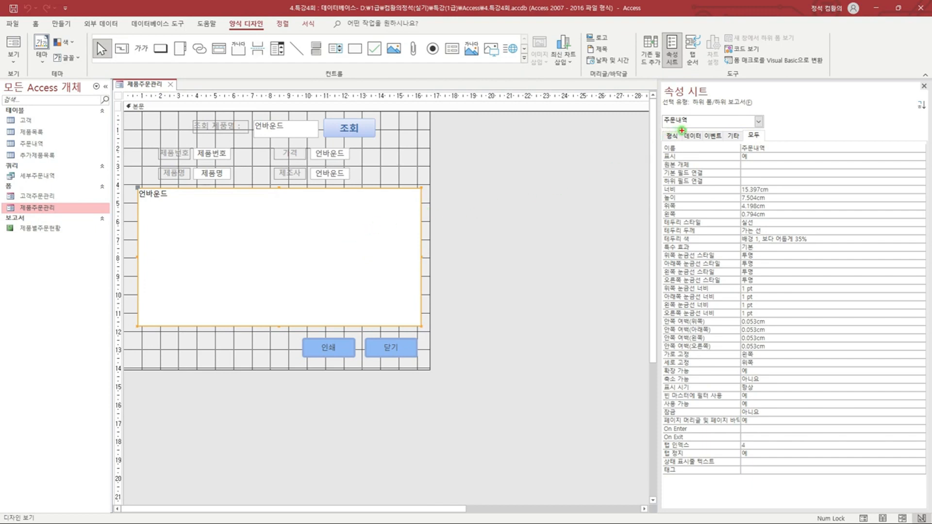
pyautogui.moveTo(682, 131); pyautogui.dragTo(703, 141)
pyautogui.click(692, 136)
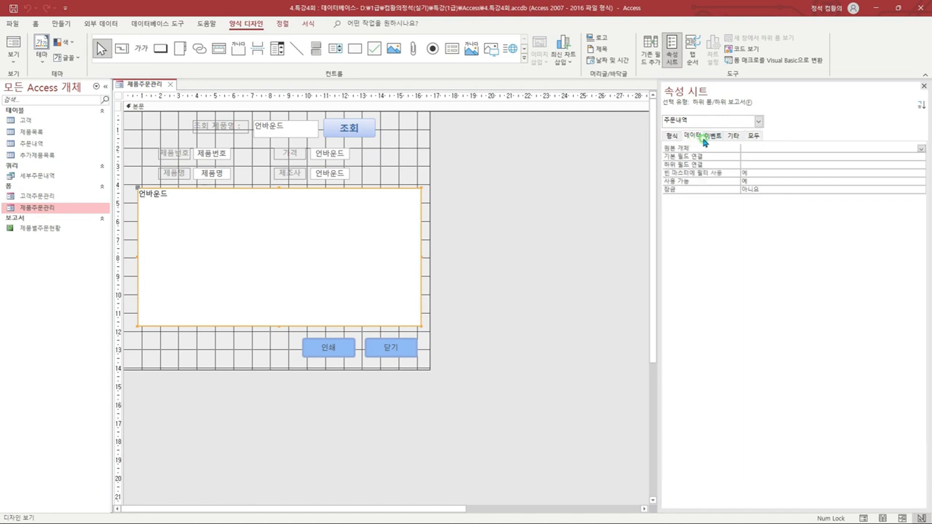
# Set the 원본 개체 (source object) of the 주문내역 subform control to the 고객주문관리 form.
pyautogui.moveTo(663, 144); pyautogui.dragTo(750, 154)
pyautogui.click(900, 146)
pyautogui.click(921, 148)
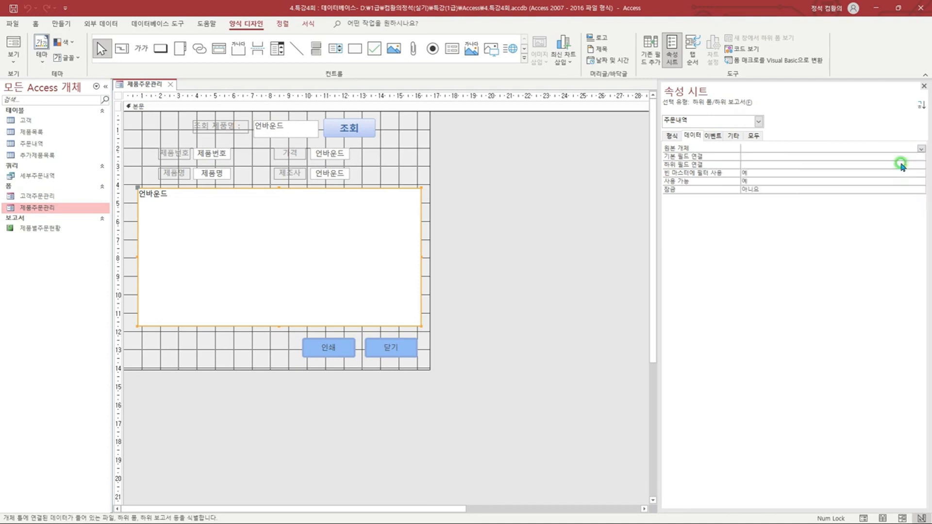
pyautogui.click(898, 164)
pyautogui.click(786, 150)
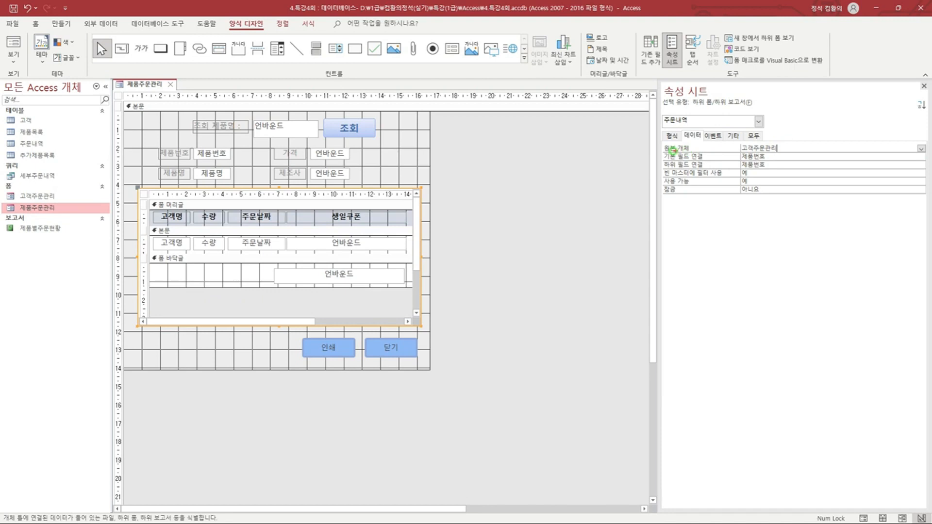
# Check the master and child link fields of the 주문내역 subform in the field linker, and close it without changes.
pyautogui.moveTo(662, 152)
pyautogui.mouseDown()
pyautogui.moveTo(771, 172)
pyautogui.moveTo(809, 171)
pyautogui.moveTo(812, 156)
pyautogui.mouseUp()
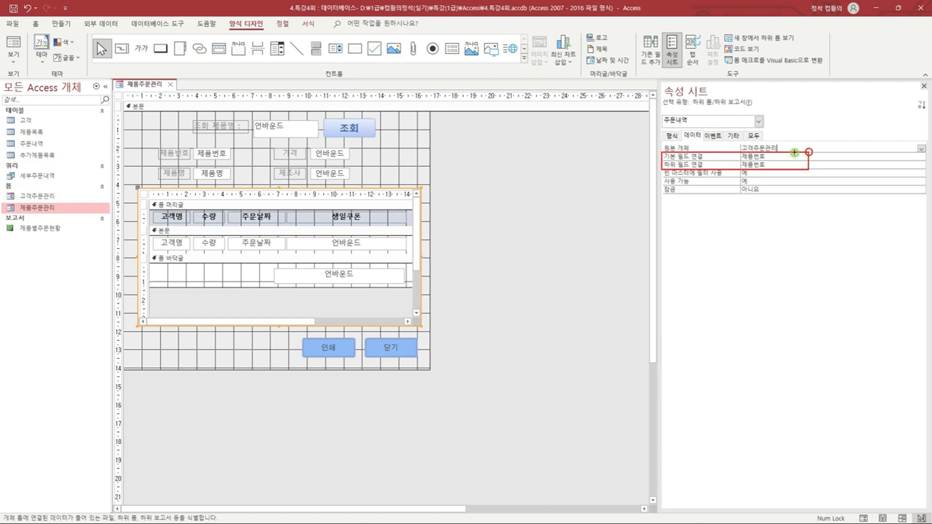
pyautogui.click(864, 158)
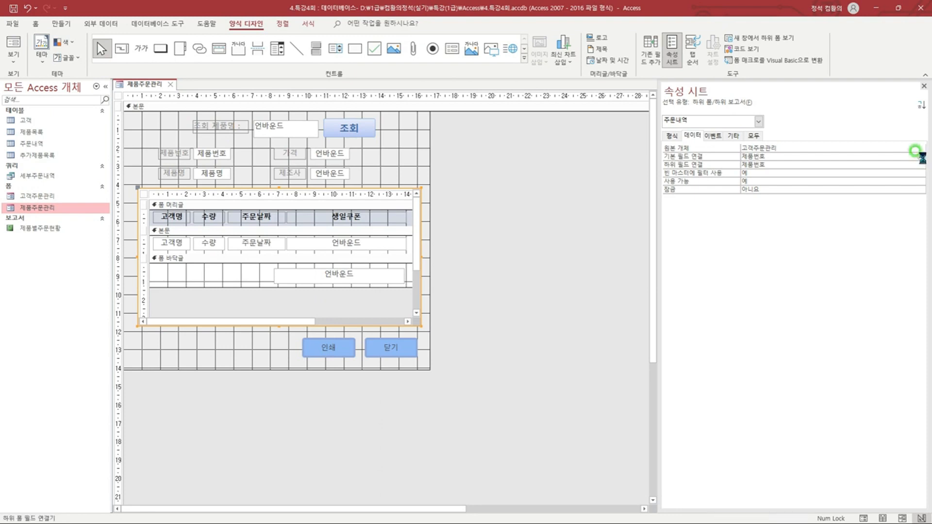
pyautogui.click(920, 157)
pyautogui.moveTo(491, 158); pyautogui.dragTo(498, 156)
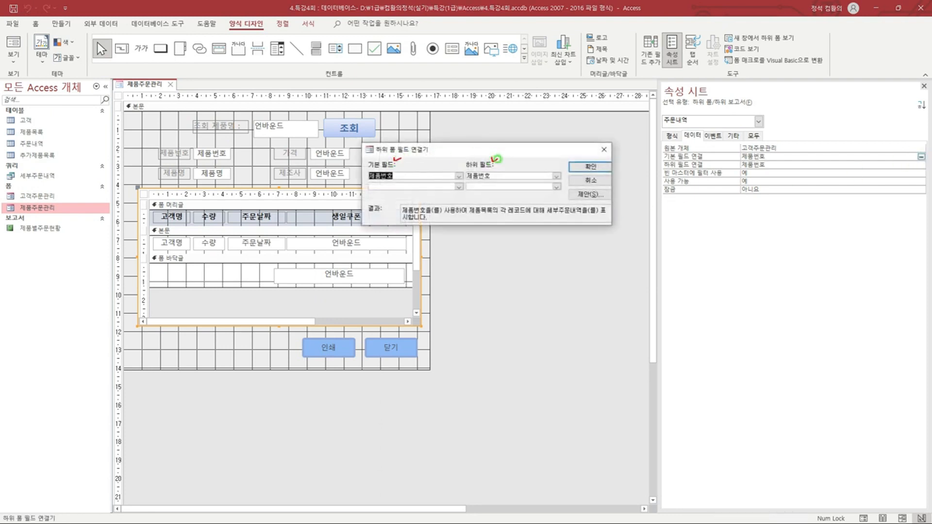
pyautogui.moveTo(362, 173); pyautogui.dragTo(564, 182)
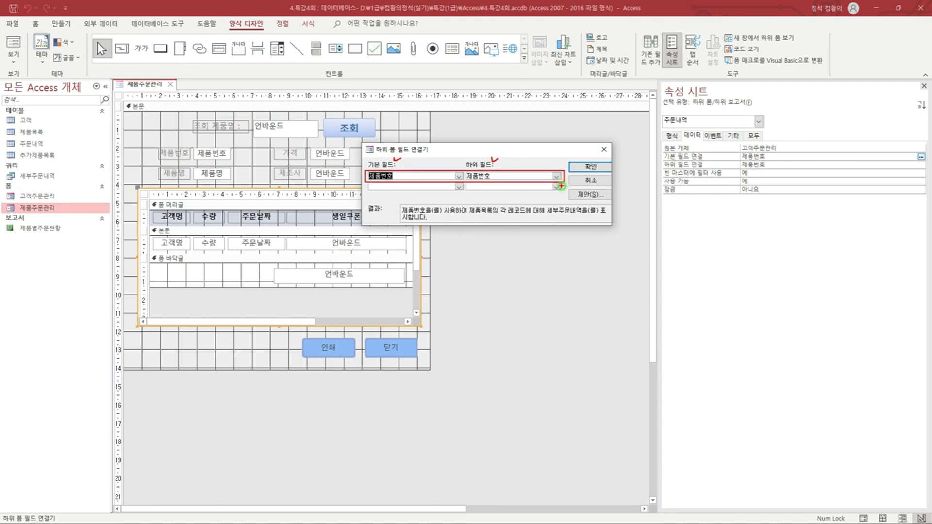
pyautogui.click(604, 149)
pyautogui.click(737, 155)
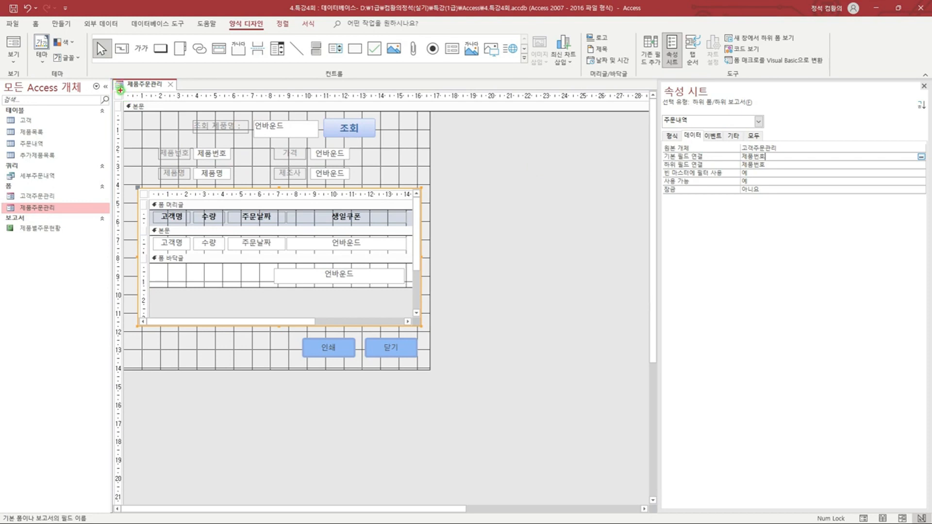
pyautogui.moveTo(120, 90); pyautogui.dragTo(432, 373)
pyautogui.moveTo(424, 82); pyautogui.dragTo(439, 99)
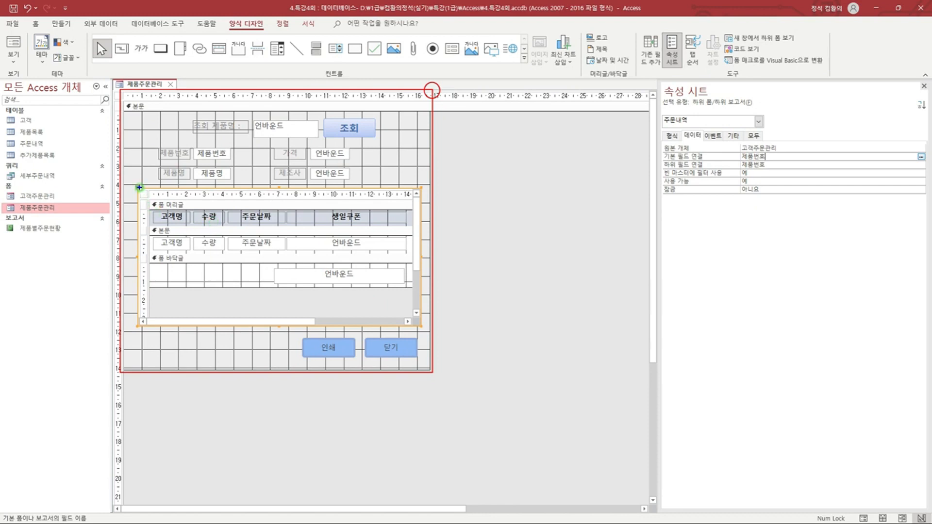
pyautogui.moveTo(138, 188); pyautogui.dragTo(422, 326)
pyautogui.moveTo(413, 181); pyautogui.dragTo(426, 195)
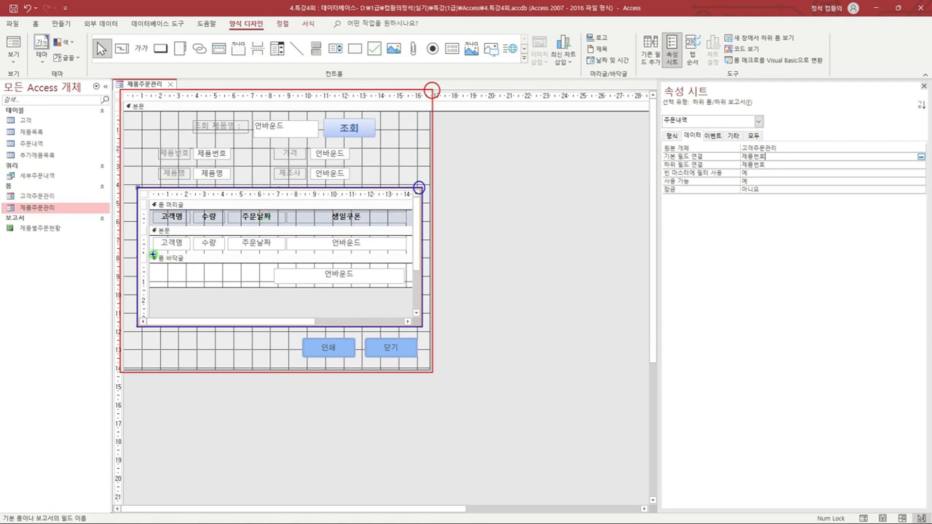
pyautogui.moveTo(153, 254); pyautogui.dragTo(408, 287)
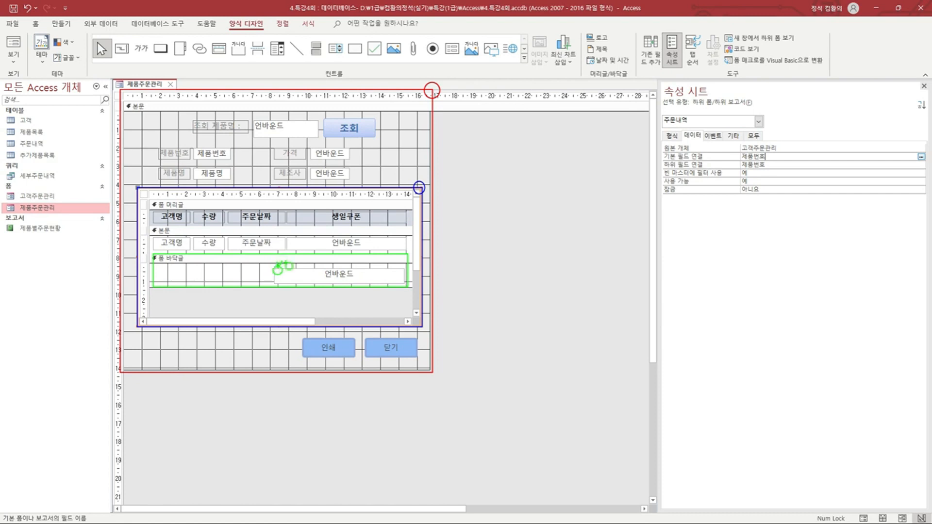
# Start the 컨트롤 원본 expression of txt총주문수량 in the subform footer with =Format(Sum([수량]), in the zoom window.
pyautogui.click(297, 266)
pyautogui.click(308, 268)
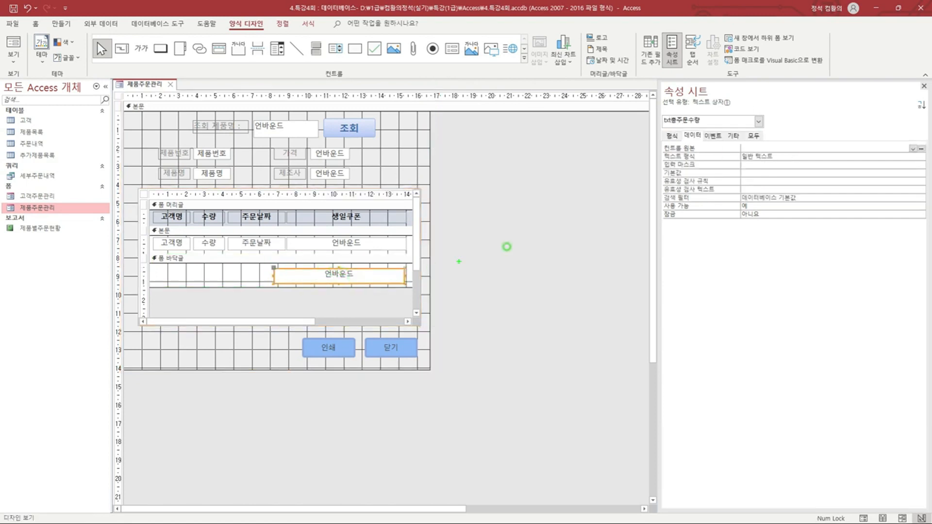
pyautogui.moveTo(660, 113); pyautogui.dragTo(768, 128)
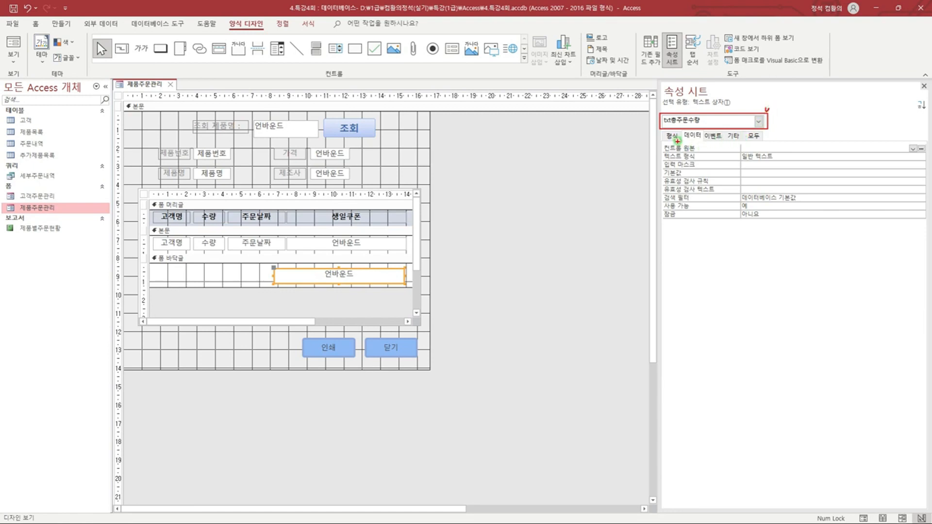
pyautogui.moveTo(681, 130)
pyautogui.mouseDown()
pyautogui.moveTo(704, 141)
pyautogui.moveTo(925, 152)
pyautogui.mouseUp()
pyautogui.moveTo(860, 135); pyautogui.dragTo(866, 136)
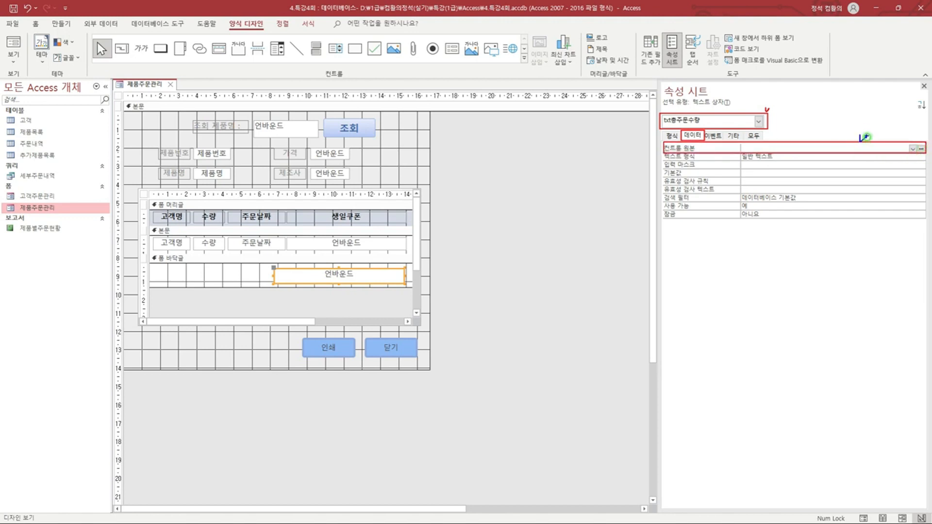
pyautogui.click(819, 145)
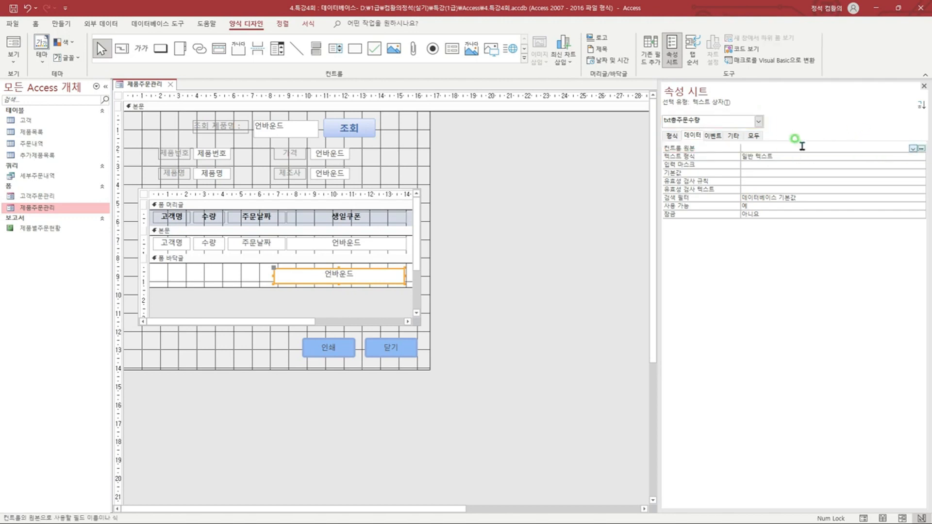
pyautogui.hotkey('shift', 'F2')
pyautogui.moveTo(483, 216); pyautogui.dragTo(491, 302)
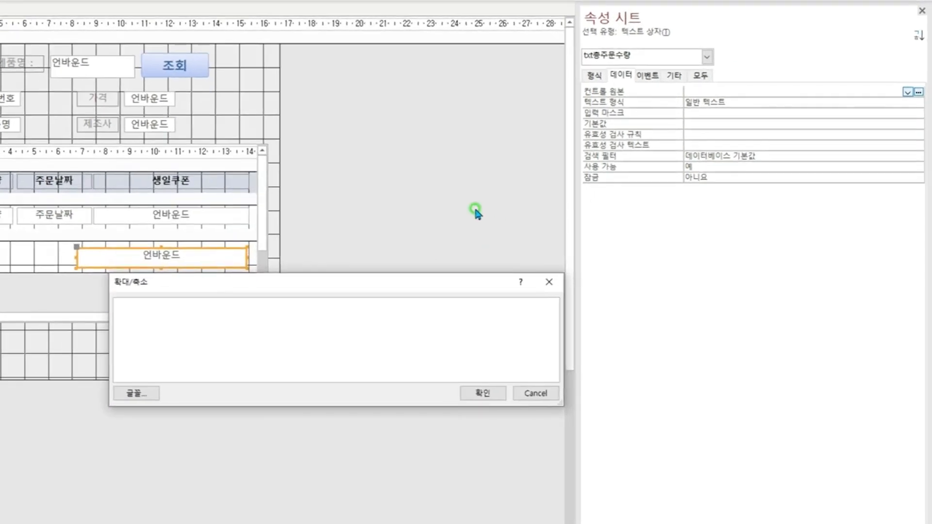
pyautogui.write('=')
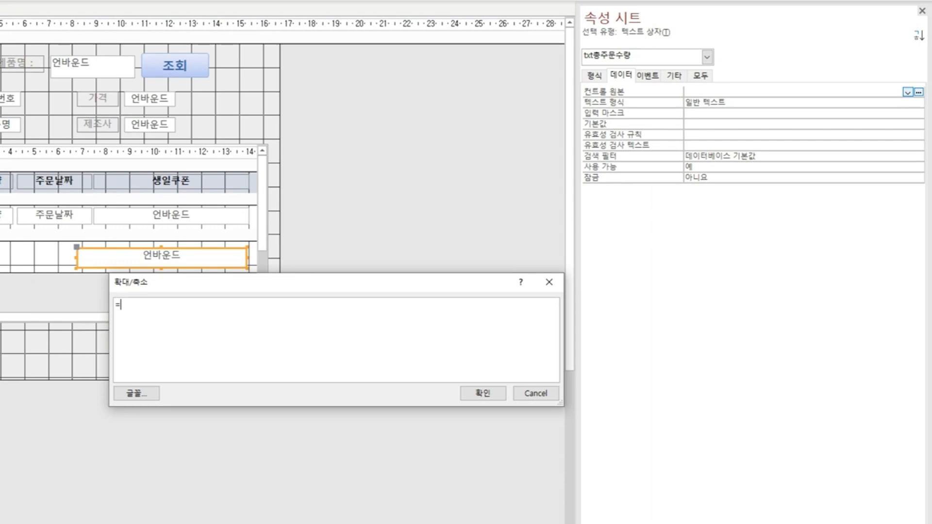
pyautogui.write('Format(Sum([수량]),')
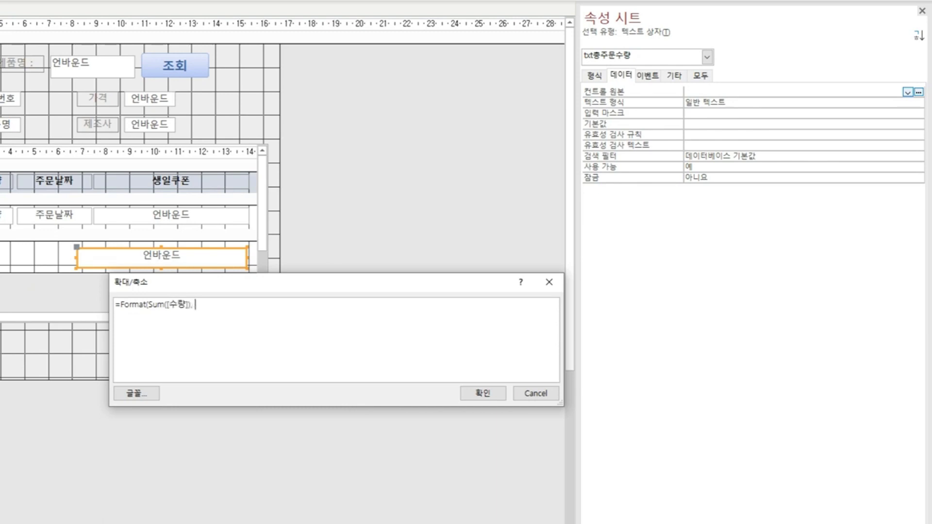
# Complete the Format expression of txt총주문수량 with the format string "총 주문 수량은 0개입니다." and apply it.
pyautogui.moveTo(179, 293)
pyautogui.mouseDown()
pyautogui.moveTo(189, 291)
pyautogui.moveTo(175, 305)
pyautogui.moveTo(193, 313)
pyautogui.mouseUp()
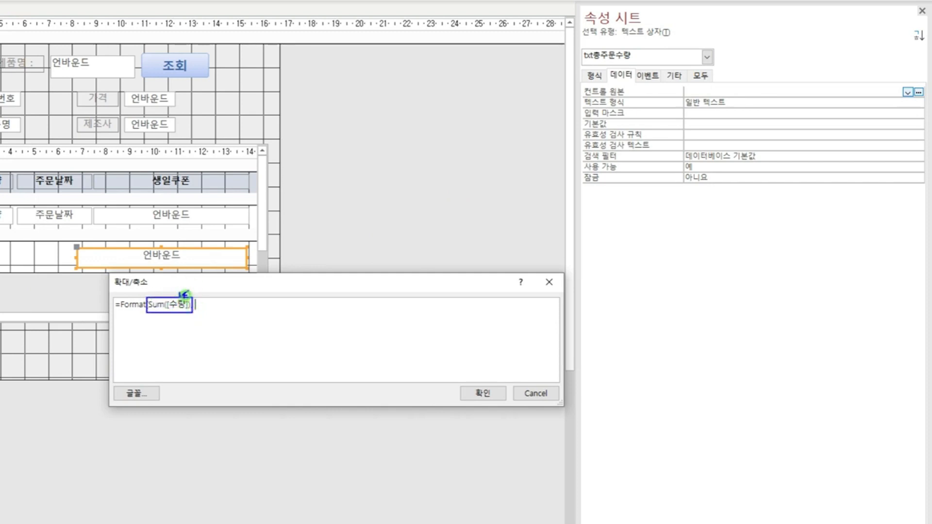
pyautogui.press('r')
pyautogui.moveTo(135, 293)
pyautogui.mouseDown()
pyautogui.moveTo(287, 313)
pyautogui.moveTo(290, 288)
pyautogui.mouseUp()
pyautogui.press('Escape')
pyautogui.write(', "')
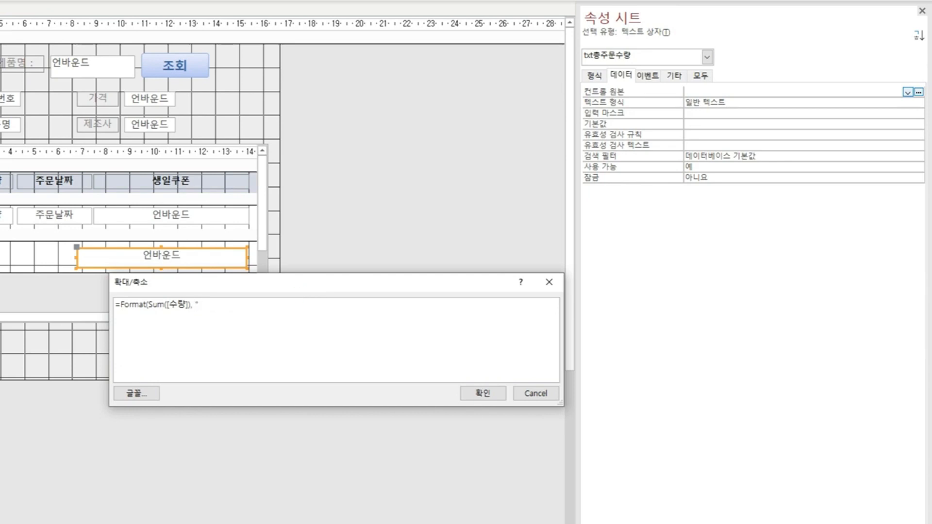
pyautogui.write('총 주문 수량은 0개입니다.')
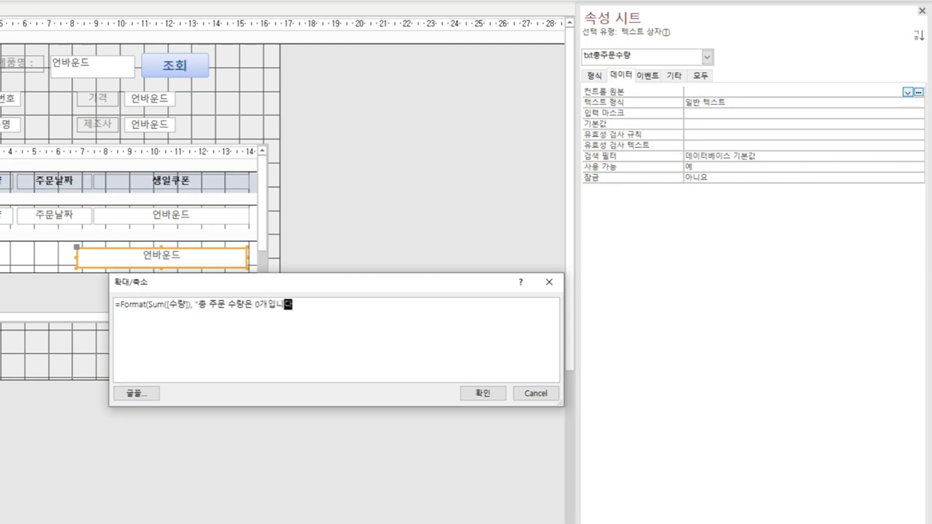
pyautogui.write('")')
pyautogui.click(476, 392)
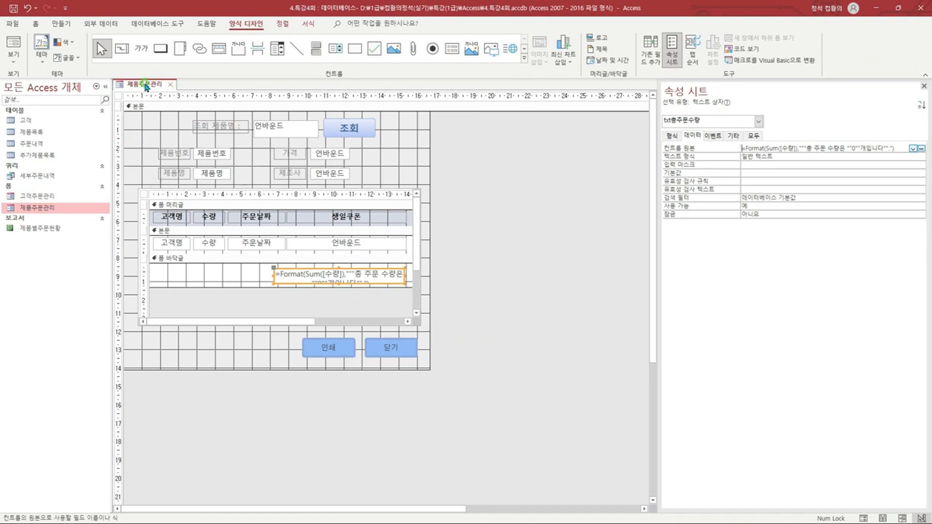
# Switch the 제품주문관리 form to form view and check the total order quantity sentence under the subform records.
pyautogui.rightClick(144, 86)
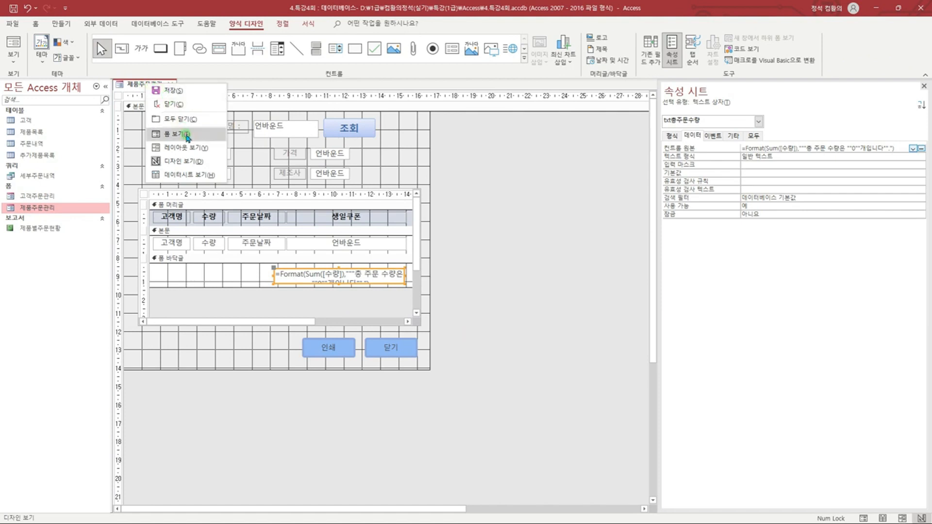
pyautogui.click(187, 138)
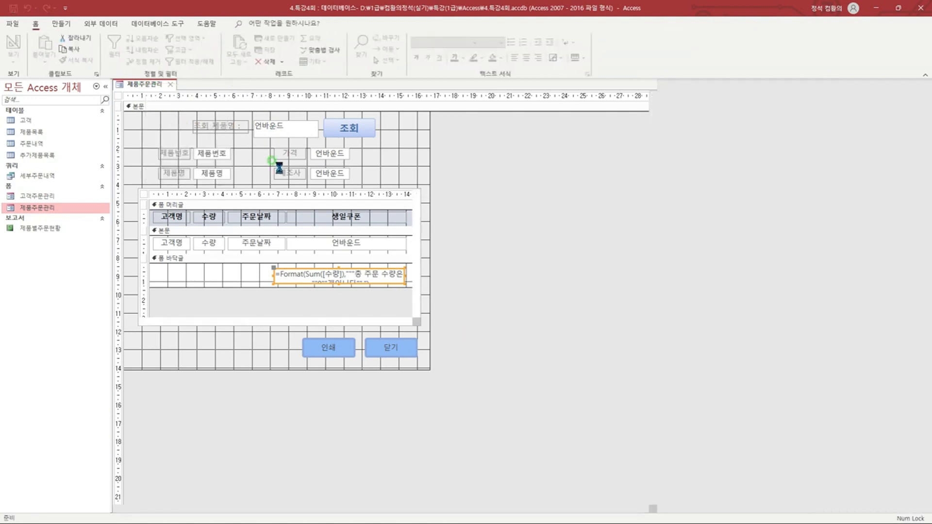
pyautogui.moveTo(227, 98); pyautogui.dragTo(234, 98)
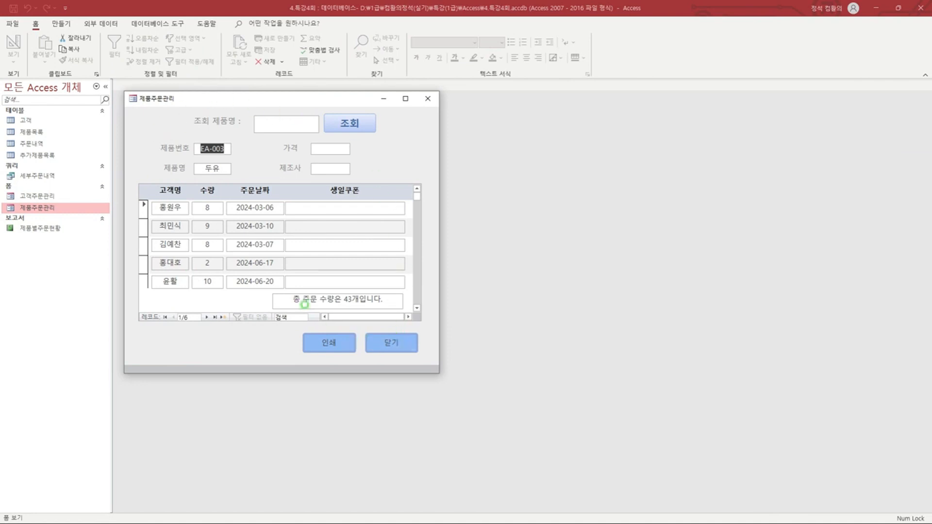
pyautogui.moveTo(289, 293); pyautogui.dragTo(385, 308)
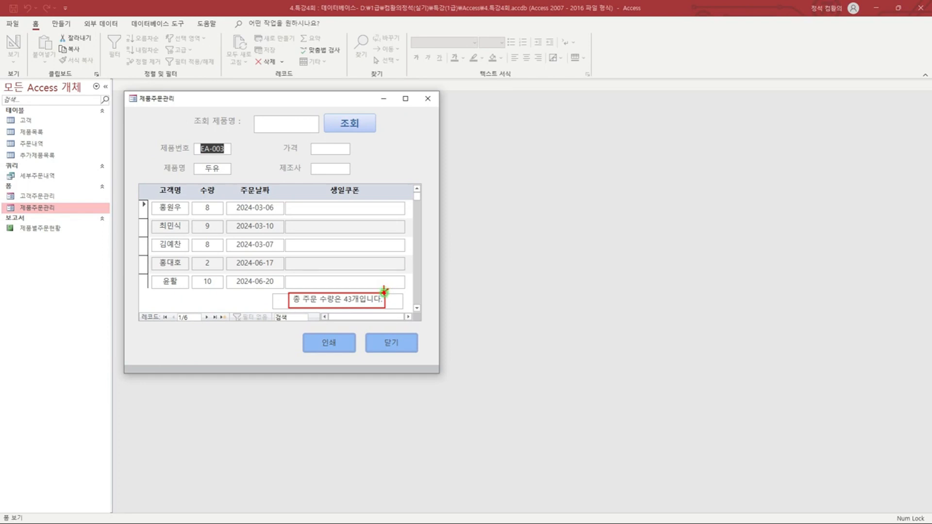
pyautogui.press('Escape')
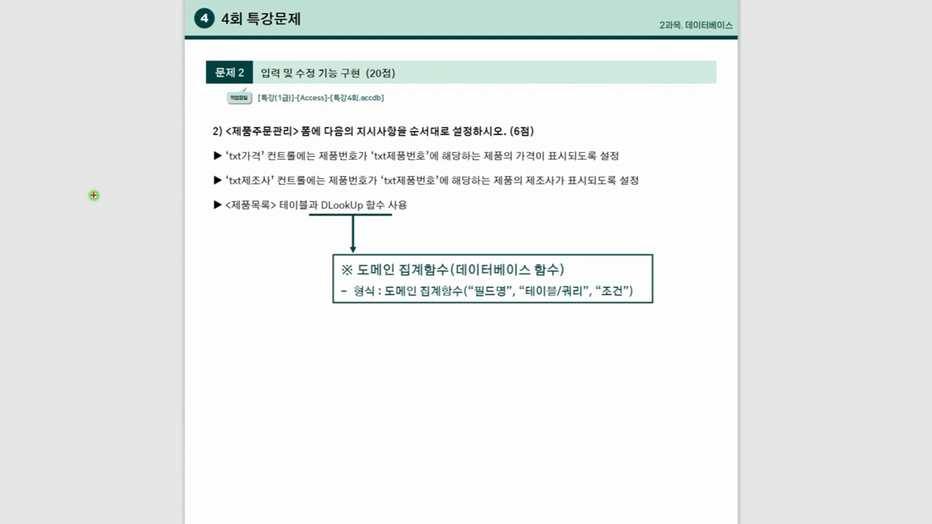
pyautogui.click(94, 196)
pyautogui.click(96, 196)
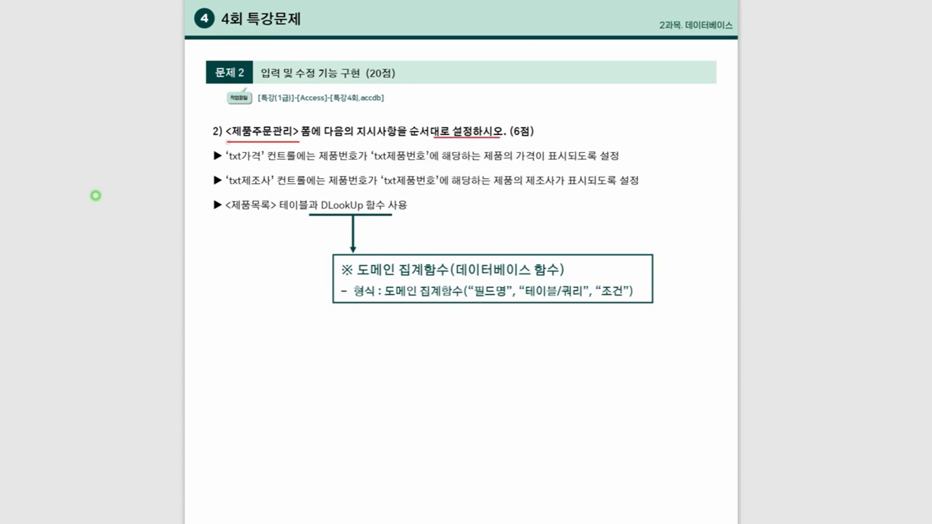
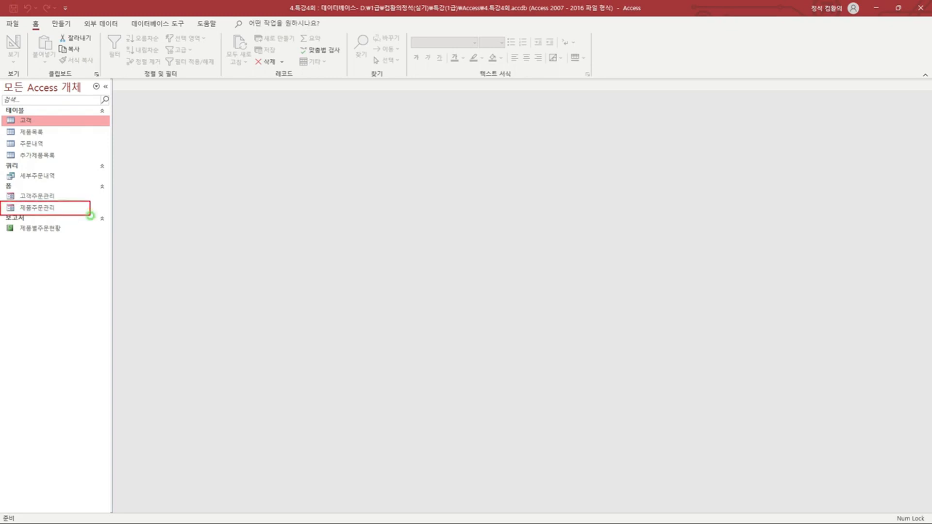
# Open the 제품주문관리 form in design view.
pyautogui.click(55, 209)
pyautogui.rightClick(55, 208)
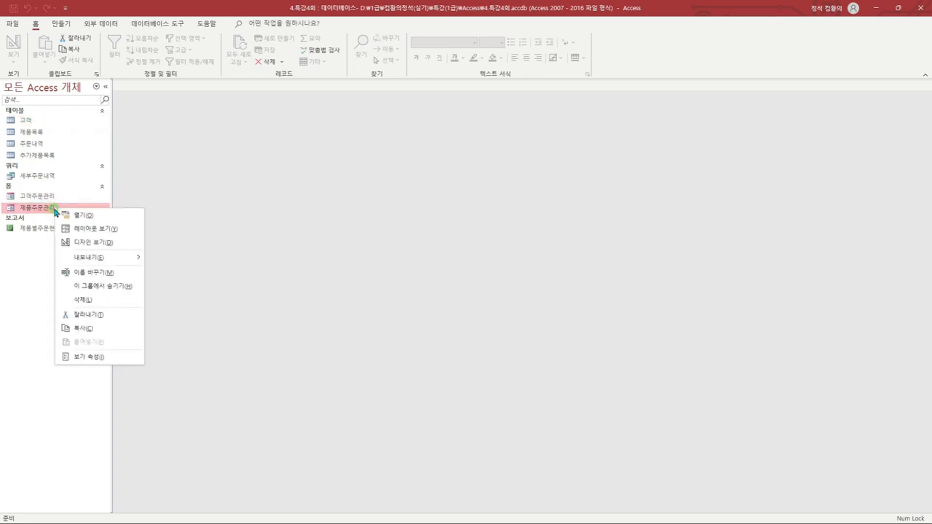
pyautogui.click(115, 241)
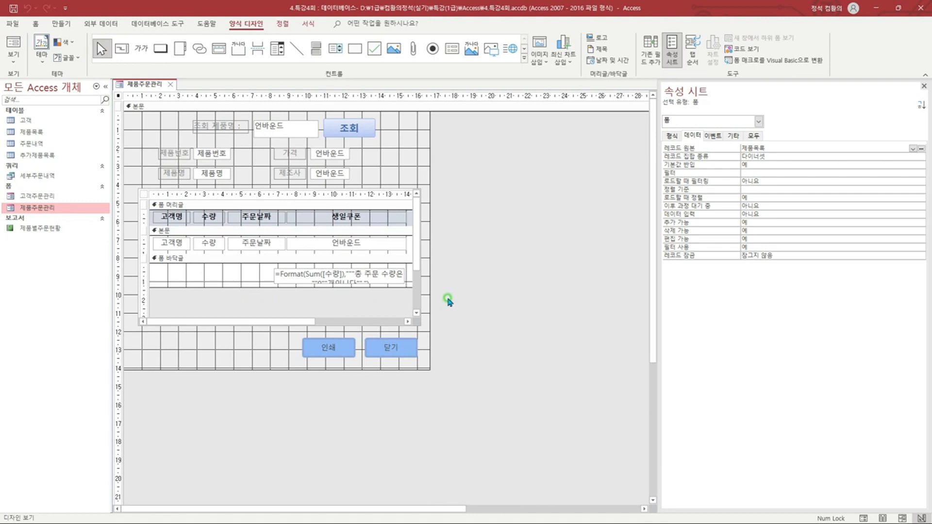
# Select the unbound text box beside the 가격 label and examine its name and 컨트롤 원본 property.
pyautogui.moveTo(350, 146)
pyautogui.mouseDown()
pyautogui.moveTo(358, 145)
pyautogui.moveTo(353, 160)
pyautogui.mouseUp()
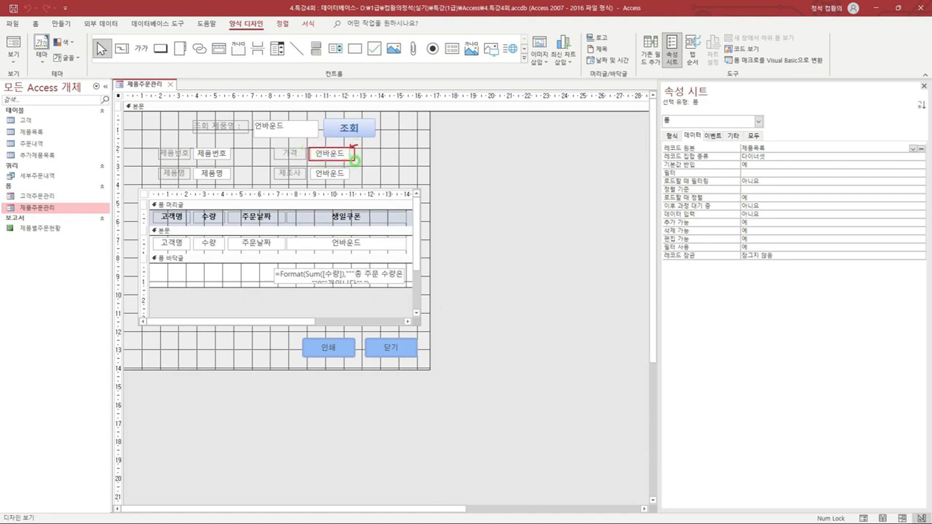
pyautogui.press('Escape')
pyautogui.click(336, 154)
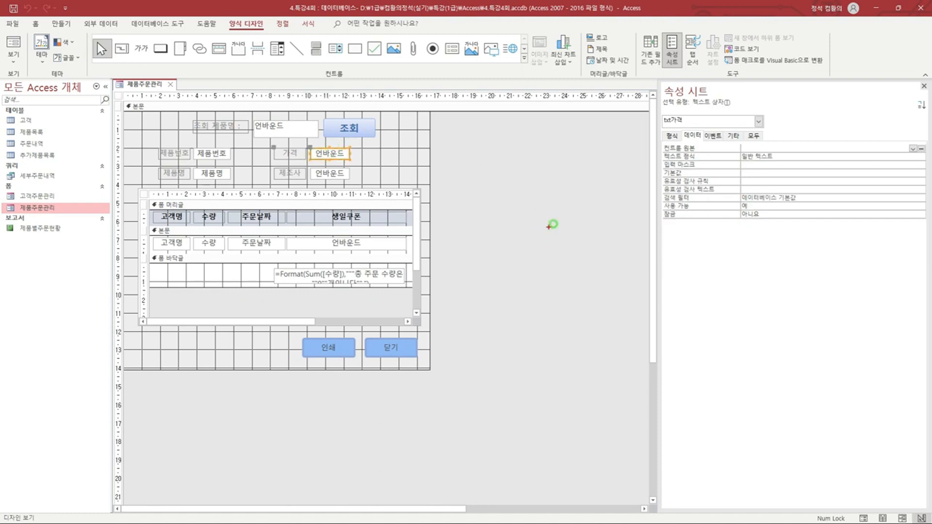
pyautogui.moveTo(660, 113)
pyautogui.mouseDown()
pyautogui.moveTo(768, 127)
pyautogui.moveTo(771, 100)
pyautogui.mouseUp()
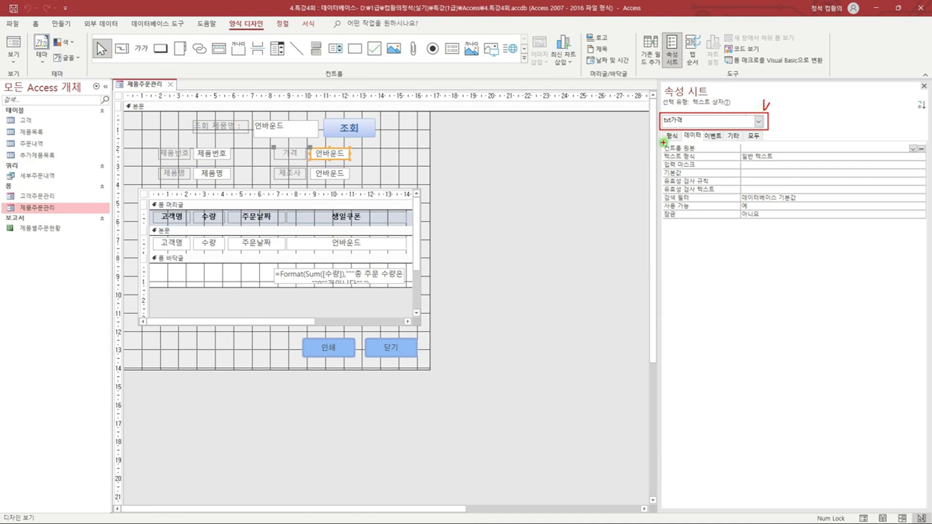
pyautogui.moveTo(662, 142); pyautogui.dragTo(917, 153)
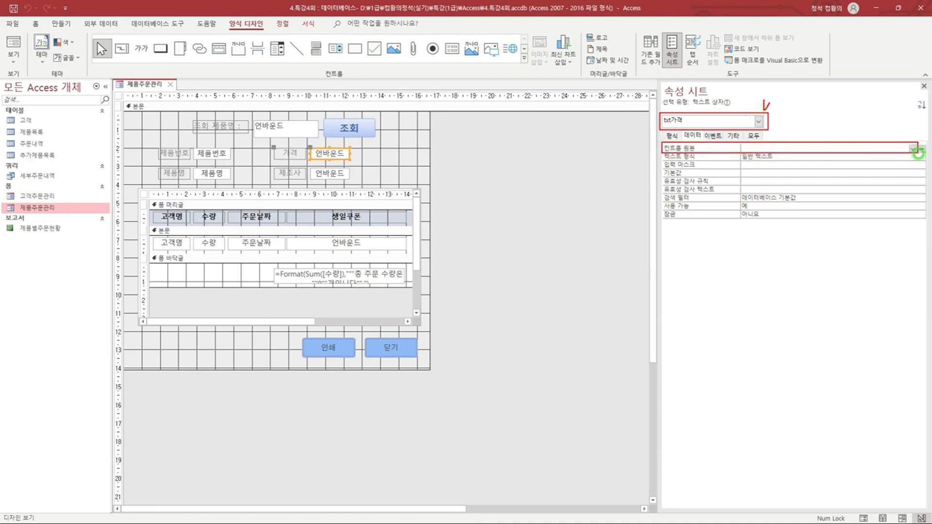
pyautogui.press('Escape')
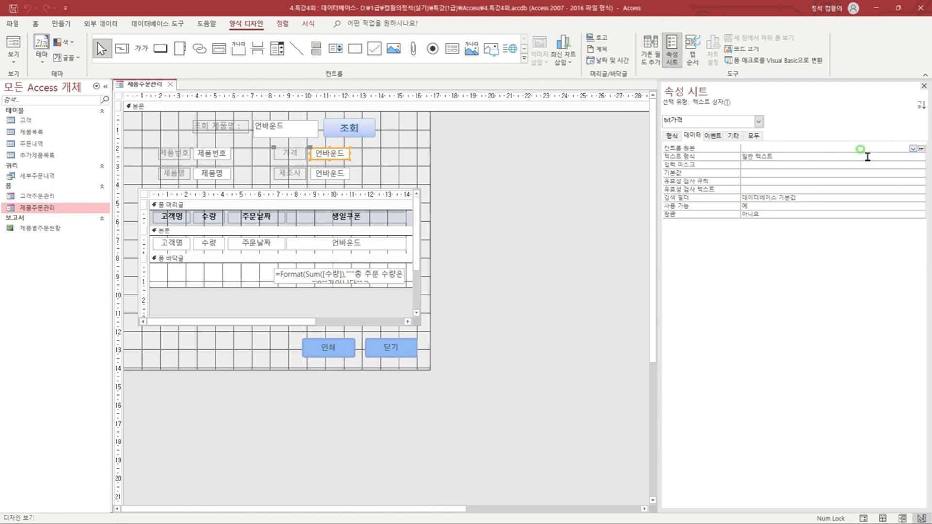
# Open the 제품목록 table and examine its 가격 and 제조사 fields.
pyautogui.doubleClick(60, 132)
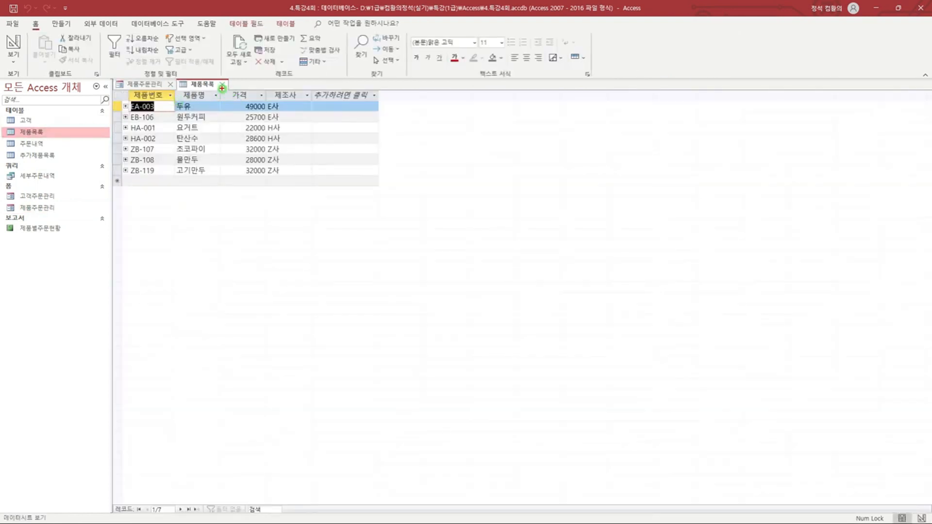
pyautogui.moveTo(222, 89); pyautogui.dragTo(268, 177)
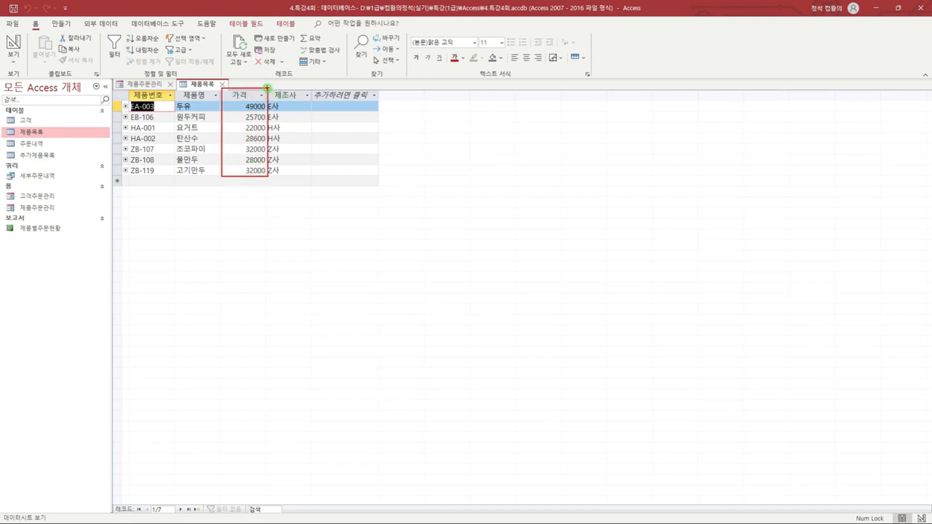
pyautogui.moveTo(268, 89)
pyautogui.mouseDown()
pyautogui.moveTo(287, 156)
pyautogui.moveTo(314, 174)
pyautogui.mouseUp()
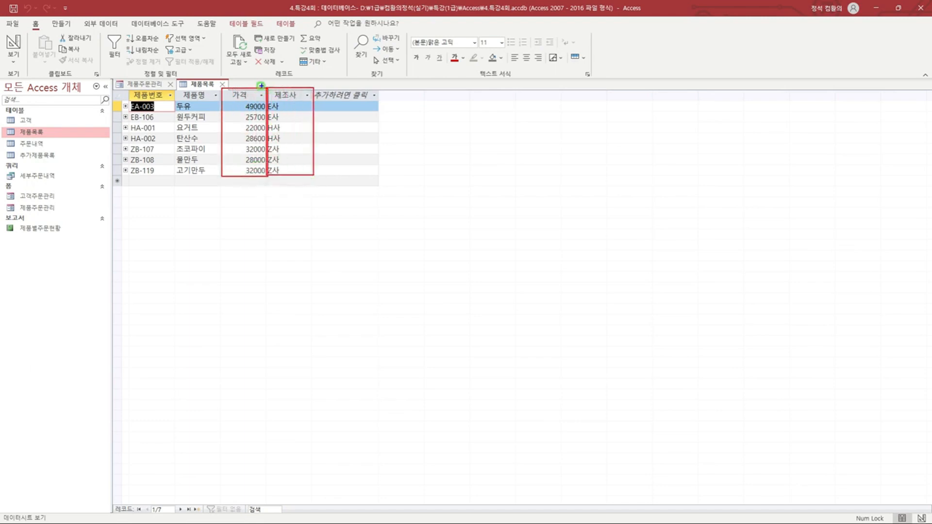
pyautogui.moveTo(290, 83); pyautogui.dragTo(298, 83)
pyautogui.press('Escape')
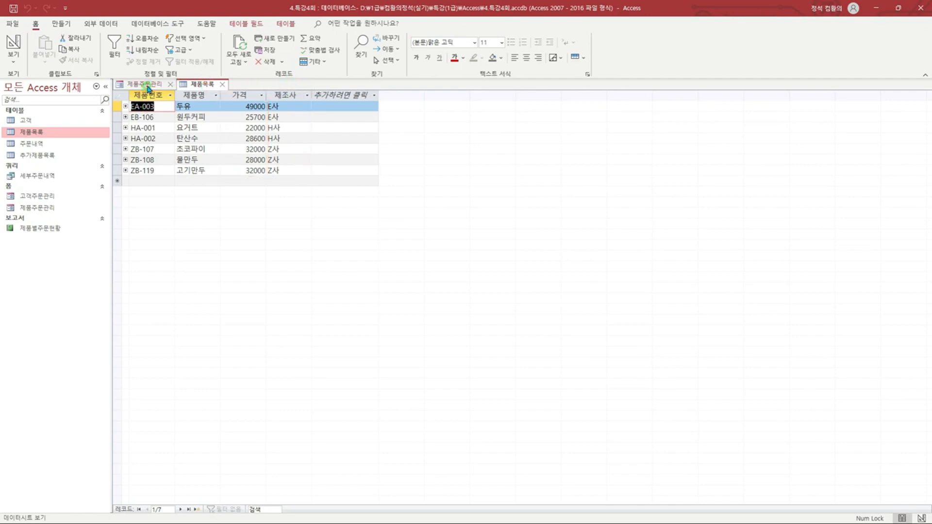
# Return to the 제품주문관리 form design and check the control name of the 제품번호 text box.
pyautogui.click(147, 85)
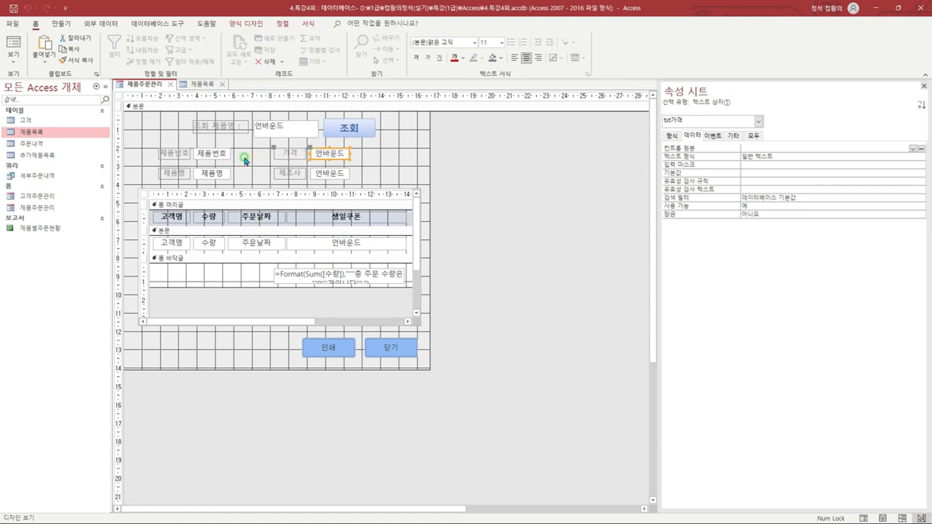
pyautogui.moveTo(193, 145)
pyautogui.mouseDown()
pyautogui.moveTo(235, 160)
pyautogui.moveTo(243, 138)
pyautogui.mouseUp()
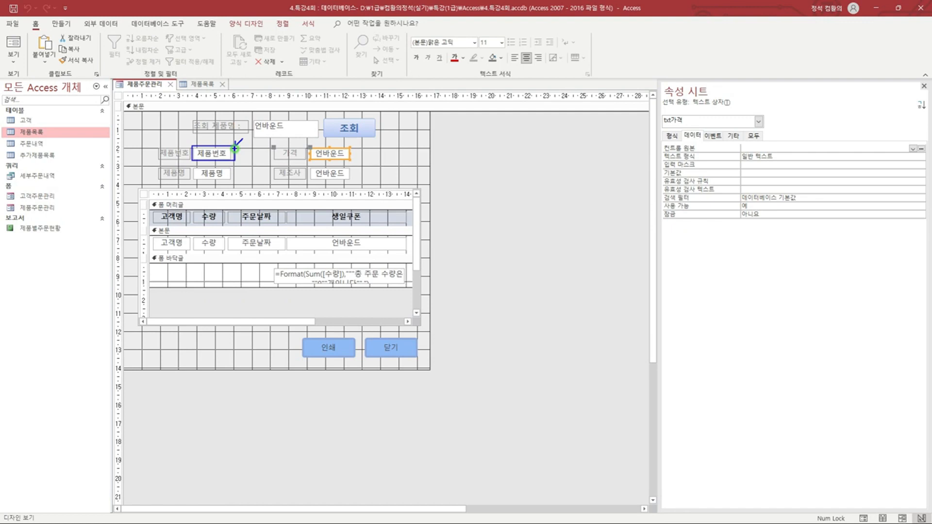
pyautogui.click(209, 153)
pyautogui.moveTo(661, 114)
pyautogui.mouseDown()
pyautogui.moveTo(763, 129)
pyautogui.moveTo(769, 110)
pyautogui.mouseUp()
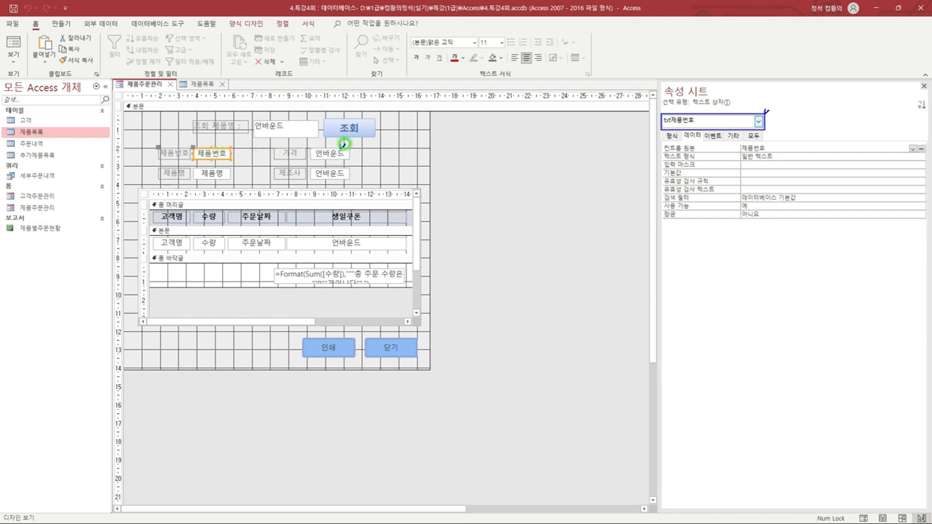
pyautogui.moveTo(340, 144); pyautogui.dragTo(346, 142)
pyautogui.moveTo(192, 146); pyautogui.dragTo(233, 162)
pyautogui.moveTo(233, 144); pyautogui.dragTo(237, 142)
pyautogui.moveTo(312, 147); pyautogui.dragTo(350, 161)
pyautogui.press('Escape')
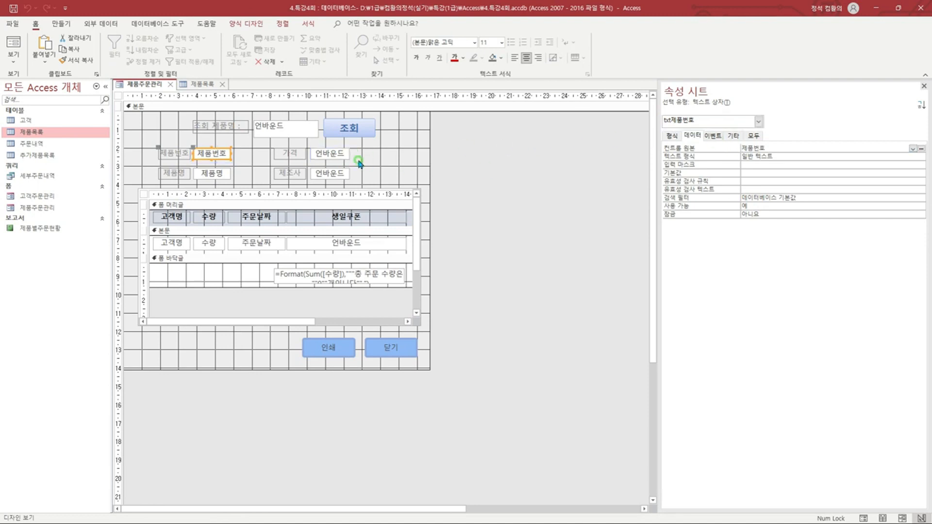
# Set the 컨트롤 원본 of txt가격 to =DLookUp("[가격]", "제품목록", "[제품번호]=txt제품번호") in the zoom window.
pyautogui.click(340, 153)
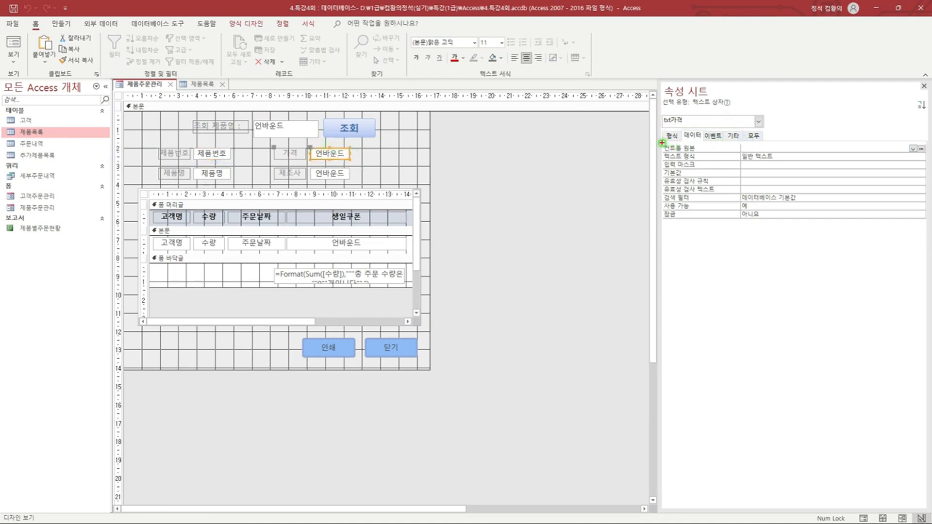
pyautogui.moveTo(663, 143); pyautogui.dragTo(915, 152)
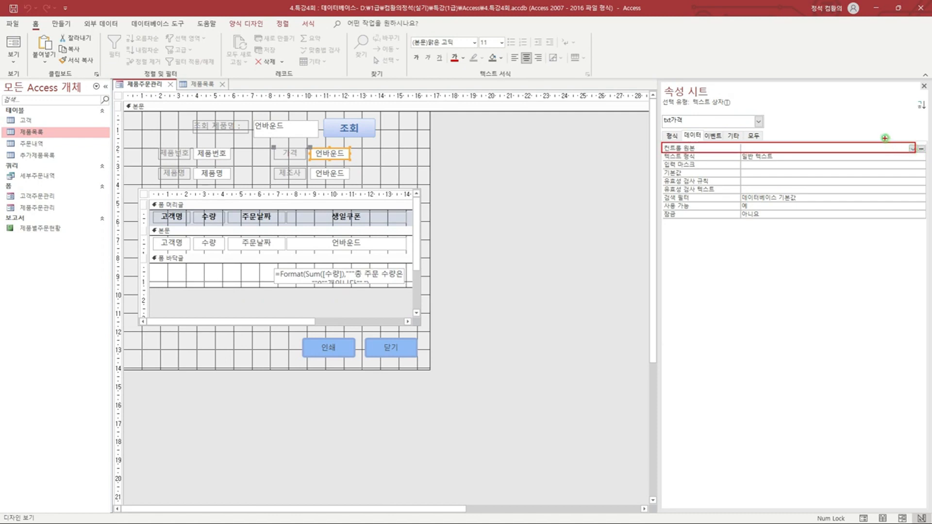
pyautogui.press('Escape')
pyautogui.click(770, 148)
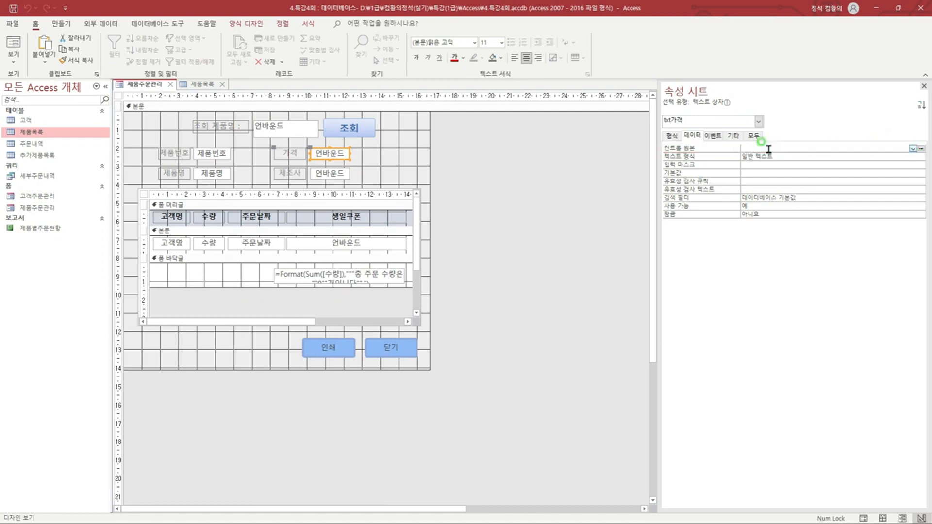
pyautogui.hotkey('shift', 'F2')
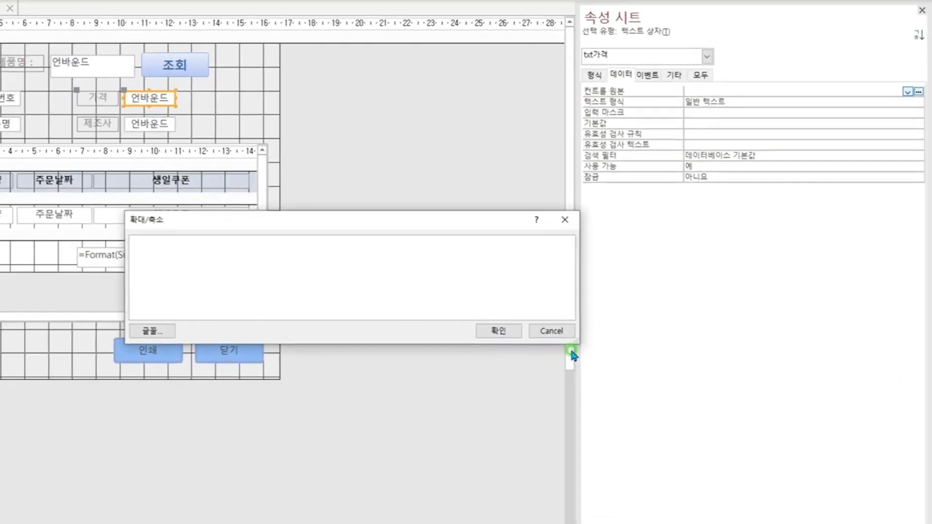
pyautogui.write('=DLookUp("[가격]", "제품목록", "[')
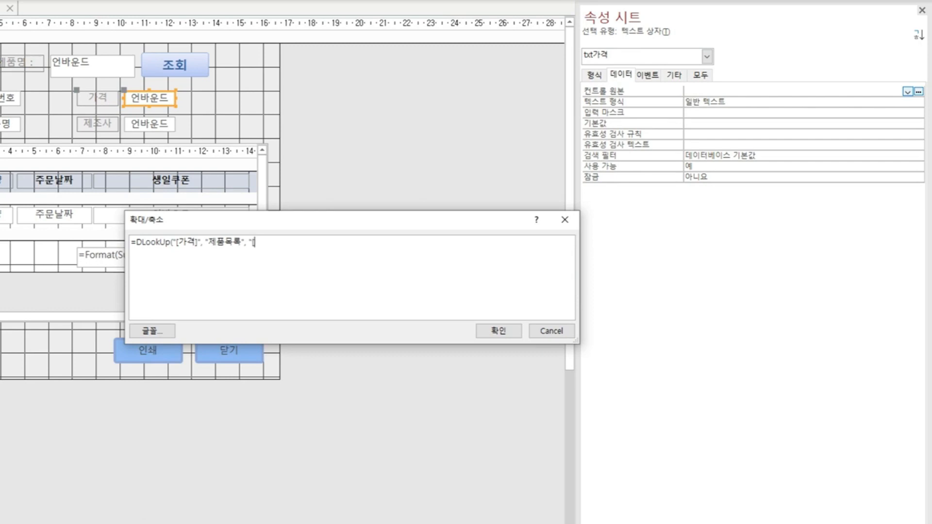
pyautogui.write('제품번호]=txt제품번호"')
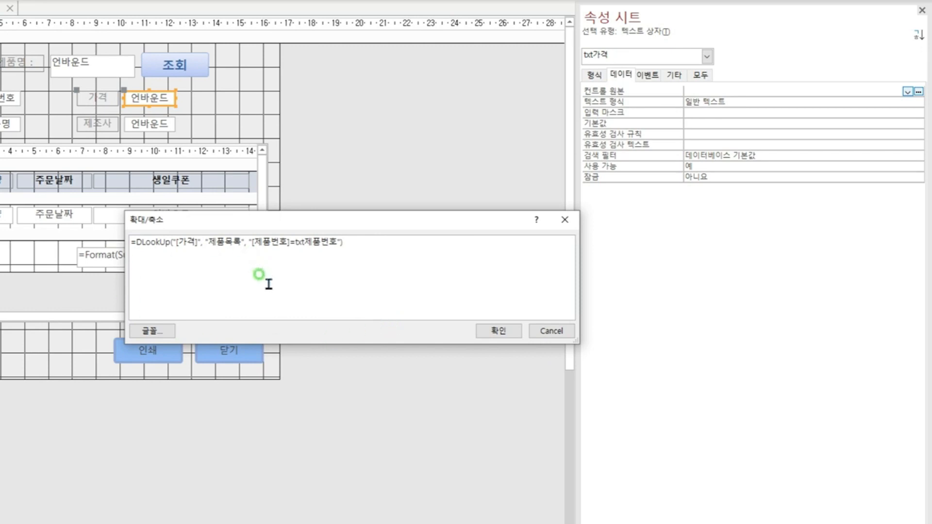
pyautogui.click(494, 332)
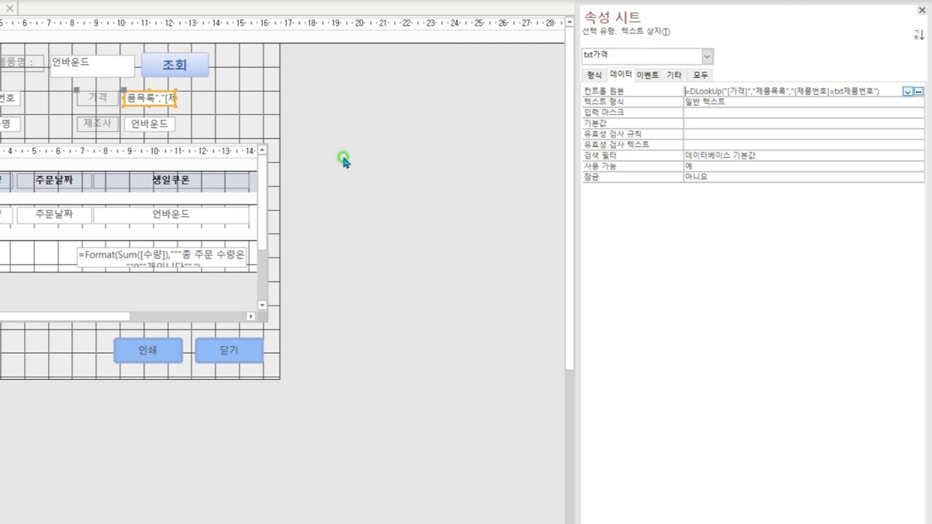
# Set the 컨트롤 원본 of txt제조사 to =DLookUp("[제조사]", "제품목록", "[제품번호]=txt제품번호") in the zoom window.
pyautogui.click(156, 126)
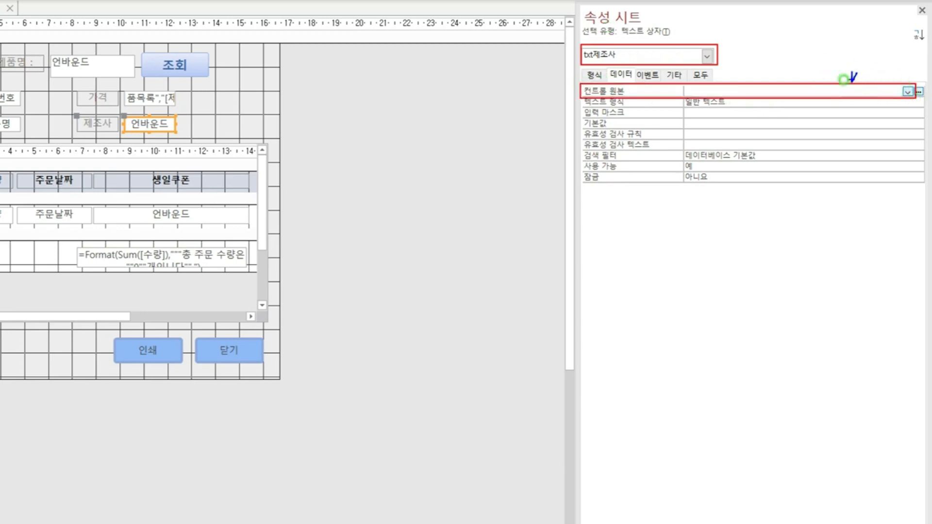
pyautogui.press('Escape')
pyautogui.click(717, 91)
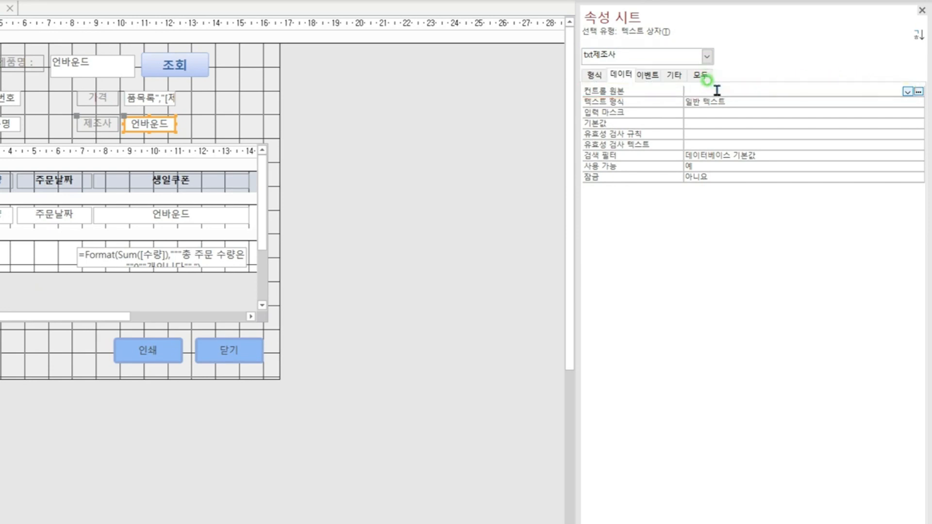
pyautogui.hotkey('shift', 'F2')
pyautogui.moveTo(383, 179); pyautogui.dragTo(425, 220)
pyautogui.write('=ㅇ')
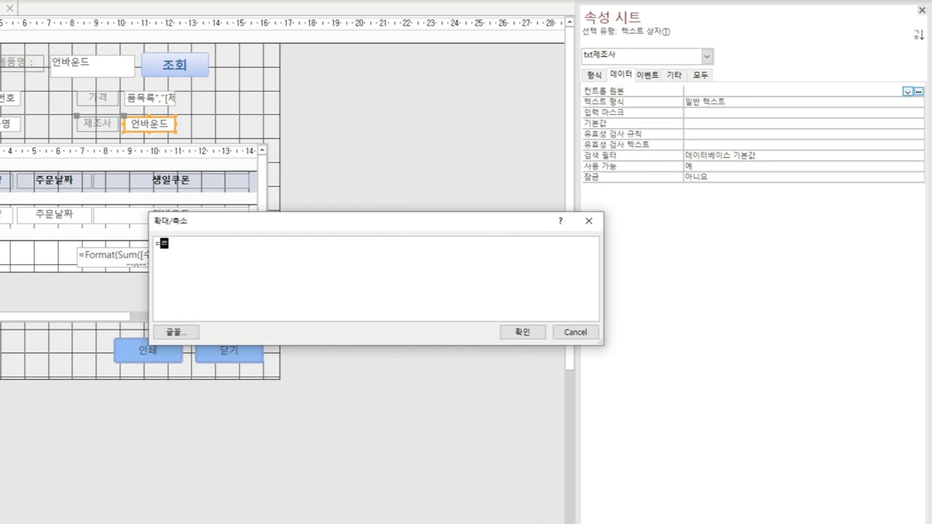
pyautogui.press('BackSpace')
pyautogui.write('DLookUp)("[제조사]')
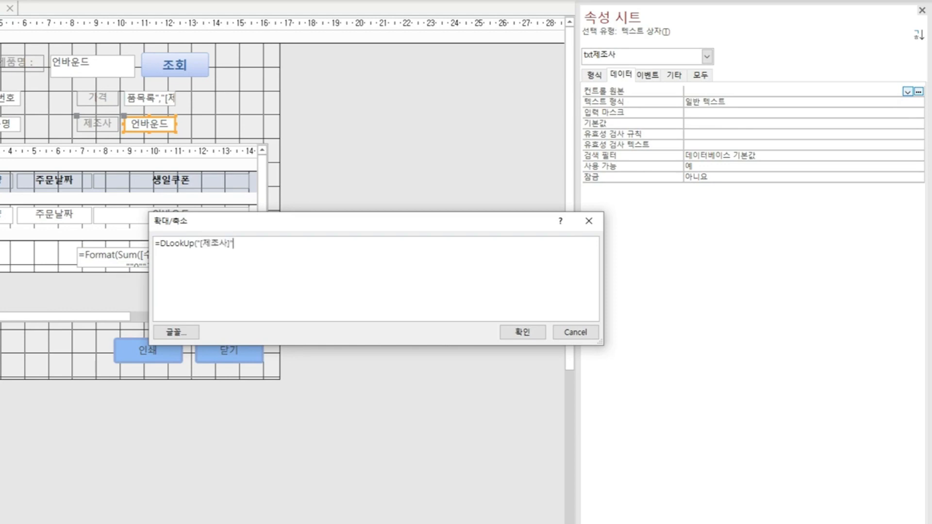
pyautogui.write('", "제품목록"')
pyautogui.write(', "[제품번호]')
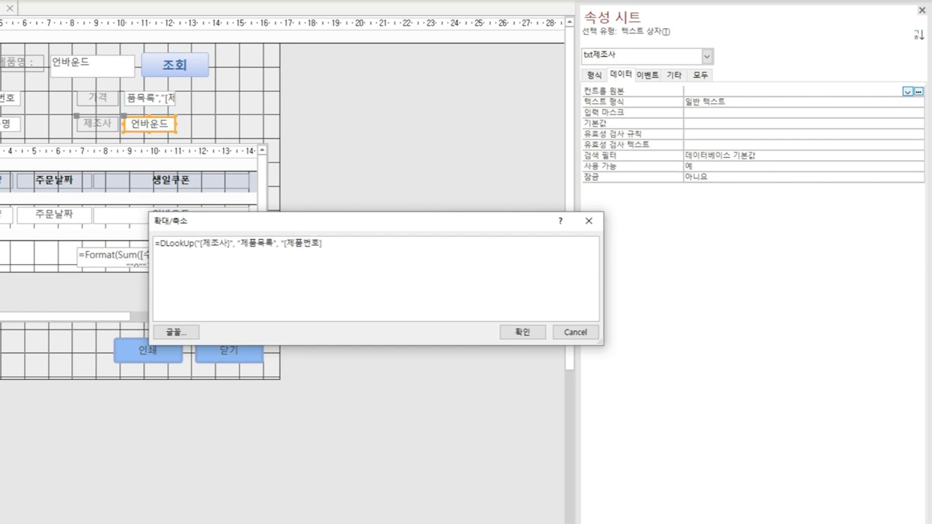
pyautogui.write('=txt제품번호")')
pyautogui.click(523, 332)
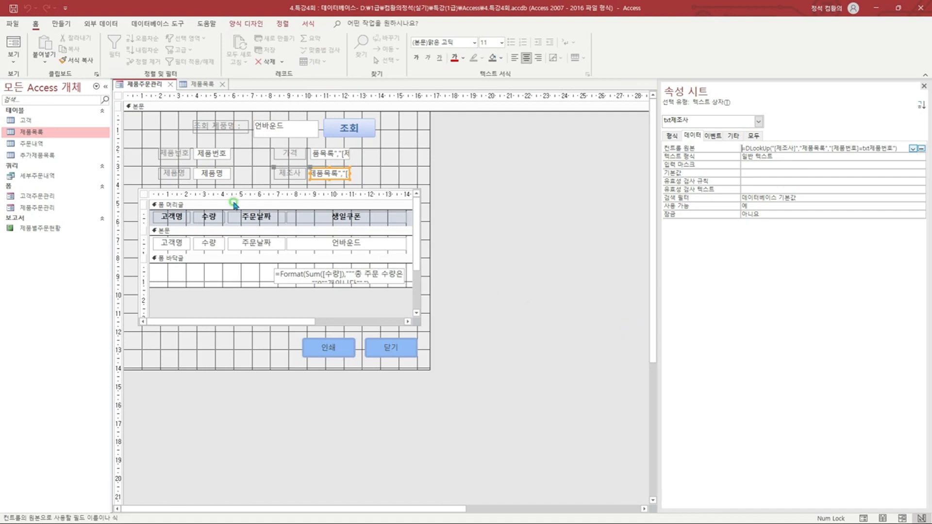
# Switch the 제품주문관리 form to form view and check the 가격 and 제조사 values against the 제품번호.
pyautogui.rightClick(152, 87)
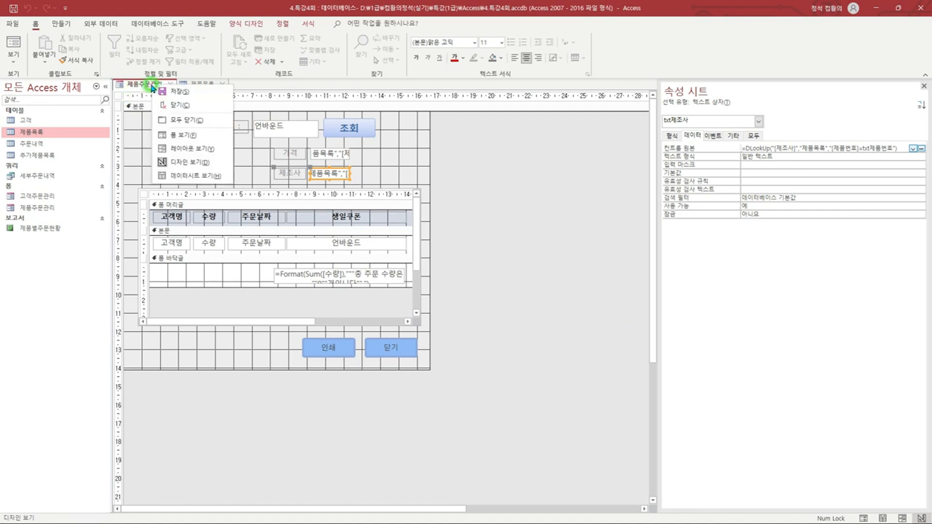
pyautogui.click(182, 138)
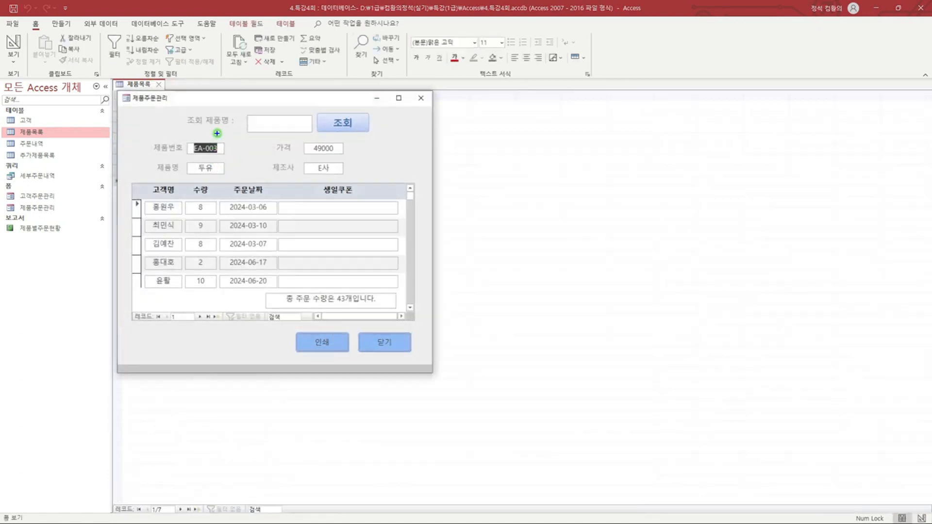
pyautogui.press('r')
pyautogui.moveTo(214, 137); pyautogui.dragTo(220, 138)
pyautogui.moveTo(302, 140); pyautogui.dragTo(348, 178)
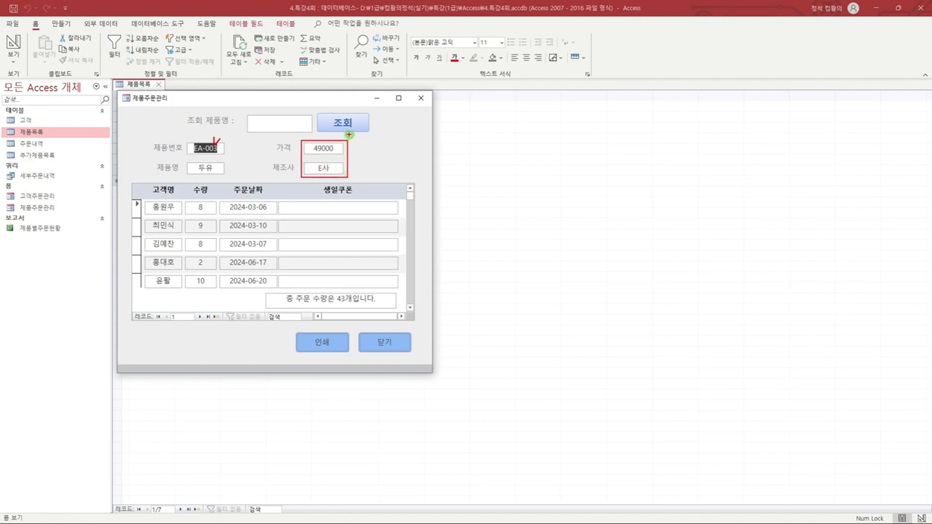
pyautogui.moveTo(348, 137); pyautogui.dragTo(354, 135)
pyautogui.press('Escape')
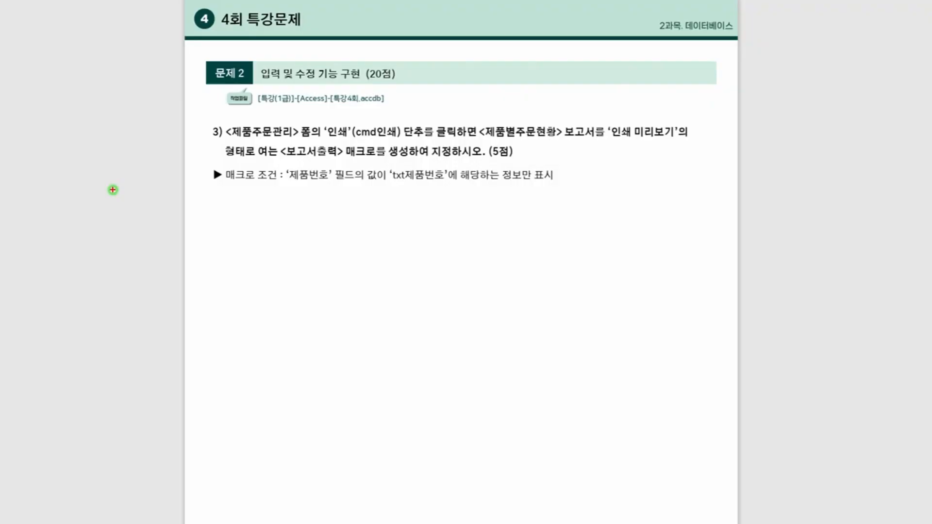
pyautogui.moveTo(224, 139)
pyautogui.mouseDown()
pyautogui.moveTo(303, 139)
pyautogui.moveTo(348, 119)
pyautogui.mouseUp()
pyautogui.moveTo(386, 121); pyautogui.dragTo(387, 115)
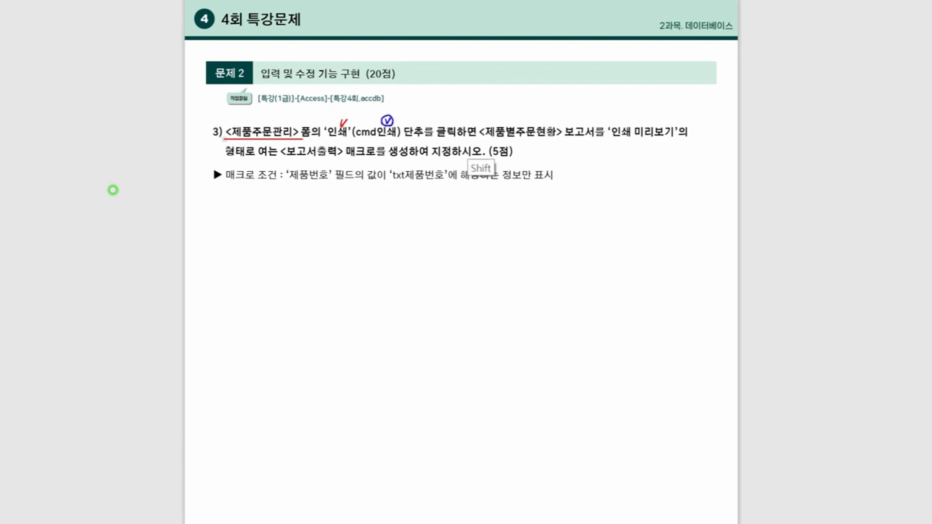
pyautogui.moveTo(479, 139)
pyautogui.mouseDown()
pyautogui.moveTo(582, 140)
pyautogui.moveTo(570, 115)
pyautogui.moveTo(627, 139)
pyautogui.moveTo(678, 139)
pyautogui.mouseUp()
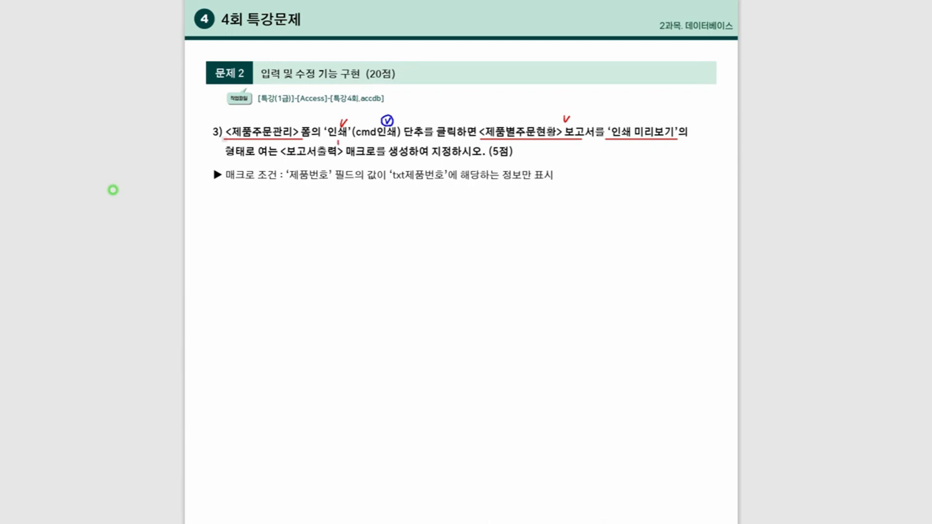
pyautogui.moveTo(339, 141); pyautogui.dragTo(343, 140)
pyautogui.moveTo(420, 158); pyautogui.dragTo(473, 159)
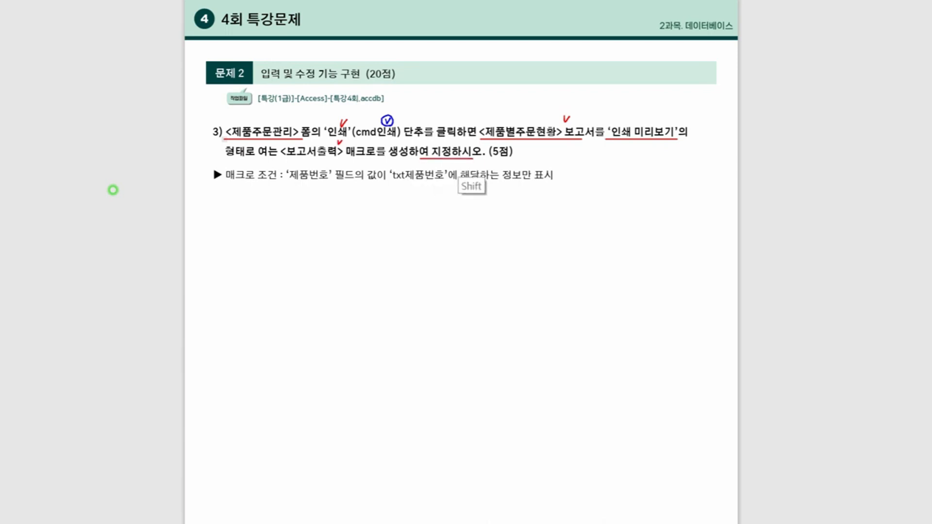
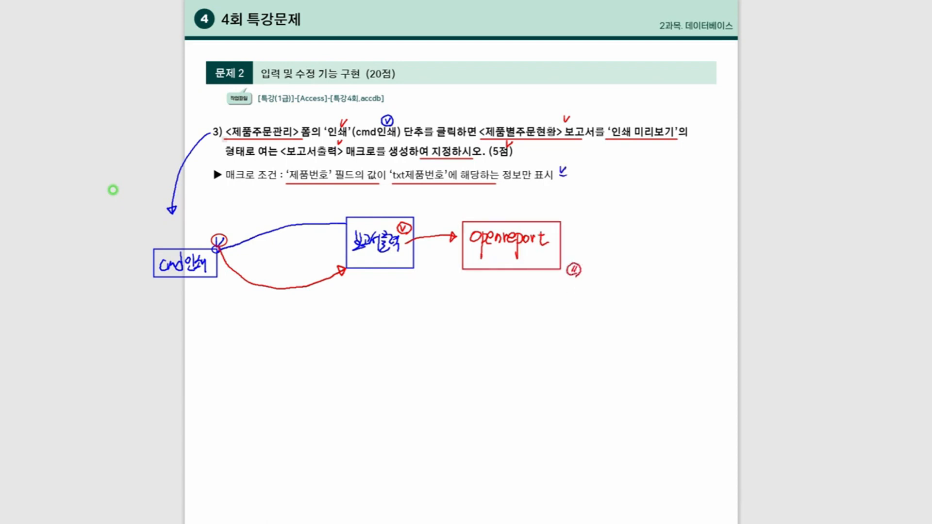
pyautogui.moveTo(565, 165); pyautogui.dragTo(559, 167)
pyautogui.moveTo(485, 305)
pyautogui.mouseDown()
pyautogui.moveTo(477, 329)
pyautogui.moveTo(486, 330)
pyautogui.mouseUp()
pyautogui.moveTo(486, 307)
pyautogui.mouseDown()
pyautogui.moveTo(488, 319)
pyautogui.moveTo(511, 314)
pyautogui.mouseUp()
pyautogui.moveTo(502, 316); pyautogui.dragTo(517, 317)
pyautogui.moveTo(517, 310); pyautogui.dragTo(526, 320)
pyautogui.moveTo(518, 321); pyautogui.dragTo(536, 323)
pyautogui.moveTo(537, 306)
pyautogui.mouseDown()
pyautogui.moveTo(544, 306)
pyautogui.moveTo(538, 330)
pyautogui.mouseUp()
pyautogui.moveTo(551, 319); pyautogui.dragTo(557, 318)
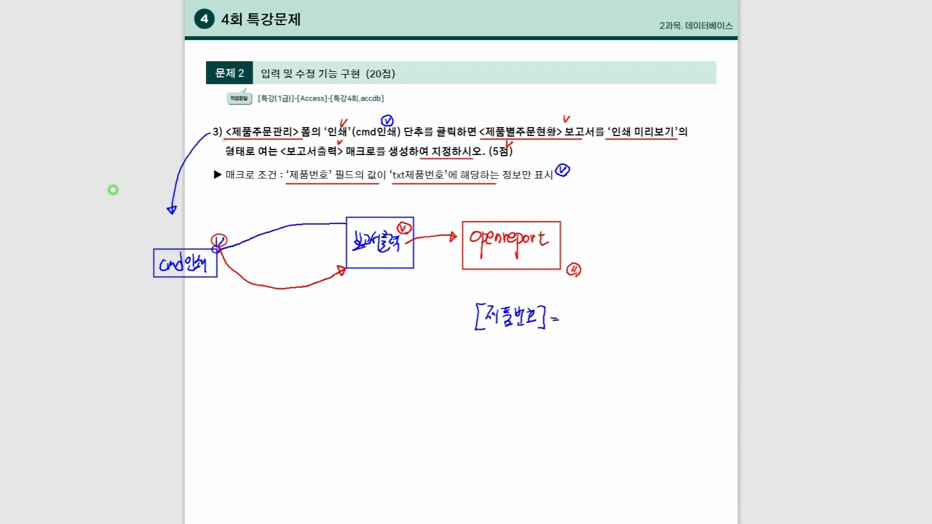
pyautogui.moveTo(549, 291); pyautogui.dragTo(556, 292)
pyautogui.moveTo(291, 115)
pyautogui.mouseDown()
pyautogui.moveTo(297, 123)
pyautogui.moveTo(294, 111)
pyautogui.mouseUp()
pyautogui.moveTo(567, 329); pyautogui.dragTo(757, 330)
pyautogui.moveTo(777, 297)
pyautogui.mouseDown()
pyautogui.moveTo(777, 321)
pyautogui.moveTo(790, 317)
pyautogui.mouseUp()
pyautogui.moveTo(792, 302); pyautogui.dragTo(812, 316)
pyautogui.moveTo(814, 299)
pyautogui.mouseDown()
pyautogui.moveTo(825, 297)
pyautogui.moveTo(824, 318)
pyautogui.moveTo(849, 317)
pyautogui.mouseUp()
pyautogui.moveTo(841, 315); pyautogui.dragTo(853, 322)
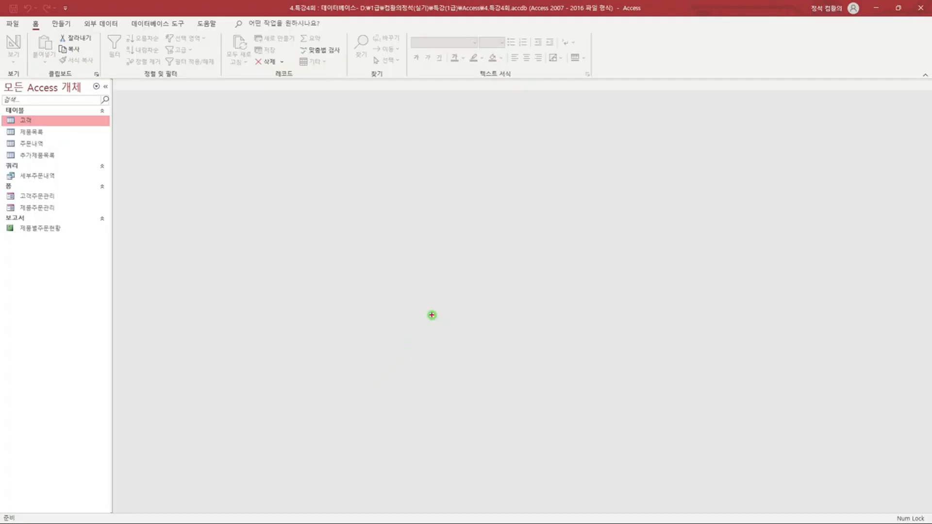
# Create a new macro and add the OpenReport action to it.
pyautogui.click(61, 24)
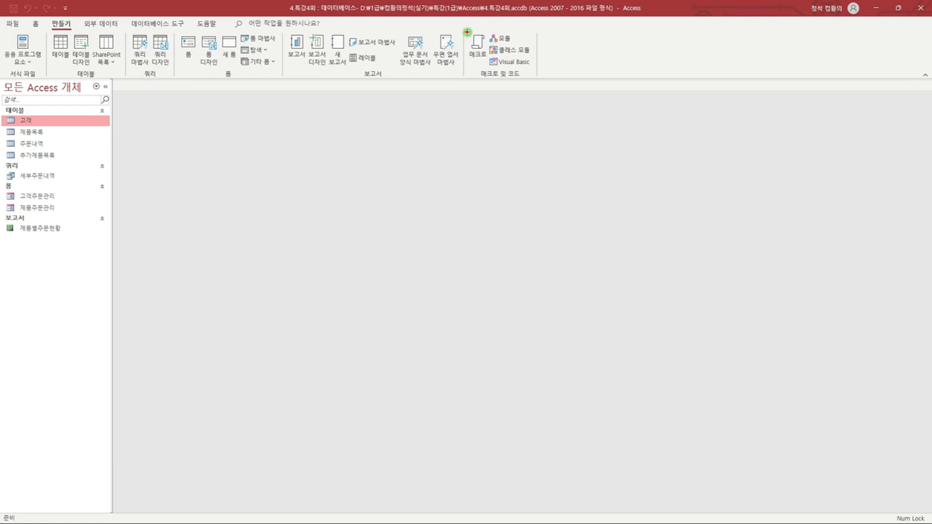
pyautogui.click(477, 47)
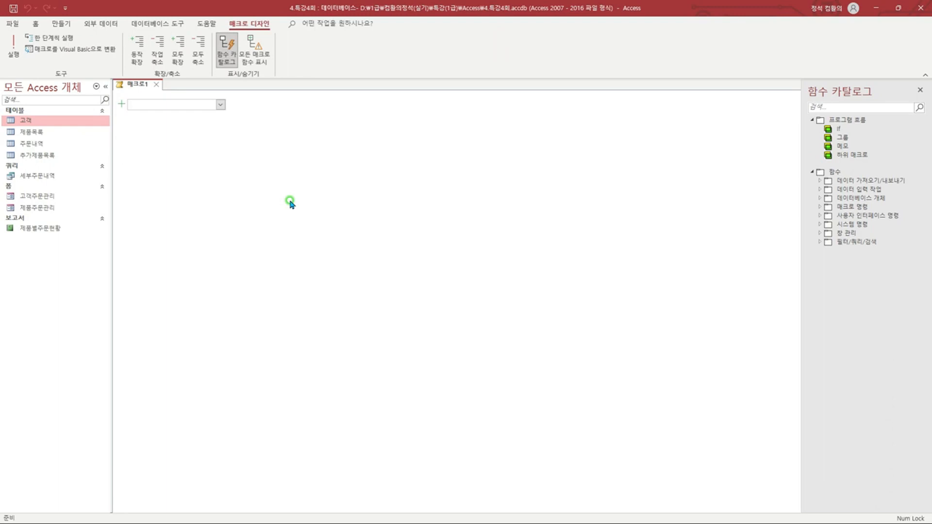
pyautogui.write('openreport')
pyautogui.press('Return')
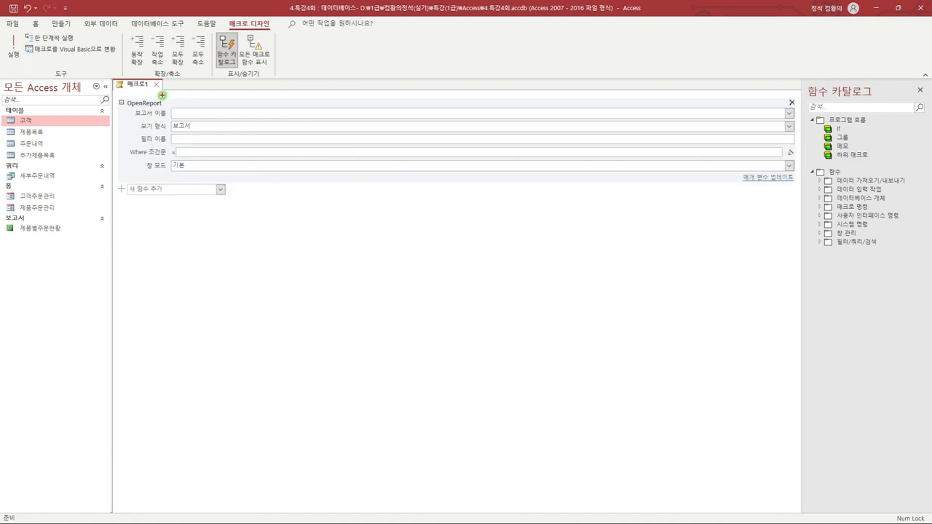
pyautogui.moveTo(160, 97); pyautogui.dragTo(167, 96)
pyautogui.press('Escape')
pyautogui.moveTo(3, 223); pyautogui.dragTo(65, 236)
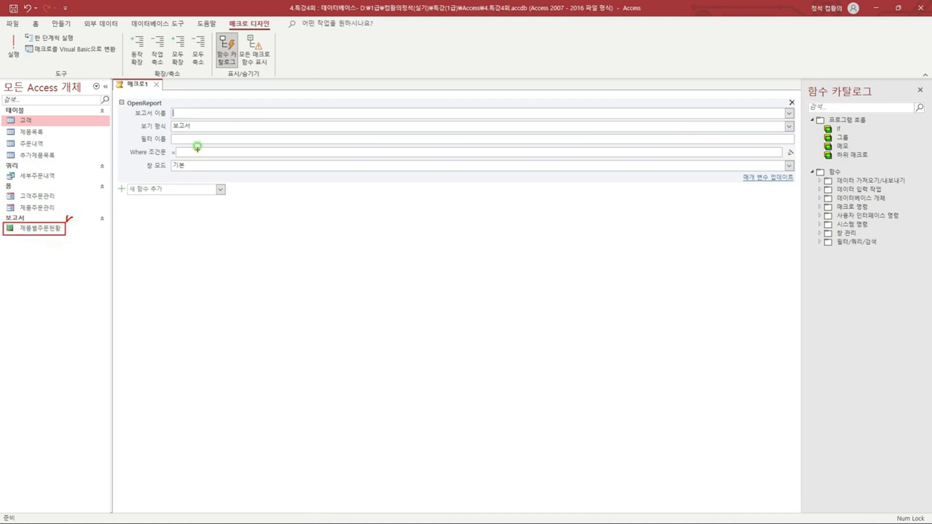
# Set the OpenReport action's 보고서 이름 to 제품별주문현황 and its 보기 형식 to 인쇄 미리 보기.
pyautogui.press('Escape')
pyautogui.click(195, 112)
pyautogui.write('제품별주문현황')
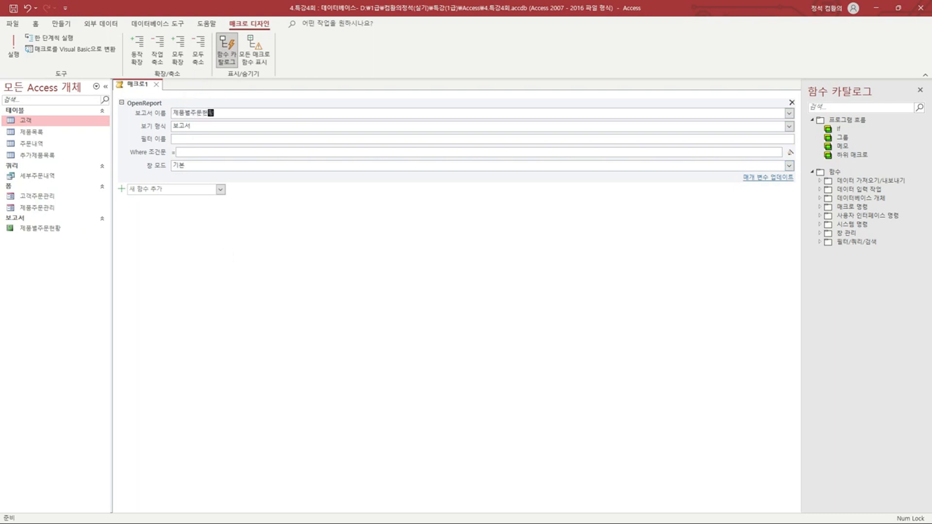
pyautogui.click(246, 126)
pyautogui.click(790, 127)
pyautogui.click(670, 160)
# Open the expression builder for the OpenReport action's Where 조건문 and enter [제품번호]= as the start of the condition.
pyautogui.click(271, 154)
pyautogui.hotkey('ctrl', '2')
pyautogui.moveTo(128, 148)
pyautogui.mouseDown()
pyautogui.moveTo(478, 164)
pyautogui.moveTo(798, 158)
pyautogui.mouseUp()
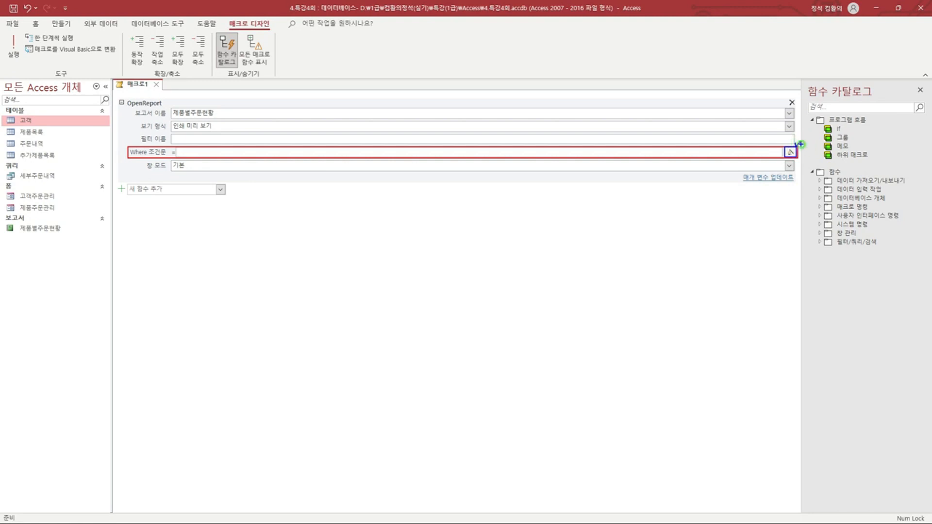
pyautogui.click(791, 153)
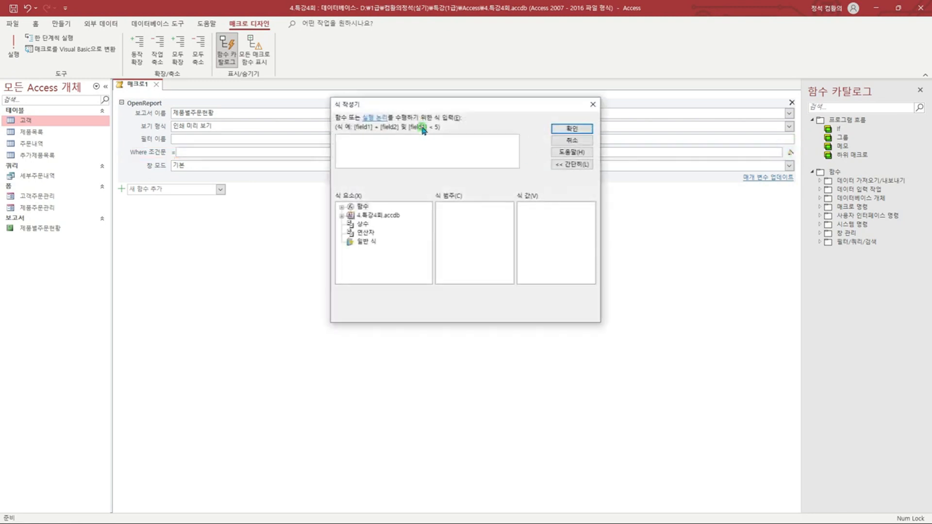
pyautogui.moveTo(416, 104); pyautogui.dragTo(388, 195)
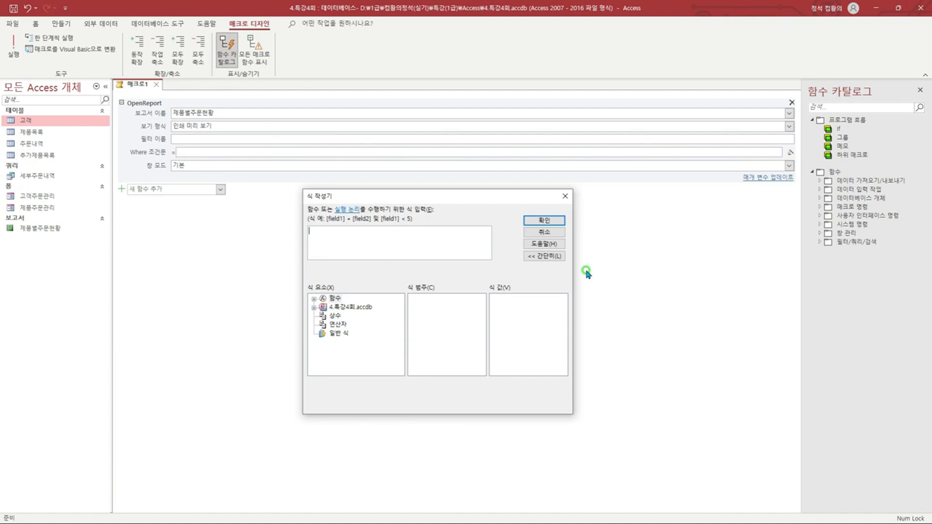
pyautogui.write('[ㅈ')
pyautogui.write('제품')
pyautogui.write('번호]=')
pyautogui.moveTo(339, 224); pyautogui.dragTo(462, 237)
pyautogui.moveTo(305, 281); pyautogui.dragTo(573, 382)
pyautogui.press('Escape')
# Complete the Where condition with the txt제품번호 control of the 제품주문관리 form, giving [제품번호]= Forms![제품주문관리]![txt제품번호], and accept it.
pyautogui.doubleClick(339, 308)
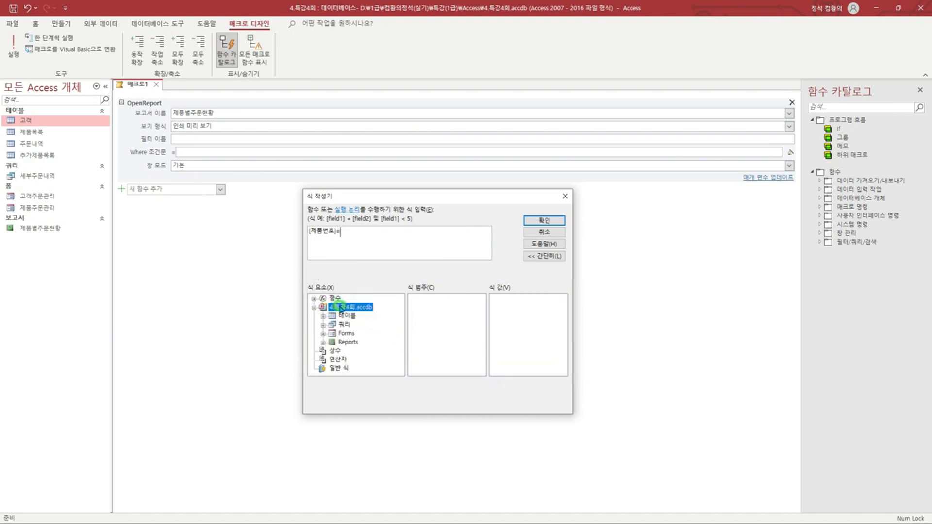
pyautogui.doubleClick(350, 334)
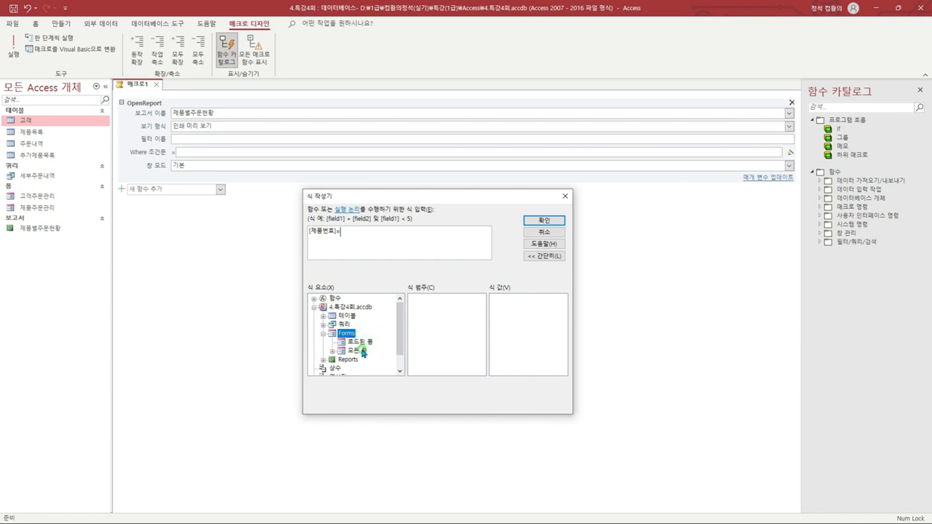
pyautogui.doubleClick(362, 351)
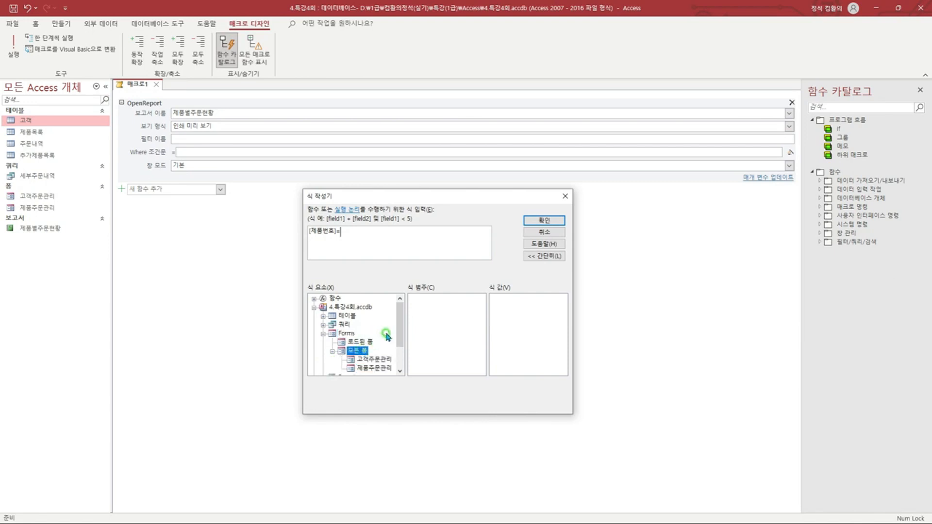
pyautogui.click(374, 368)
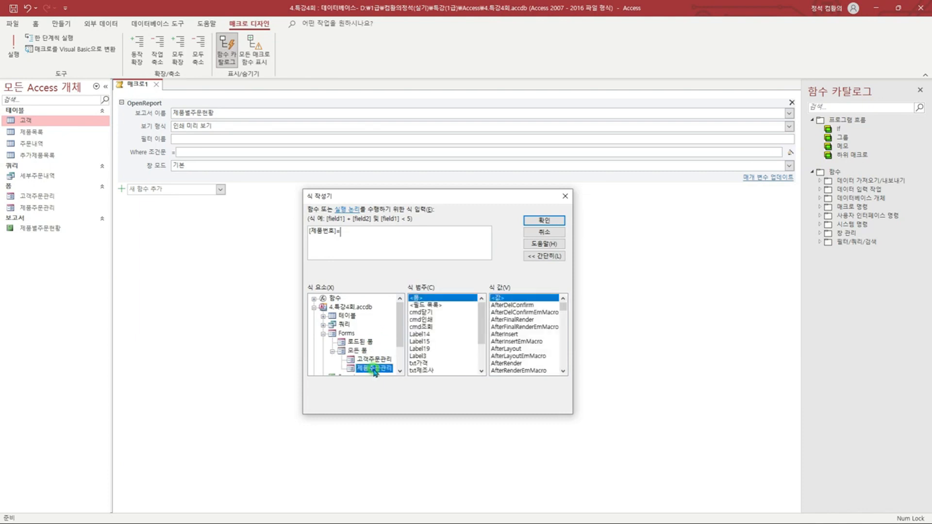
pyautogui.click(484, 314)
pyautogui.moveTo(485, 314); pyautogui.dragTo(482, 333)
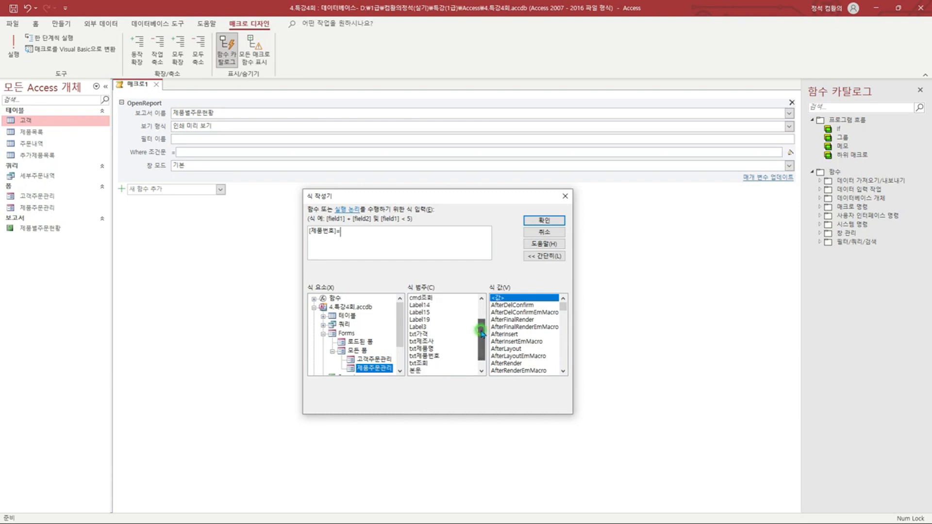
pyautogui.click(425, 356)
pyautogui.click(501, 298)
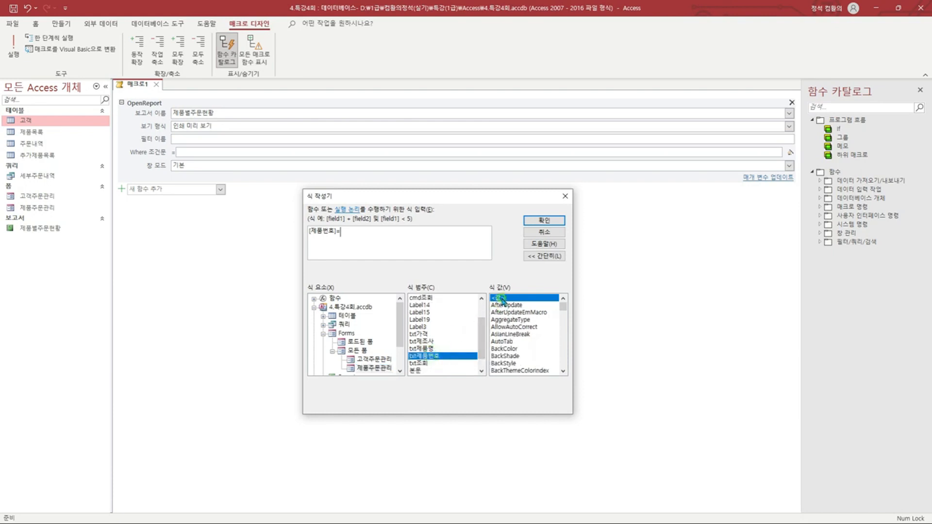
pyautogui.doubleClick(502, 298)
pyautogui.click(440, 228)
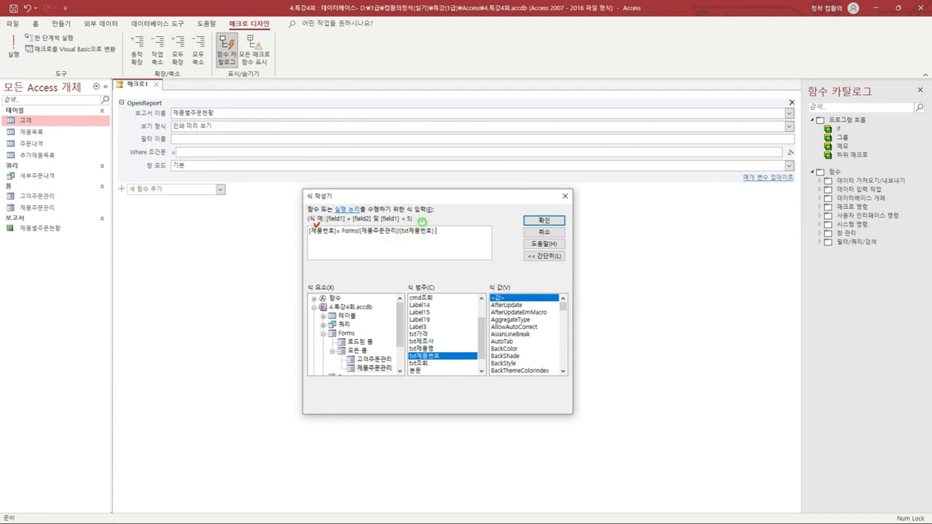
pyautogui.moveTo(422, 223); pyautogui.dragTo(426, 221)
pyautogui.moveTo(401, 237); pyautogui.dragTo(436, 235)
pyautogui.moveTo(371, 220)
pyautogui.mouseDown()
pyautogui.moveTo(399, 243)
pyautogui.moveTo(404, 236)
pyautogui.mouseUp()
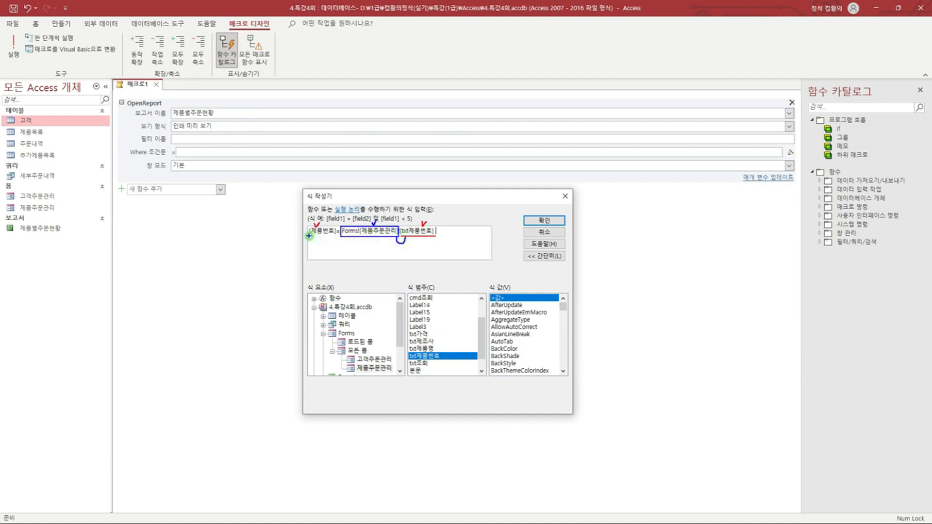
pyautogui.moveTo(309, 236); pyautogui.dragTo(337, 236)
pyautogui.click(544, 221)
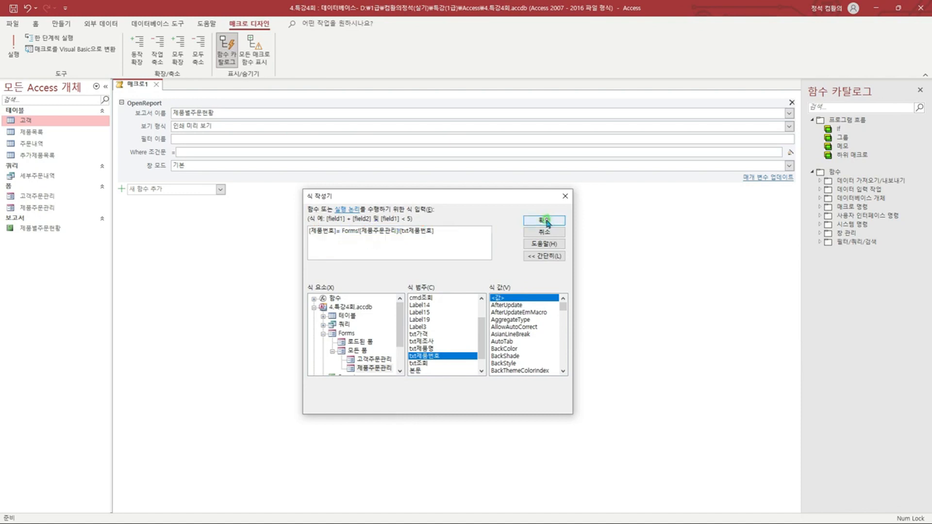
pyautogui.click(356, 153)
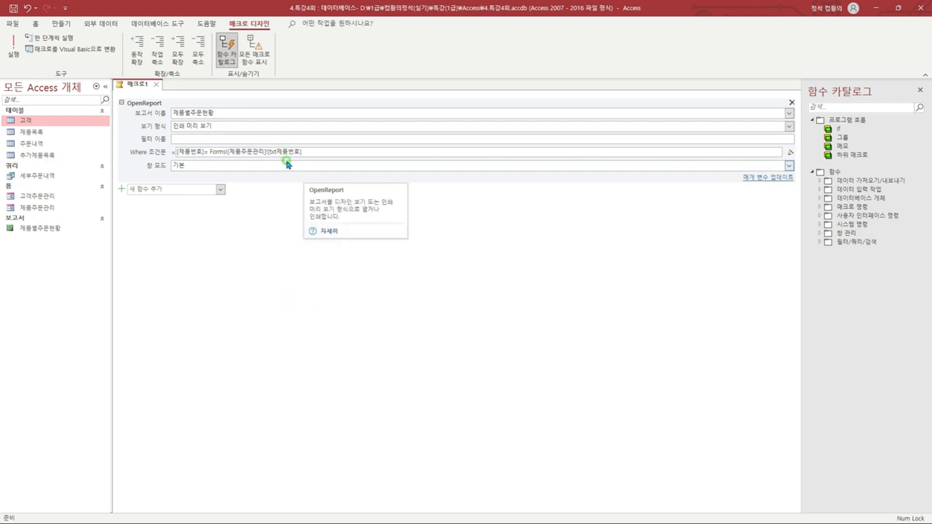
# Save the macro as 보고서출력 and close it.
pyautogui.rightClick(140, 86)
pyautogui.click(167, 90)
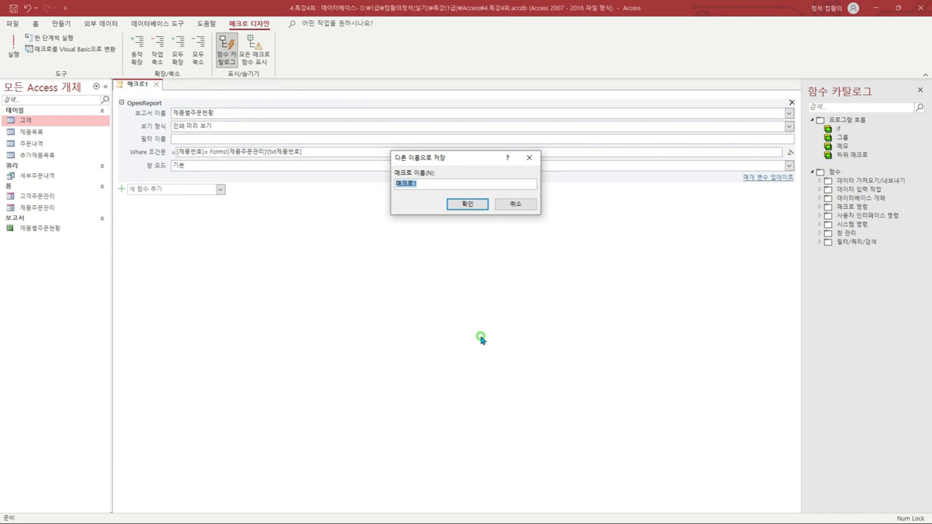
pyautogui.write('ㅂ')
pyautogui.write('보고서출력')
pyautogui.click(467, 203)
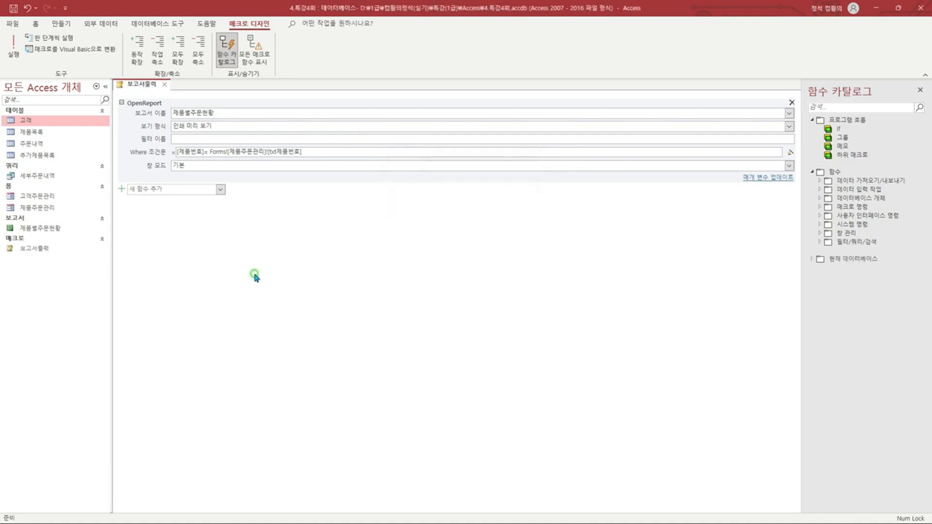
pyautogui.moveTo(17, 250)
pyautogui.mouseDown()
pyautogui.moveTo(55, 256)
pyautogui.moveTo(65, 237)
pyautogui.mouseUp()
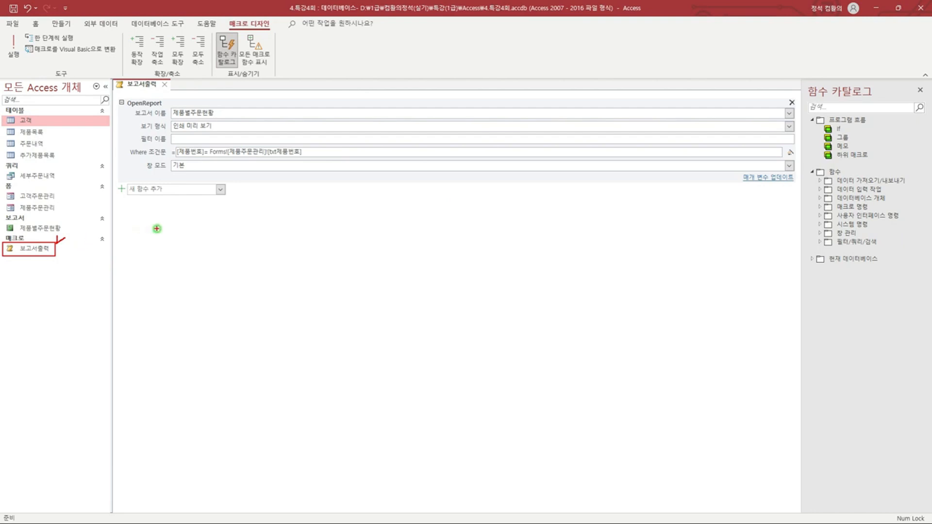
pyautogui.press('Escape')
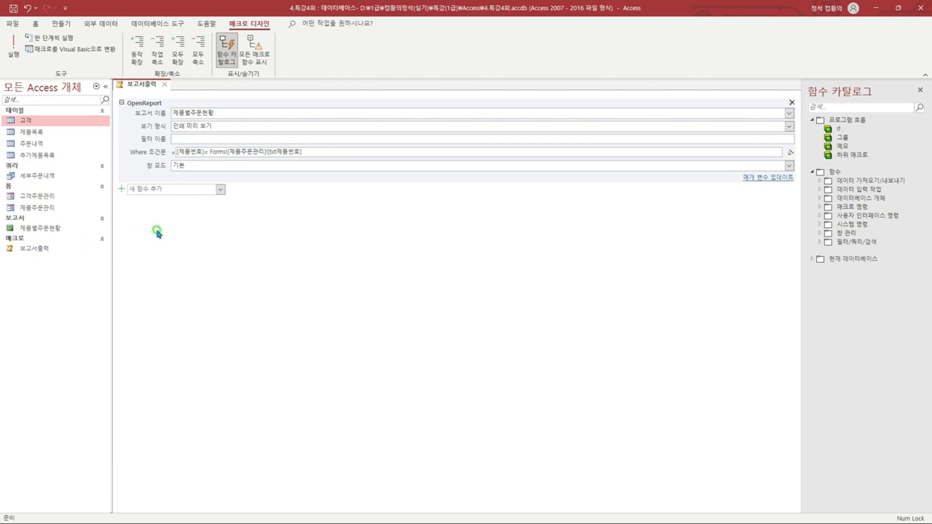
pyautogui.click(166, 85)
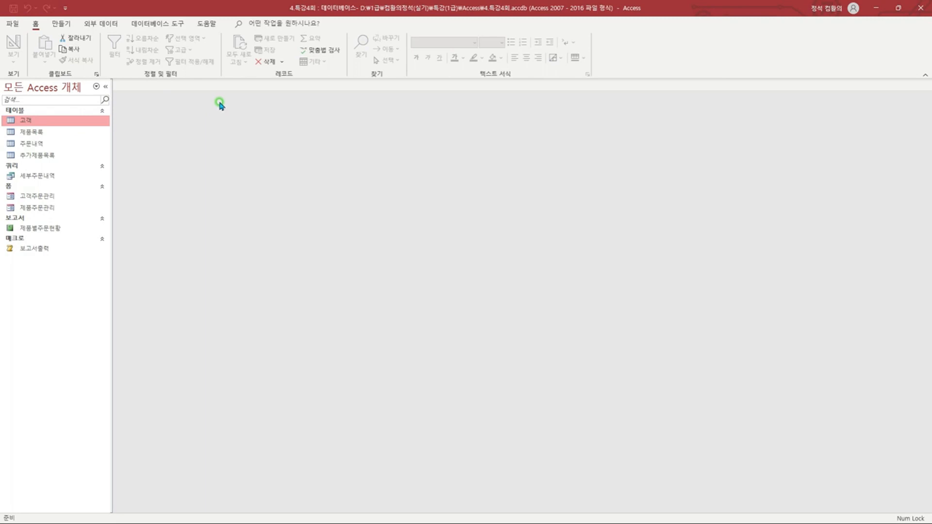
# Open the 제품주문관리 form in design view.
pyautogui.click(66, 211)
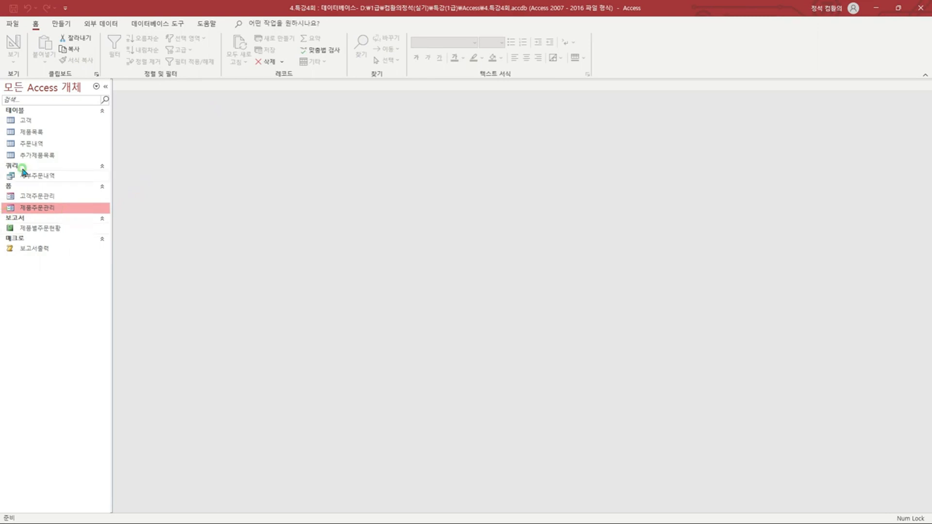
pyautogui.rightClick(66, 211)
pyautogui.click(101, 243)
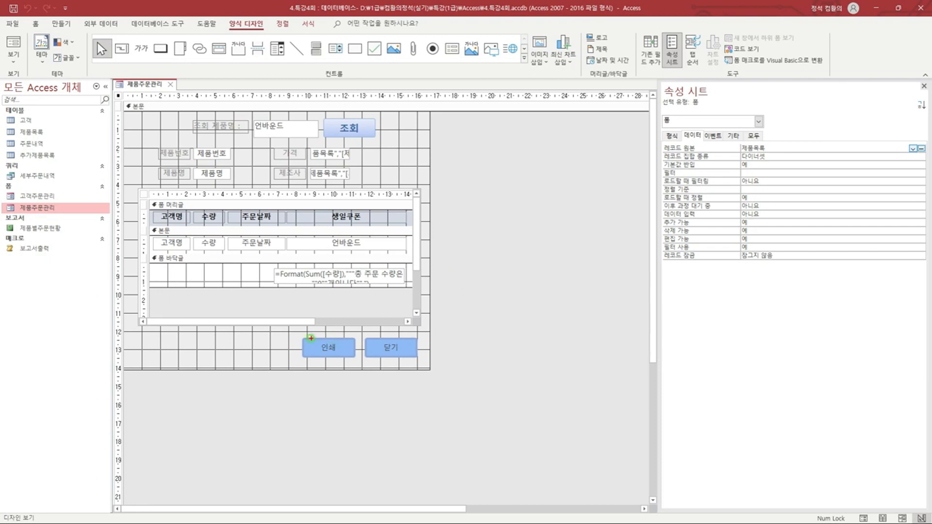
pyautogui.moveTo(299, 336); pyautogui.dragTo(358, 361)
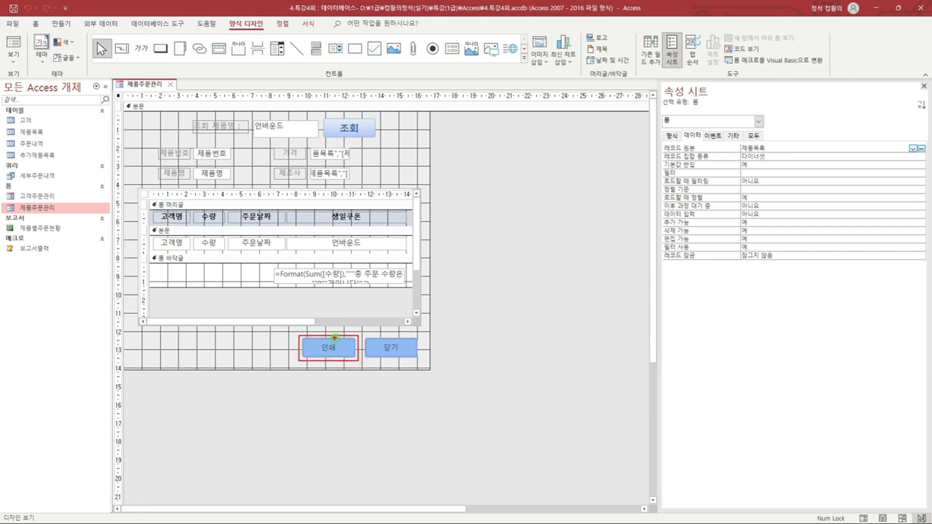
pyautogui.press('Escape')
# Assign the 보고서출력 macro to the On Click event of the 인쇄 button (cmd인쇄).
pyautogui.click(329, 355)
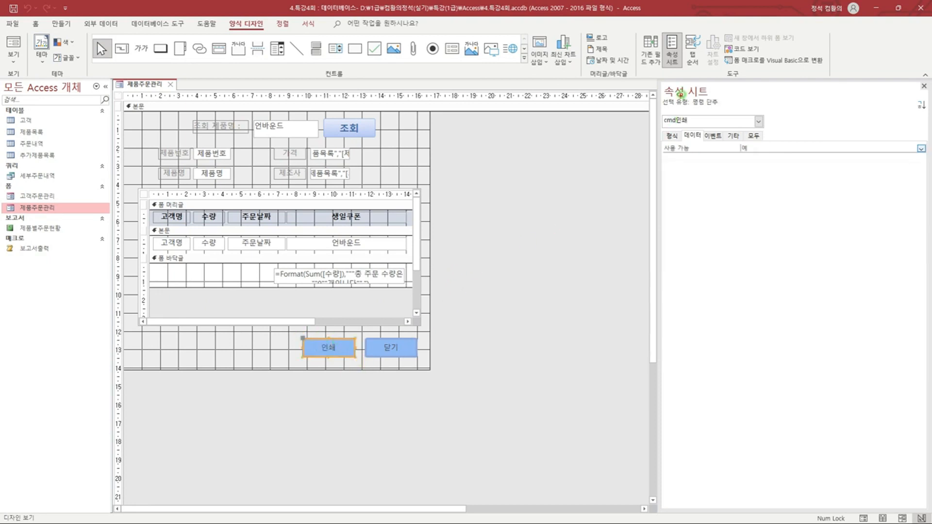
pyautogui.moveTo(661, 114)
pyautogui.mouseDown()
pyautogui.moveTo(753, 129)
pyautogui.moveTo(765, 128)
pyautogui.moveTo(771, 106)
pyautogui.mouseUp()
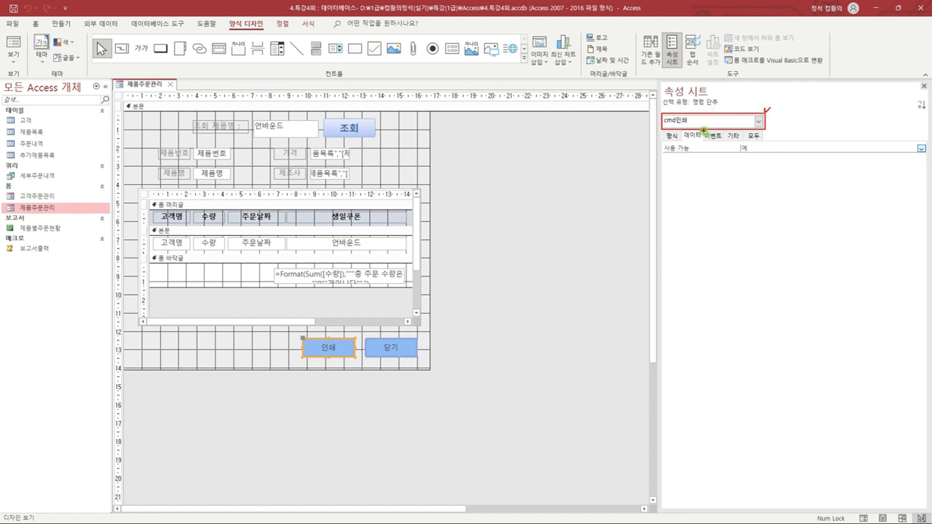
pyautogui.press('Escape')
pyautogui.click(712, 137)
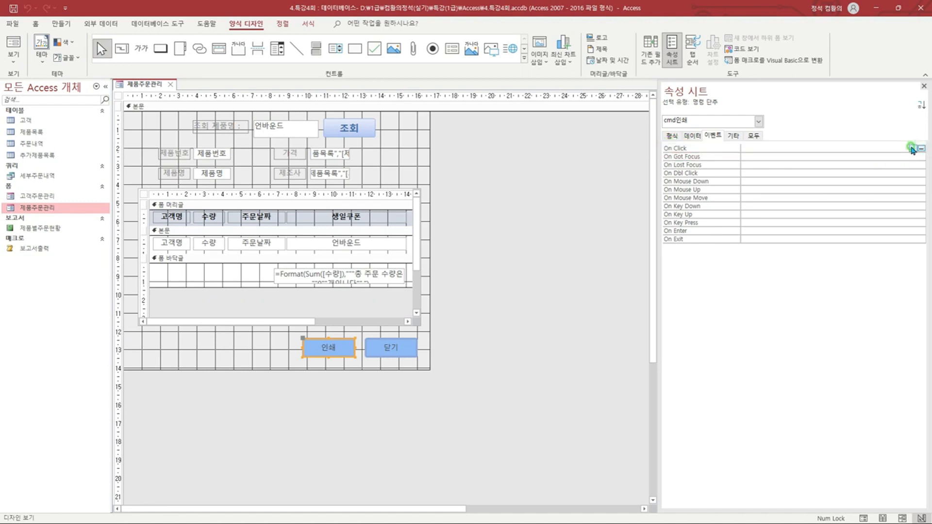
pyautogui.click(912, 148)
pyautogui.click(908, 156)
# Switch the 제품주문관리 form to form view, run its 인쇄 button for EA-003, and minimize the form to check the report preview.
pyautogui.rightClick(147, 84)
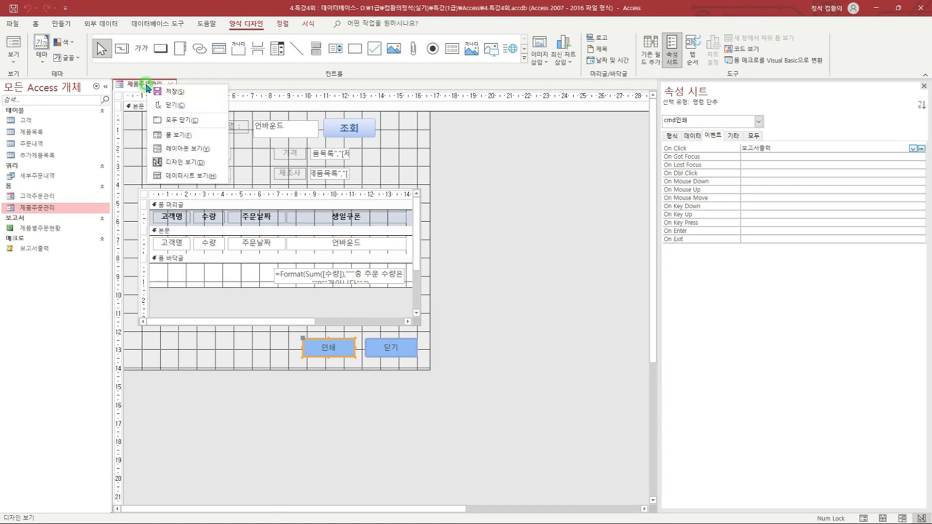
pyautogui.click(179, 135)
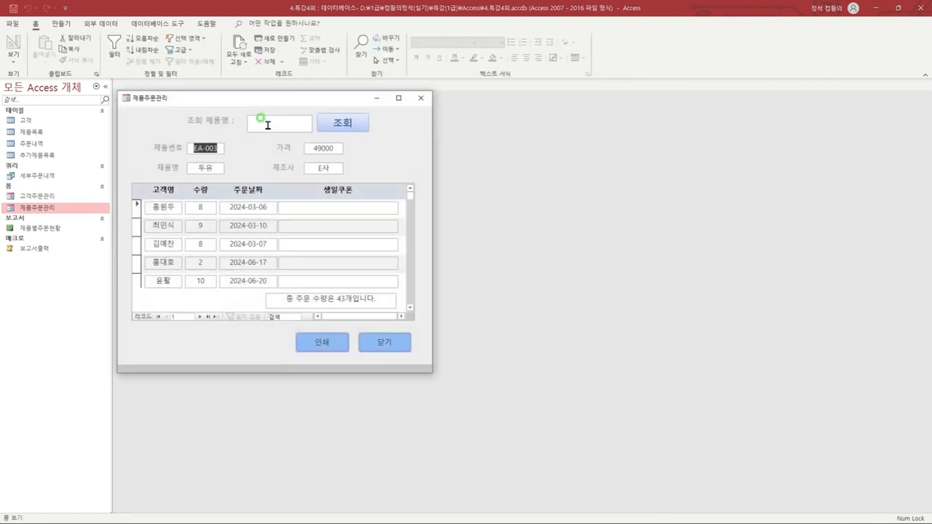
pyautogui.click(195, 148)
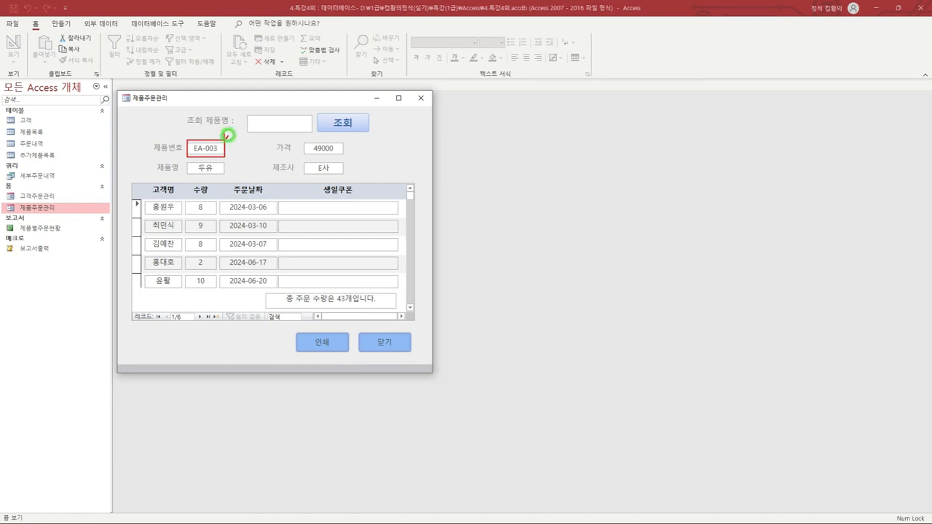
pyautogui.moveTo(225, 135); pyautogui.dragTo(228, 135)
pyautogui.press('Escape')
pyautogui.click(323, 344)
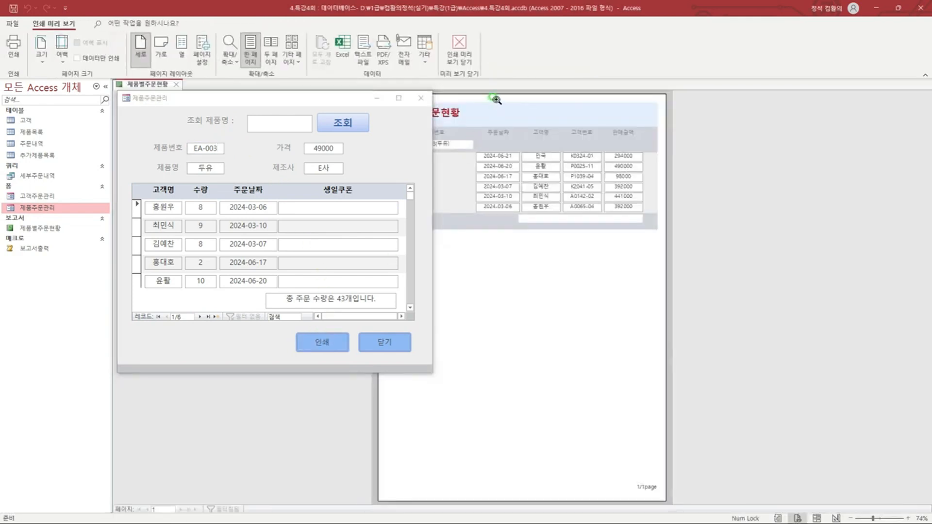
pyautogui.click(377, 97)
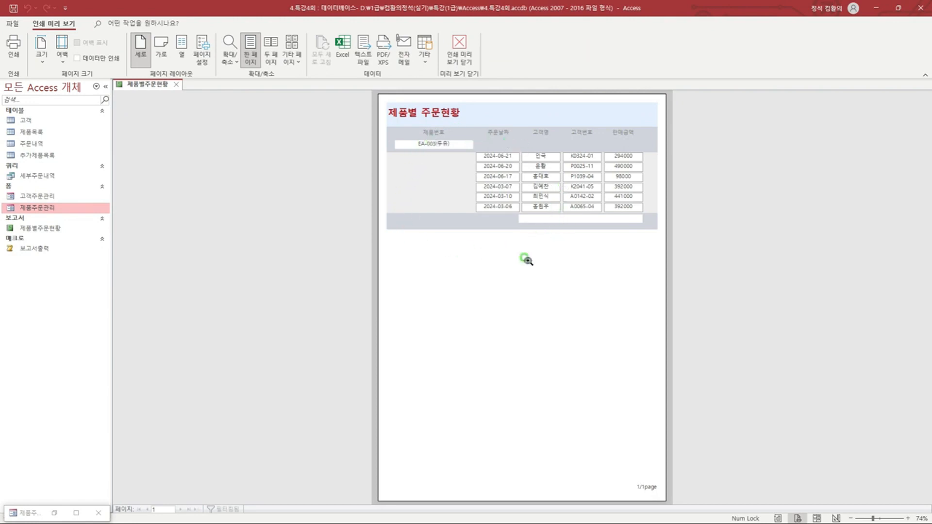
pyautogui.moveTo(412, 139)
pyautogui.mouseDown()
pyautogui.moveTo(454, 151)
pyautogui.moveTo(459, 133)
pyautogui.mouseUp()
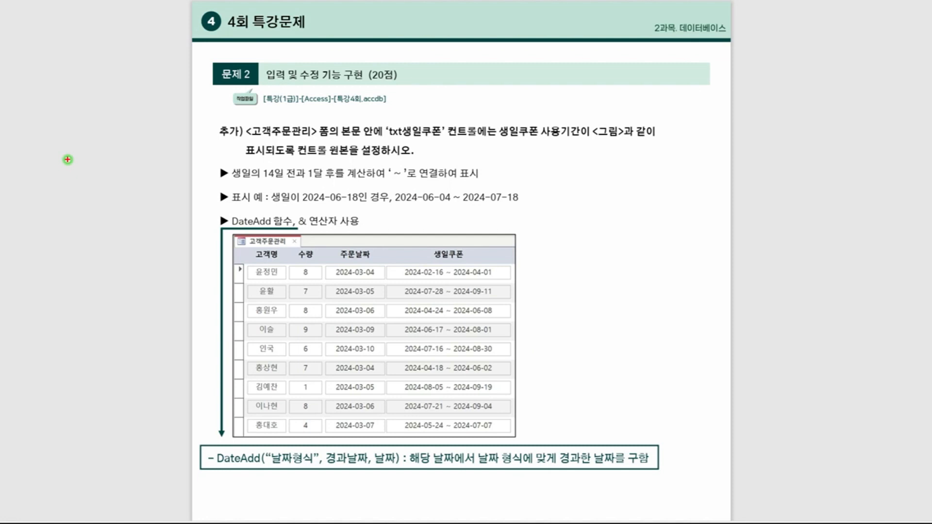
pyautogui.moveTo(216, 122)
pyautogui.mouseDown()
pyautogui.moveTo(244, 141)
pyautogui.moveTo(318, 139)
pyautogui.mouseUp()
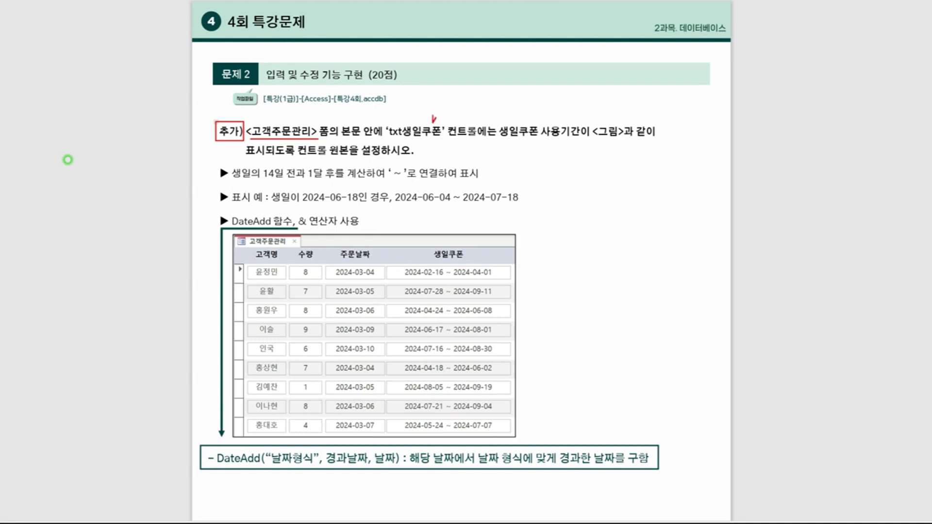
pyautogui.moveTo(392, 265); pyautogui.dragTo(506, 435)
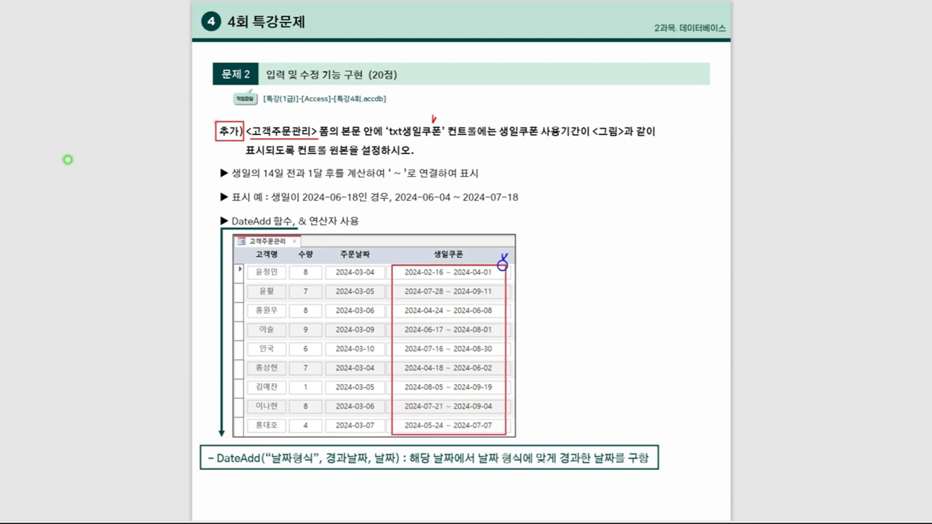
pyautogui.moveTo(503, 138); pyautogui.dragTo(587, 138)
pyautogui.moveTo(294, 144); pyautogui.dragTo(360, 159)
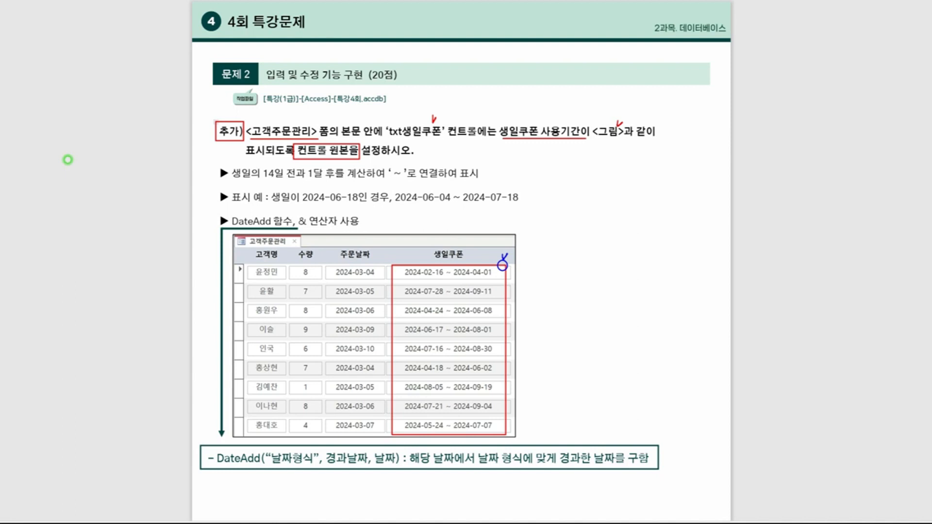
pyautogui.moveTo(229, 166)
pyautogui.mouseDown()
pyautogui.moveTo(253, 181)
pyautogui.moveTo(480, 180)
pyautogui.mouseUp()
pyautogui.press('b')
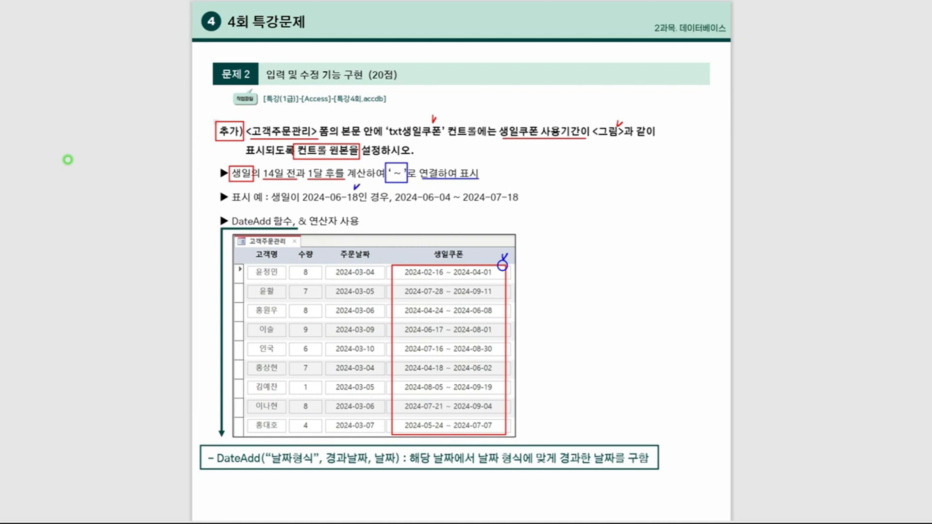
pyautogui.moveTo(393, 203); pyautogui.dragTo(450, 203)
pyautogui.moveTo(460, 204); pyautogui.dragTo(518, 203)
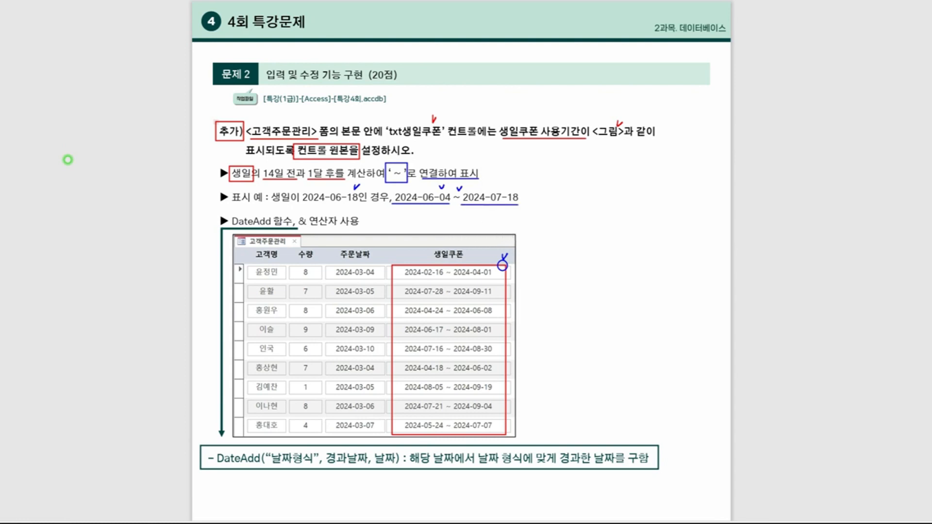
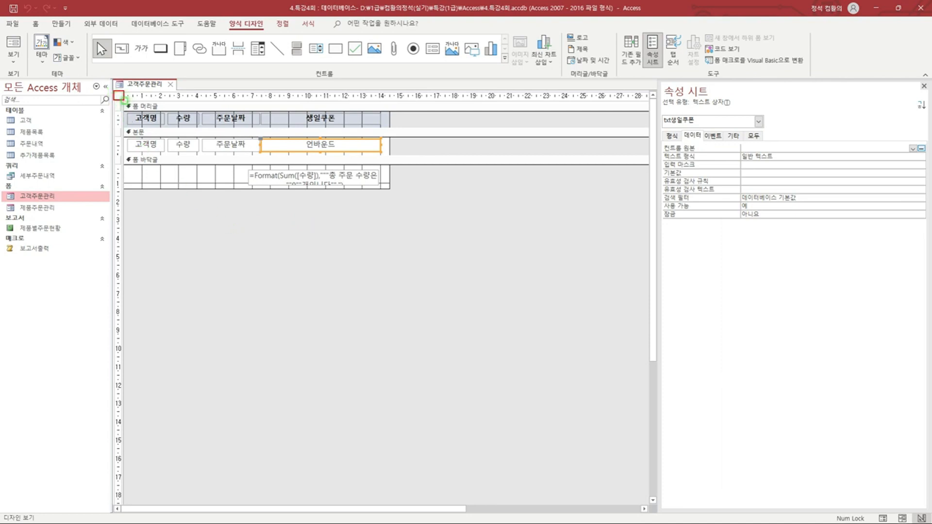
# Check which query serves as the record source of the 고객주문관리 form.
pyautogui.click(118, 95)
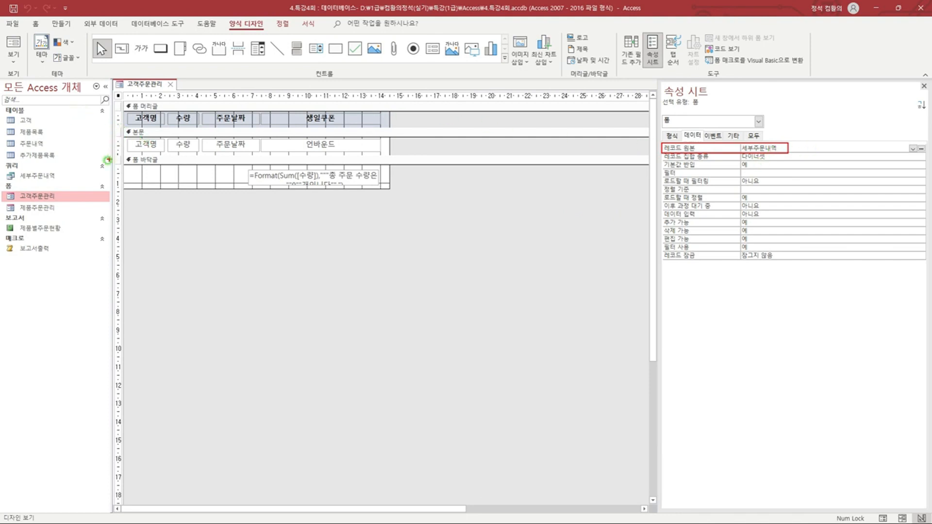
pyautogui.moveTo(4, 170)
pyautogui.mouseDown()
pyautogui.moveTo(62, 180)
pyautogui.moveTo(63, 163)
pyautogui.mouseUp()
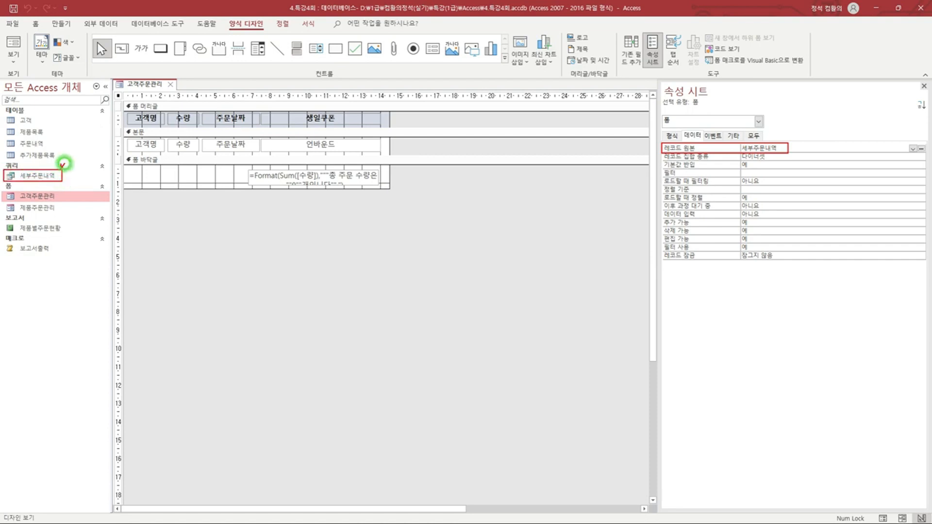
pyautogui.moveTo(129, 204); pyautogui.dragTo(189, 262)
pyautogui.moveTo(190, 202); pyautogui.dragTo(194, 193)
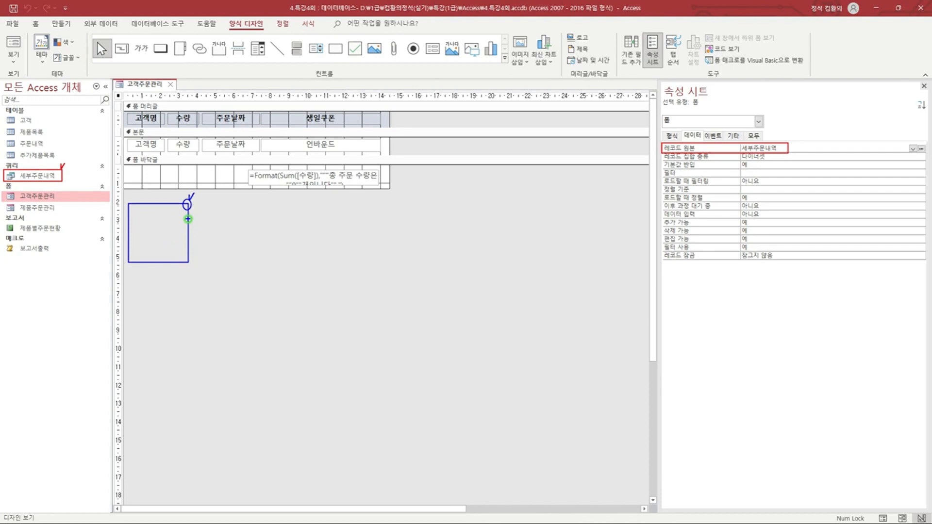
pyautogui.moveTo(188, 219)
pyautogui.mouseDown()
pyautogui.moveTo(250, 234)
pyautogui.moveTo(326, 276)
pyautogui.mouseUp()
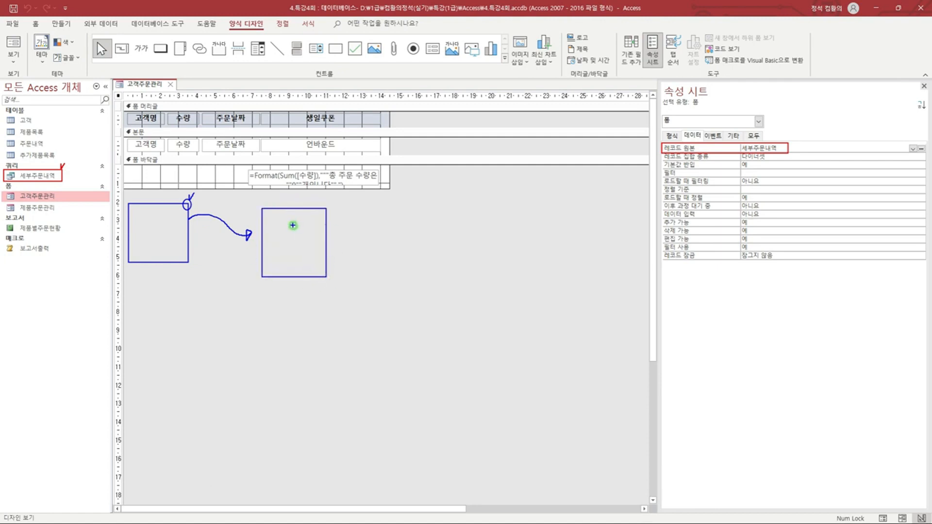
pyautogui.press('Escape')
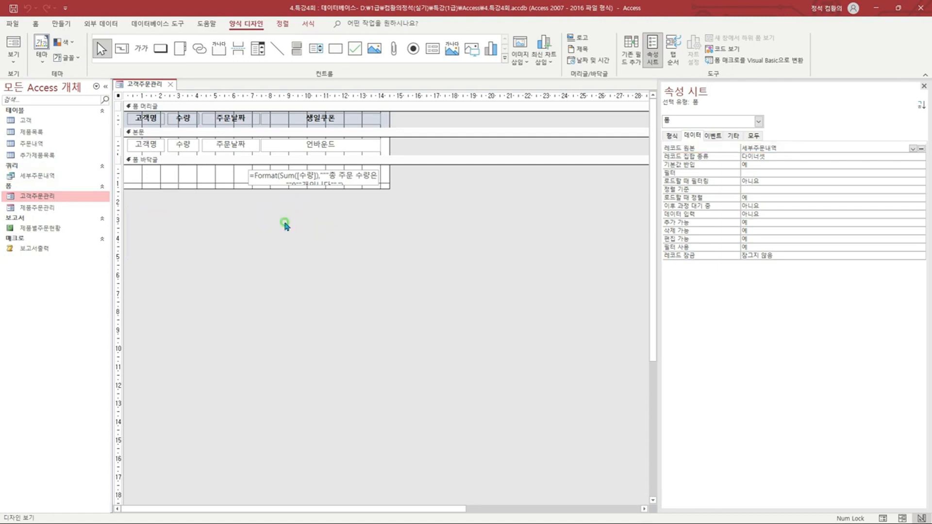
# Open the 세부주문내역 query and examine its 생일 field.
pyautogui.doubleClick(80, 179)
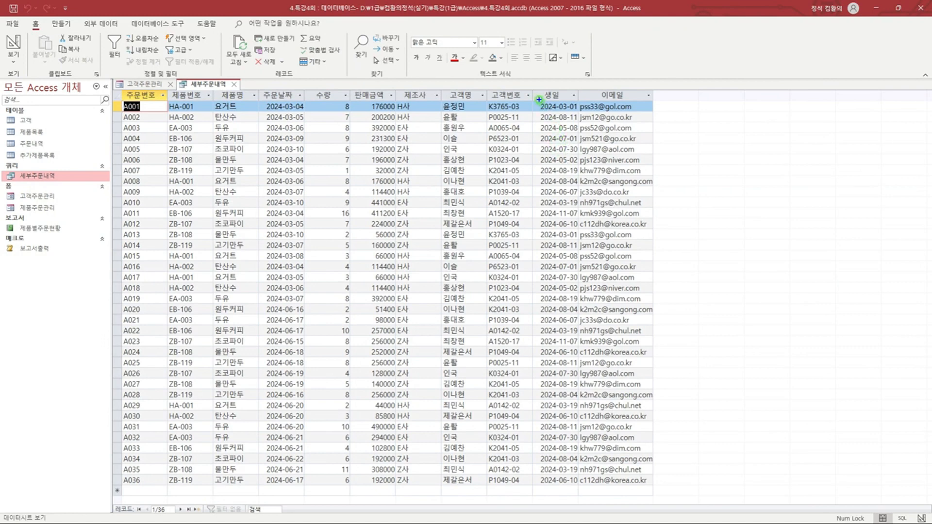
pyautogui.moveTo(533, 91)
pyautogui.mouseDown()
pyautogui.moveTo(566, 298)
pyautogui.moveTo(578, 487)
pyautogui.mouseUp()
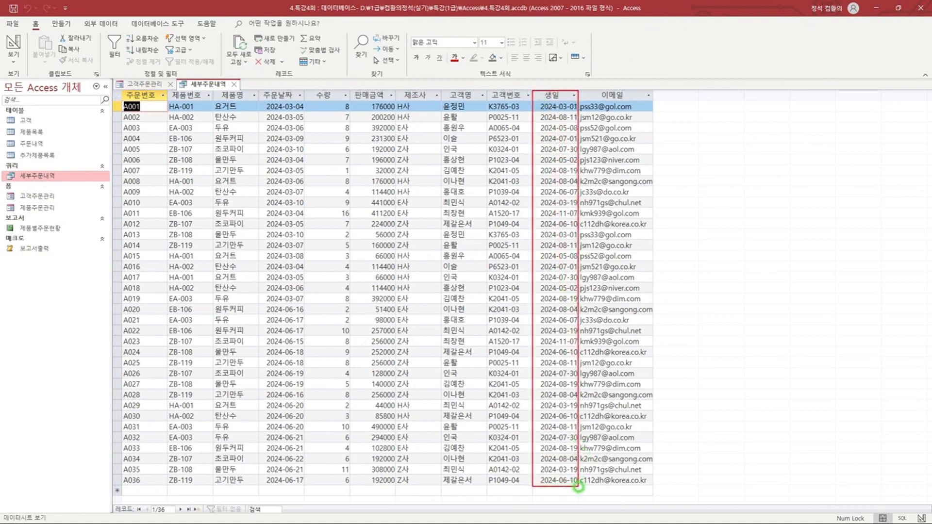
pyautogui.moveTo(541, 88)
pyautogui.mouseDown()
pyautogui.moveTo(561, 100)
pyautogui.moveTo(569, 77)
pyautogui.mouseUp()
pyautogui.press('Escape')
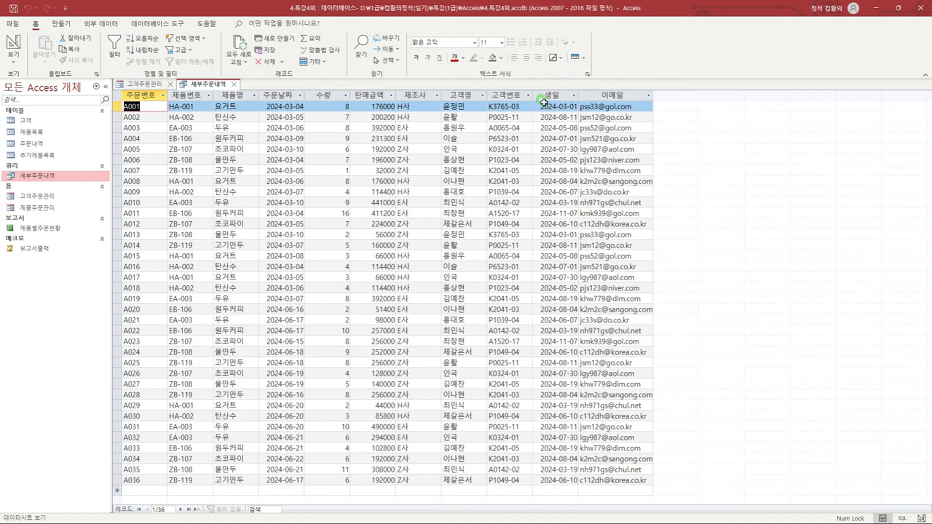
# In the 고객주문관리 form, begin the control source of txt생일쿠폰 with =DateAdd("d", -14, [생일]).
pyautogui.click(151, 88)
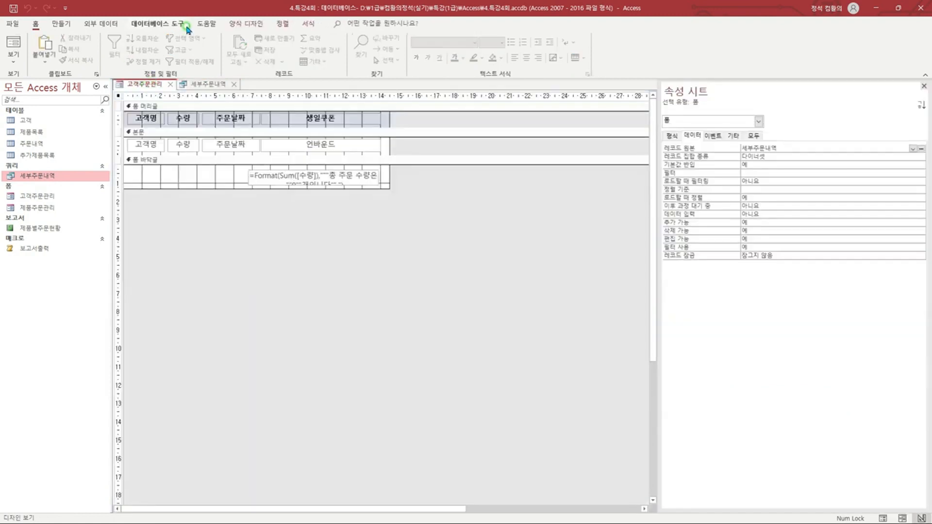
pyautogui.click(290, 141)
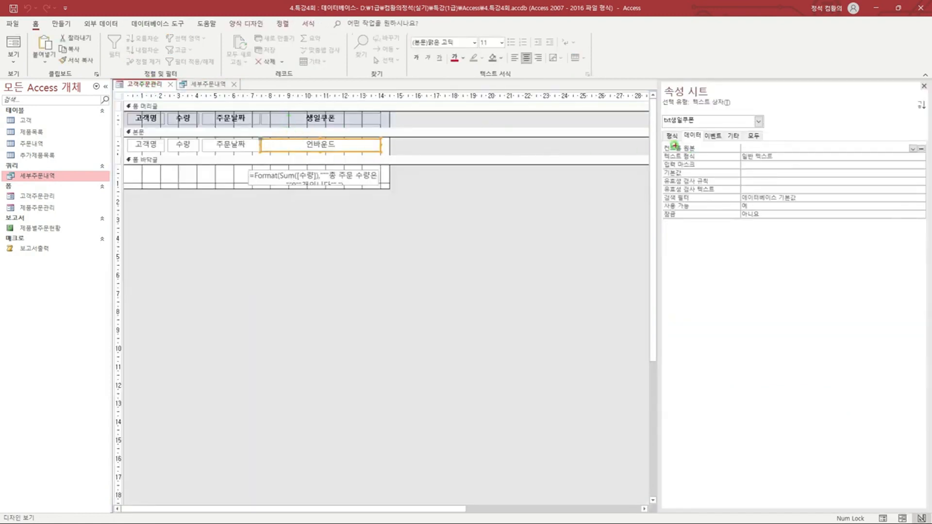
pyautogui.moveTo(661, 142)
pyautogui.mouseDown()
pyautogui.moveTo(924, 154)
pyautogui.moveTo(883, 135)
pyautogui.mouseUp()
pyautogui.press('b')
pyautogui.click(801, 148)
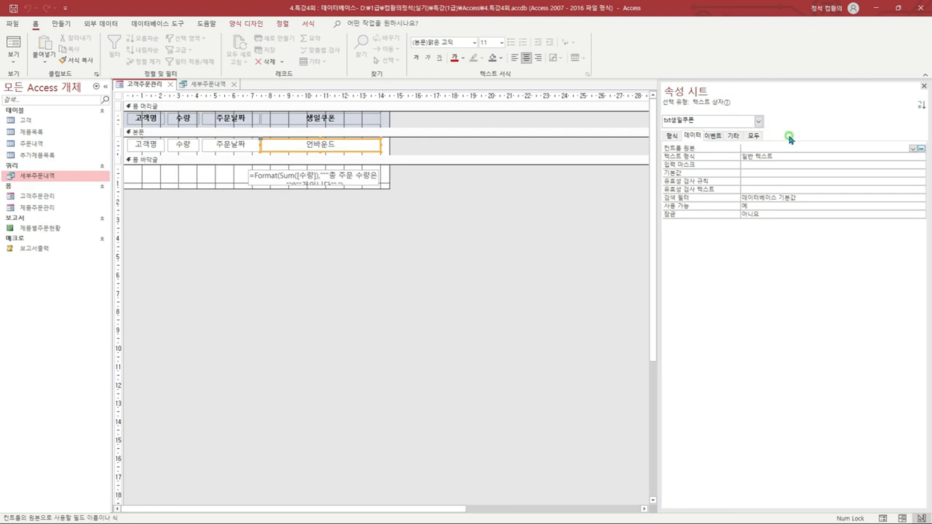
pyautogui.hotkey('shift', 'F2')
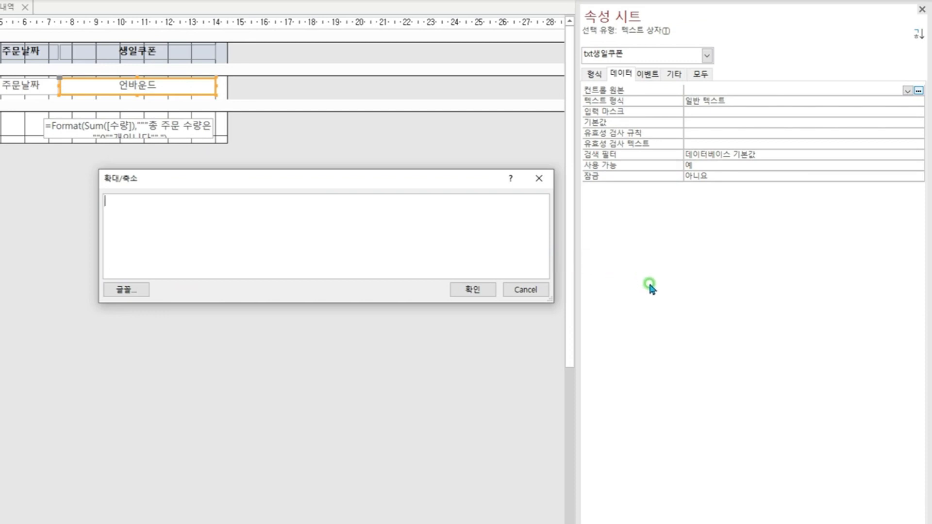
pyautogui.write('=DateAdd(')
pyautogui.write('"d", -14,')
pyautogui.click(303, 221)
pyautogui.write('[생일')
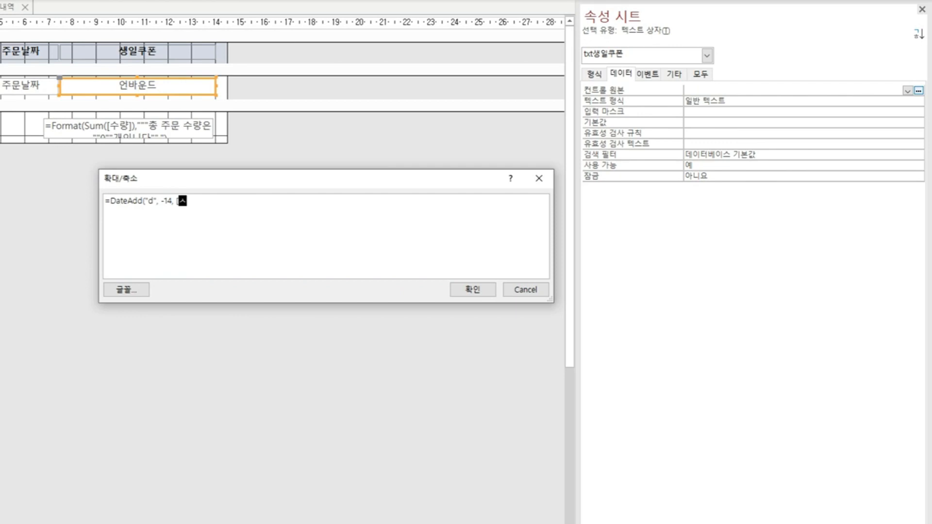
# Complete the txt생일쿠폰 control source by appending & " ~ " & DateAdd("m", 1, [생일]), and apply the expression.
pyautogui.write(']) & " ~ " & DateAdd("')
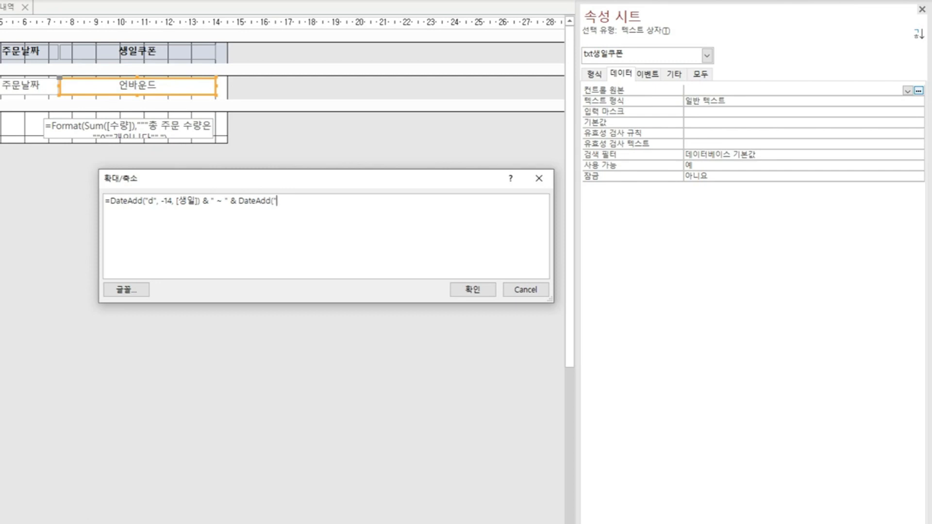
pyautogui.write('m"')
pyautogui.write(', ')
pyautogui.write('1')
pyautogui.write(', [ㅅ')
pyautogui.write('생일])')
pyautogui.moveTo(106, 193)
pyautogui.mouseDown()
pyautogui.moveTo(177, 212)
pyautogui.moveTo(327, 211)
pyautogui.mouseUp()
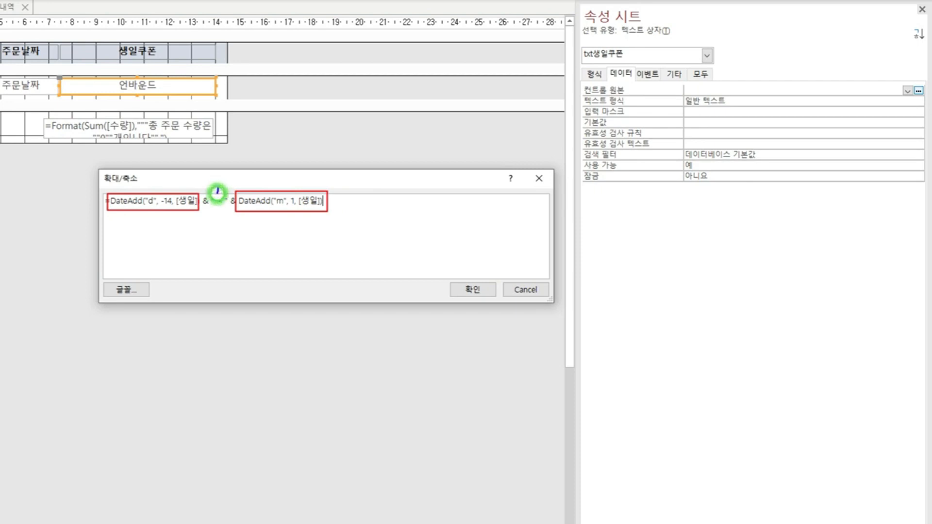
pyautogui.moveTo(217, 189); pyautogui.dragTo(225, 188)
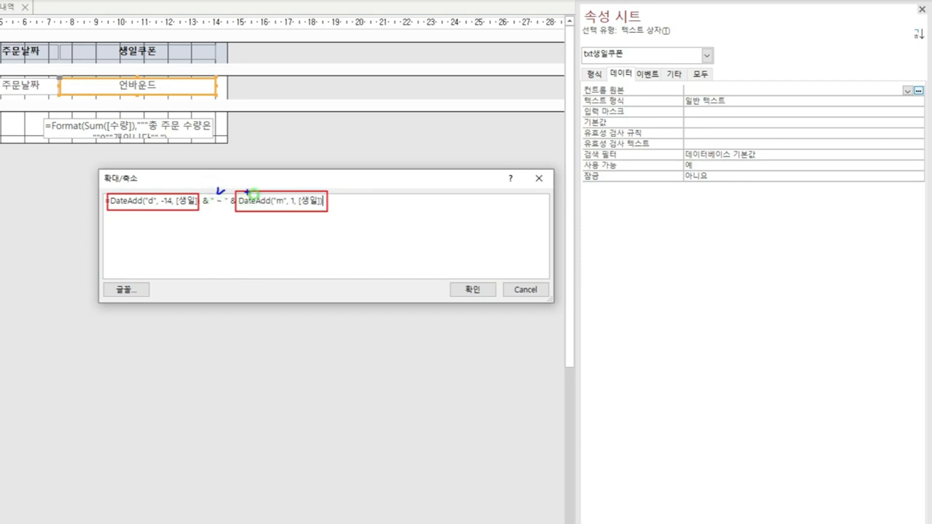
pyautogui.press('Escape')
pyautogui.click(460, 290)
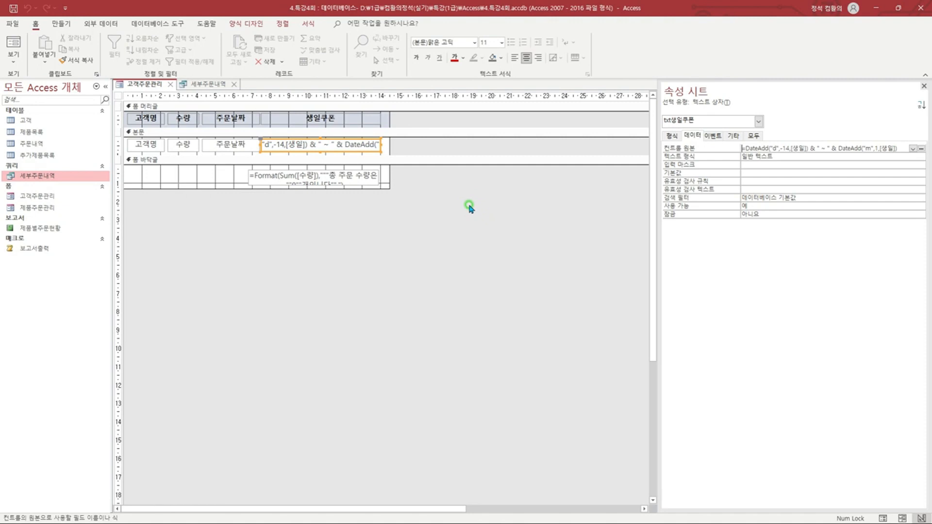
# Switch the 고객주문관리 form to form view and check the date ranges in the 생일쿠폰 column.
pyautogui.rightClick(146, 88)
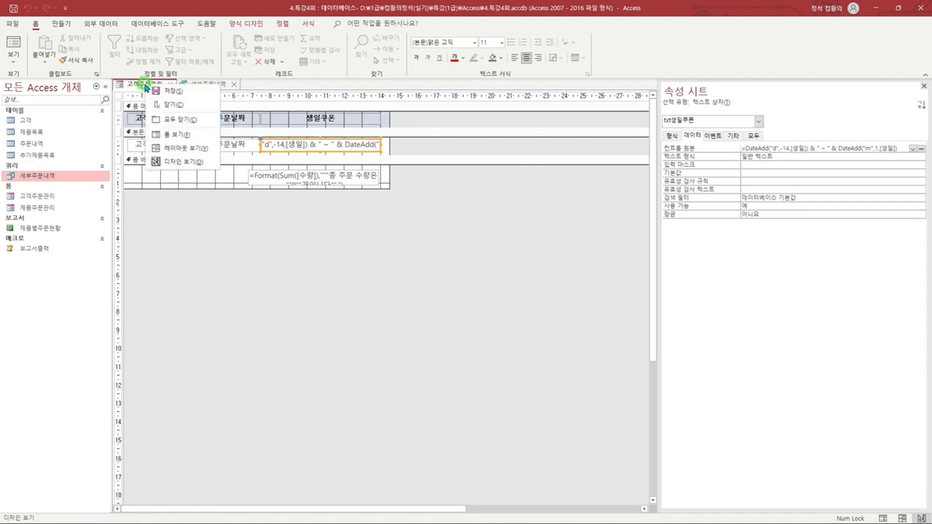
pyautogui.click(173, 135)
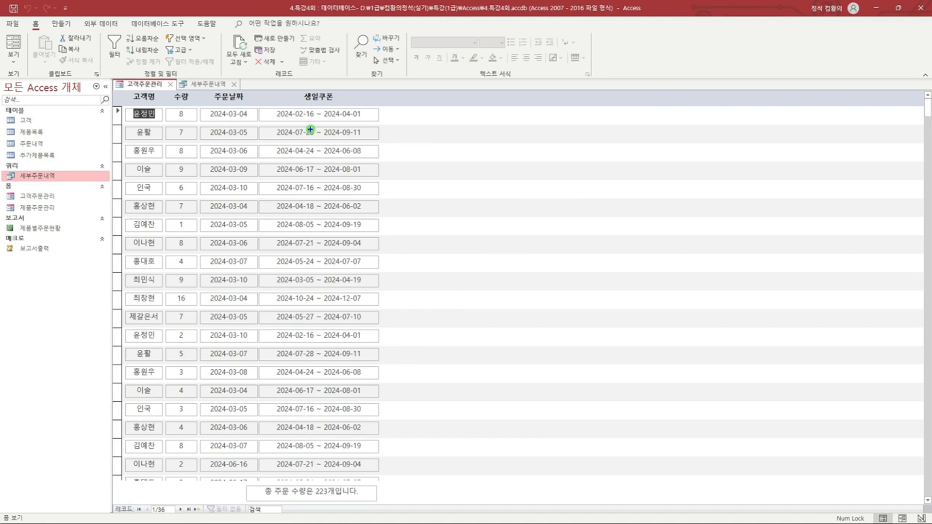
pyautogui.moveTo(268, 108); pyautogui.dragTo(372, 308)
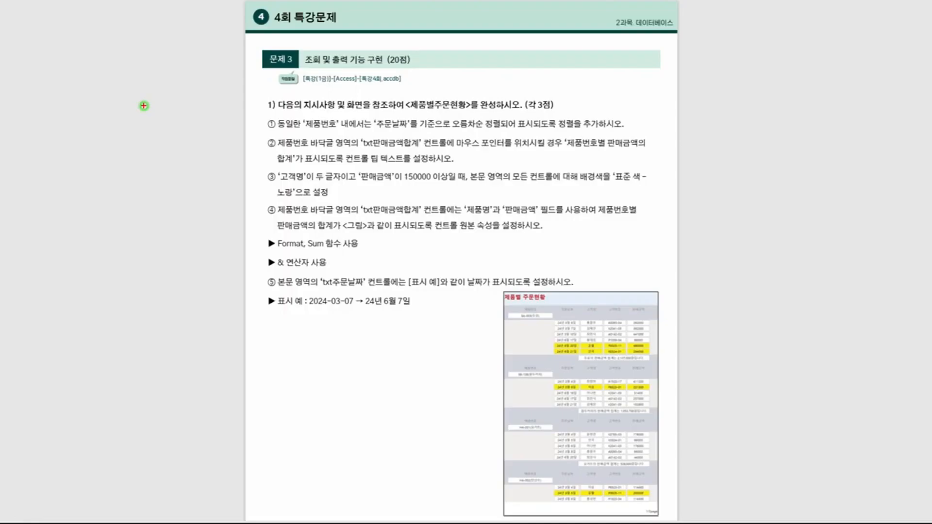
pyautogui.moveTo(265, 48)
pyautogui.mouseDown()
pyautogui.moveTo(295, 68)
pyautogui.moveTo(382, 66)
pyautogui.mouseUp()
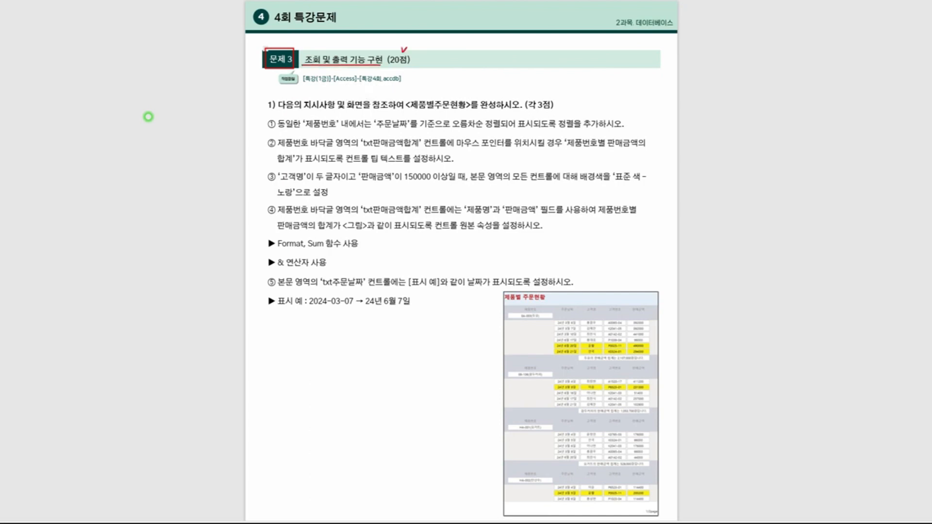
pyautogui.moveTo(262, 47); pyautogui.dragTo(229, 55)
pyautogui.moveTo(166, 65); pyautogui.dragTo(226, 134)
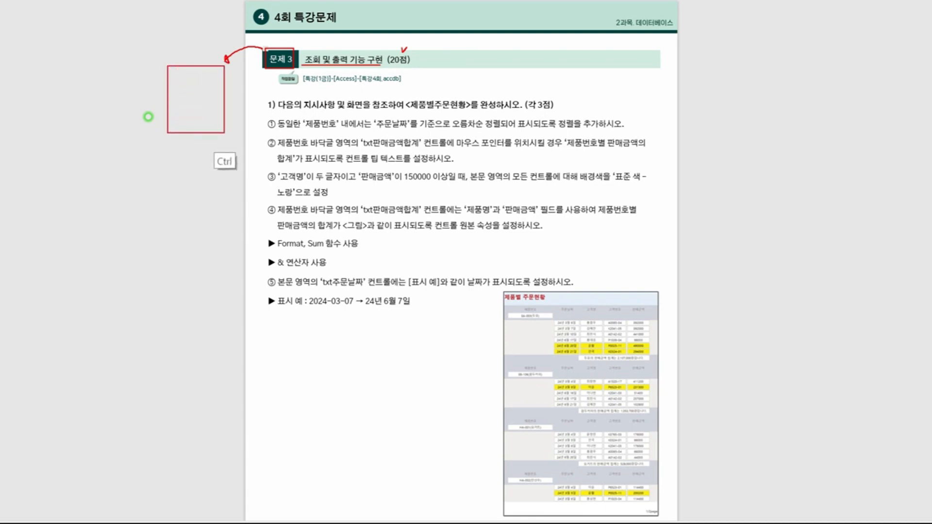
pyautogui.moveTo(178, 88); pyautogui.dragTo(184, 90)
pyautogui.moveTo(188, 93); pyautogui.dragTo(192, 99)
pyautogui.moveTo(189, 100); pyautogui.dragTo(193, 103)
pyautogui.moveTo(195, 99); pyautogui.dragTo(203, 98)
pyautogui.moveTo(204, 90); pyautogui.dragTo(205, 110)
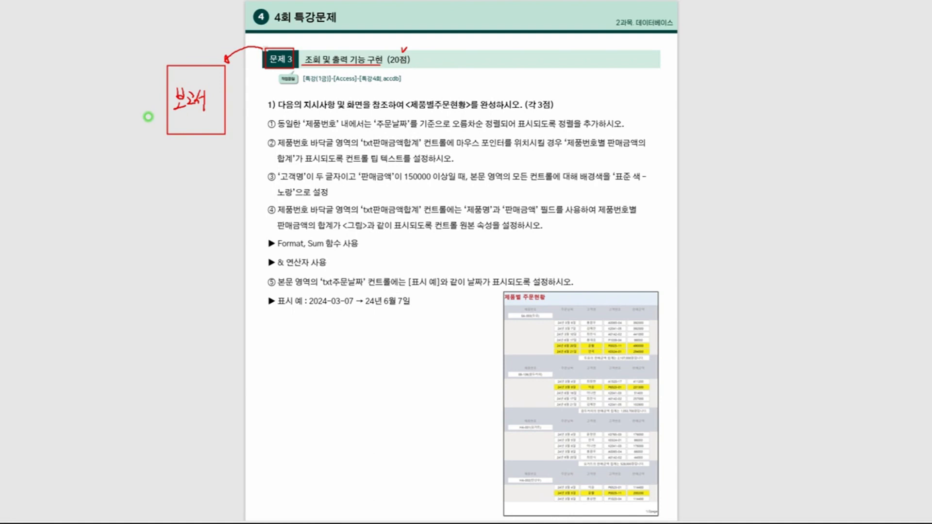
pyautogui.moveTo(293, 112); pyautogui.dragTo(473, 112)
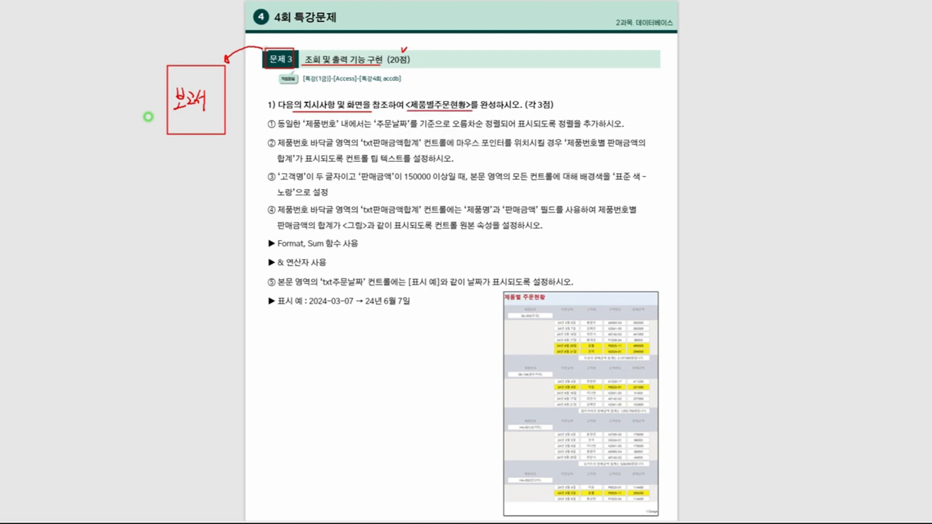
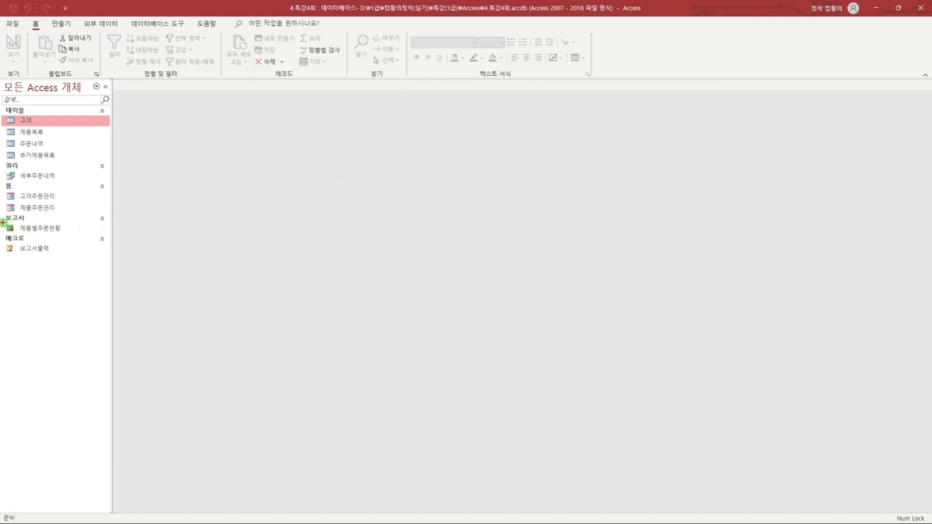
# Open the 제품별주문현황 report in design view.
pyautogui.moveTo(3, 222); pyautogui.dragTo(70, 234)
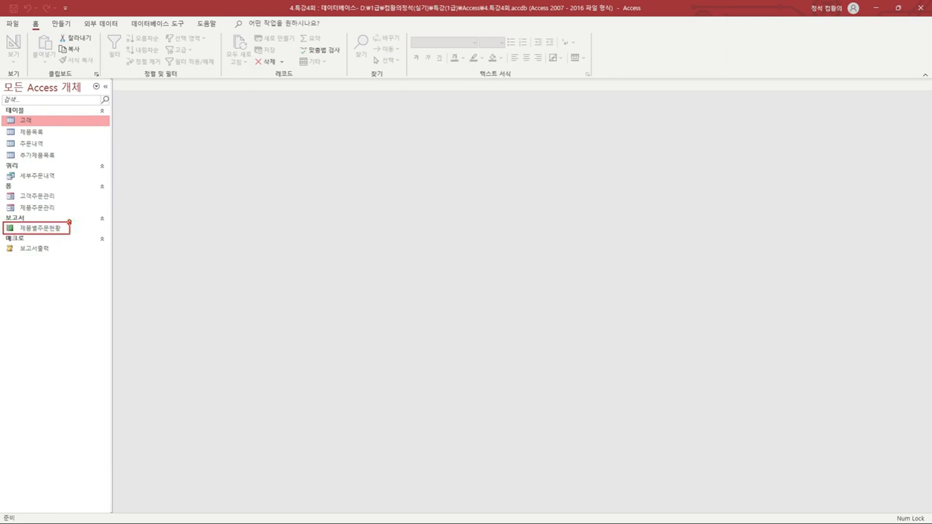
pyautogui.press('Escape')
pyautogui.click(56, 229)
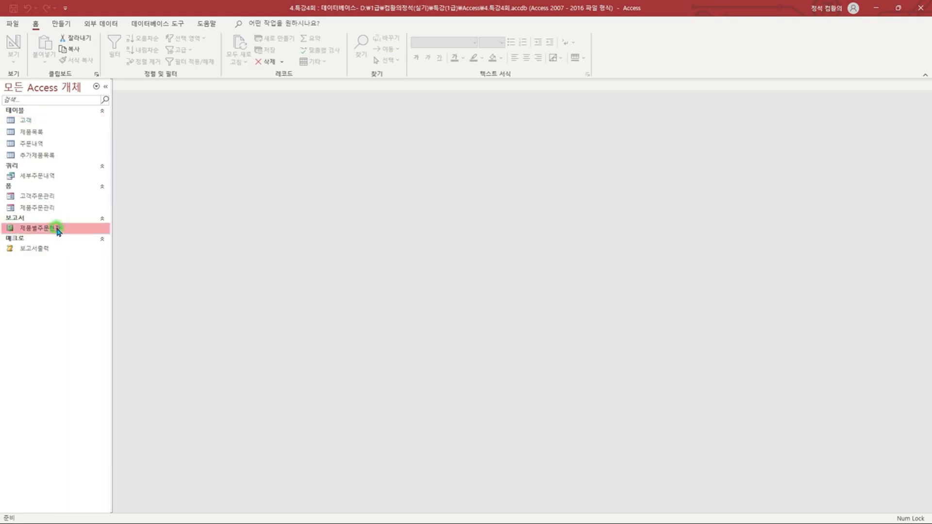
pyautogui.rightClick(56, 229)
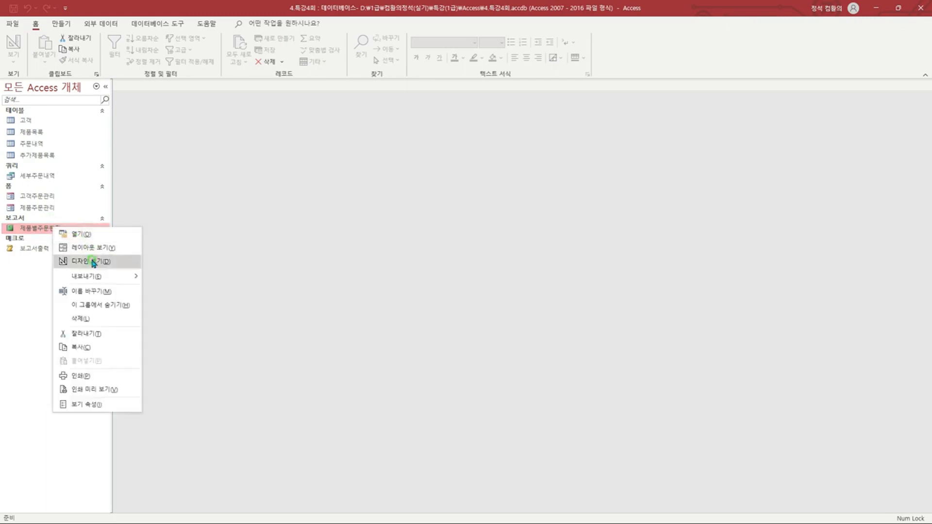
pyautogui.click(94, 261)
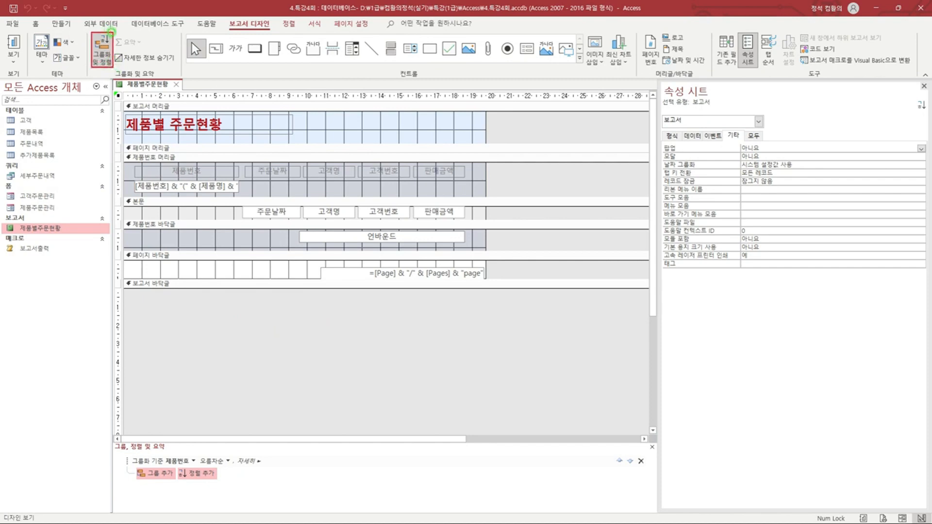
# Add an ascending sort on 주문날짜 below the report's 제품번호 grouping.
pyautogui.moveTo(111, 30); pyautogui.dragTo(118, 27)
pyautogui.moveTo(113, 443)
pyautogui.mouseDown()
pyautogui.moveTo(304, 495)
pyautogui.moveTo(326, 490)
pyautogui.mouseUp()
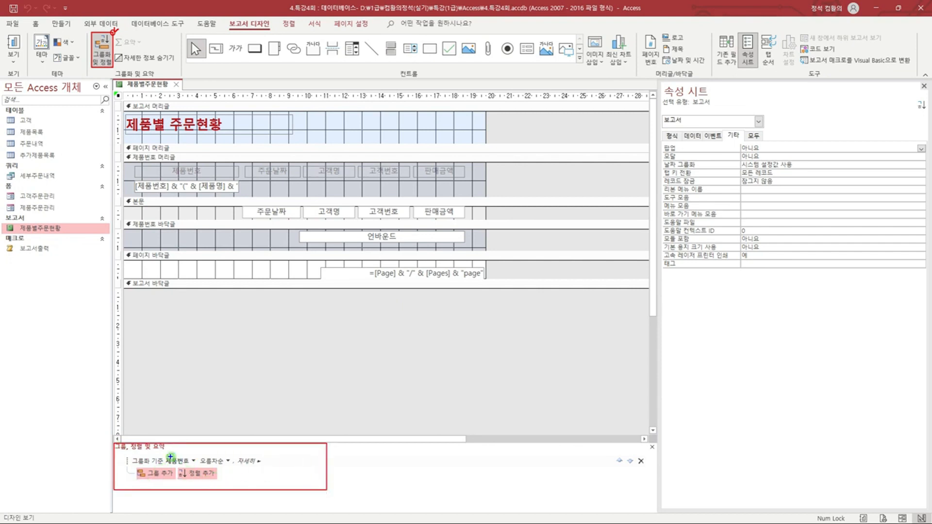
pyautogui.moveTo(161, 456); pyautogui.dragTo(200, 466)
pyautogui.moveTo(178, 468); pyautogui.dragTo(217, 479)
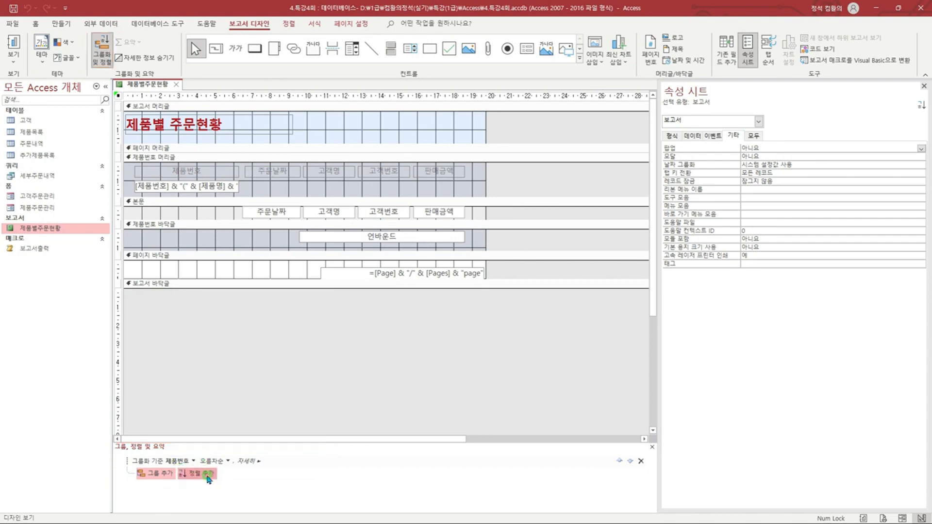
pyautogui.click(206, 475)
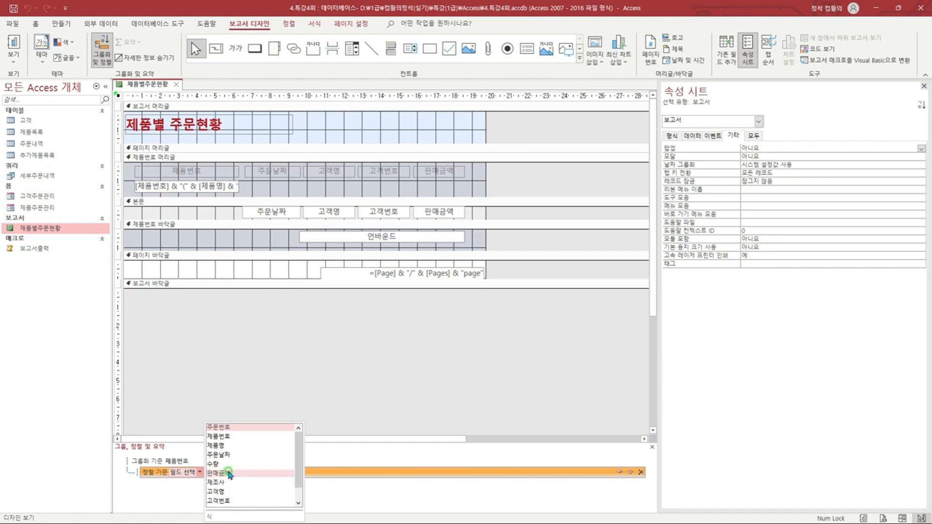
pyautogui.click(234, 455)
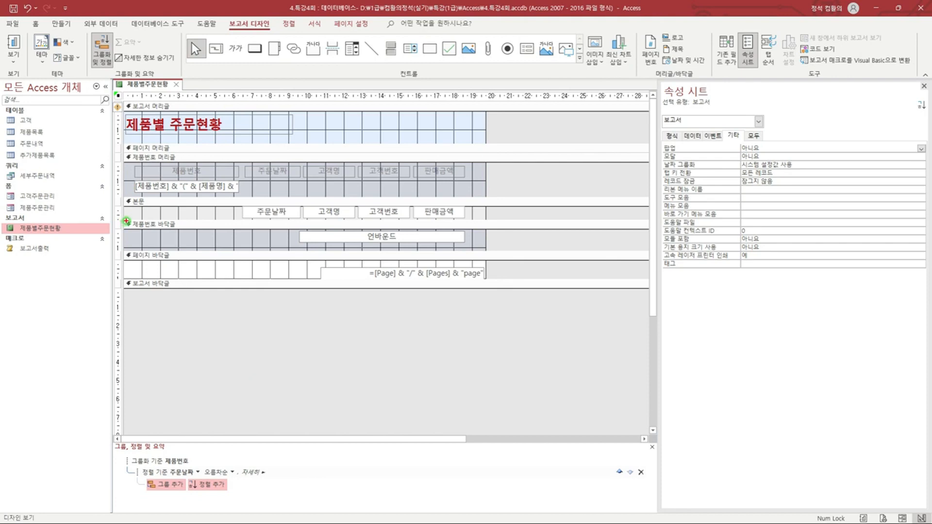
# Set the control tip text of txt판매금액합계 in the 제품번호 footer to 제품번호별 판매금액의 합계.
pyautogui.moveTo(125, 221); pyautogui.dragTo(181, 229)
pyautogui.moveTo(297, 231); pyautogui.dragTo(467, 244)
pyautogui.press('Escape')
pyautogui.click(434, 240)
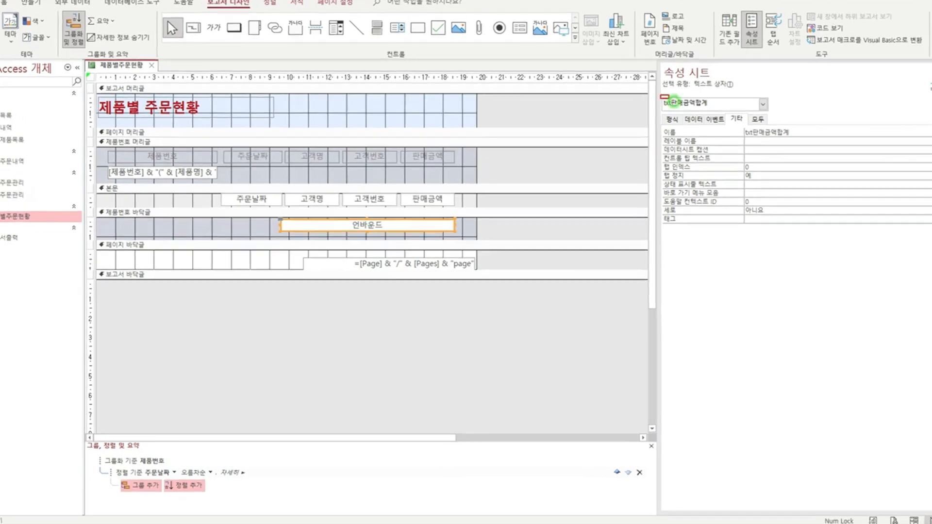
pyautogui.moveTo(660, 113); pyautogui.dragTo(754, 129)
pyautogui.moveTo(770, 62); pyautogui.dragTo(786, 62)
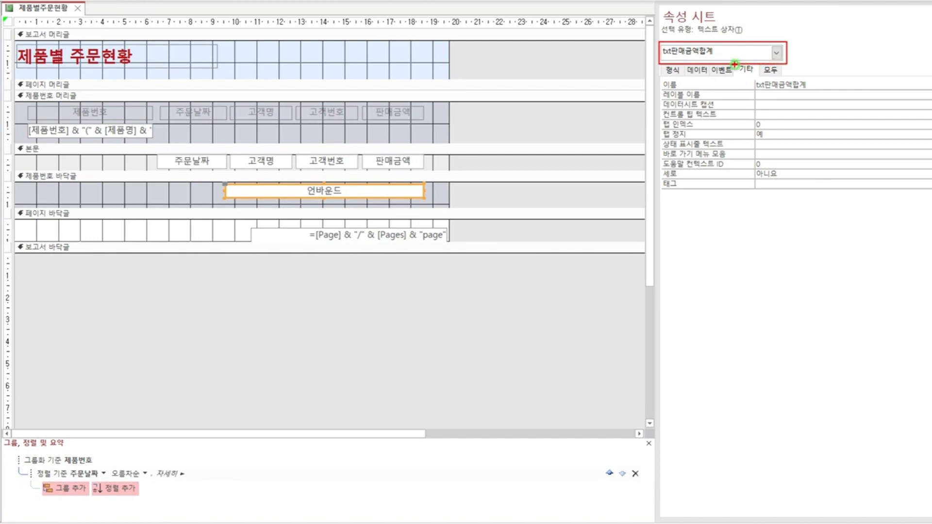
pyautogui.moveTo(734, 64); pyautogui.dragTo(756, 76)
pyautogui.moveTo(661, 111); pyautogui.dragTo(838, 122)
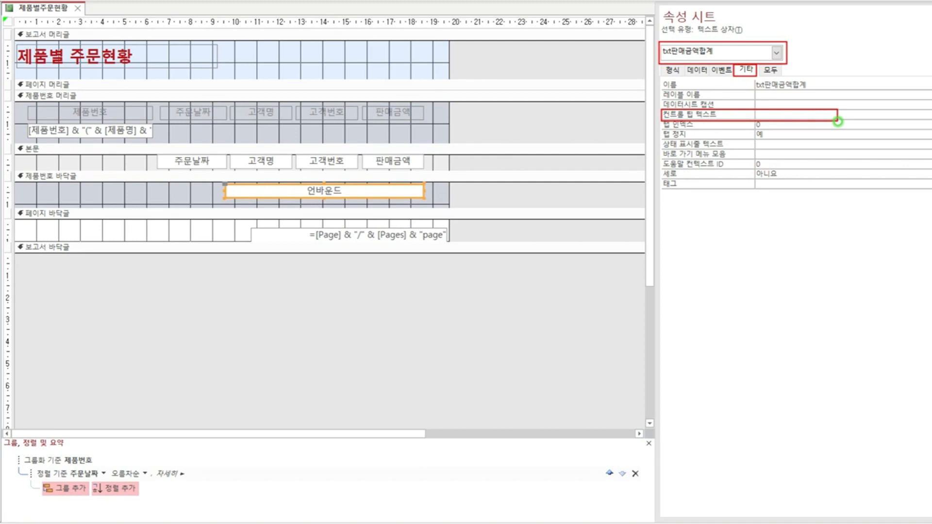
pyautogui.press('Escape')
pyautogui.click(772, 115)
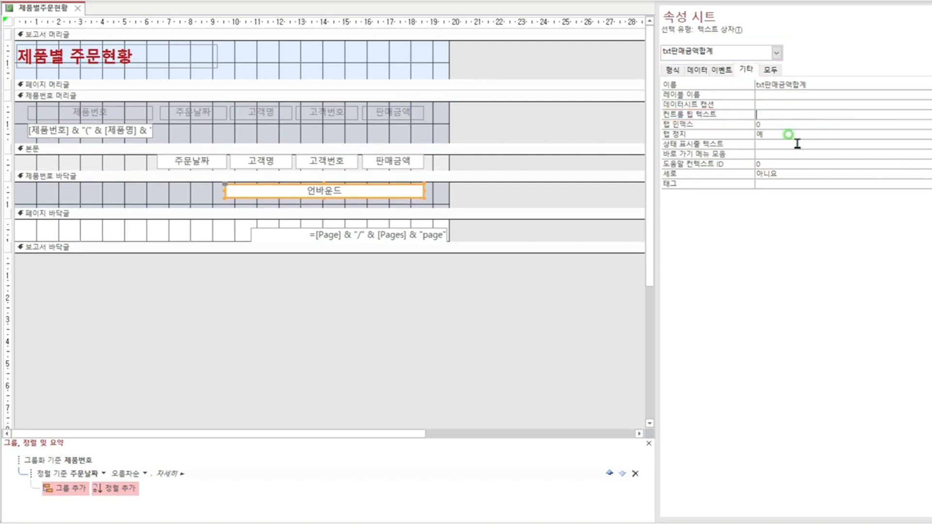
pyautogui.click(700, 420)
pyautogui.write('제품번호별 판매금액의 합계')
pyautogui.press('Return')
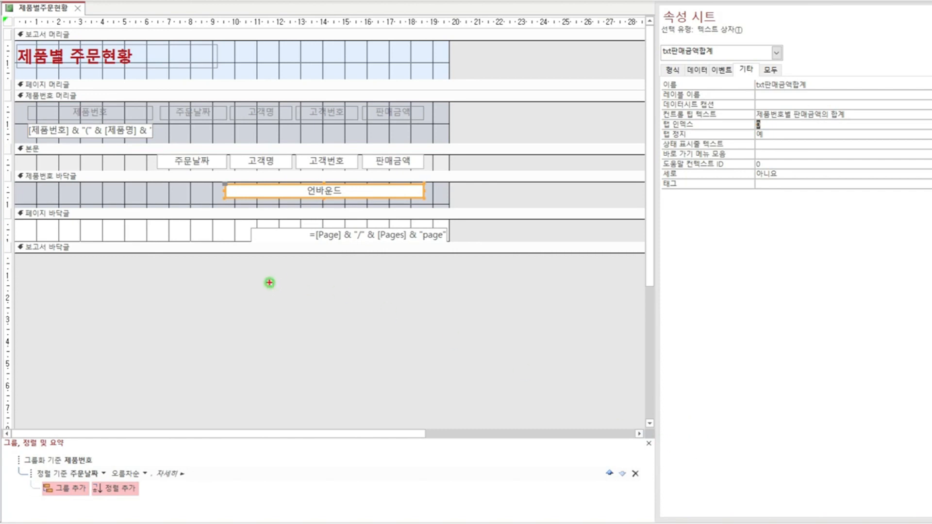
# Create a conditional formatting rule for all detail-section controls with the expression Len([고객명])=2 And [판매금액]>=150000.
pyautogui.moveTo(118, 153)
pyautogui.mouseDown()
pyautogui.moveTo(433, 171)
pyautogui.moveTo(435, 147)
pyautogui.moveTo(442, 157)
pyautogui.mouseUp()
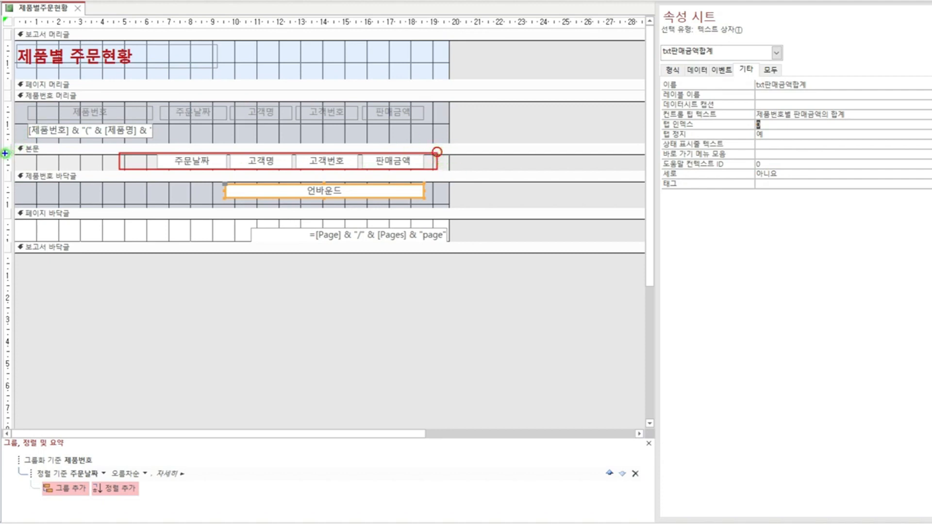
pyautogui.press('b')
pyautogui.moveTo(3, 153); pyautogui.dragTo(12, 171)
pyautogui.click(6, 162)
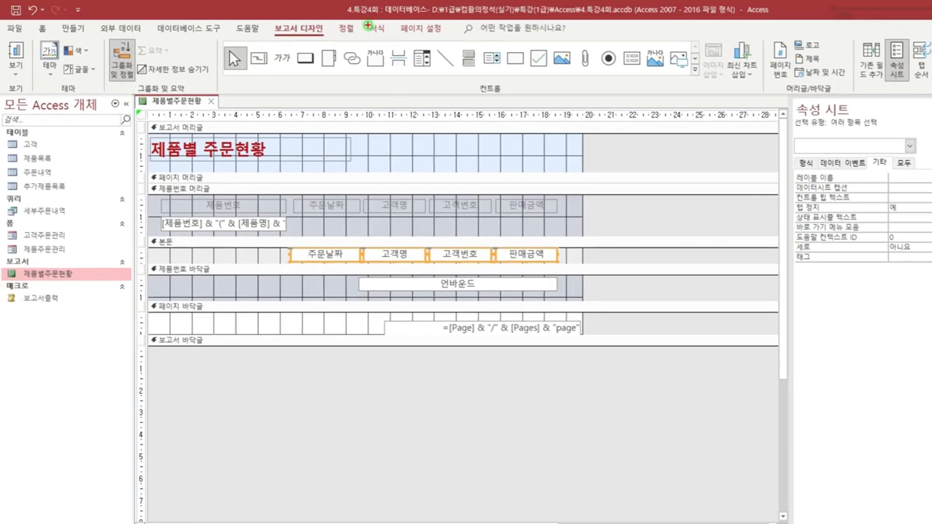
pyautogui.click(378, 29)
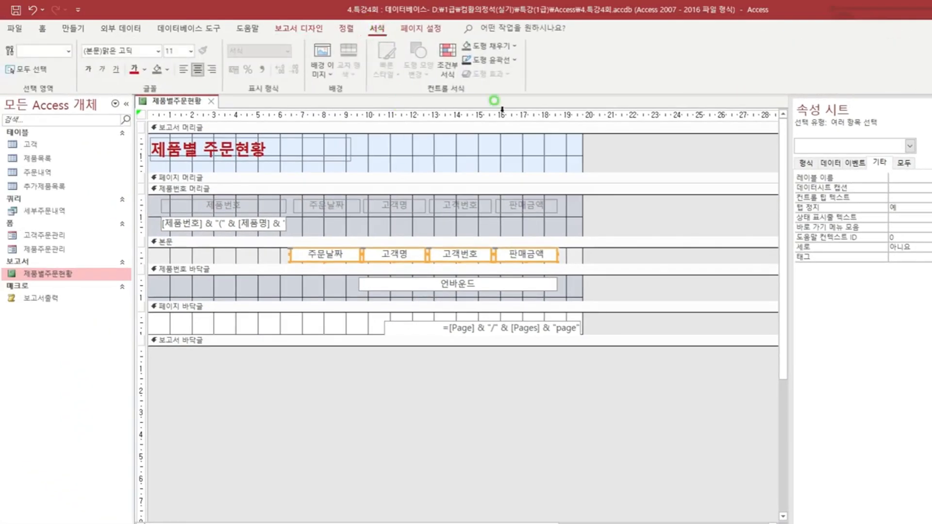
pyautogui.click(446, 66)
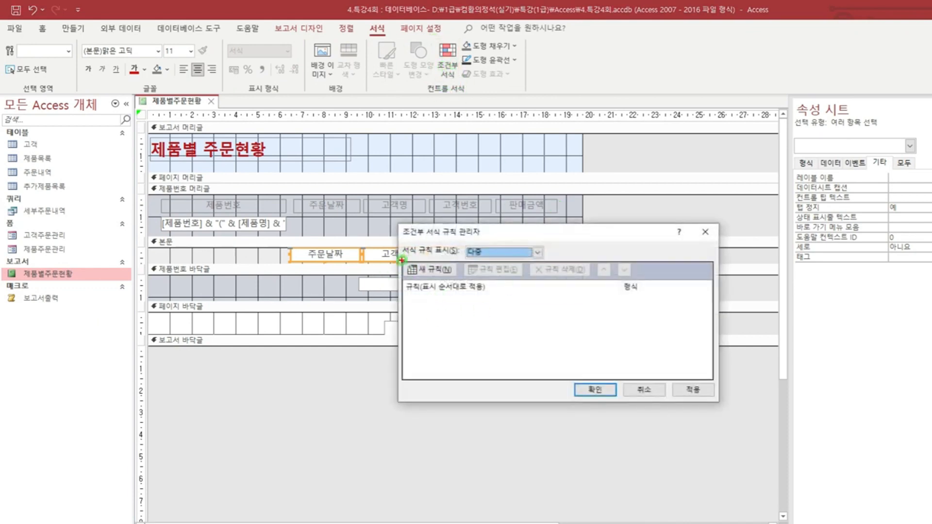
pyautogui.click(427, 269)
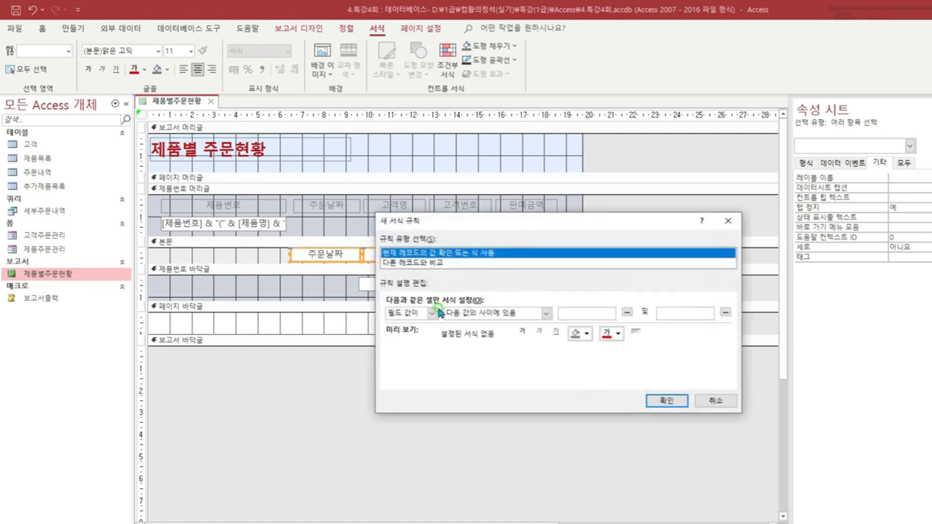
pyautogui.click(423, 313)
pyautogui.click(410, 331)
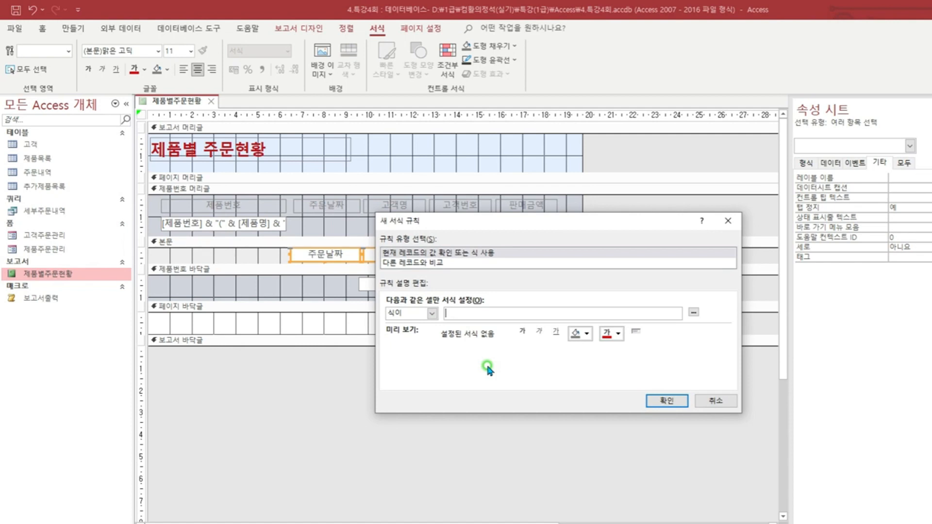
pyautogui.write('Len([고객명])=2 And [판매금액]')
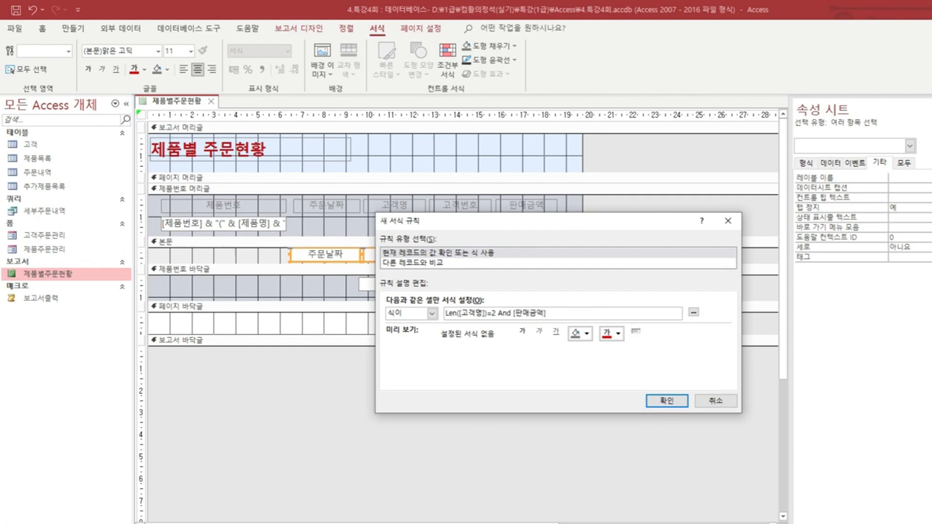
pyautogui.write('>=150000')
# Give the new formatting rule a yellow background colour and apply it to the detail controls.
pyautogui.click(588, 335)
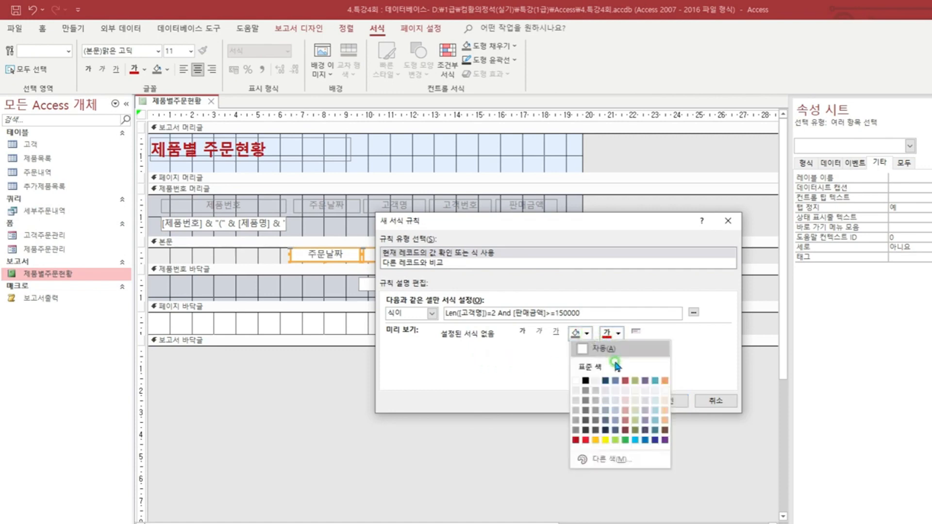
pyautogui.click(605, 439)
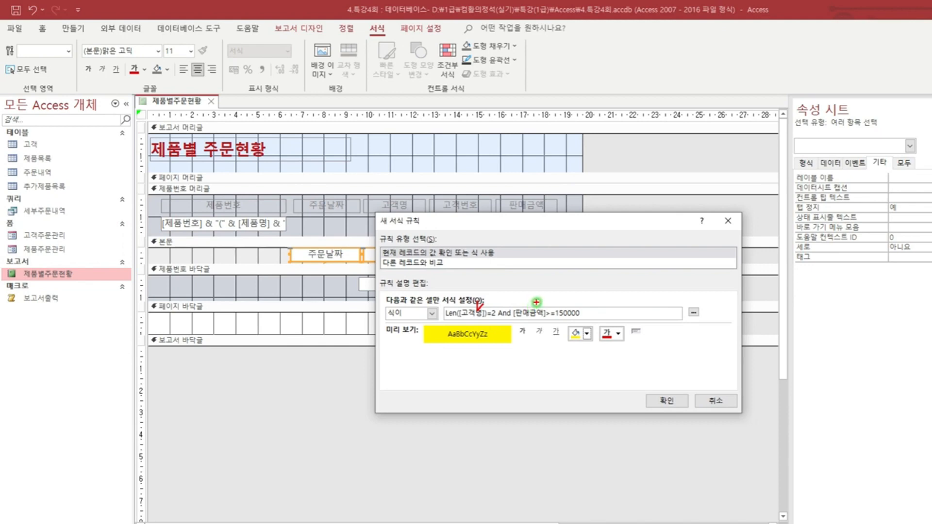
pyautogui.moveTo(537, 302); pyautogui.dragTo(543, 302)
pyautogui.moveTo(441, 301)
pyautogui.mouseDown()
pyautogui.moveTo(588, 322)
pyautogui.moveTo(593, 341)
pyautogui.mouseUp()
pyautogui.click(667, 400)
pyautogui.click(602, 391)
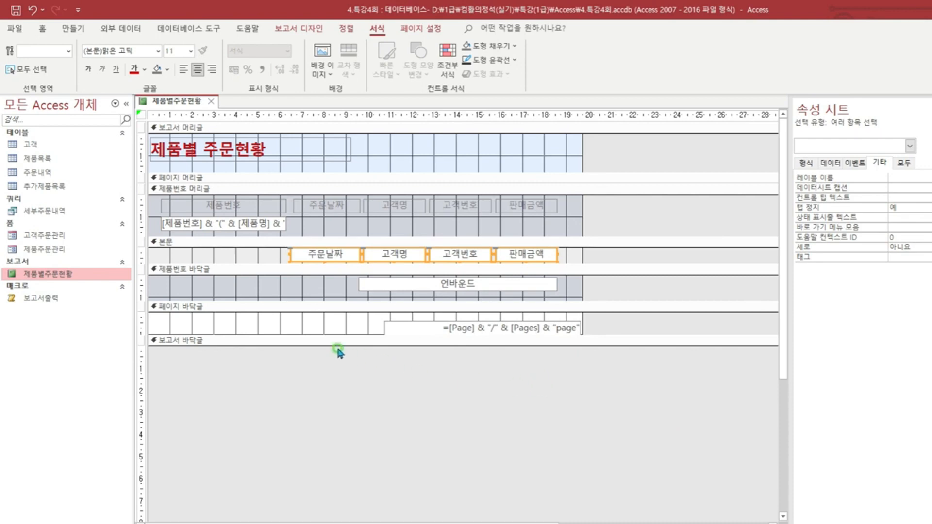
# Select txt판매금액합계 in the 제품번호 footer and view its data properties.
pyautogui.moveTo(151, 264); pyautogui.dragTo(234, 275)
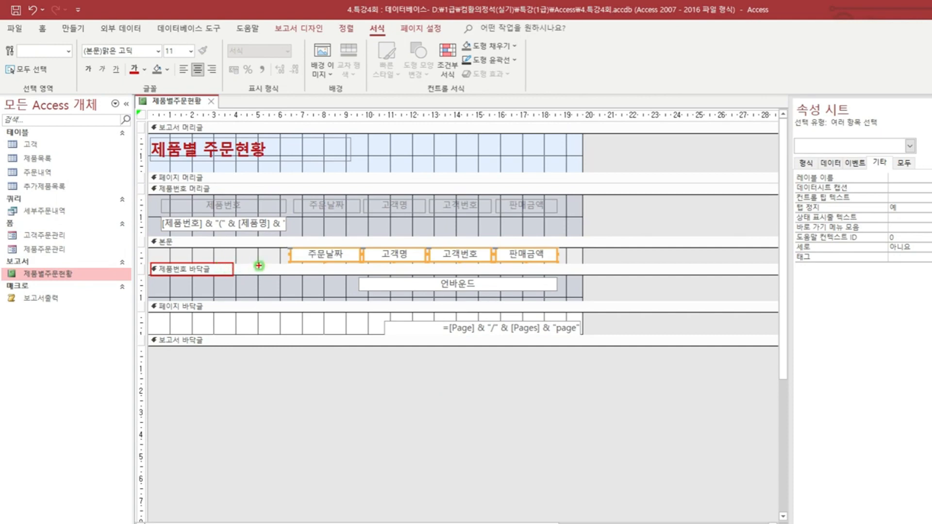
pyautogui.moveTo(356, 277); pyautogui.dragTo(561, 292)
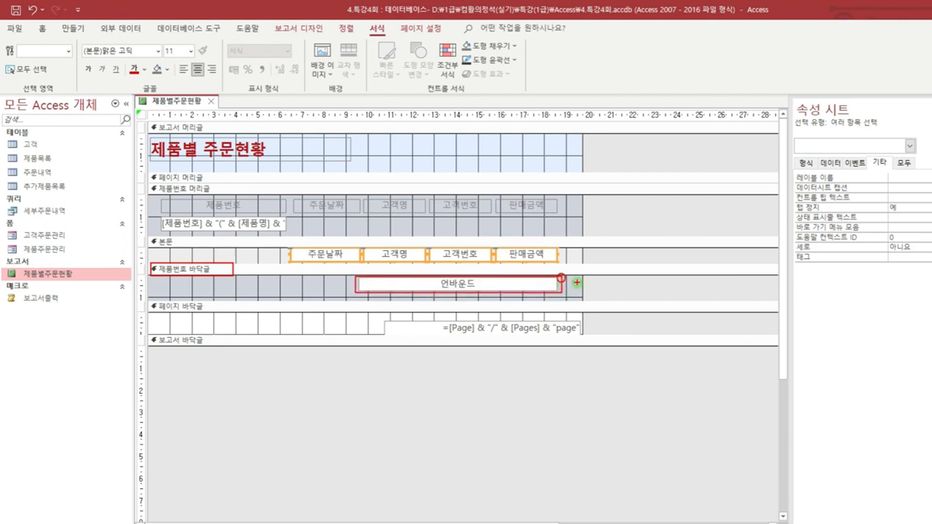
pyautogui.click(530, 285)
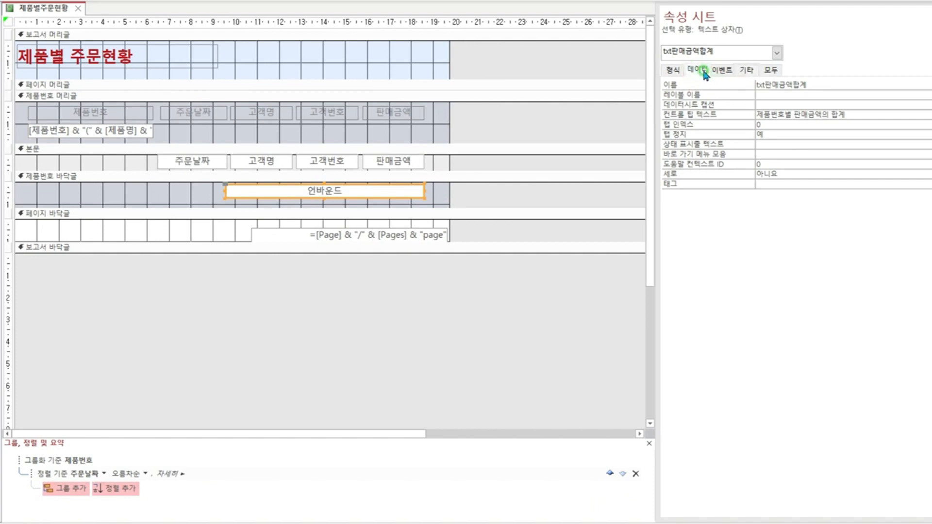
pyautogui.click(697, 69)
pyautogui.moveTo(662, 79); pyautogui.dragTo(929, 91)
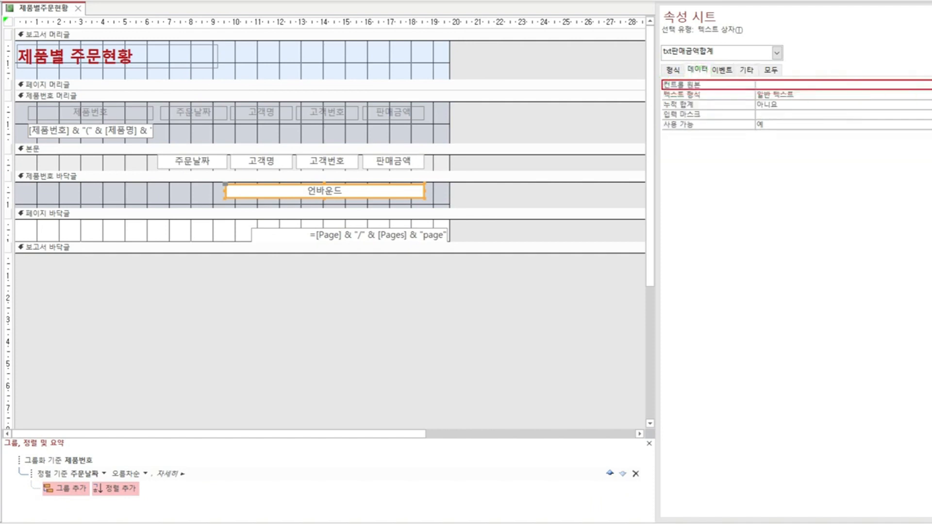
pyautogui.press('Escape')
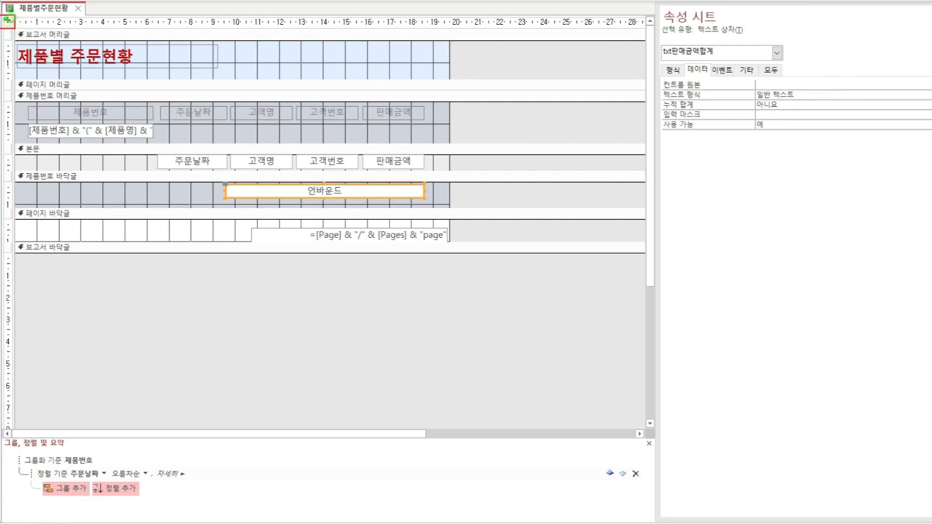
# Check the report's record source, and examine the 제품명 and 판매금액 fields in the 세부주문내역 query.
pyautogui.click(11, 22)
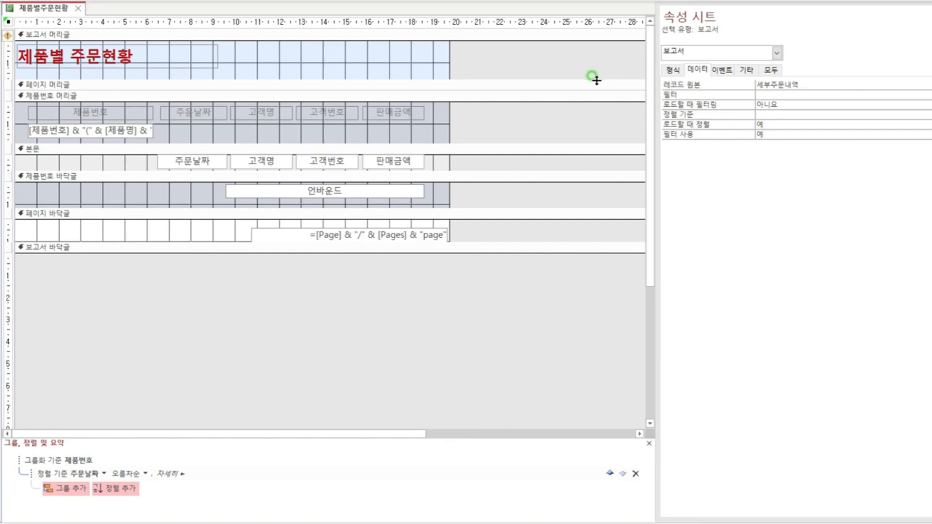
pyautogui.moveTo(663, 77); pyautogui.dragTo(851, 90)
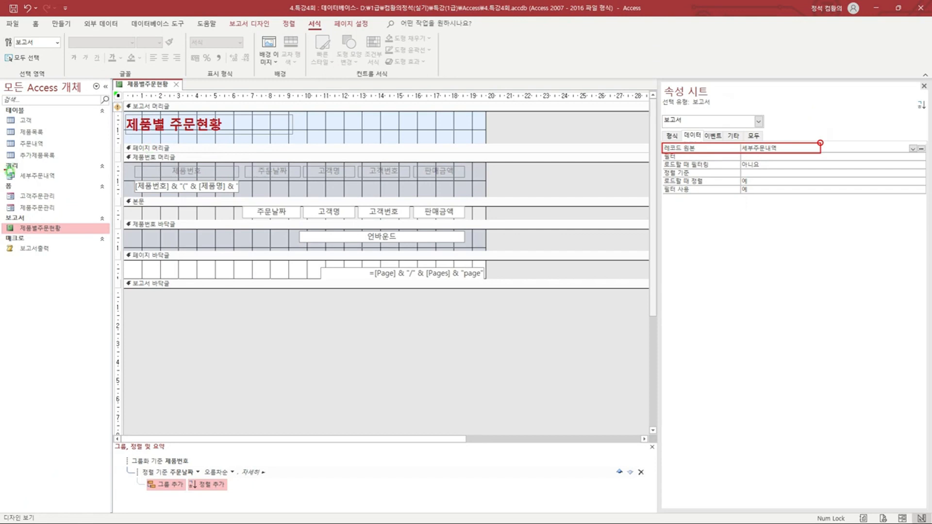
pyautogui.moveTo(4, 170)
pyautogui.mouseDown()
pyautogui.moveTo(70, 183)
pyautogui.moveTo(72, 161)
pyautogui.moveTo(78, 175)
pyautogui.moveTo(132, 91)
pyautogui.moveTo(138, 99)
pyautogui.mouseUp()
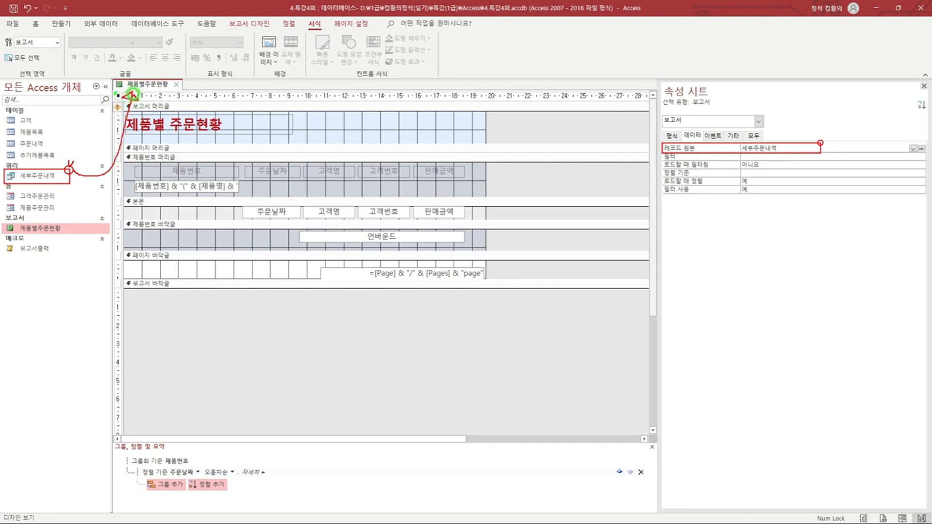
pyautogui.press('Escape')
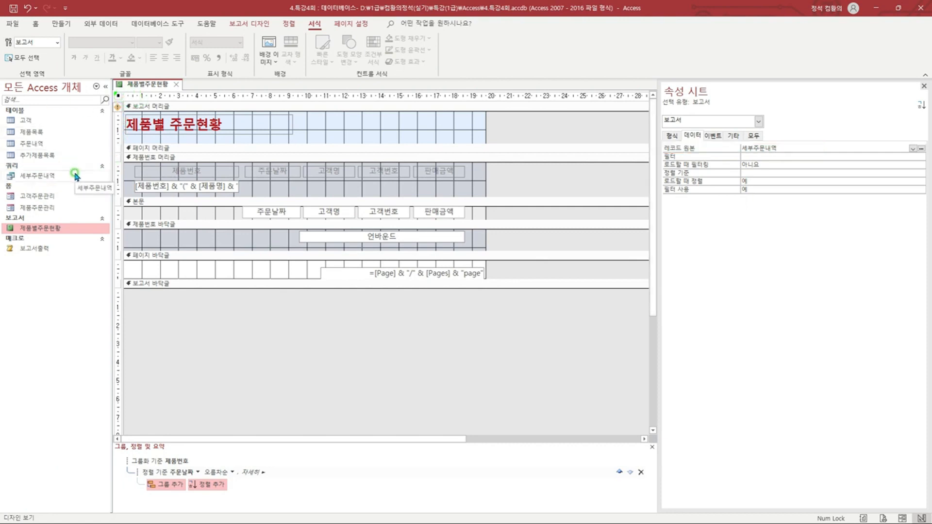
pyautogui.doubleClick(75, 175)
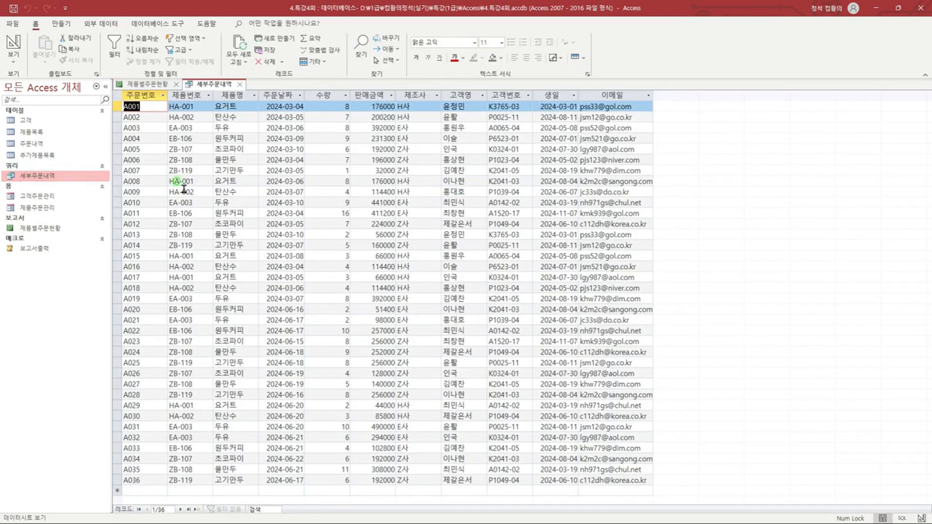
pyautogui.moveTo(213, 100)
pyautogui.mouseDown()
pyautogui.moveTo(260, 385)
pyautogui.moveTo(260, 484)
pyautogui.mouseUp()
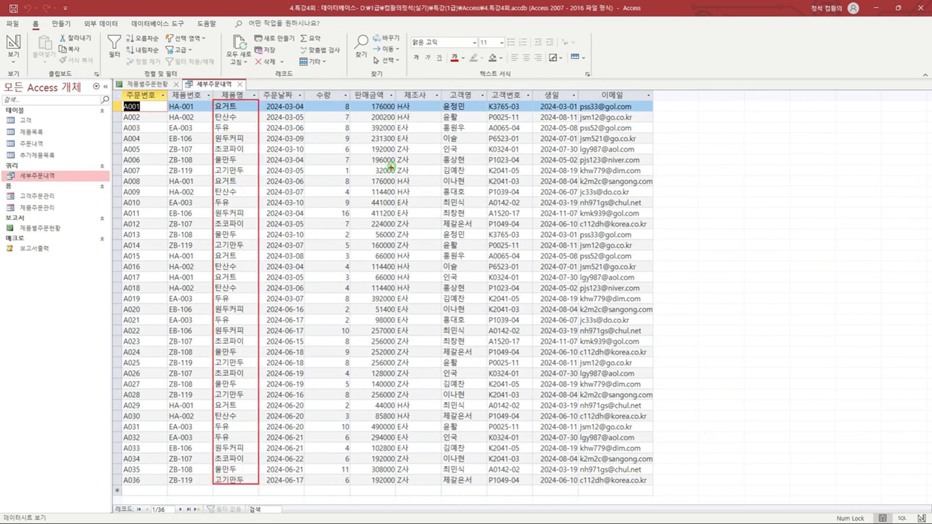
pyautogui.moveTo(352, 100)
pyautogui.mouseDown()
pyautogui.moveTo(368, 317)
pyautogui.moveTo(393, 483)
pyautogui.mouseUp()
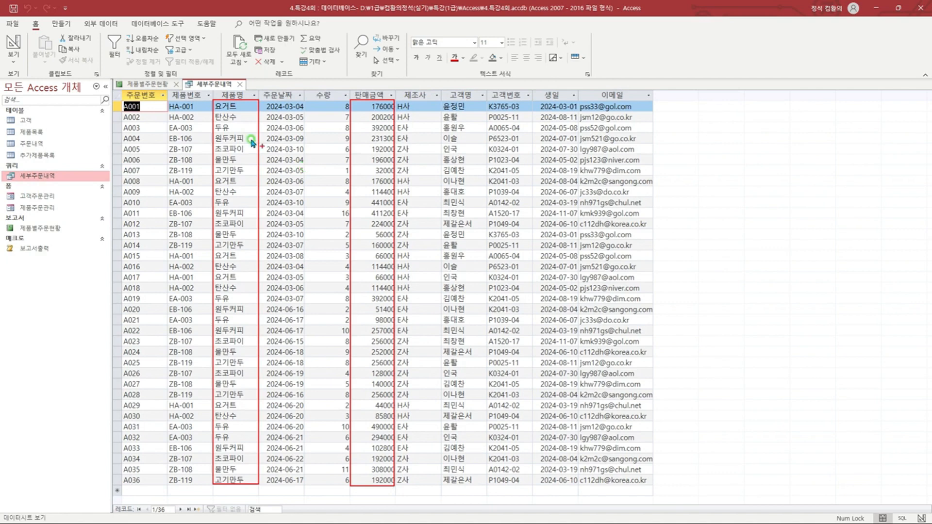
# Return to the 제품별주문현황 report design and open the control source of txt판매금액합계 in the zoom window.
pyautogui.click(148, 84)
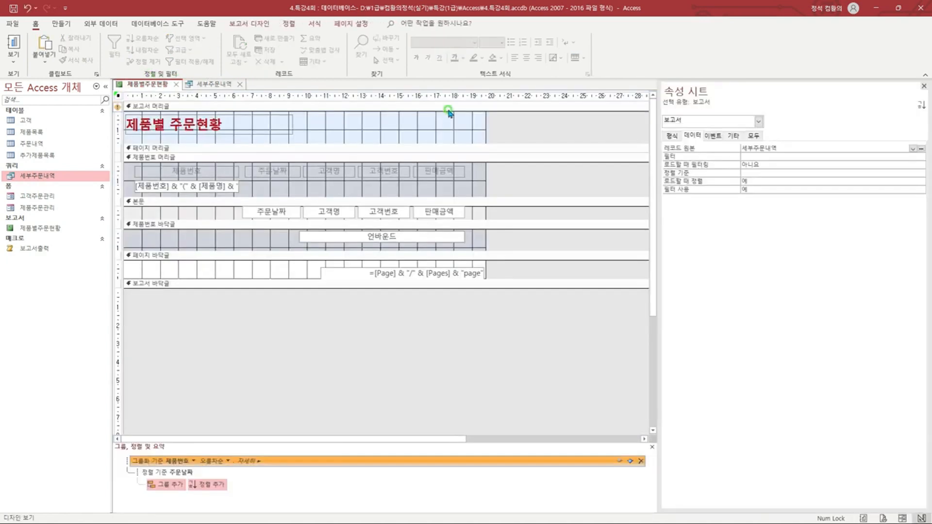
pyautogui.click(421, 241)
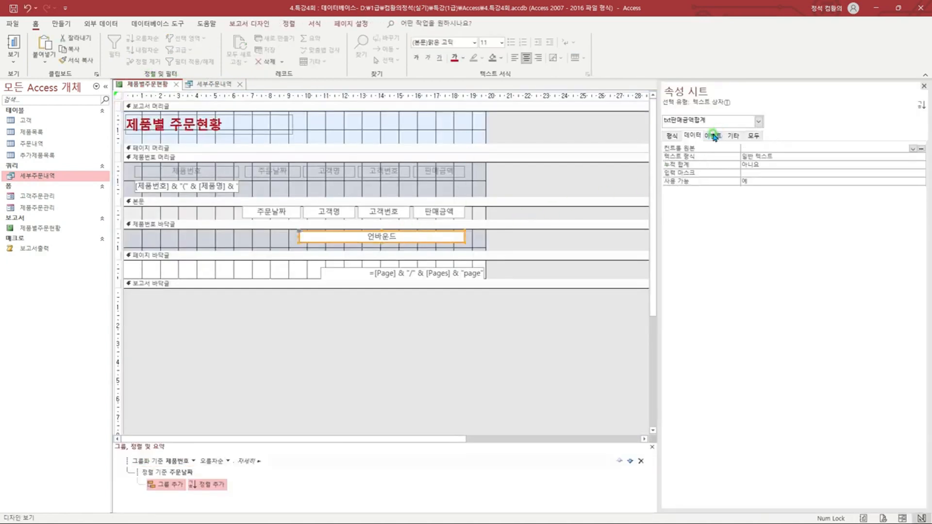
pyautogui.moveTo(663, 142); pyautogui.dragTo(910, 152)
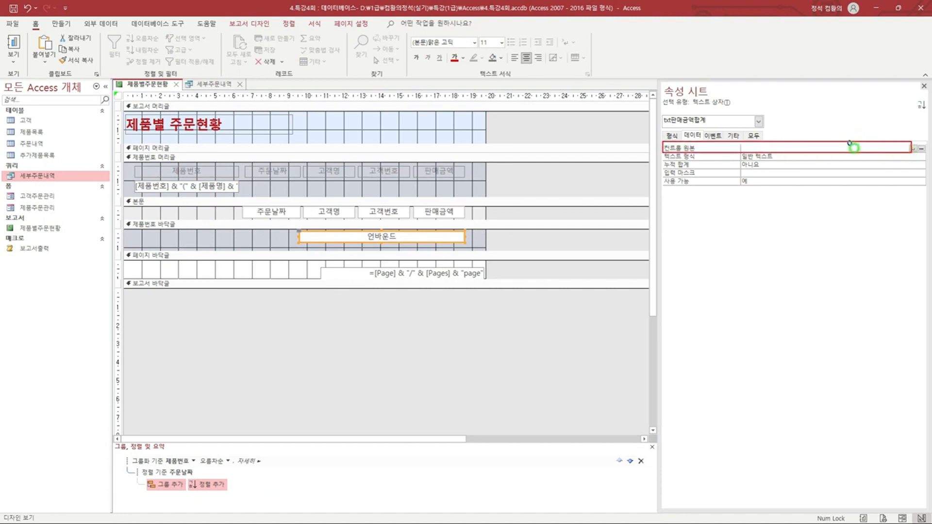
pyautogui.click(763, 147)
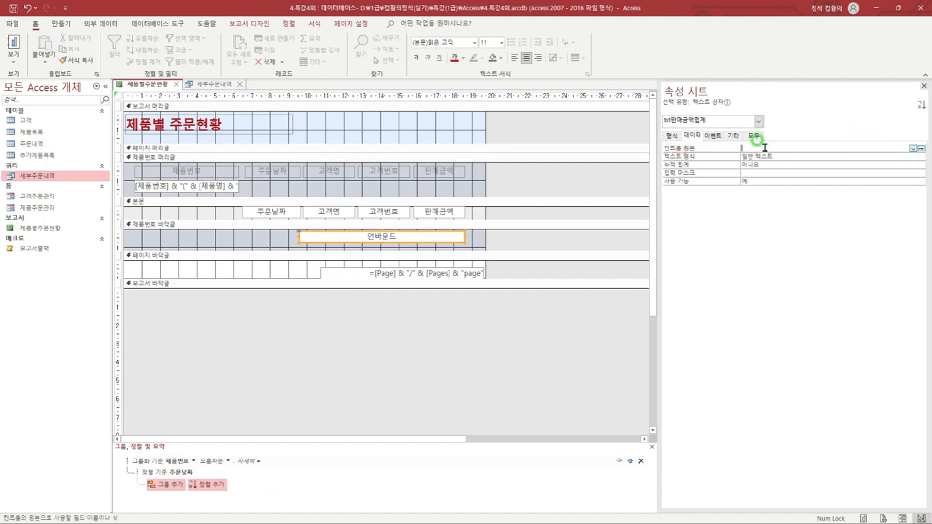
pyautogui.hotkey('shift', 'F2')
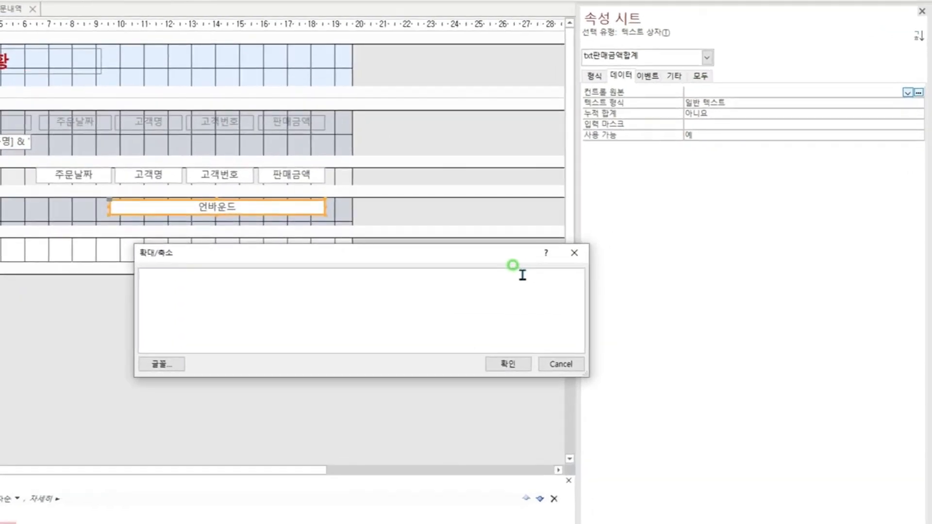
# Set the control source of txt판매금액합계 to =[제품명] & format(sum([판매금액]), "의 판매금액 합계는 #,##0원입니다.").
pyautogui.write('=[제품명] & sum([판매금액]')
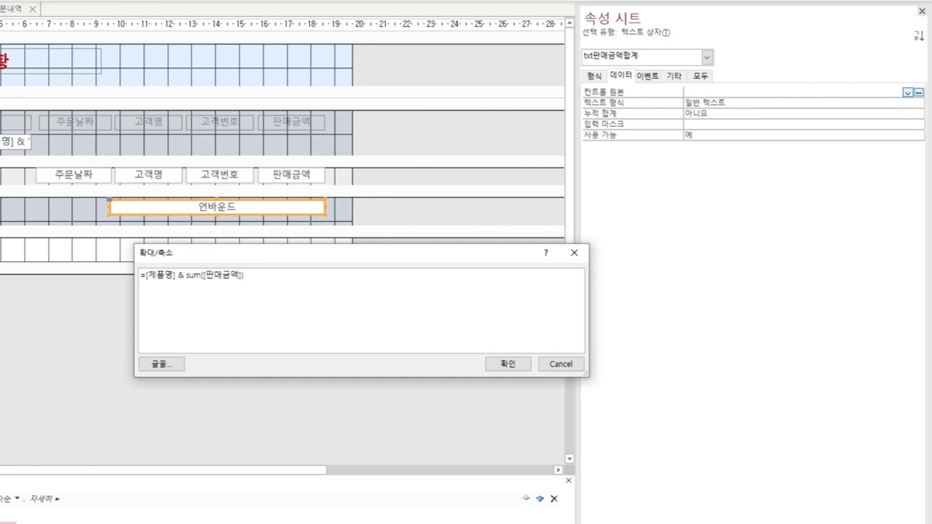
pyautogui.moveTo(220, 264)
pyautogui.mouseDown()
pyautogui.moveTo(229, 261)
pyautogui.moveTo(203, 264)
pyautogui.mouseUp()
pyautogui.press('Escape')
pyautogui.write('format(')
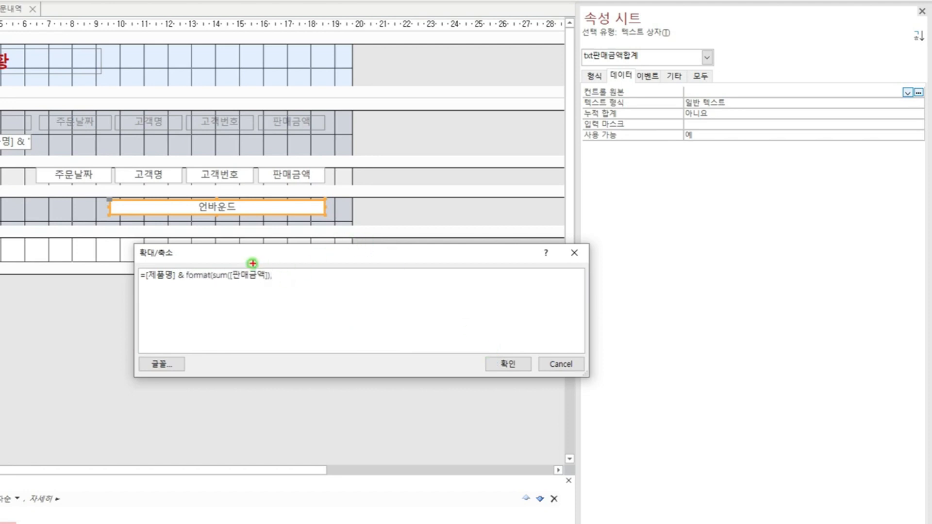
pyautogui.moveTo(251, 263)
pyautogui.mouseDown()
pyautogui.moveTo(258, 266)
pyautogui.moveTo(228, 262)
pyautogui.moveTo(254, 279)
pyautogui.moveTo(270, 278)
pyautogui.moveTo(268, 260)
pyautogui.moveTo(299, 265)
pyautogui.mouseUp()
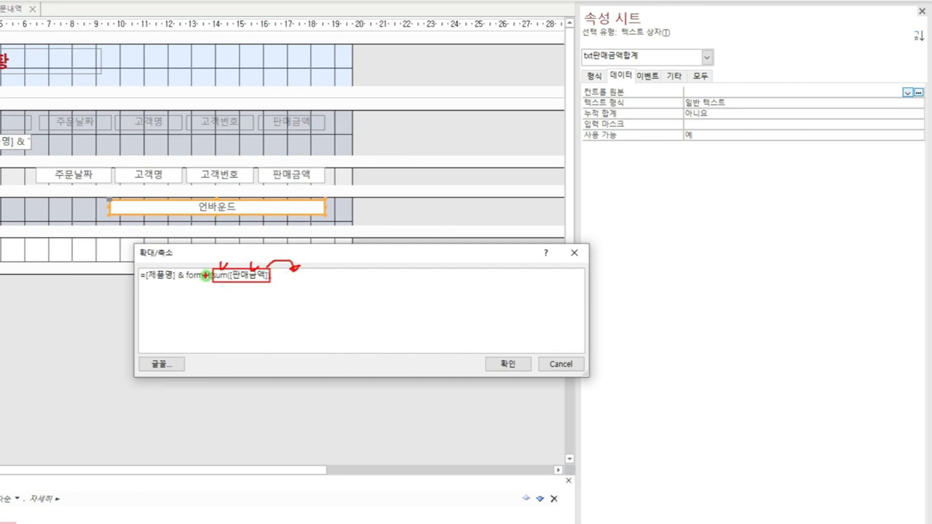
pyautogui.press('Escape')
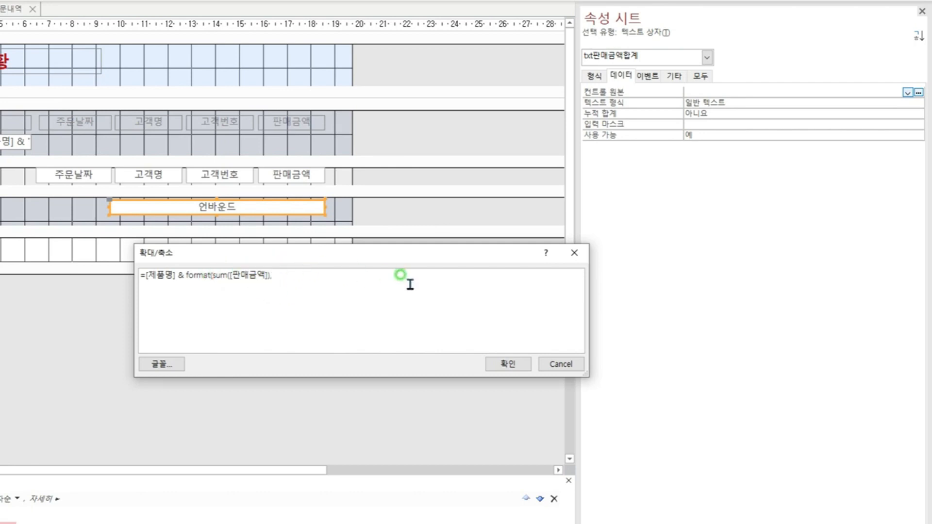
pyautogui.write('"')
pyautogui.write('의 판매금액 합ㄱ')
pyautogui.write('는 #,##')
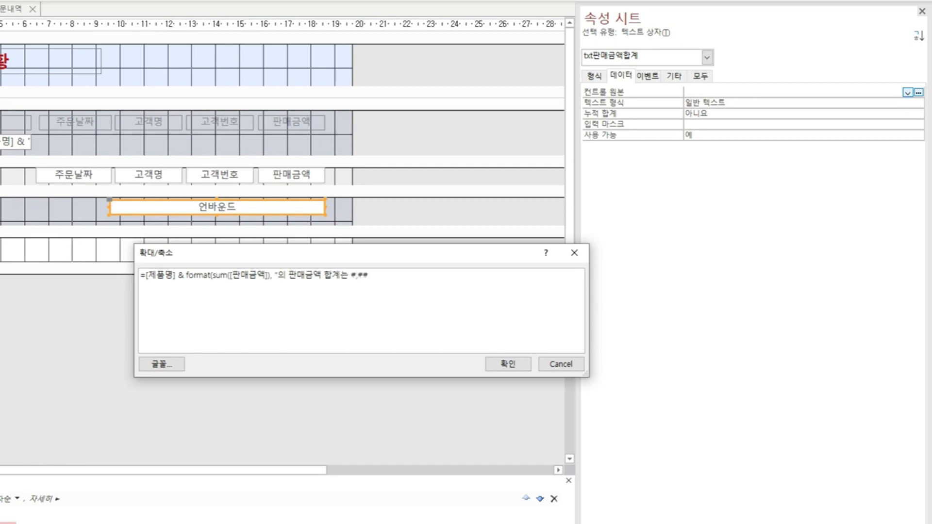
pyautogui.write('0원입니다.')
pyautogui.click(496, 365)
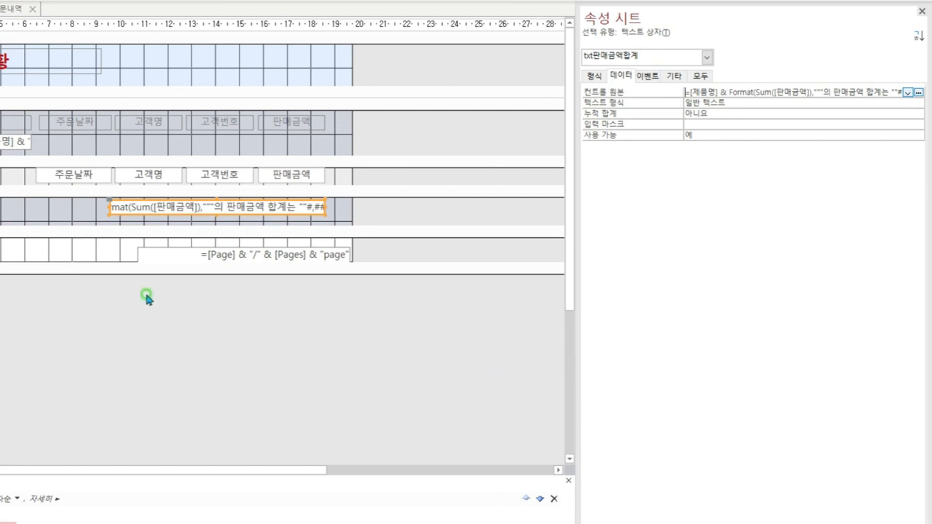
# Set the display format of the txt주문날짜 text box in the detail section to yy년 m월 d일.
pyautogui.moveTo(45, 166); pyautogui.dragTo(59, 158)
pyautogui.click(95, 177)
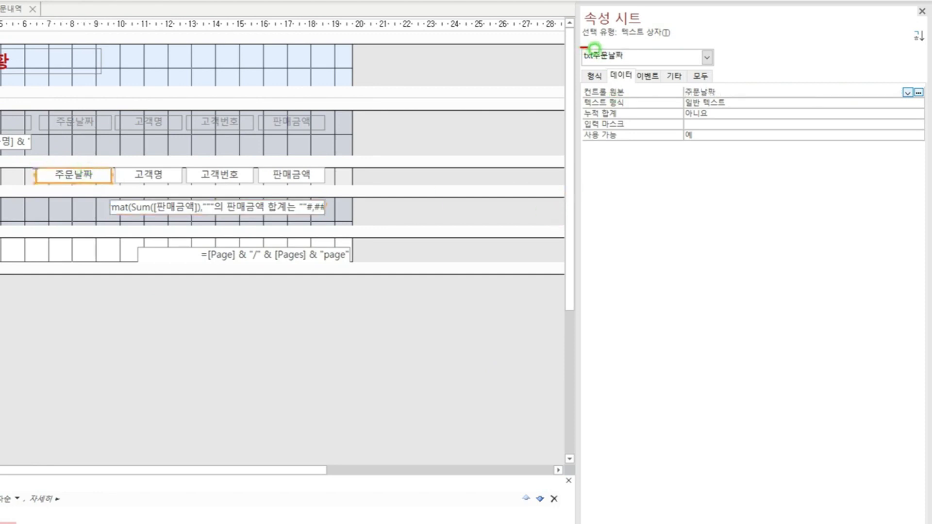
pyautogui.moveTo(581, 47)
pyautogui.mouseDown()
pyautogui.moveTo(720, 68)
pyautogui.moveTo(726, 50)
pyautogui.mouseUp()
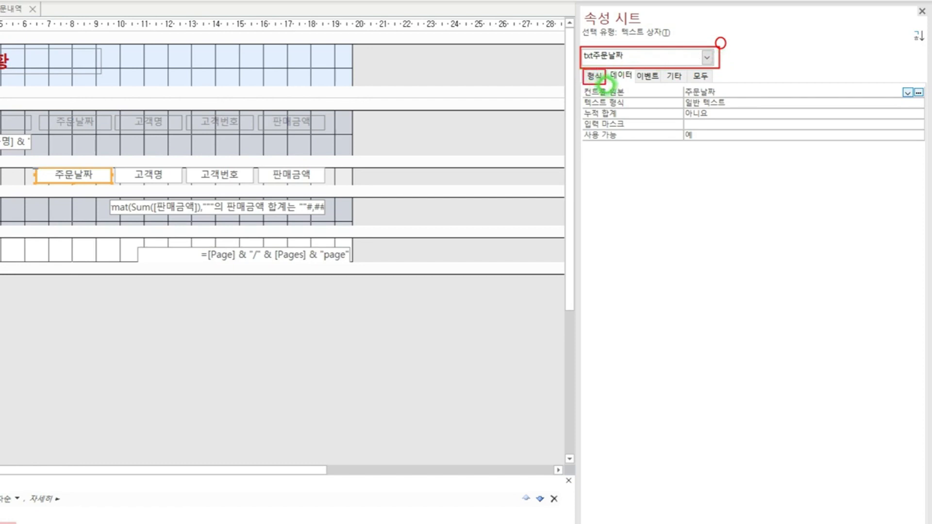
pyautogui.click(596, 76)
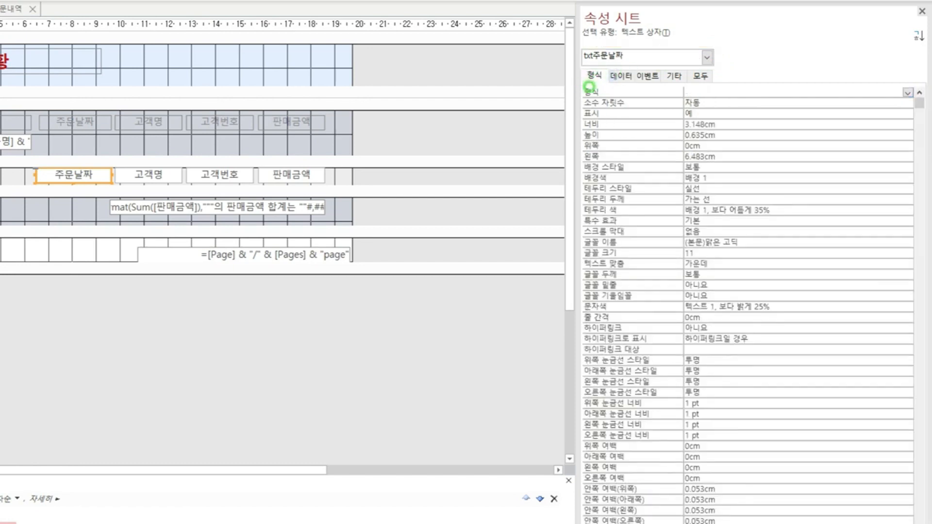
pyautogui.moveTo(582, 85); pyautogui.dragTo(831, 99)
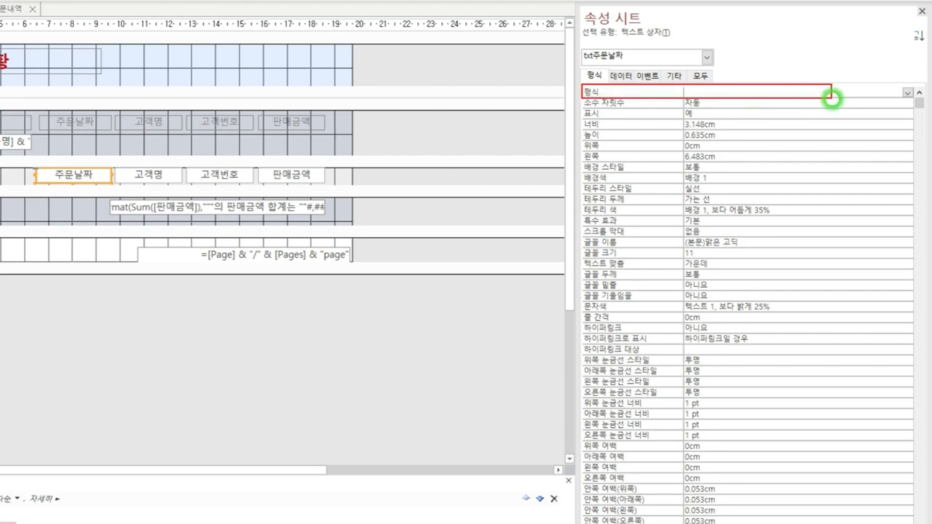
pyautogui.click(715, 91)
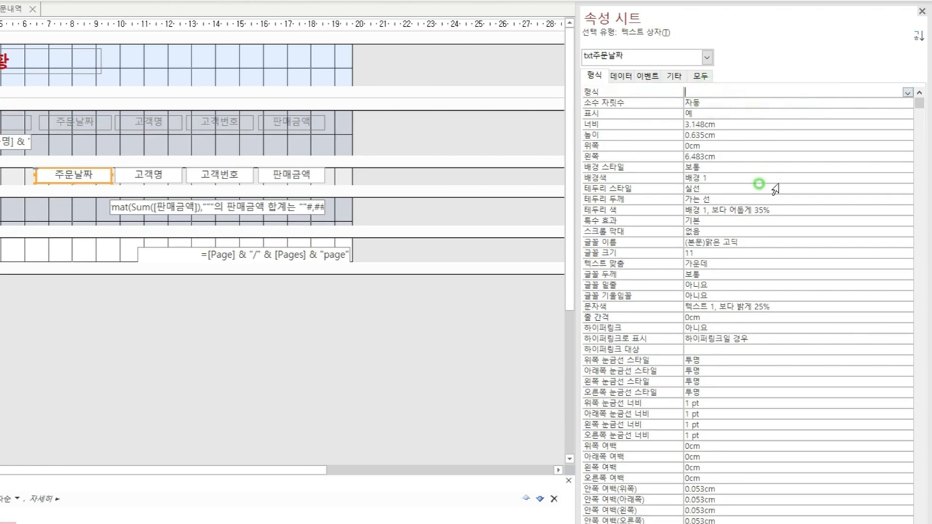
pyautogui.write('y')
pyautogui.write('y년 m월 d')
pyautogui.write('ㅇ')
pyautogui.press('Return')
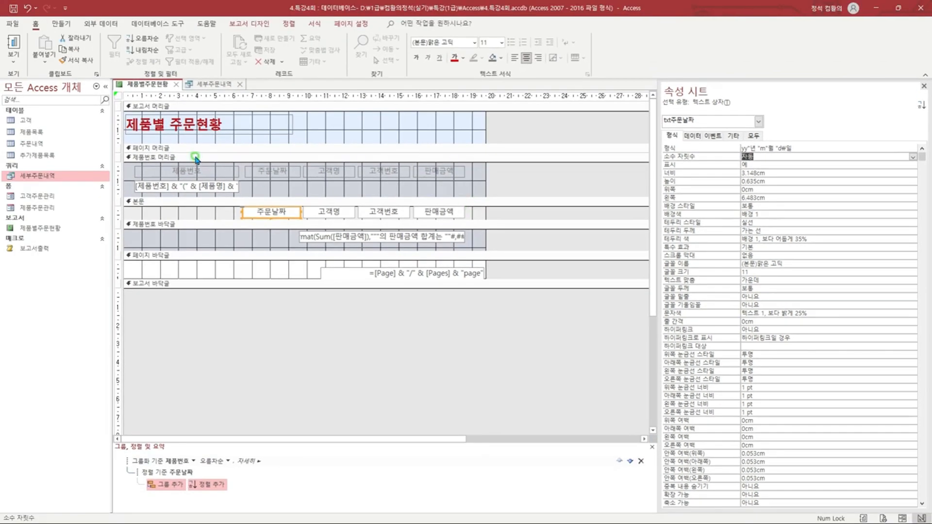
# Examine the order dates, highlighted rows and group total text of the 제품별주문현황 report in print preview and switch to report view.
pyautogui.rightClick(146, 86)
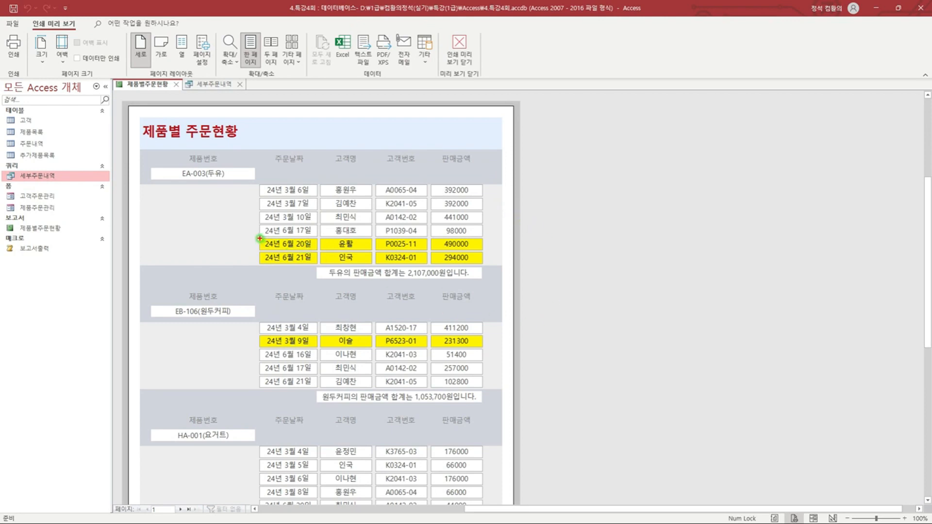
pyautogui.moveTo(260, 238); pyautogui.dragTo(483, 265)
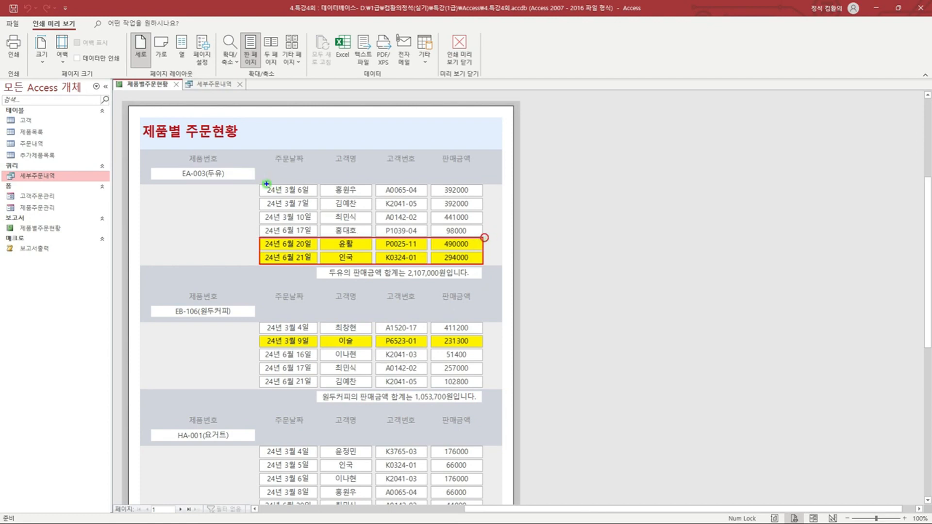
pyautogui.moveTo(266, 185)
pyautogui.mouseDown()
pyautogui.moveTo(320, 268)
pyautogui.moveTo(313, 262)
pyautogui.mouseUp()
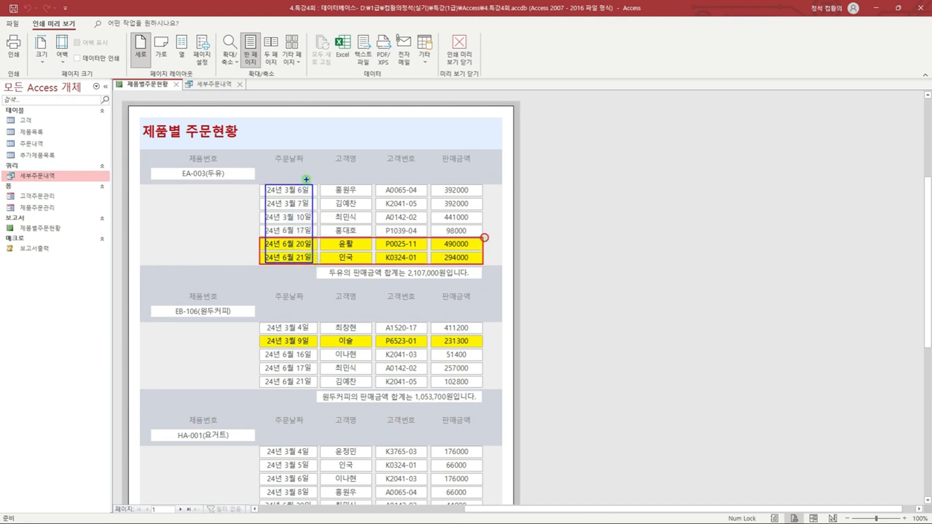
pyautogui.moveTo(308, 180); pyautogui.dragTo(316, 189)
pyautogui.moveTo(328, 268)
pyautogui.mouseDown()
pyautogui.moveTo(483, 279)
pyautogui.moveTo(473, 277)
pyautogui.mouseUp()
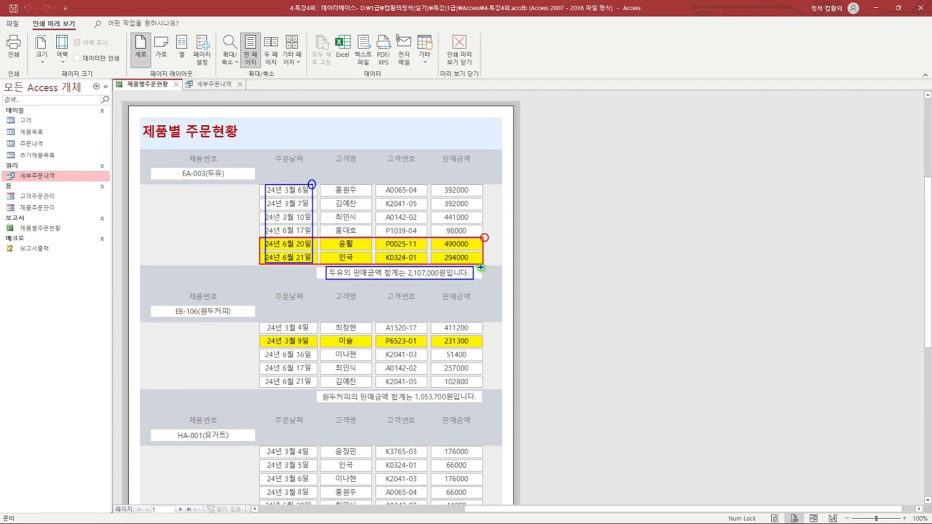
pyautogui.press('Escape')
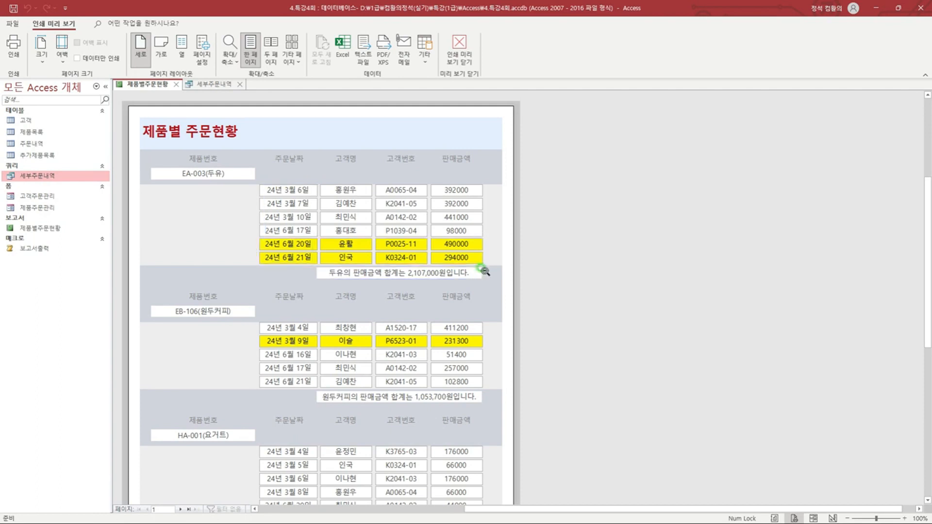
pyautogui.rightClick(142, 85)
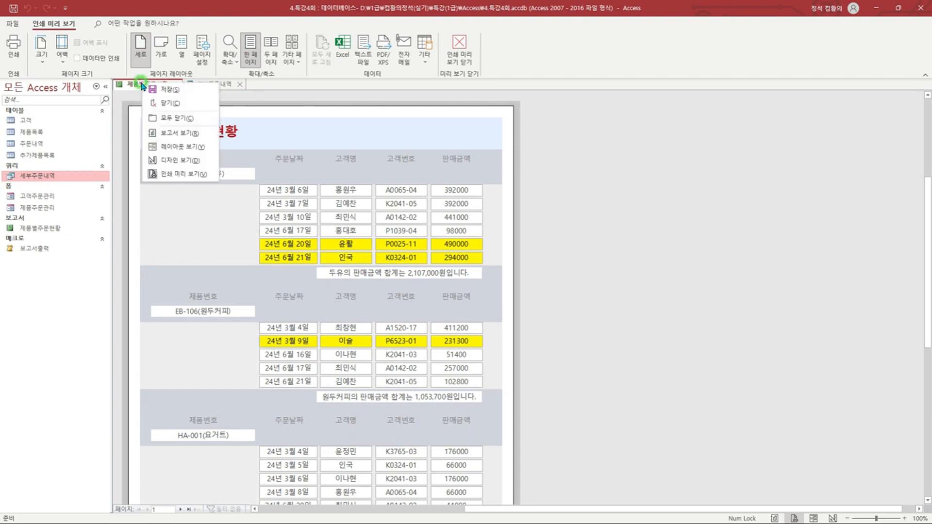
pyautogui.click(180, 133)
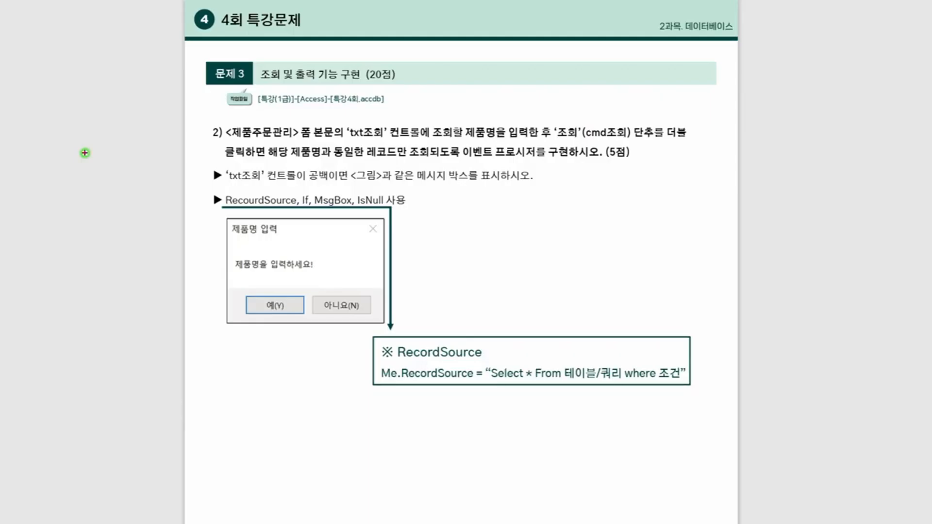
pyautogui.moveTo(224, 124)
pyautogui.mouseDown()
pyautogui.moveTo(299, 143)
pyautogui.moveTo(337, 119)
pyautogui.moveTo(529, 139)
pyautogui.mouseUp()
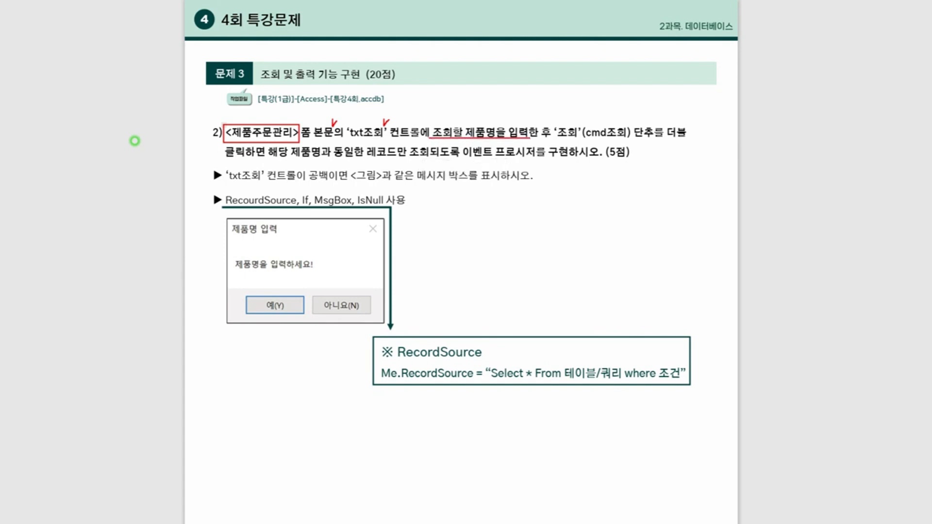
pyautogui.moveTo(683, 120); pyautogui.dragTo(694, 121)
pyautogui.moveTo(568, 118); pyautogui.dragTo(630, 122)
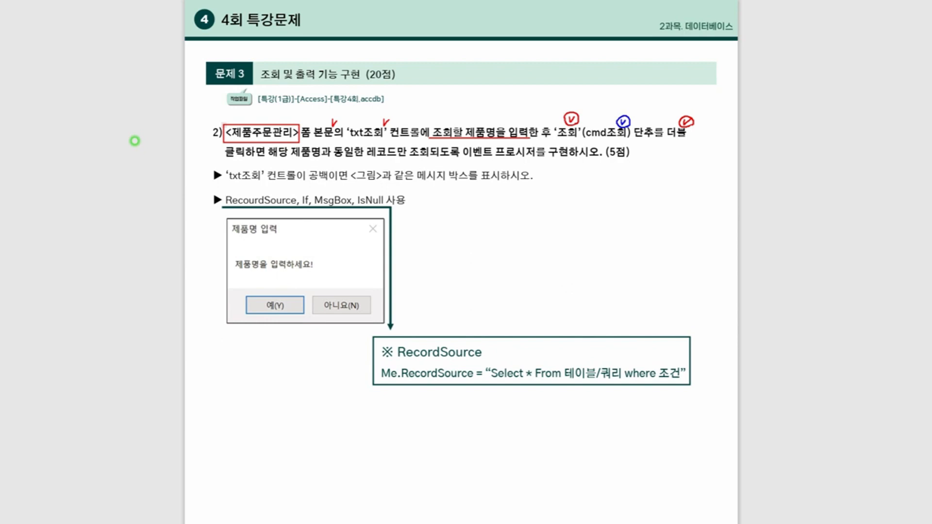
pyautogui.moveTo(268, 158); pyautogui.dragTo(467, 158)
pyautogui.moveTo(535, 141); pyautogui.dragTo(539, 141)
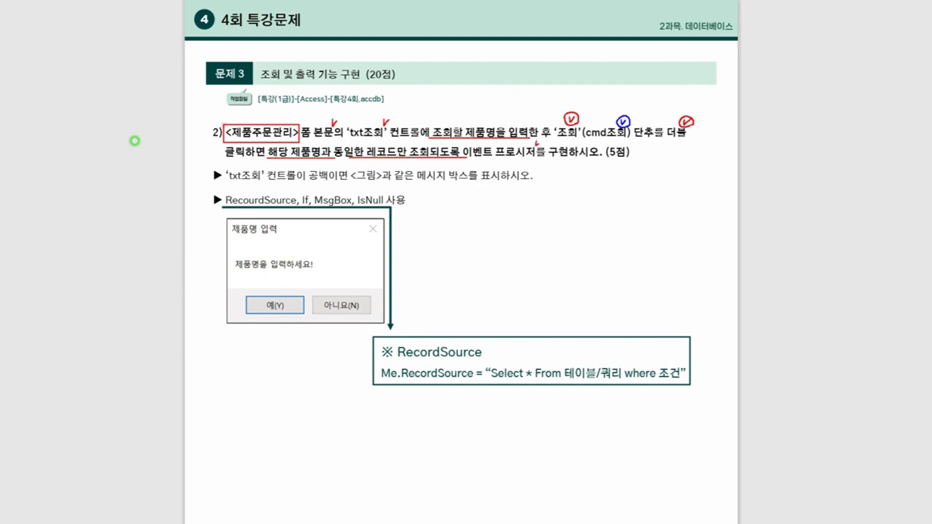
pyautogui.moveTo(622, 142); pyautogui.dragTo(629, 139)
pyautogui.moveTo(251, 164); pyautogui.dragTo(258, 162)
pyautogui.moveTo(366, 164); pyautogui.dragTo(468, 184)
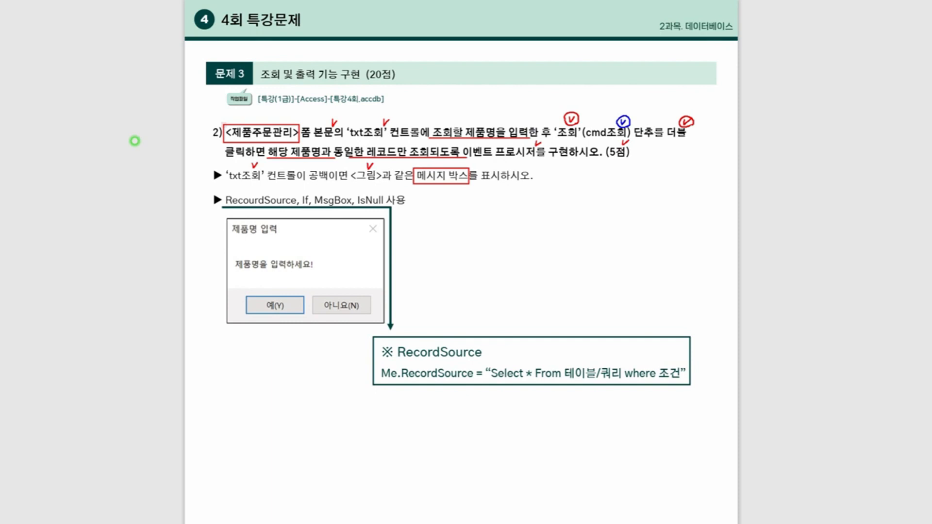
pyautogui.moveTo(285, 189); pyautogui.dragTo(381, 189)
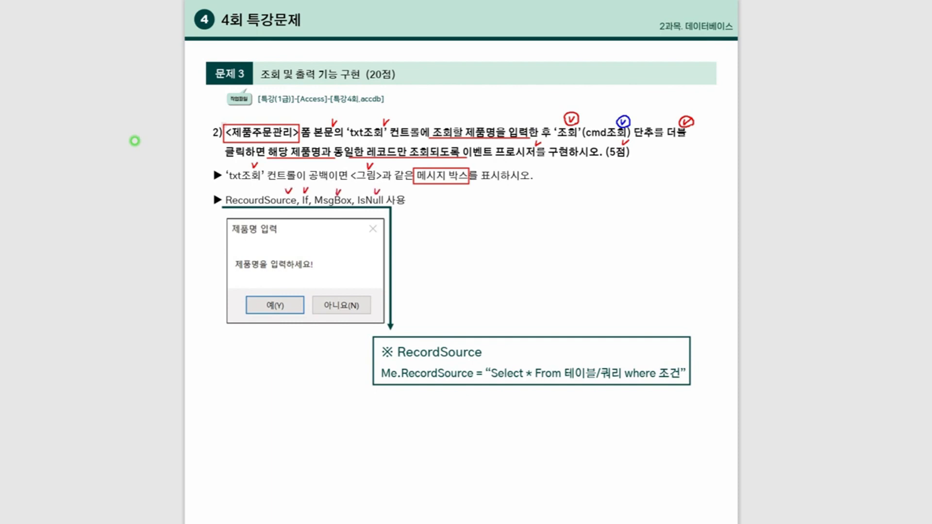
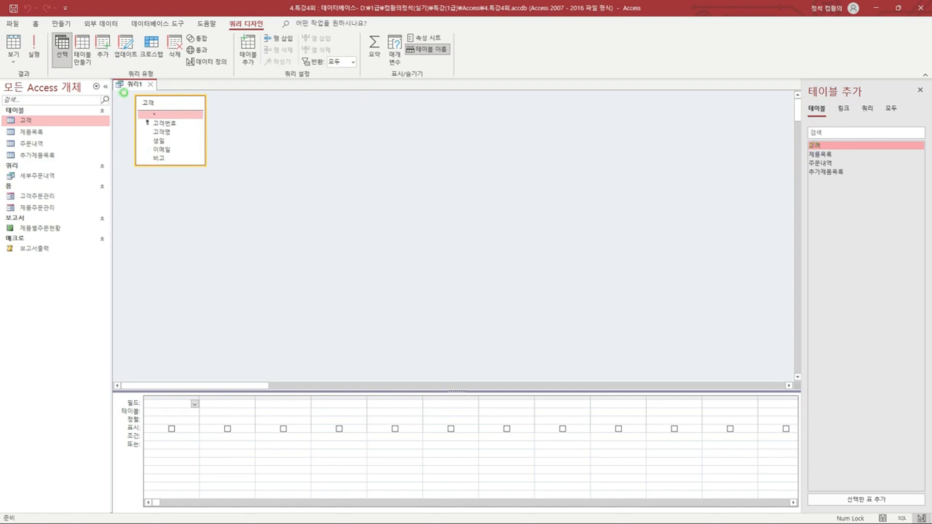
pyautogui.moveTo(123, 93); pyautogui.dragTo(667, 375)
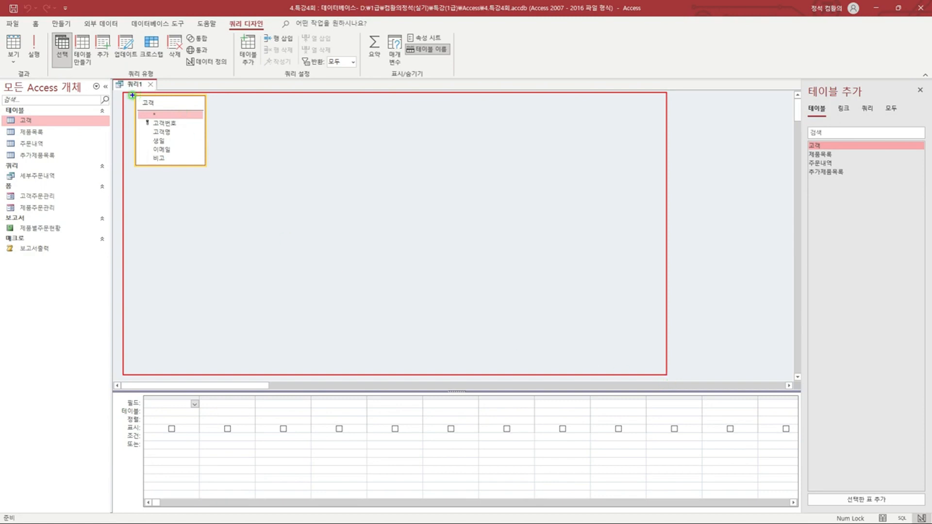
pyautogui.moveTo(133, 95)
pyautogui.mouseDown()
pyautogui.moveTo(211, 167)
pyautogui.moveTo(164, 164)
pyautogui.moveTo(186, 185)
pyautogui.mouseUp()
pyautogui.press('Escape')
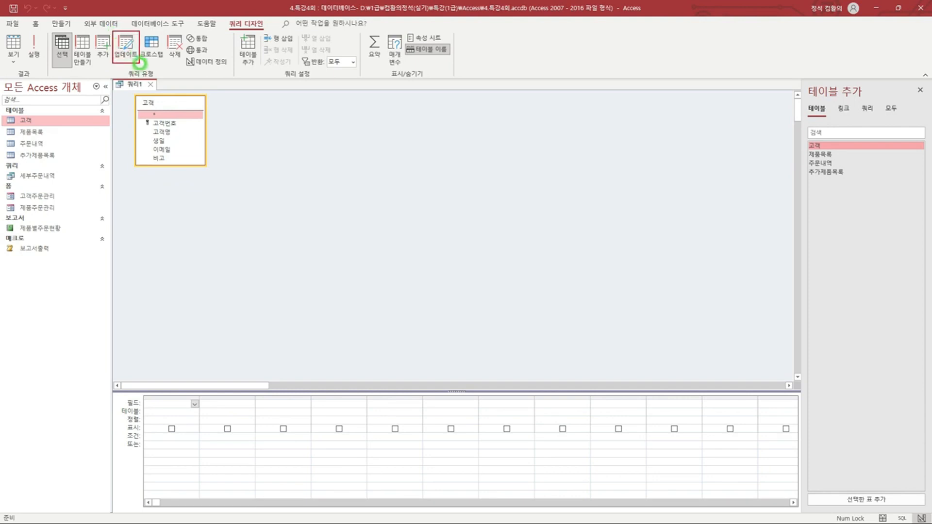
# Convert the new query to an update query and add the 비고 field from the 고객 table.
pyautogui.click(128, 49)
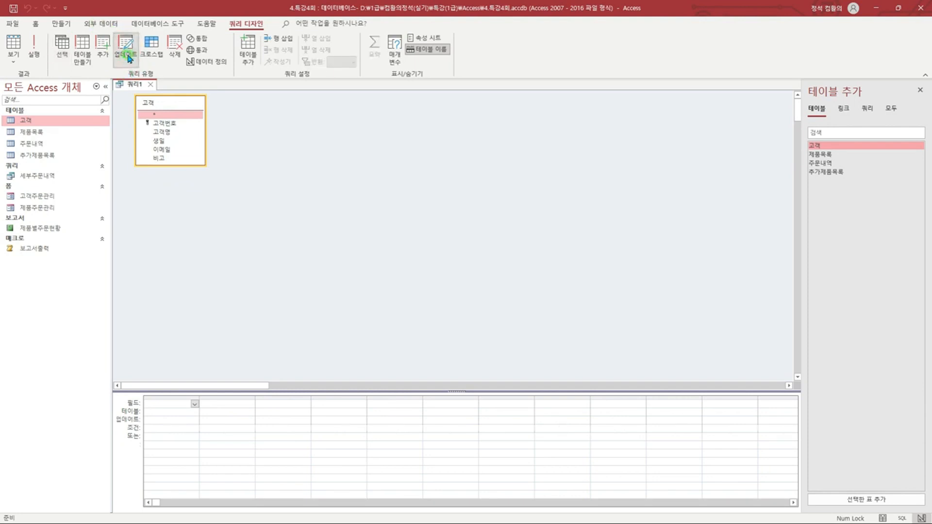
pyautogui.click(174, 158)
pyautogui.doubleClick(174, 159)
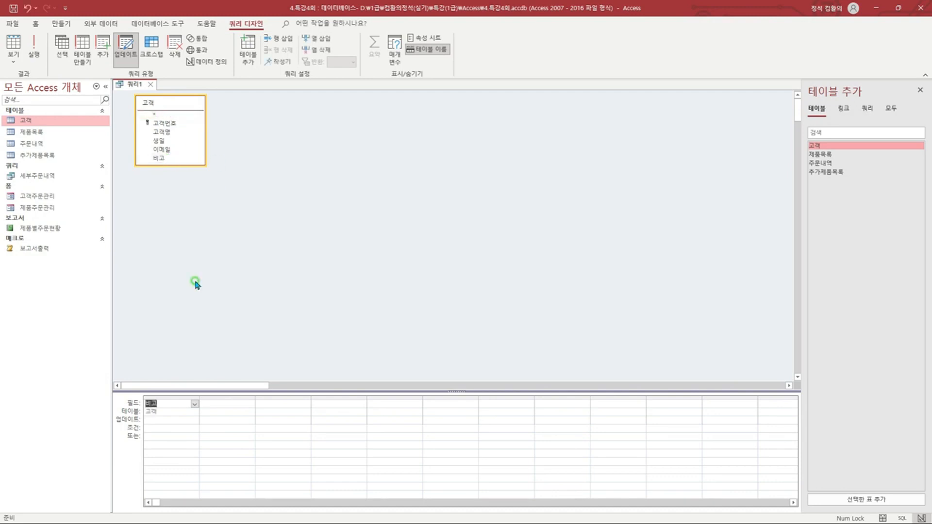
# Set the update value of the 비고 field to "★영업대상★".
pyautogui.click(168, 418)
pyautogui.moveTo(114, 416); pyautogui.dragTo(200, 426)
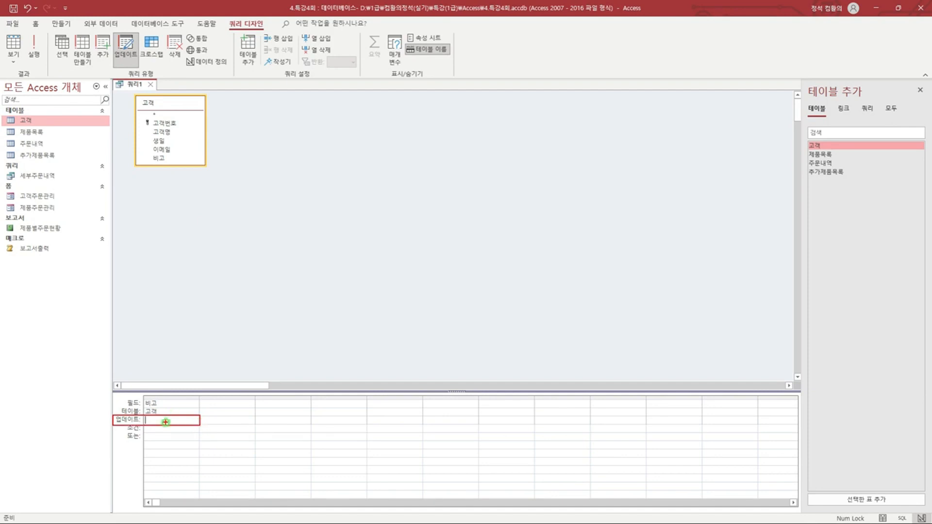
pyautogui.press('Escape')
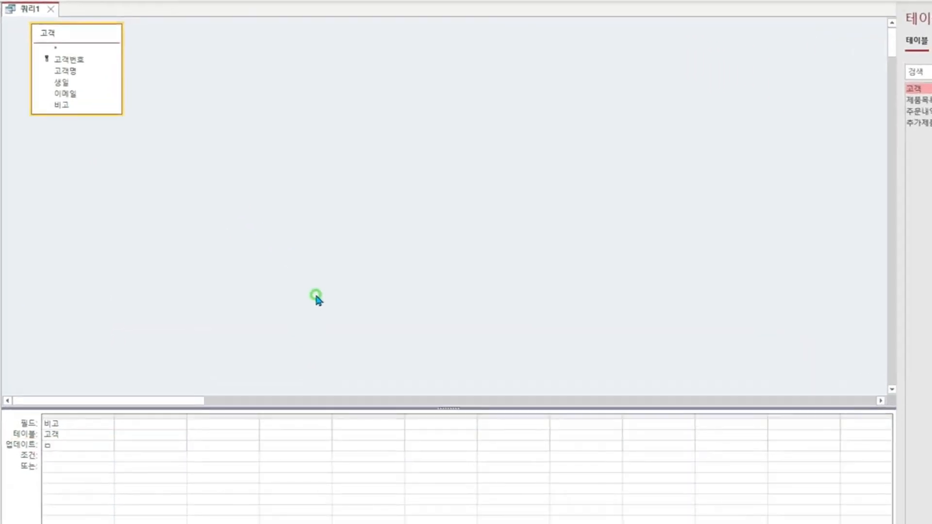
pyautogui.press('Hangul_Hanja')
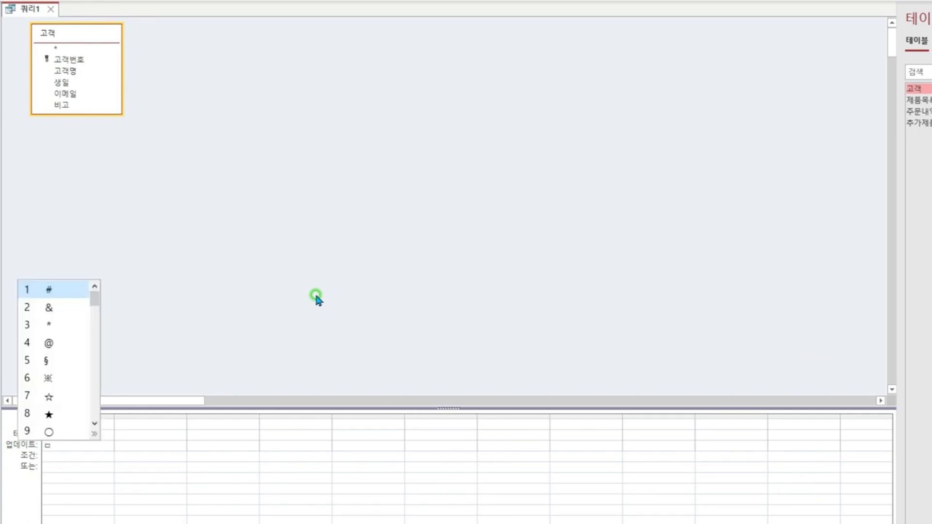
pyautogui.press('8')
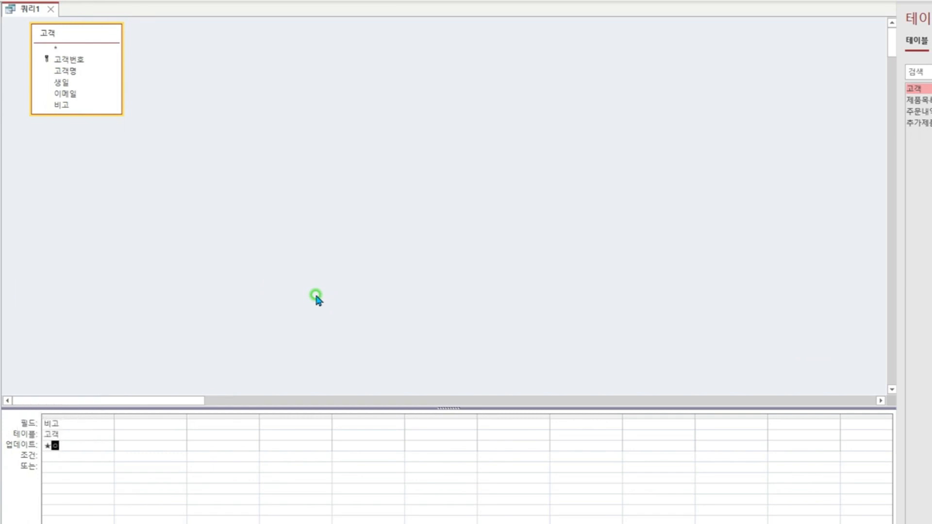
pyautogui.write('영ㅇ대사ㅇㅁ')
pyautogui.press('Hangul_Hanja')
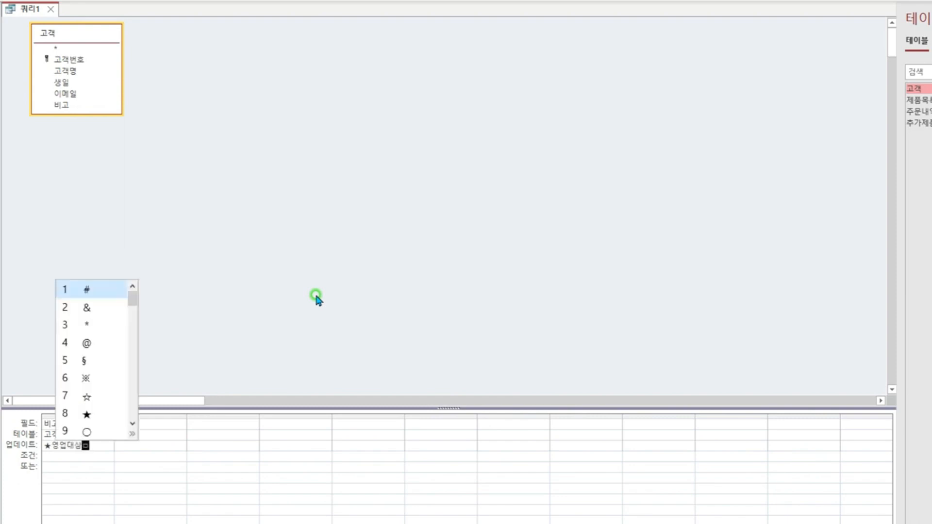
pyautogui.press('8')
pyautogui.press('Tab')
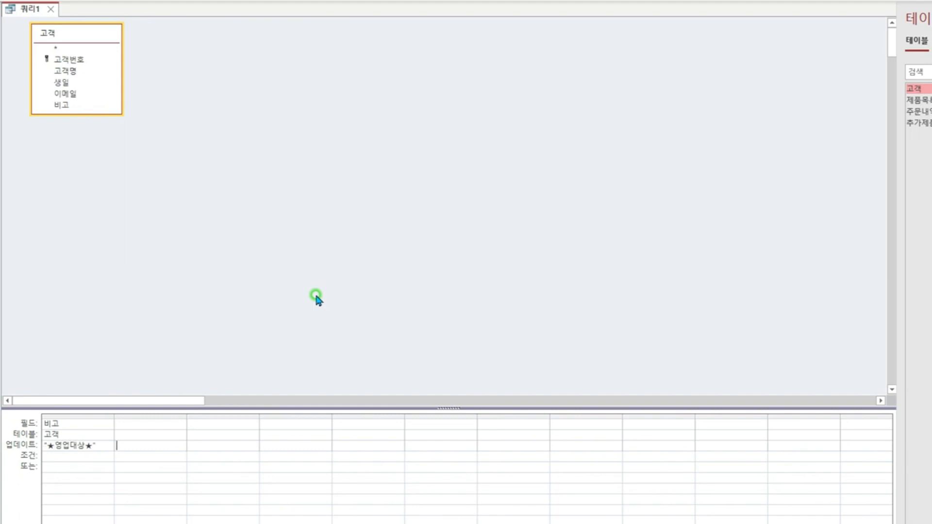
pyautogui.hotkey('ctrl', '2')
pyautogui.moveTo(40, 439); pyautogui.dragTo(101, 455)
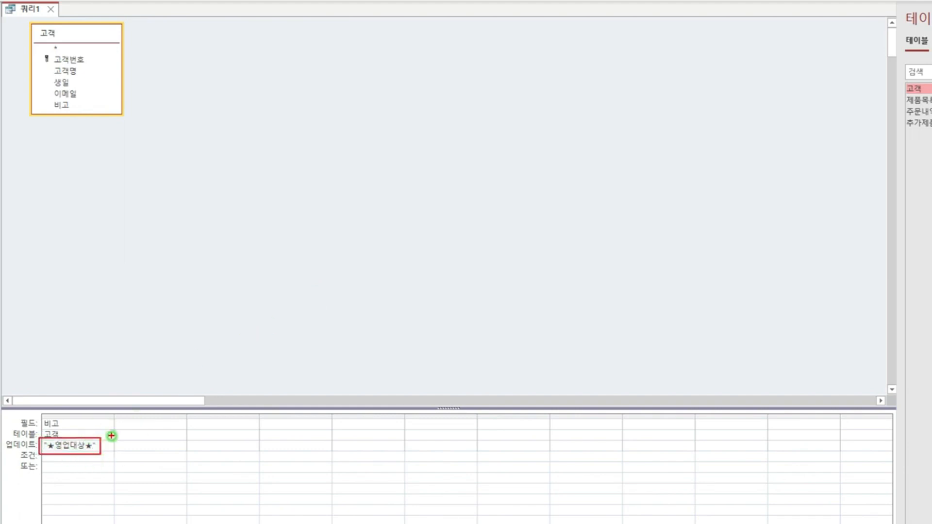
pyautogui.press('b')
pyautogui.moveTo(37, 419); pyautogui.dragTo(115, 514)
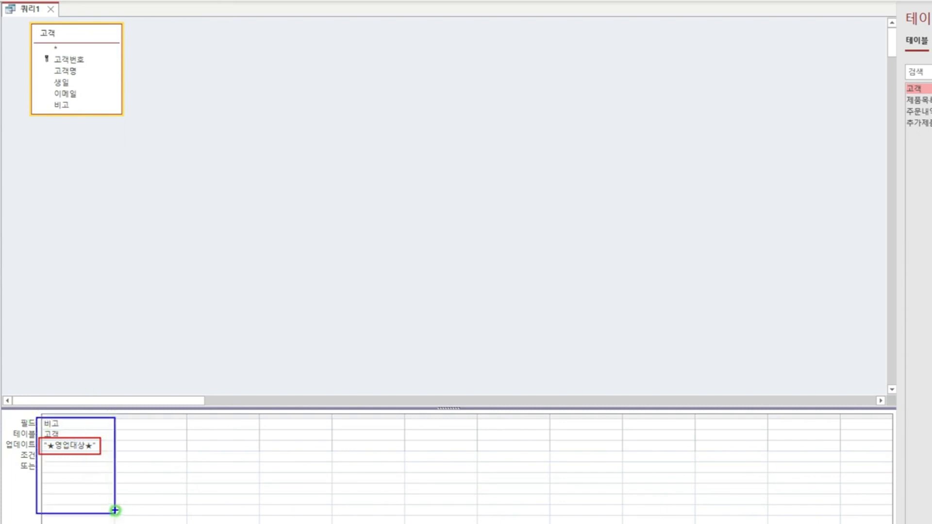
pyautogui.press('Escape')
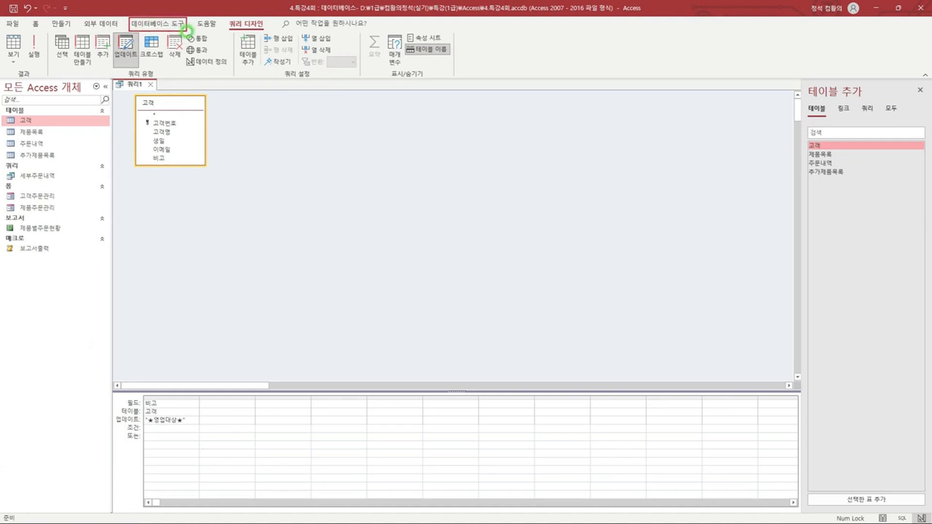
# Examine how the 고객 and 주문내역 tables are related on the 고객번호 field, and return to the query design.
pyautogui.click(144, 24)
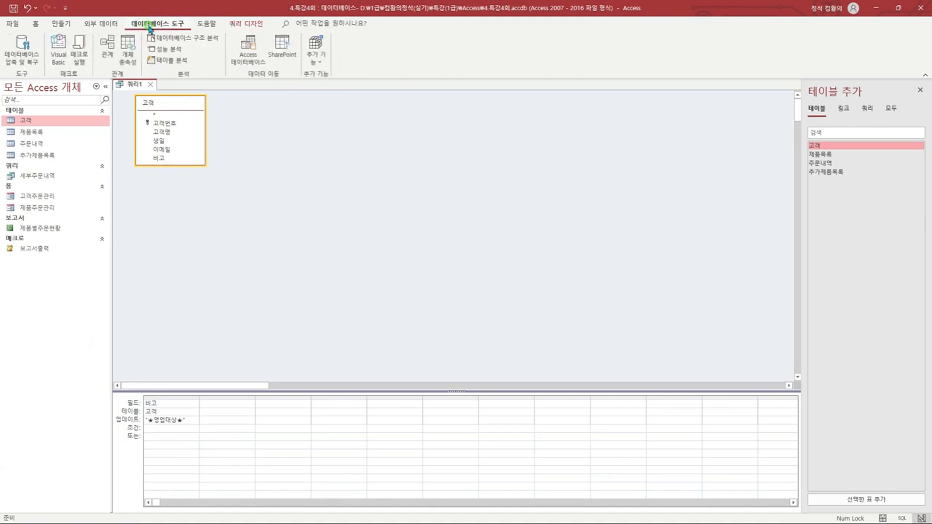
pyautogui.click(107, 54)
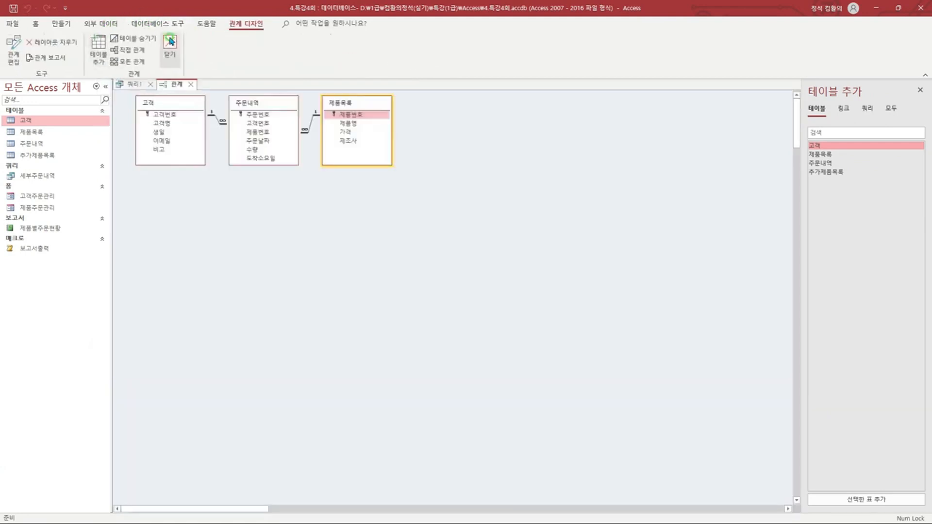
pyautogui.click(170, 103)
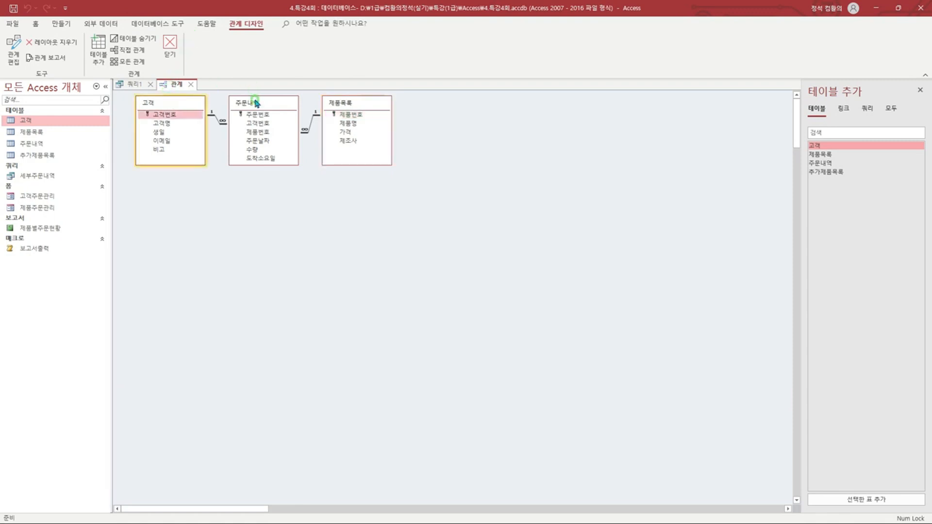
pyautogui.click(231, 104)
pyautogui.click(187, 105)
pyautogui.moveTo(140, 110); pyautogui.dragTo(277, 128)
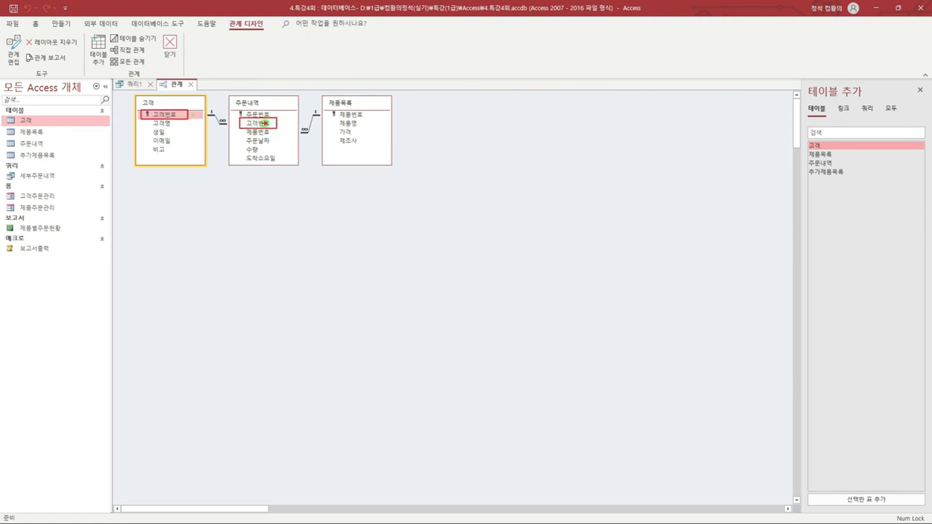
pyautogui.click(138, 85)
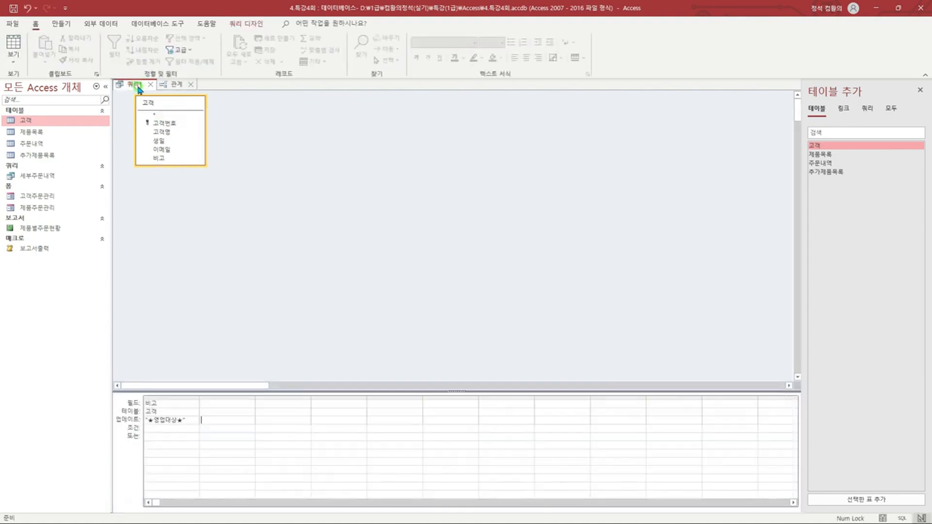
# Add the 고객번호 field with the criterion Not In (select 고객번호 from 주문내역 where 주문날짜 >= #2024-06-01#) and fit its column width.
pyautogui.doubleClick(175, 128)
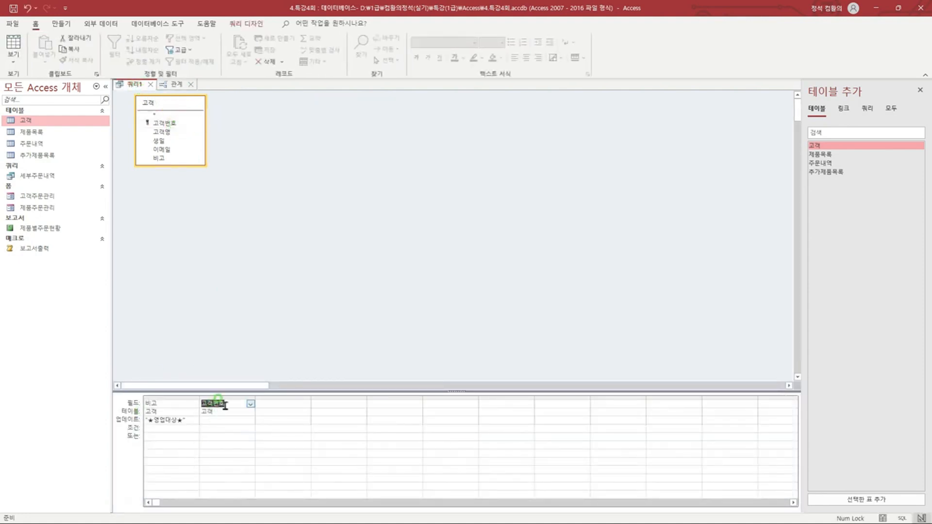
pyautogui.click(203, 424)
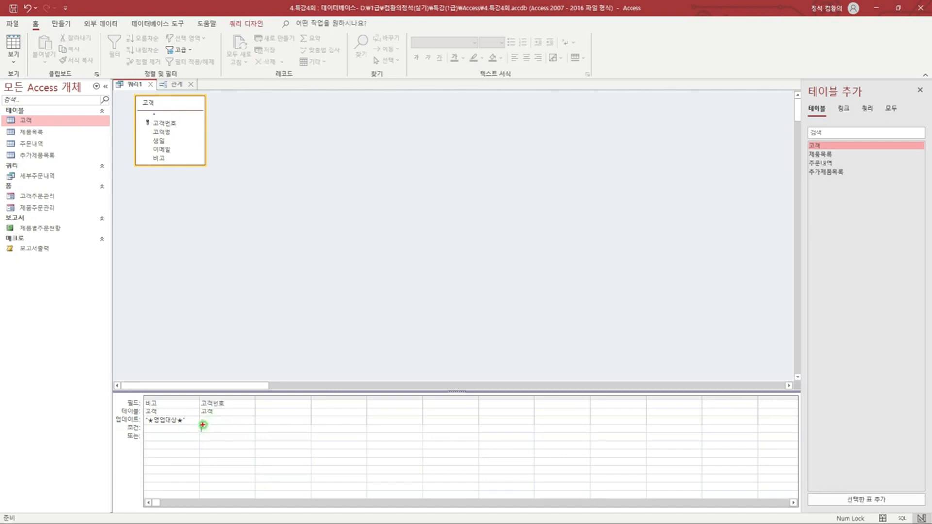
pyautogui.moveTo(200, 424); pyautogui.dragTo(253, 432)
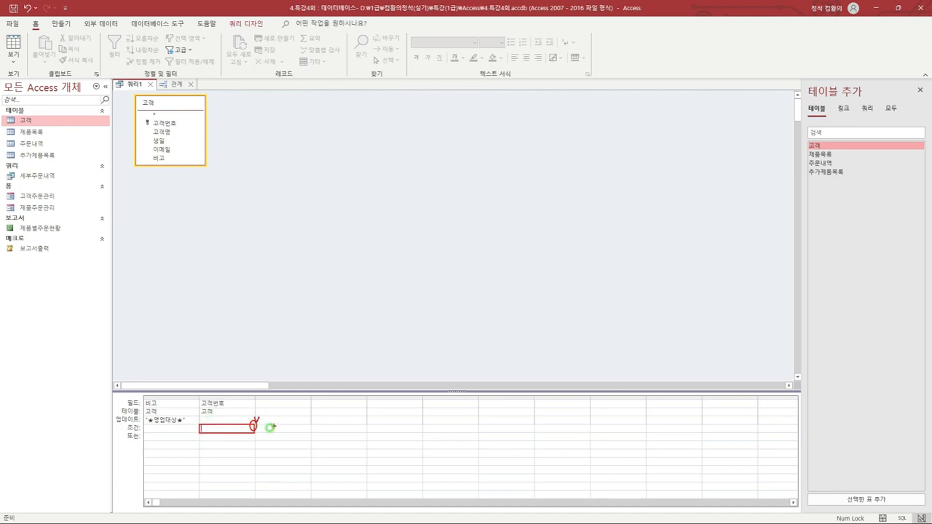
pyautogui.press('Escape')
pyautogui.hotkey('shift', 'F2')
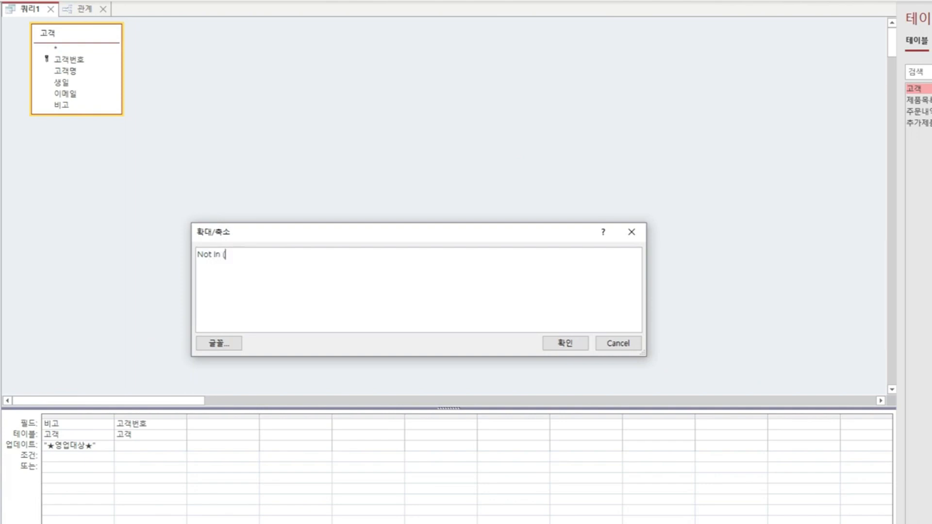
pyautogui.write('Not In (select 고객번호 from ')
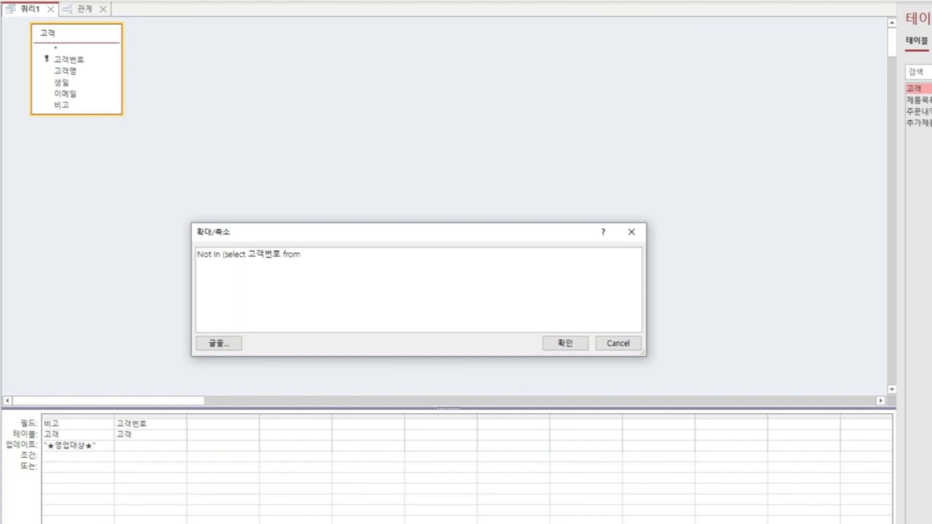
pyautogui.write('주문내역 where 주문날짜 >= #2024-06-01#')
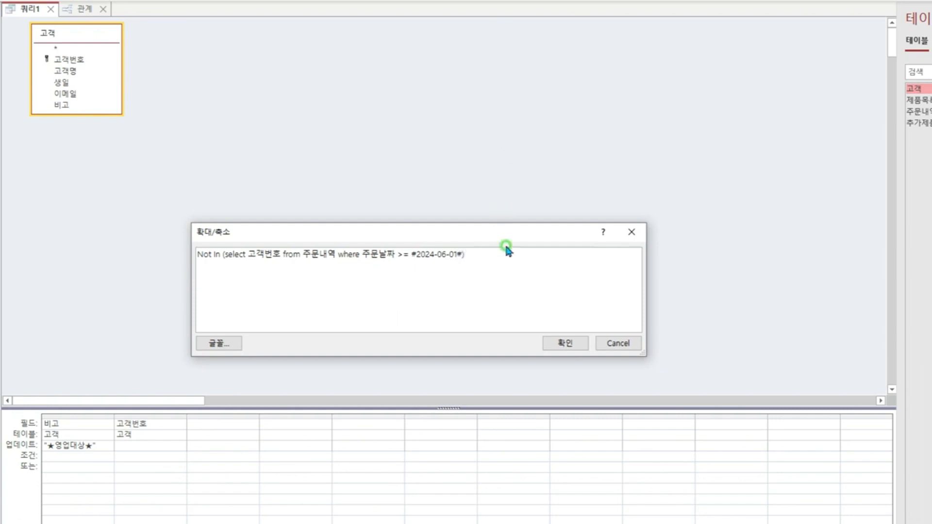
pyautogui.click(565, 344)
pyautogui.doubleClick(187, 416)
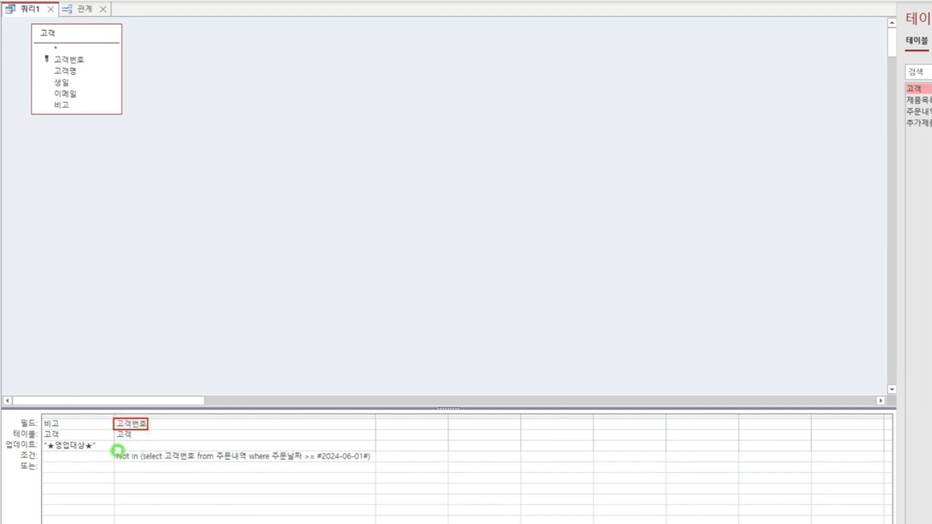
pyautogui.moveTo(115, 450); pyautogui.dragTo(374, 463)
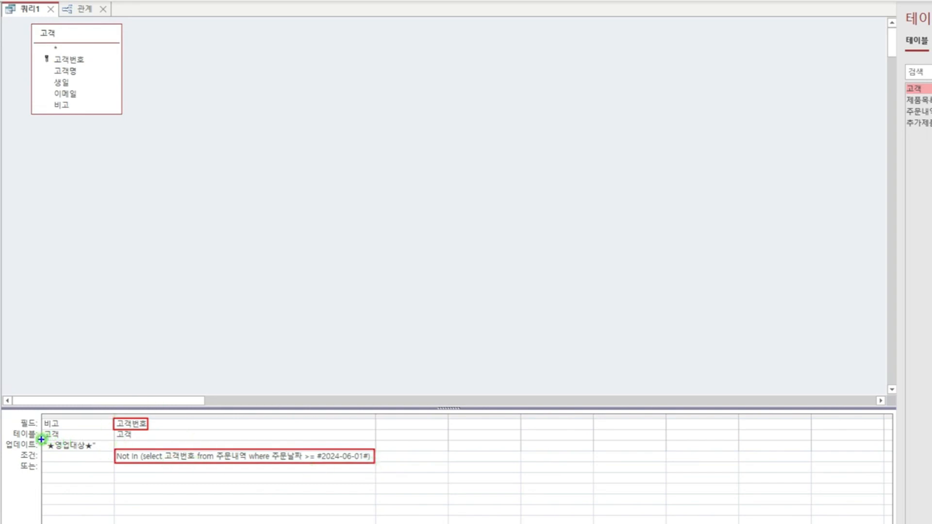
pyautogui.moveTo(41, 439)
pyautogui.mouseDown()
pyautogui.moveTo(103, 452)
pyautogui.moveTo(108, 428)
pyautogui.mouseUp()
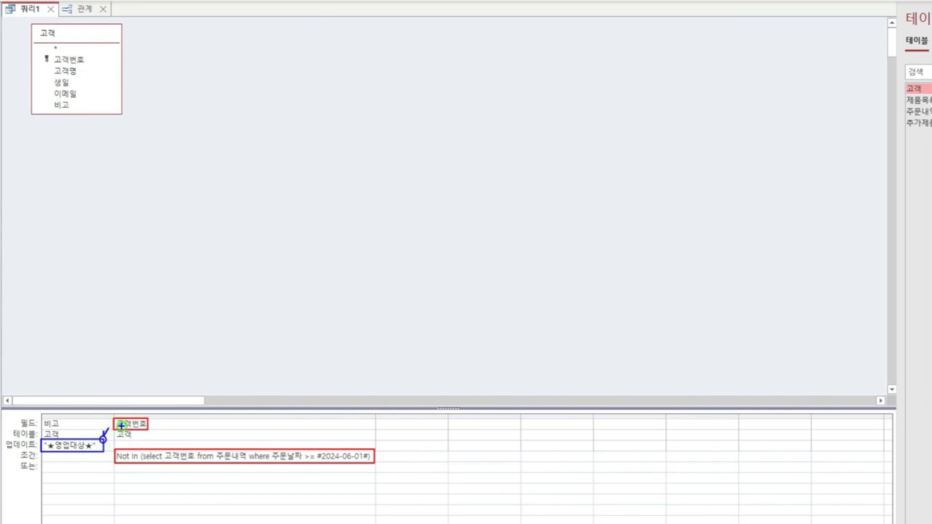
pyautogui.press('Escape')
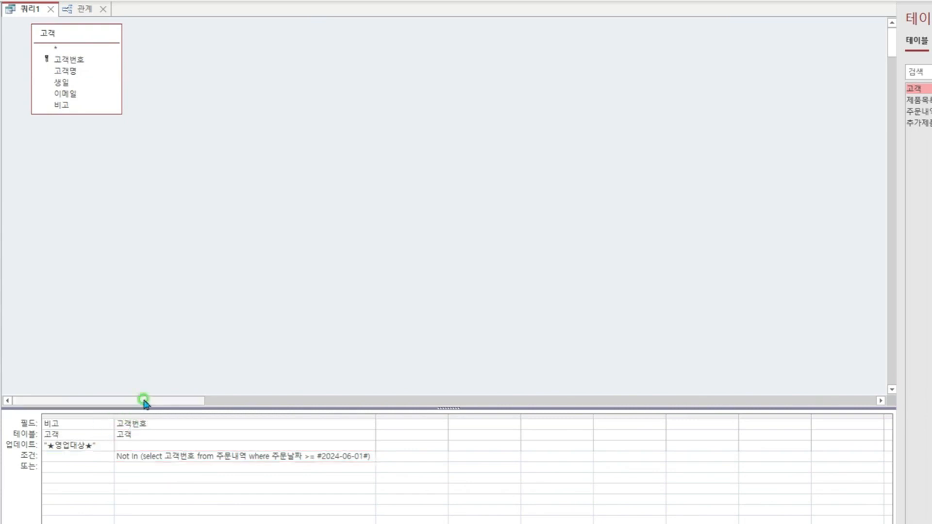
# Save the update query under the name 영업대상고객처리.
pyautogui.rightClick(18, 10)
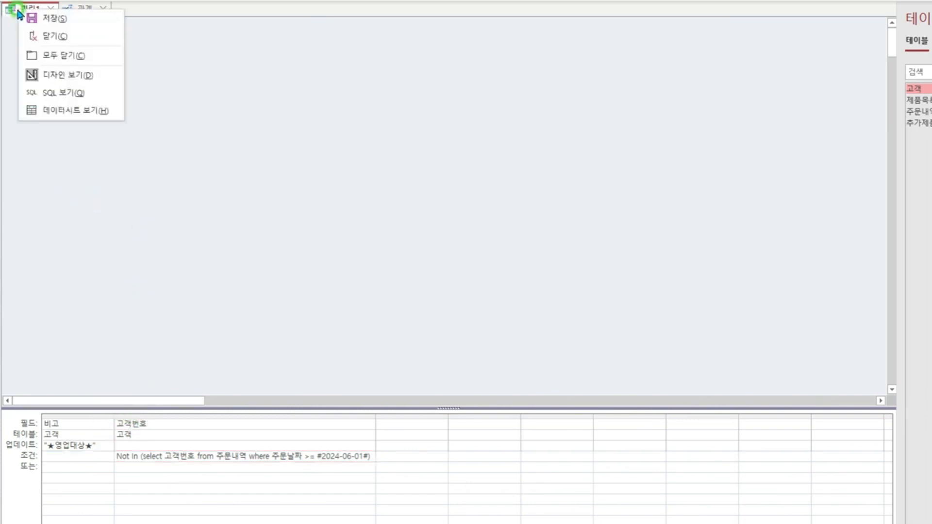
pyautogui.click(49, 18)
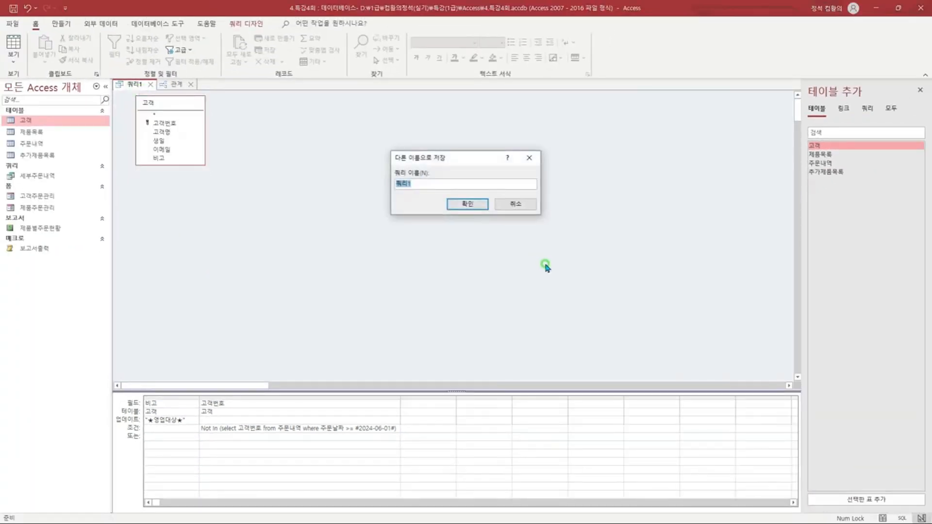
pyautogui.write('ㅇ')
pyautogui.write('업대상고객처리')
pyautogui.press('Return')
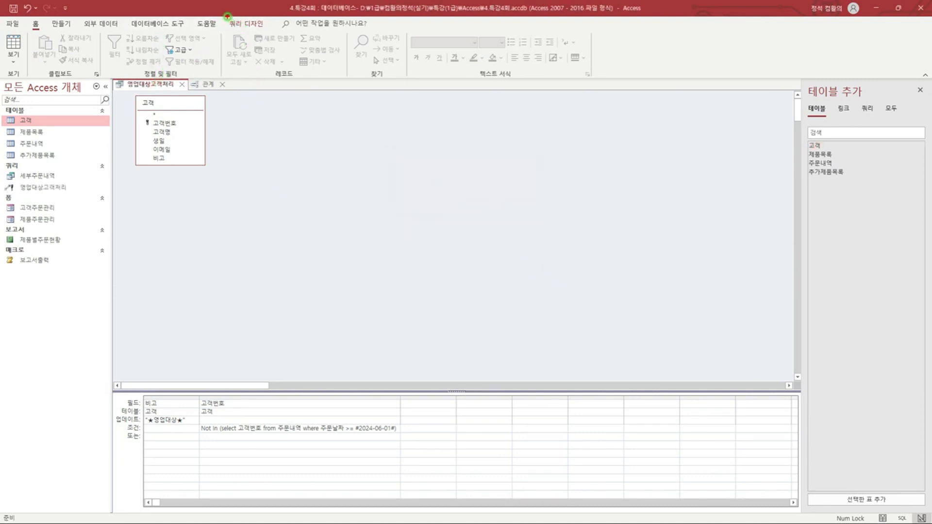
# Run the 영업대상고객처리 update query and accept updating the records.
pyautogui.click(239, 24)
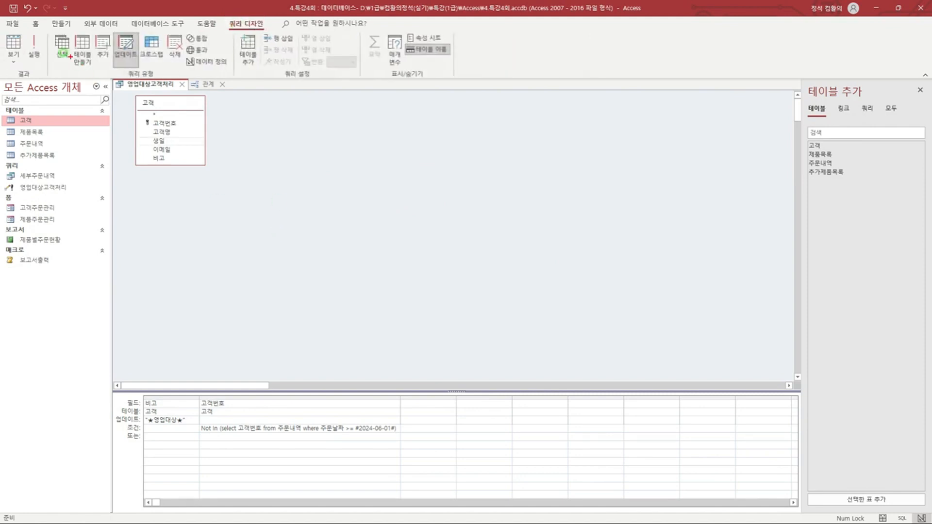
pyautogui.click(32, 41)
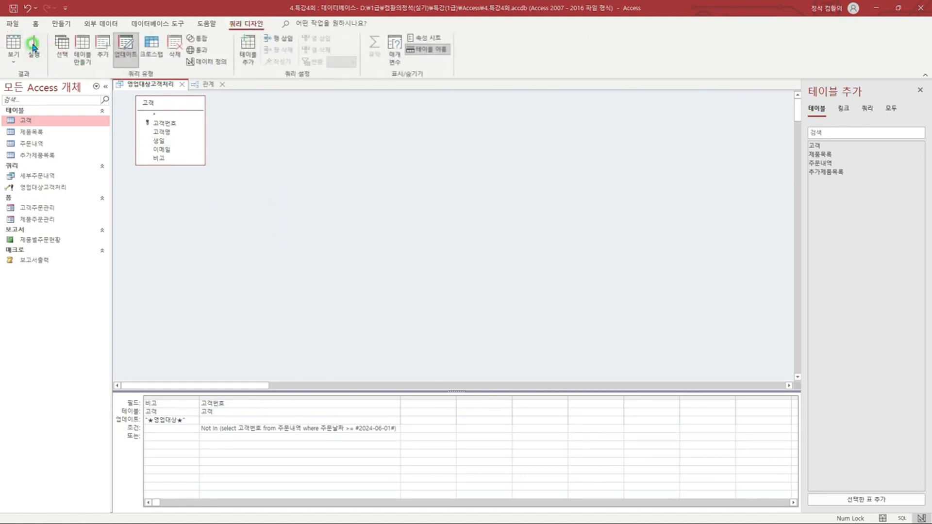
pyautogui.moveTo(445, 271); pyautogui.dragTo(470, 271)
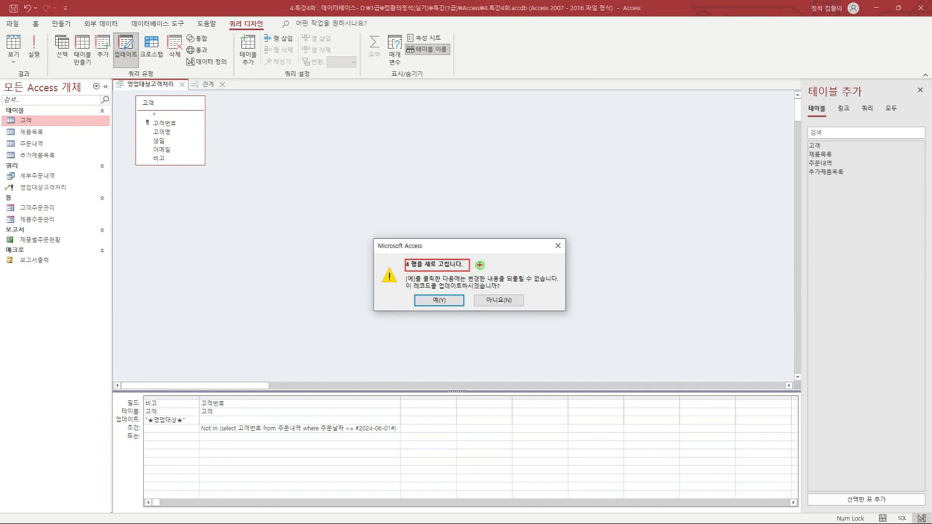
pyautogui.press('Escape')
pyautogui.click(435, 300)
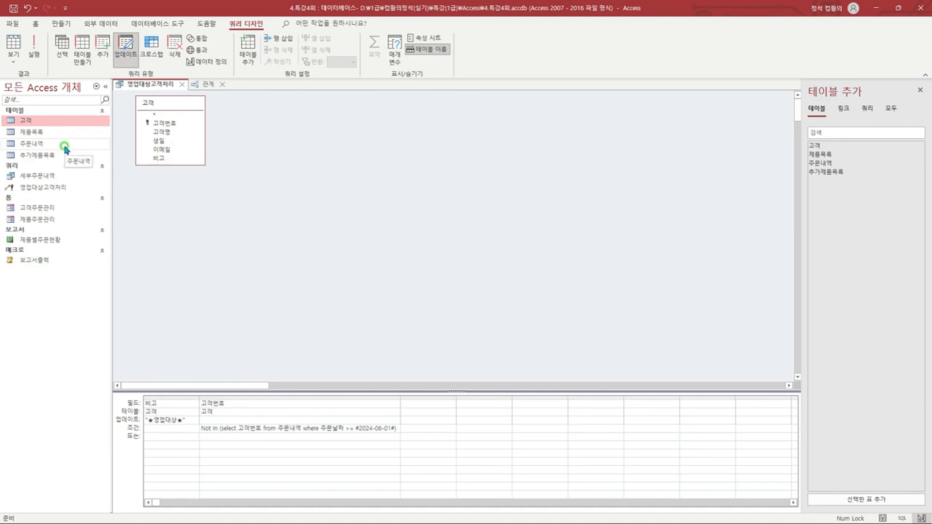
# Open the 고객 table and check the values in its 비고 column.
pyautogui.moveTo(2, 114); pyautogui.dragTo(74, 127)
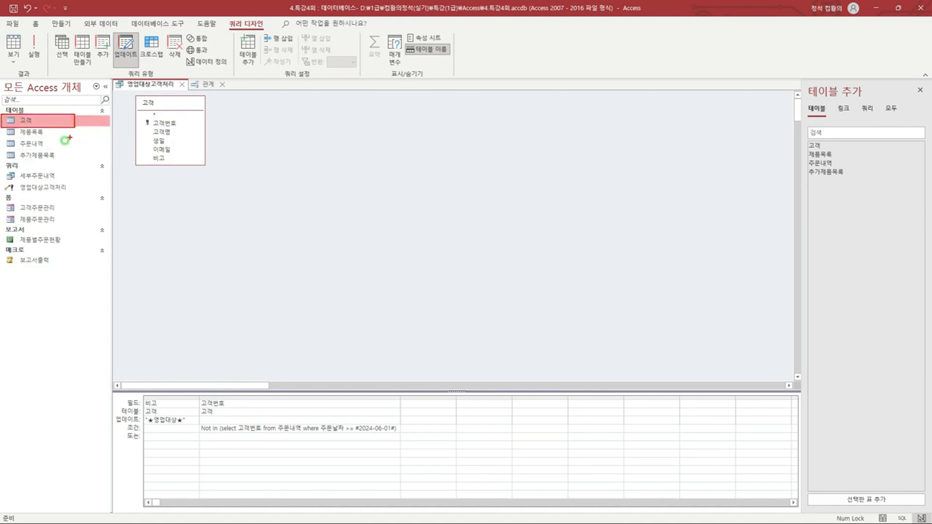
pyautogui.press('Escape')
pyautogui.doubleClick(39, 121)
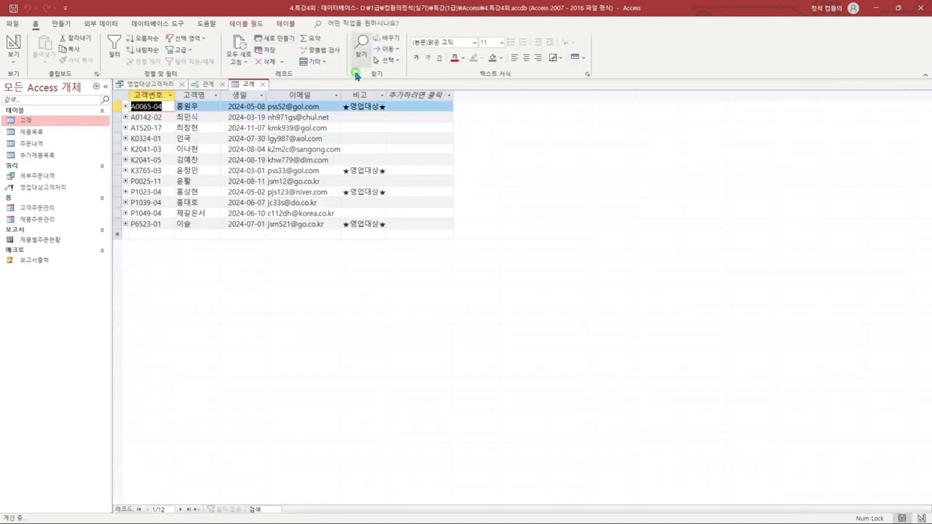
pyautogui.moveTo(341, 89); pyautogui.dragTo(387, 238)
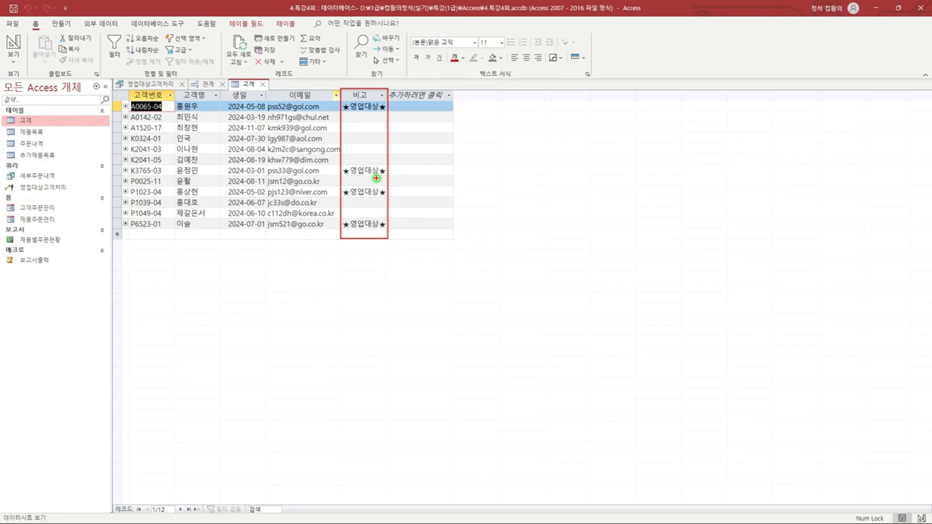
pyautogui.rightClick(376, 178)
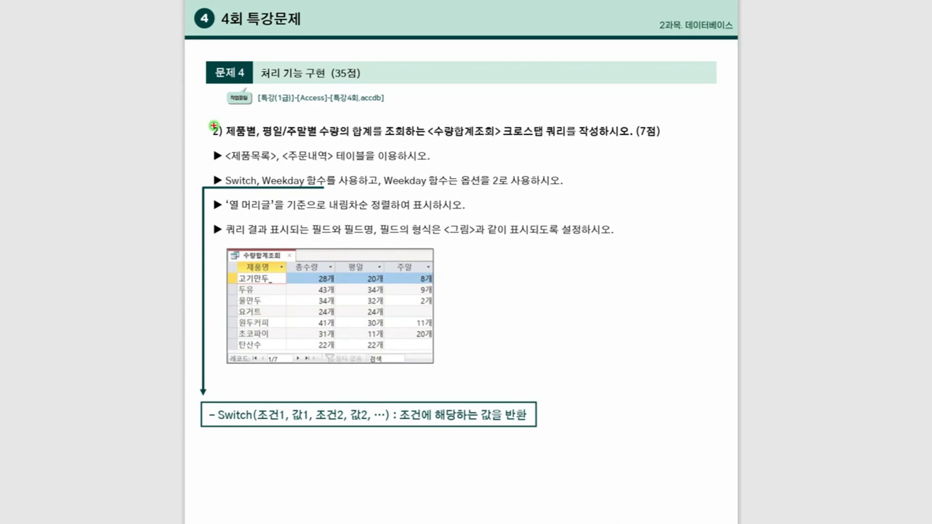
pyautogui.moveTo(224, 139); pyautogui.dragTo(343, 138)
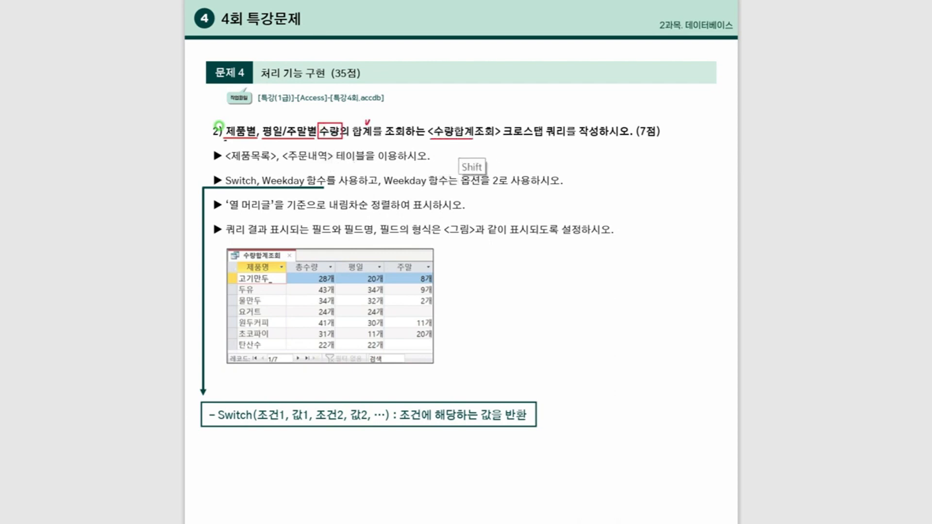
pyautogui.moveTo(430, 139); pyautogui.dragTo(495, 139)
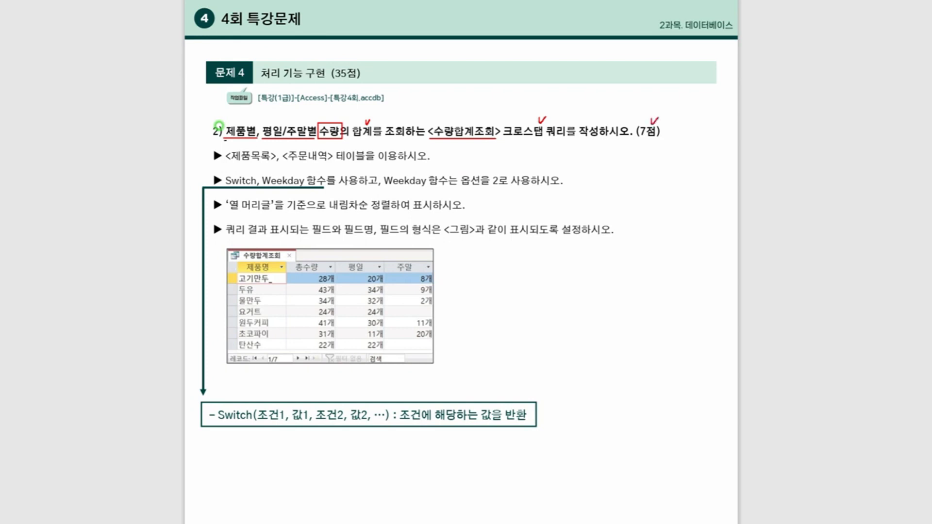
pyautogui.moveTo(267, 144)
pyautogui.mouseDown()
pyautogui.moveTo(325, 151)
pyautogui.moveTo(329, 142)
pyautogui.mouseUp()
pyautogui.moveTo(252, 173); pyautogui.dragTo(256, 167)
pyautogui.moveTo(386, 167)
pyautogui.mouseDown()
pyautogui.moveTo(374, 198)
pyautogui.moveTo(485, 188)
pyautogui.moveTo(498, 175)
pyautogui.mouseUp()
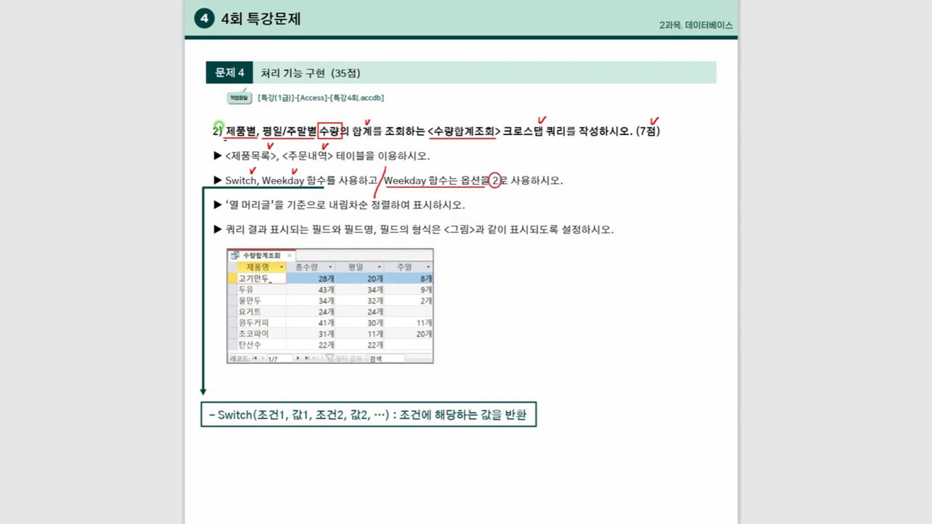
pyautogui.moveTo(384, 173)
pyautogui.mouseDown()
pyautogui.moveTo(427, 188)
pyautogui.moveTo(467, 159)
pyautogui.mouseUp()
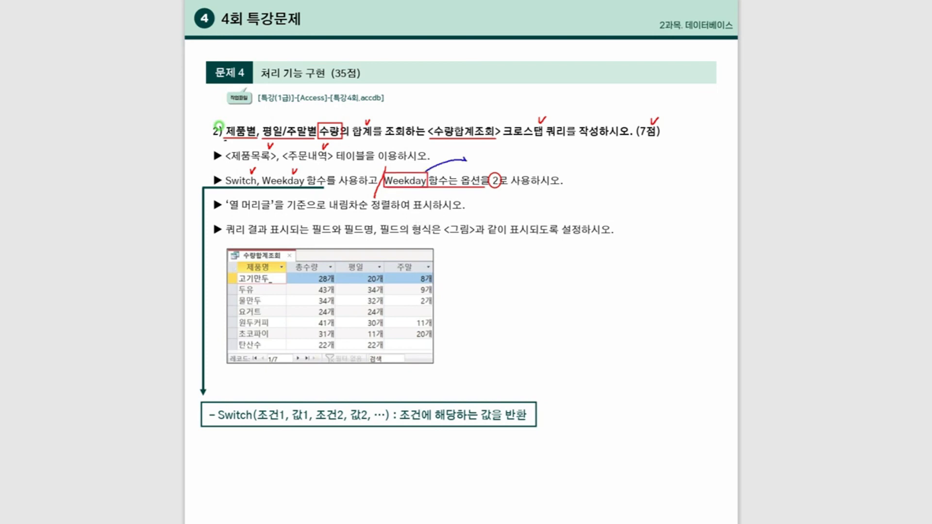
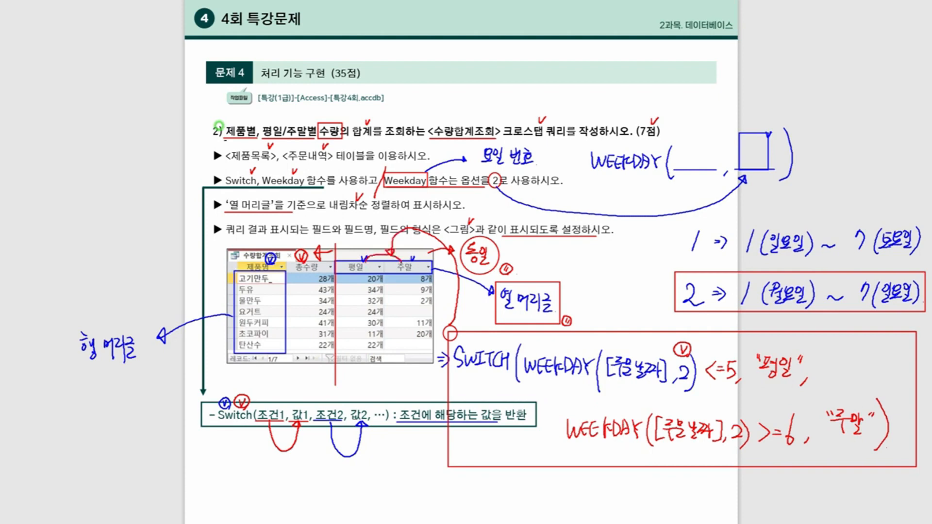
pyautogui.moveTo(914, 324); pyautogui.dragTo(929, 316)
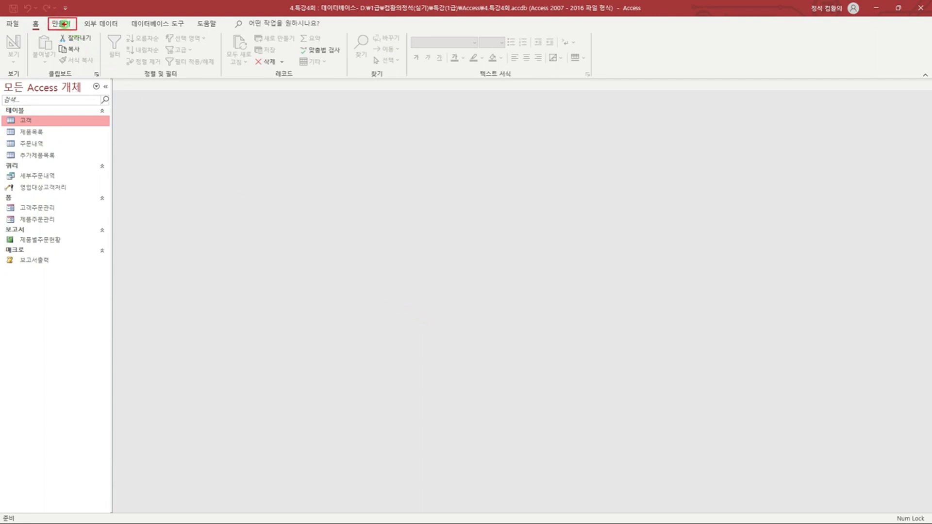
# Create a crosstab query in design view from the 제품목록 and 주문내역 tables, enlarging the 주문내역 field list to show all fields.
pyautogui.click(61, 24)
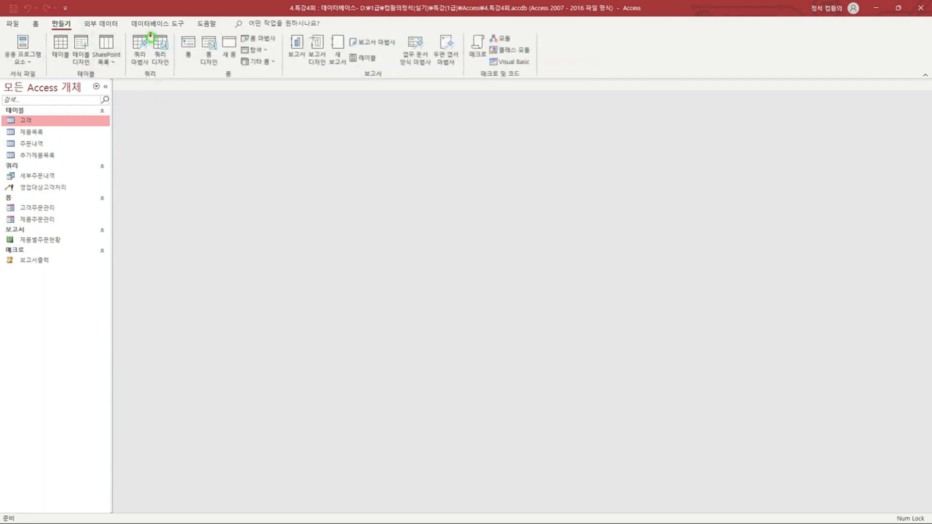
pyautogui.click(161, 51)
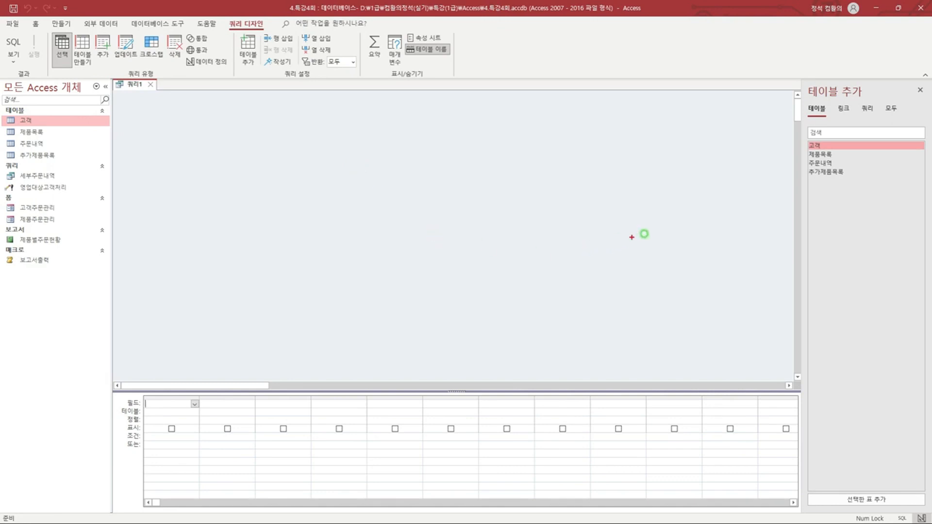
pyautogui.doubleClick(825, 154)
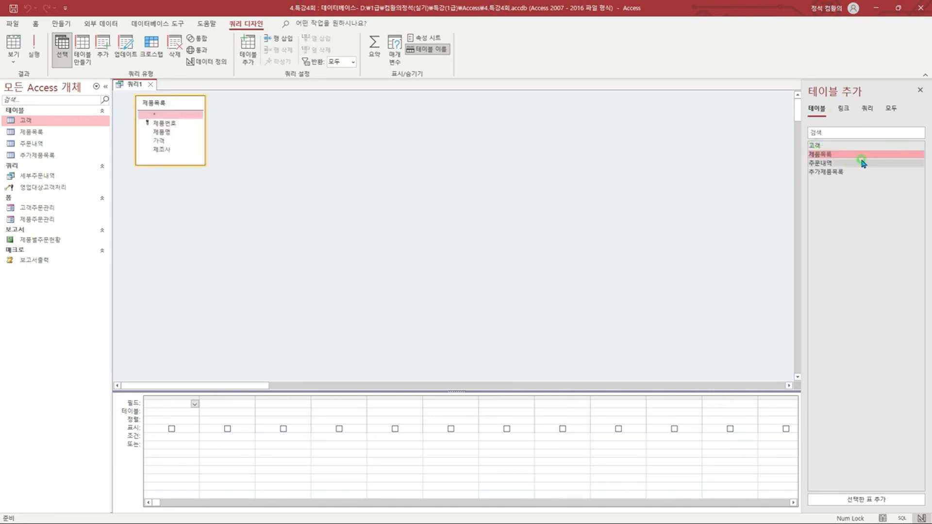
pyautogui.doubleClick(862, 163)
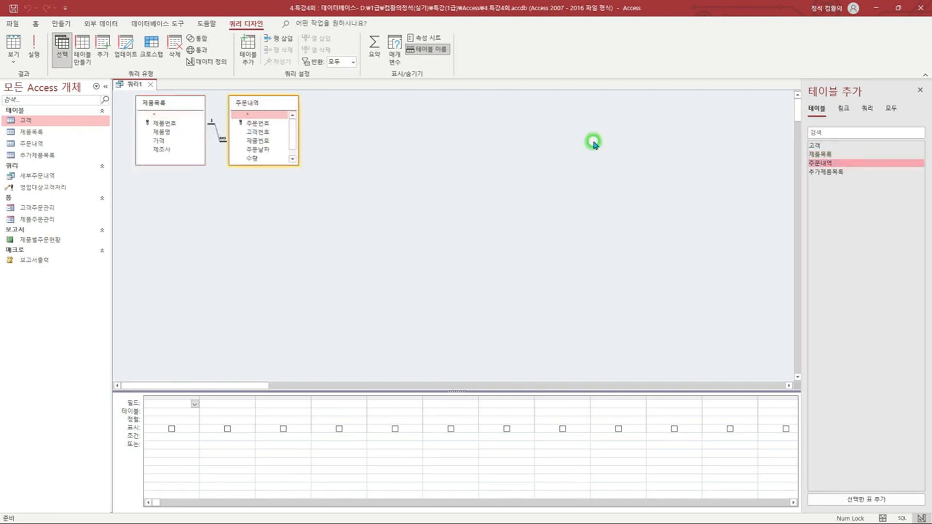
pyautogui.moveTo(301, 166); pyautogui.dragTo(306, 178)
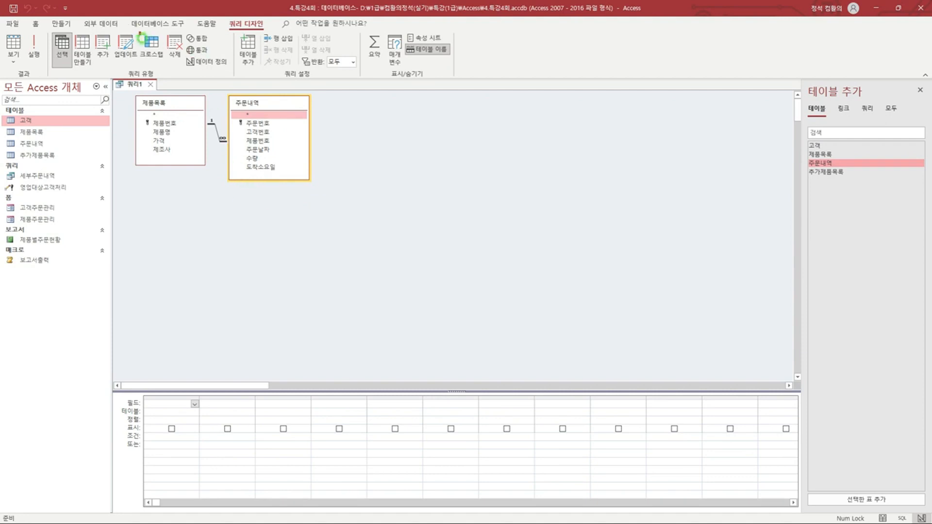
pyautogui.click(158, 53)
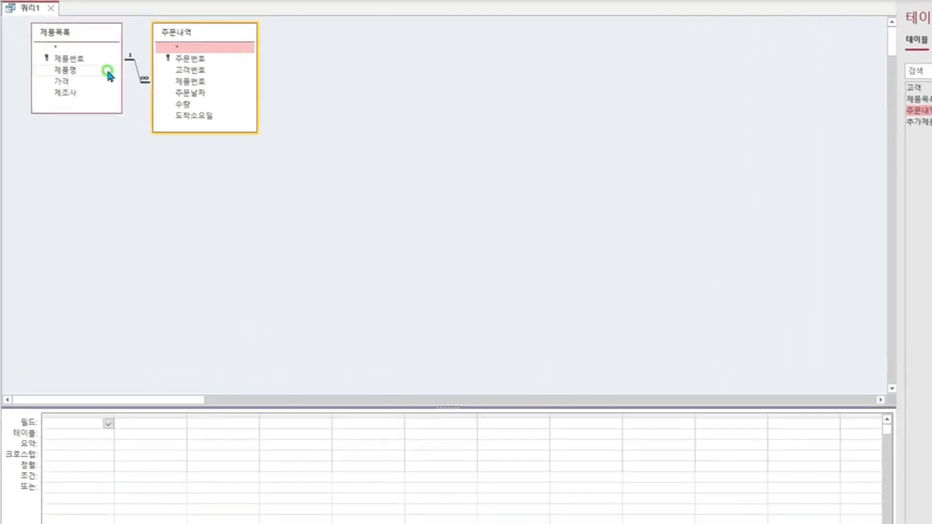
# Add the 제품명 field from 제품목록 to the crosstab query as 행 머리글.
pyautogui.doubleClick(107, 73)
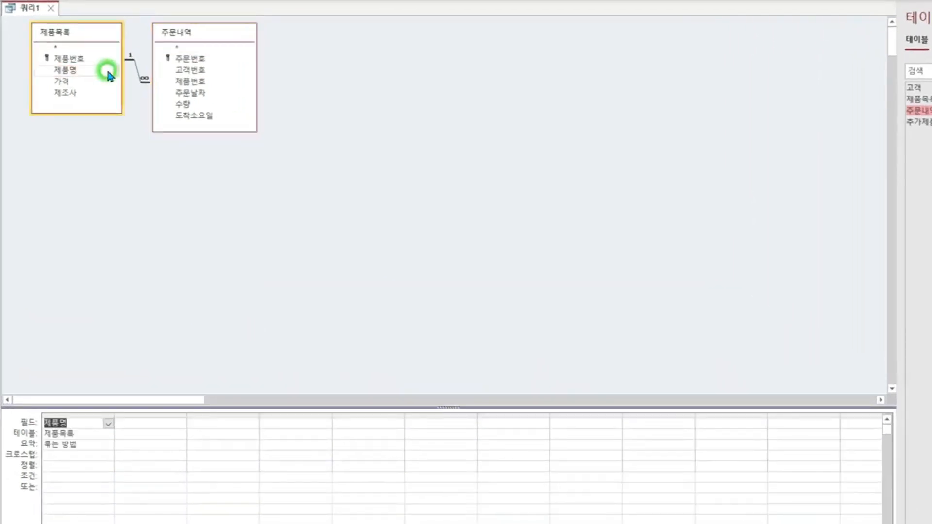
pyautogui.click(106, 456)
pyautogui.click(104, 465)
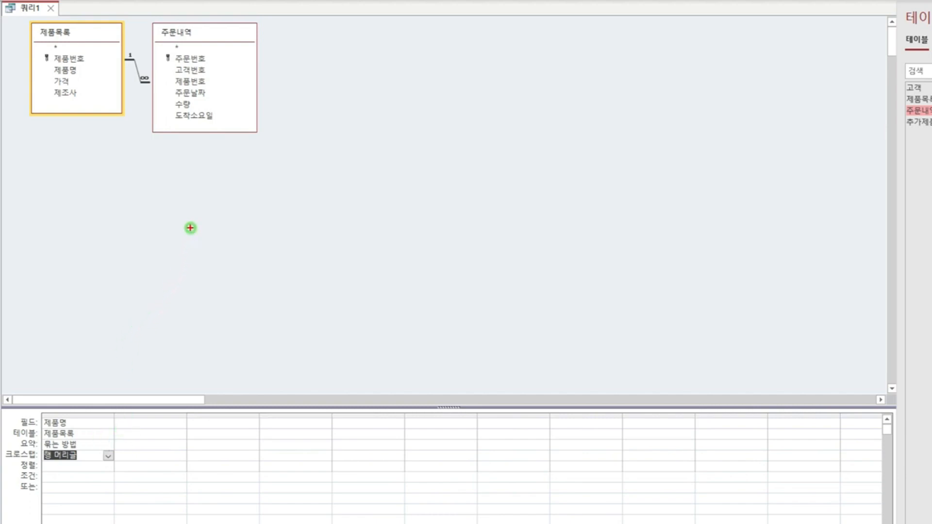
# Enter the expression Switch(Weekday([주문날짜],2)<=5, "평일", Weekday([주문날짜],2)>=6, "주말") as the second field of the query.
pyautogui.click(178, 92)
pyautogui.moveTo(219, 84)
pyautogui.mouseDown()
pyautogui.moveTo(226, 97)
pyautogui.moveTo(234, 76)
pyautogui.mouseUp()
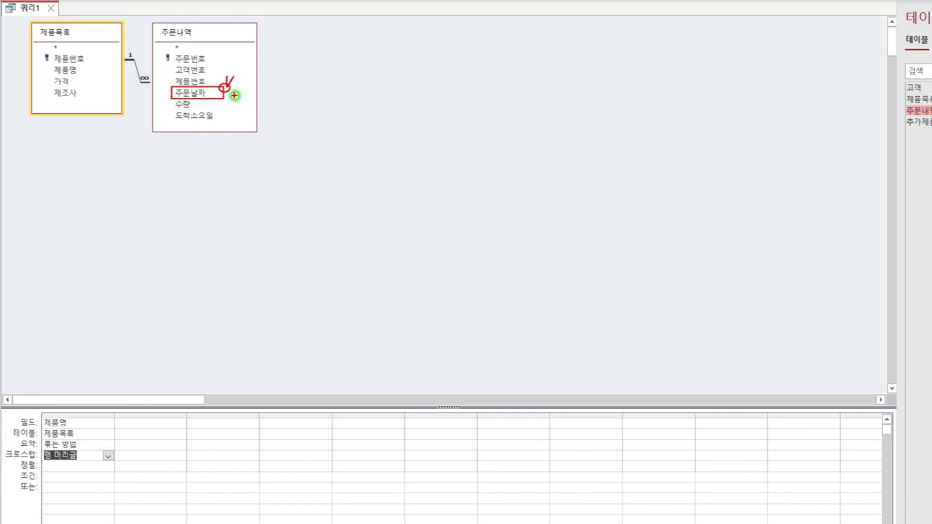
pyautogui.click(127, 421)
pyautogui.moveTo(112, 416)
pyautogui.mouseDown()
pyautogui.moveTo(178, 523)
pyautogui.moveTo(188, 523)
pyautogui.mouseUp()
pyautogui.press('b')
pyautogui.moveTo(112, 416); pyautogui.dragTo(187, 429)
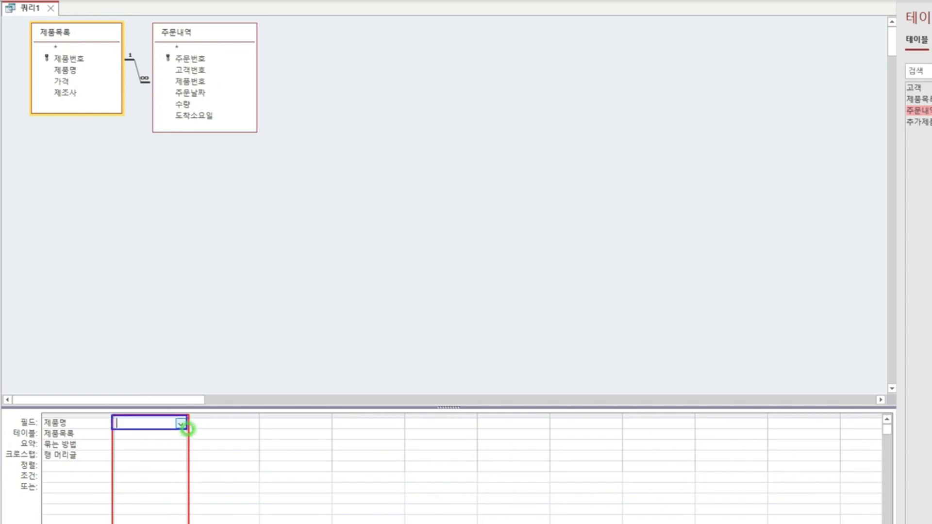
pyautogui.press('e')
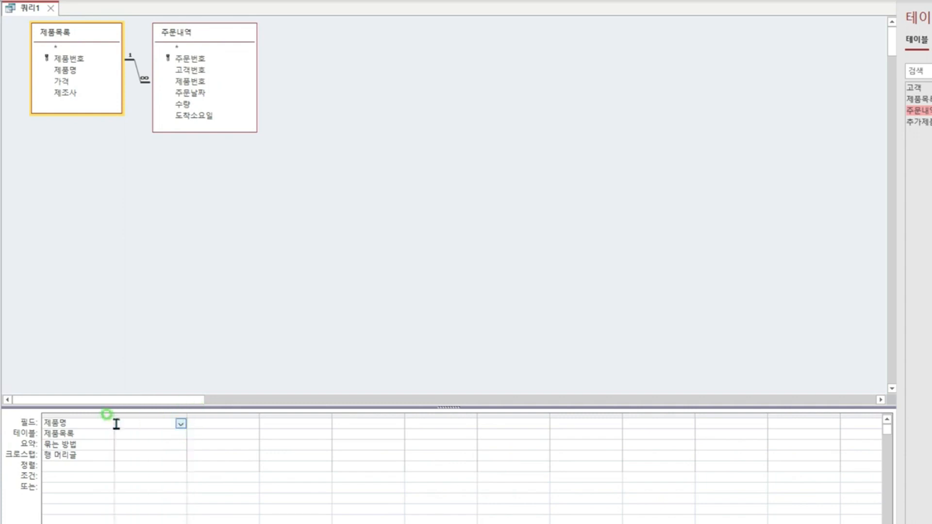
pyautogui.hotkey('shift', 'F2')
pyautogui.moveTo(276, 185); pyautogui.dragTo(258, 224)
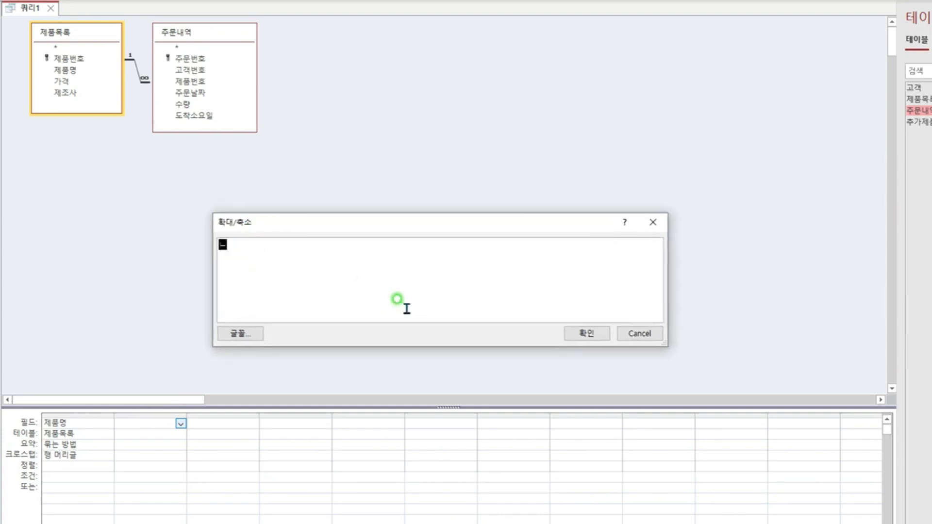
pyautogui.write('Switch(Weekday([주문날짜],2)<')
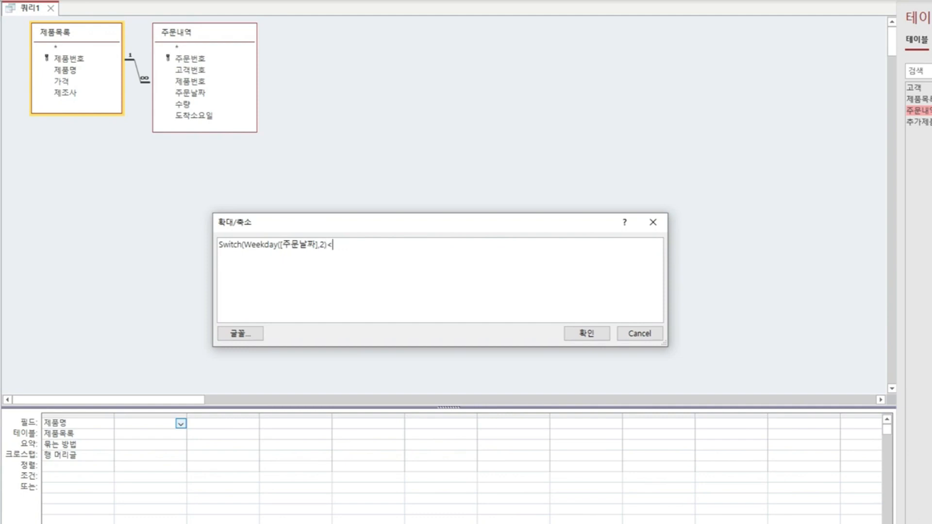
pyautogui.write('=5, "평일", Weekday(')
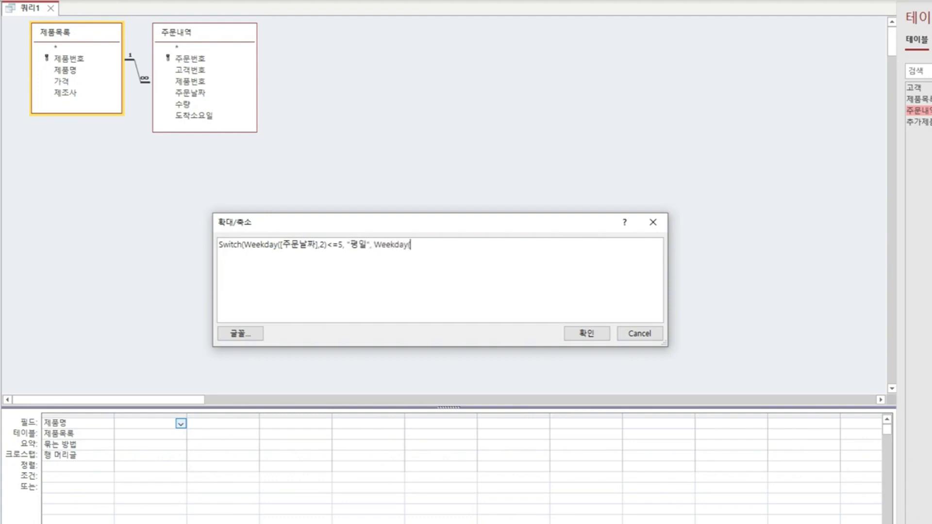
pyautogui.write('[주문날짜],2)>=6, "주말")')
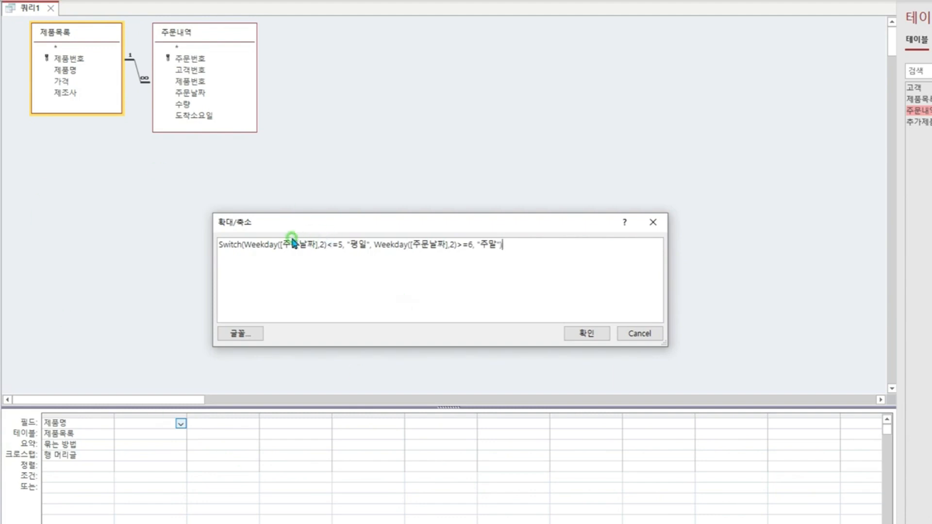
pyautogui.moveTo(228, 232)
pyautogui.mouseDown()
pyautogui.moveTo(509, 267)
pyautogui.moveTo(516, 228)
pyautogui.mouseUp()
pyautogui.press('Escape')
pyautogui.hotkey('ctrl', '2')
pyautogui.moveTo(213, 233)
pyautogui.mouseDown()
pyautogui.moveTo(470, 261)
pyautogui.moveTo(508, 256)
pyautogui.moveTo(510, 224)
pyautogui.moveTo(514, 232)
pyautogui.mouseUp()
pyautogui.press('Escape')
pyautogui.click(586, 333)
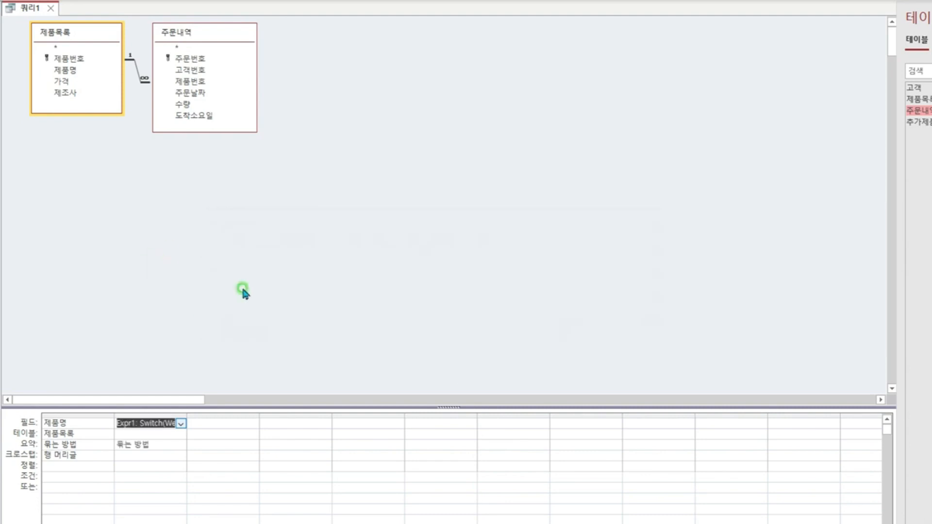
# Fit the Switch expression's column width to its content and set its crosstab role to 열 머리글.
pyautogui.doubleClick(187, 414)
pyautogui.click(149, 454)
pyautogui.click(409, 456)
pyautogui.click(387, 477)
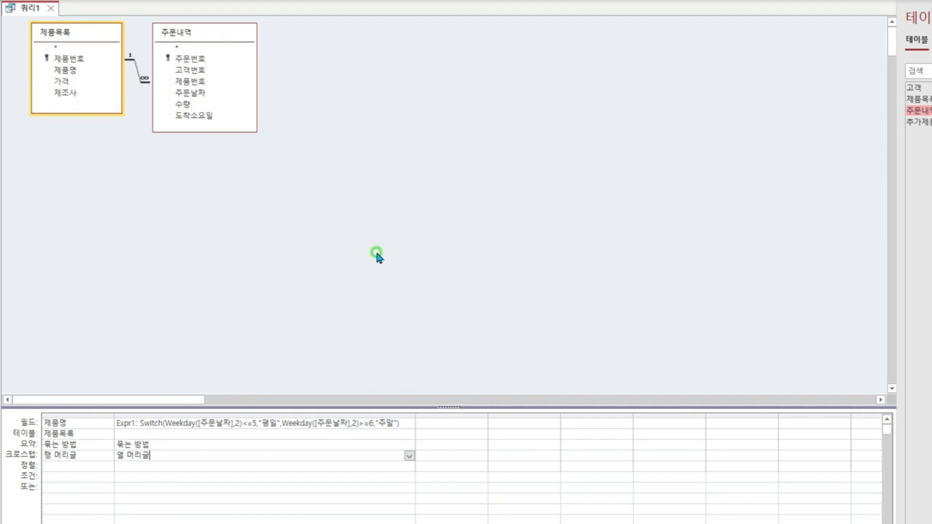
# Add the 수량 field from 주문내역 with the total 합계 and the crosstab role 값.
pyautogui.doubleClick(183, 104)
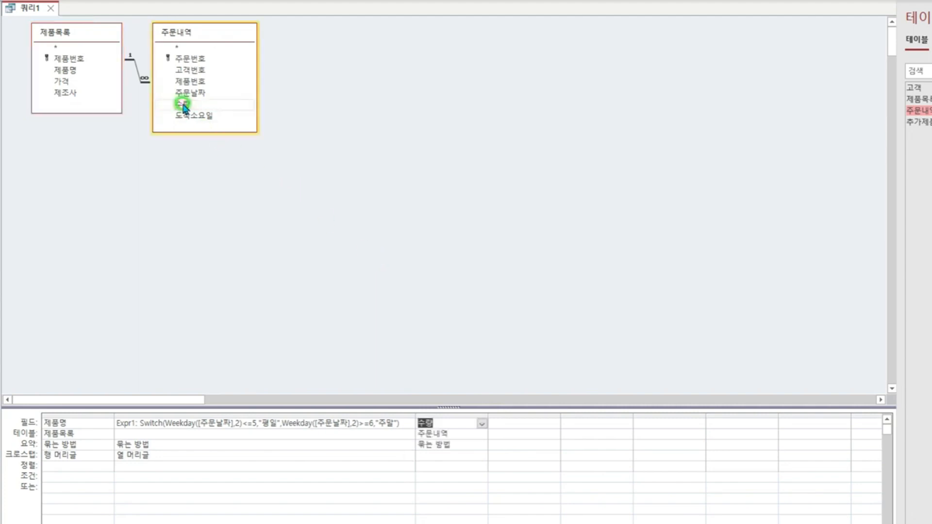
pyautogui.click(481, 443)
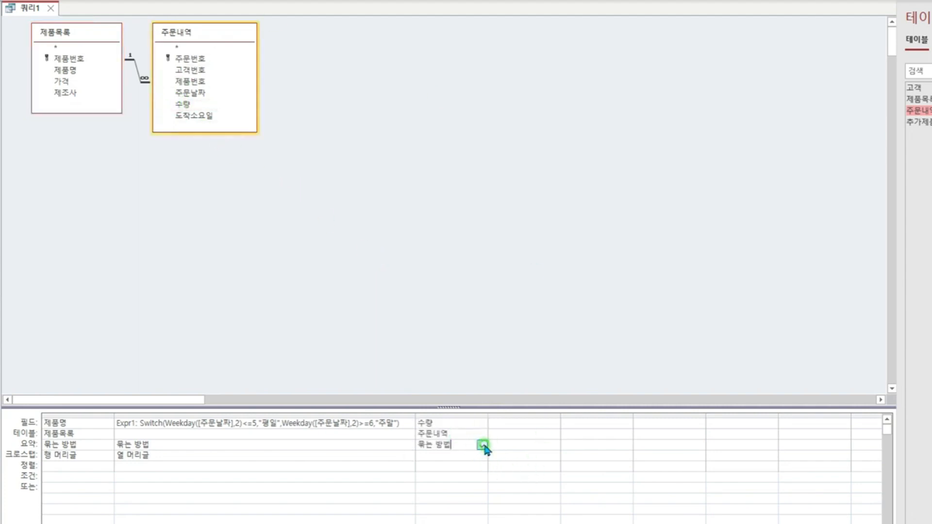
pyautogui.click(482, 445)
pyautogui.click(475, 466)
pyautogui.click(444, 456)
pyautogui.click(481, 456)
pyautogui.click(469, 485)
# Add the 수량 field a second time with the total 합계 and the crosstab role 행 머리글.
pyautogui.doubleClick(197, 104)
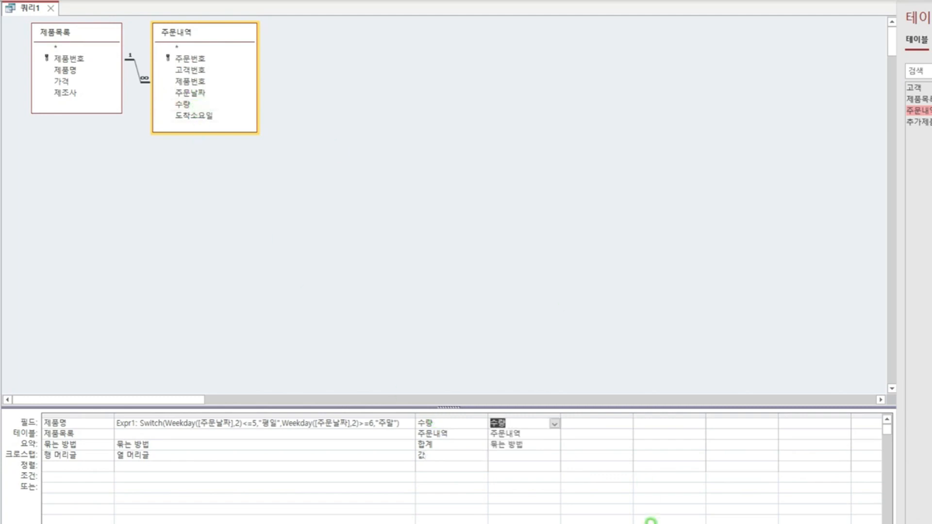
pyautogui.click(554, 446)
pyautogui.click(554, 446)
pyautogui.click(536, 457)
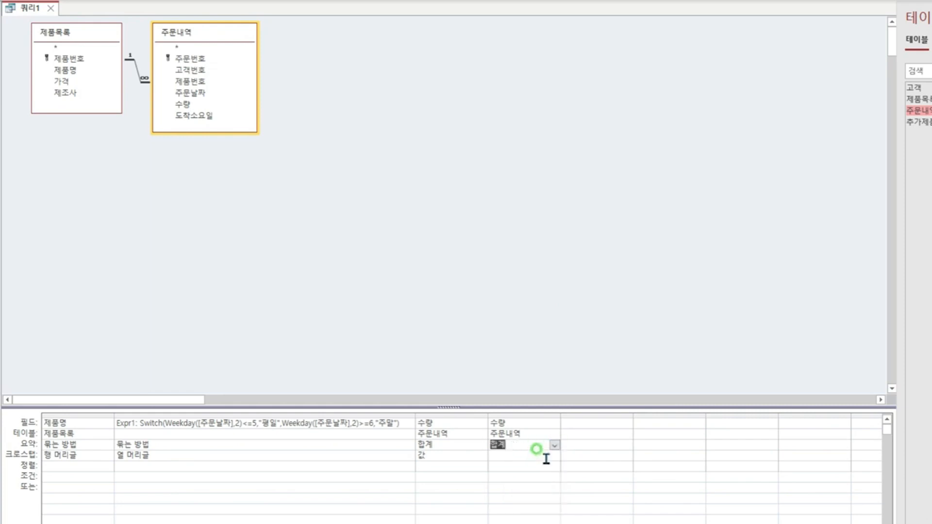
pyautogui.click(550, 455)
pyautogui.click(553, 455)
pyautogui.click(534, 465)
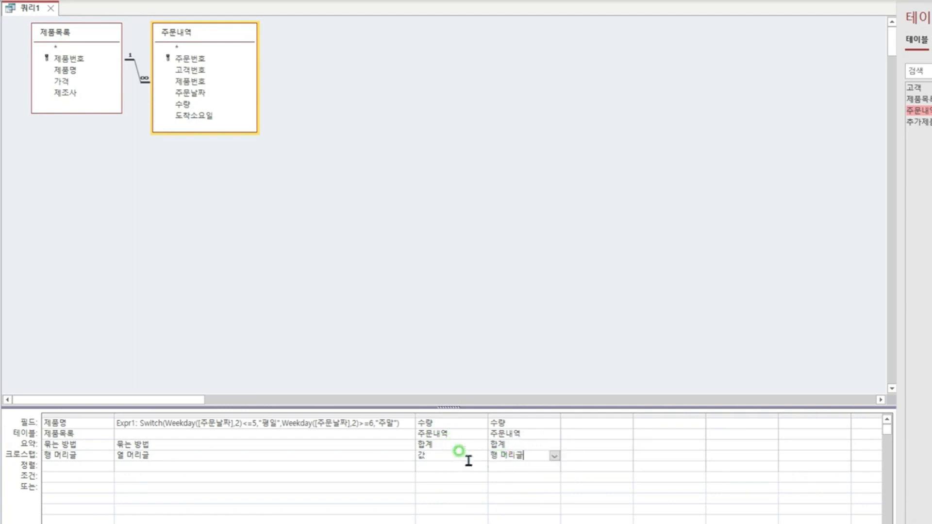
# Sort the Switch expression column in descending order (내림차순).
pyautogui.click(353, 464)
pyautogui.click(409, 466)
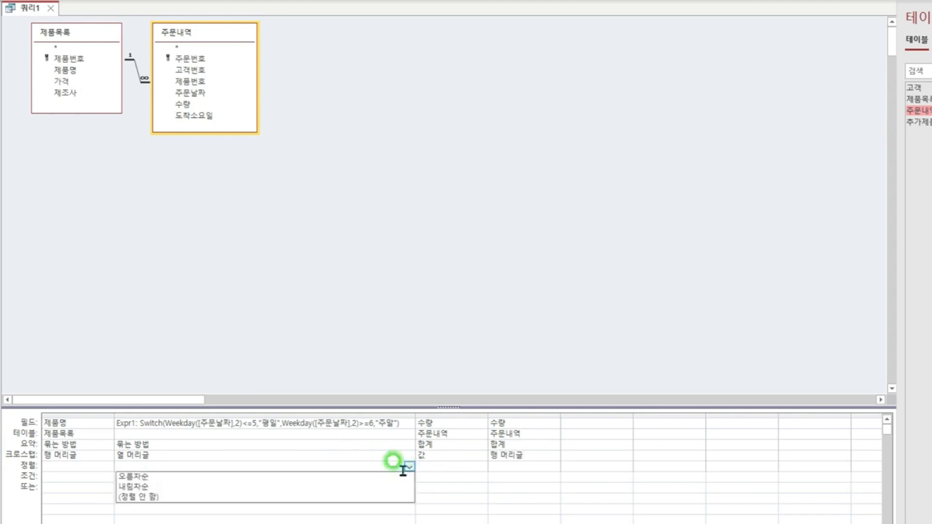
pyautogui.click(388, 487)
pyautogui.click(319, 465)
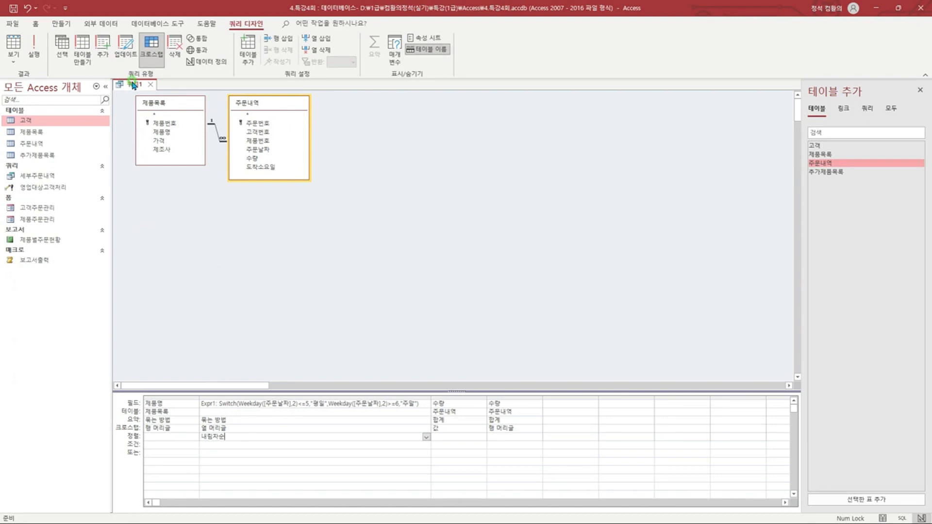
# Show the crosstab query as a datasheet and check the column headings, their order and the quantity values.
pyautogui.rightClick(133, 85)
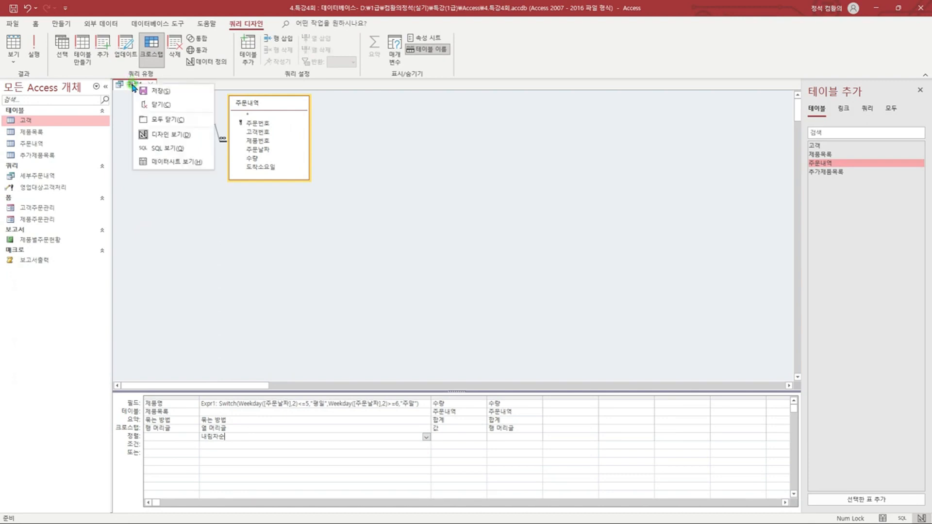
pyautogui.click(165, 162)
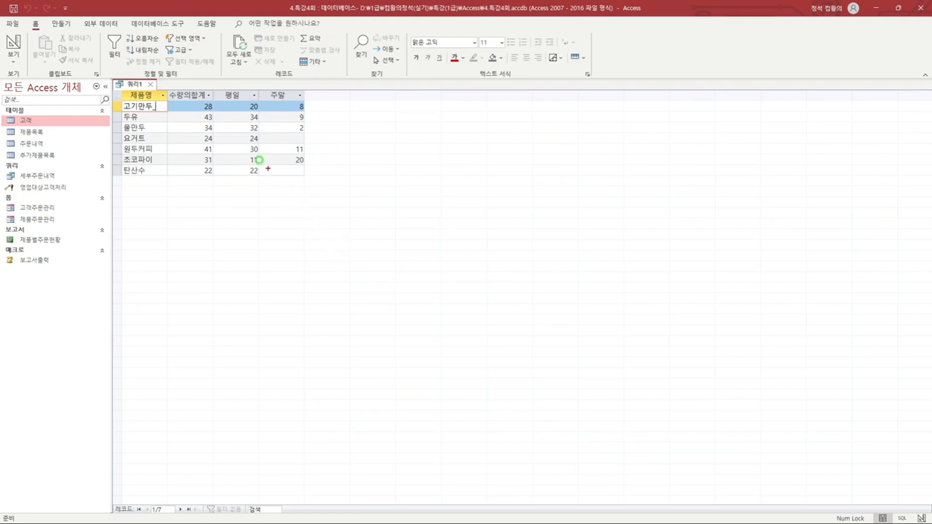
pyautogui.moveTo(187, 101)
pyautogui.mouseDown()
pyautogui.moveTo(306, 162)
pyautogui.moveTo(305, 174)
pyautogui.mouseUp()
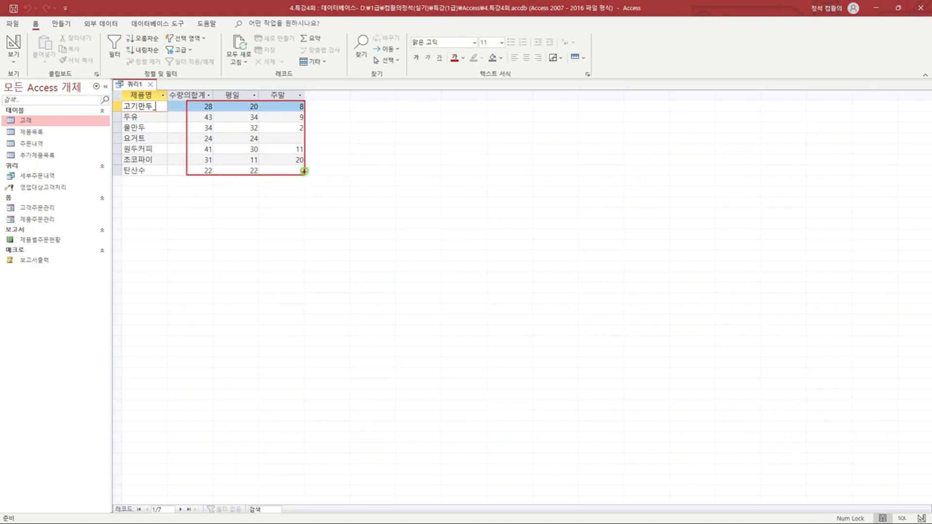
pyautogui.moveTo(169, 91); pyautogui.dragTo(212, 101)
pyautogui.moveTo(212, 84); pyautogui.dragTo(208, 87)
pyautogui.press('Escape')
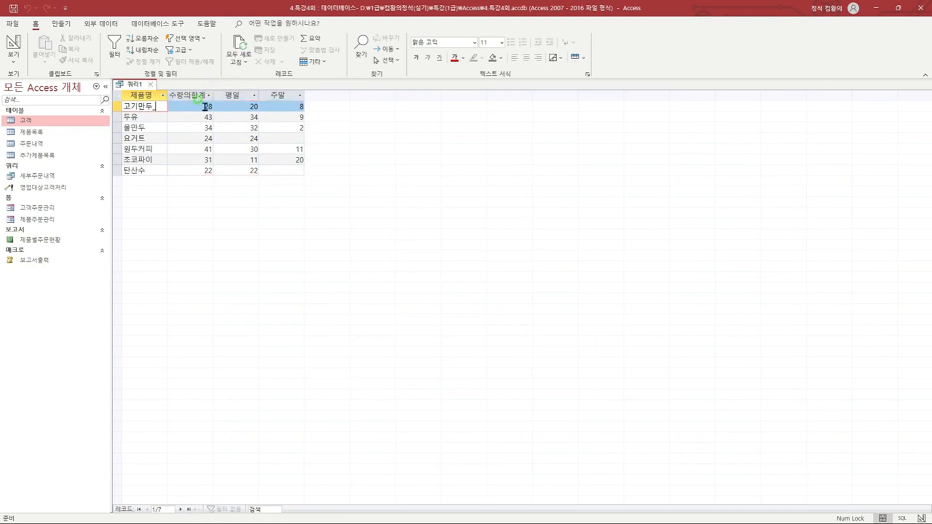
# Return to the query design and give the 수량 row-heading field the alias 총수량.
pyautogui.rightClick(130, 87)
pyautogui.click(154, 132)
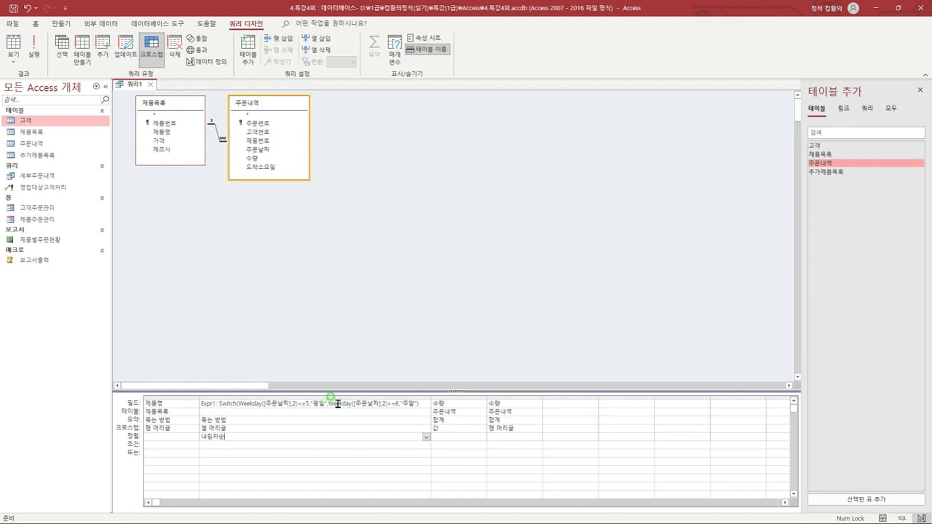
pyautogui.click(488, 404)
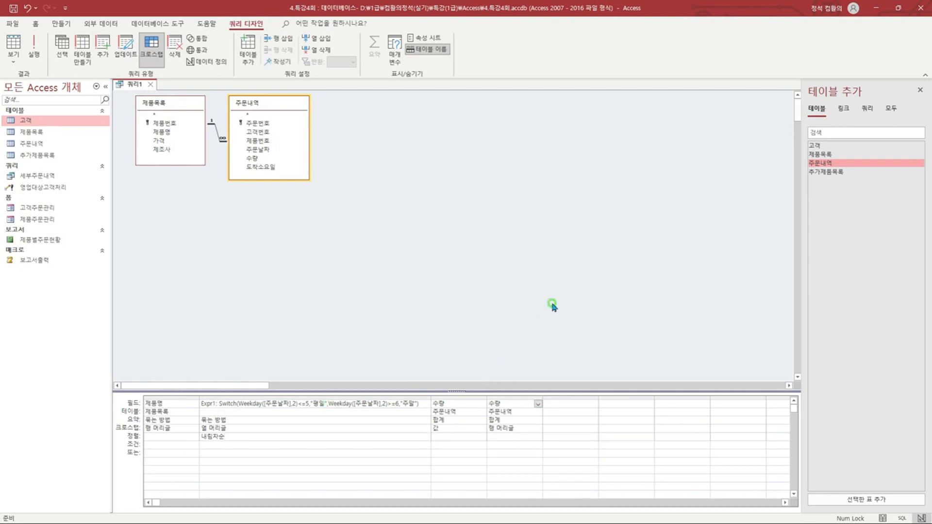
pyautogui.write('초ㅇ수량:')
pyautogui.press('Tab')
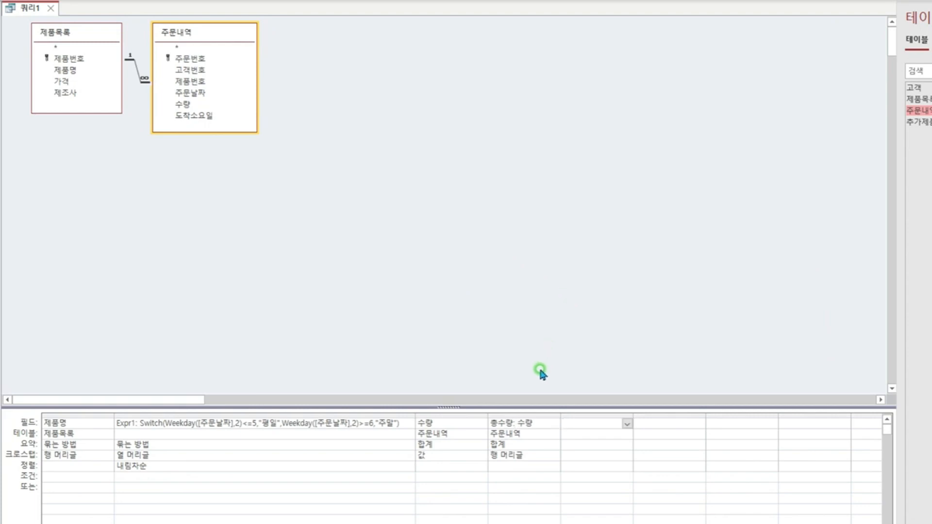
# Set the format property of the 총수량 column to 0개.
pyautogui.click(502, 411)
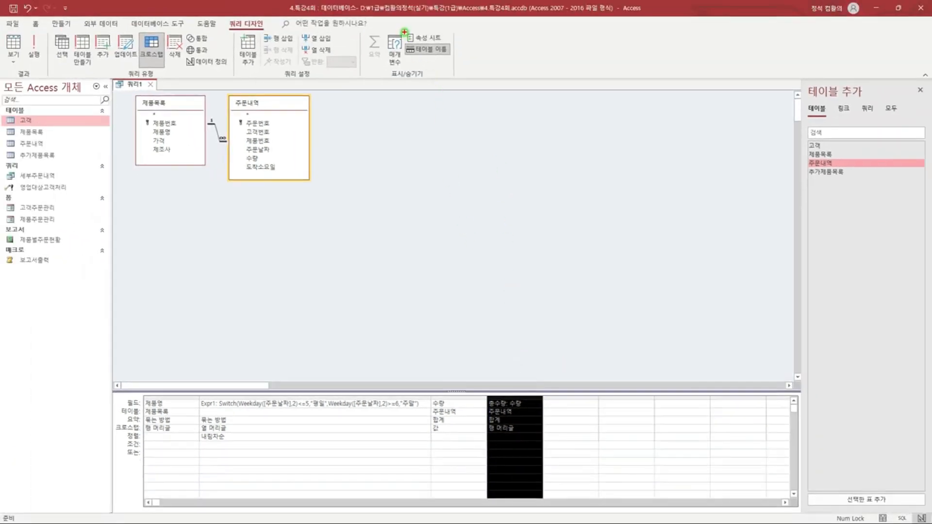
pyautogui.click(430, 41)
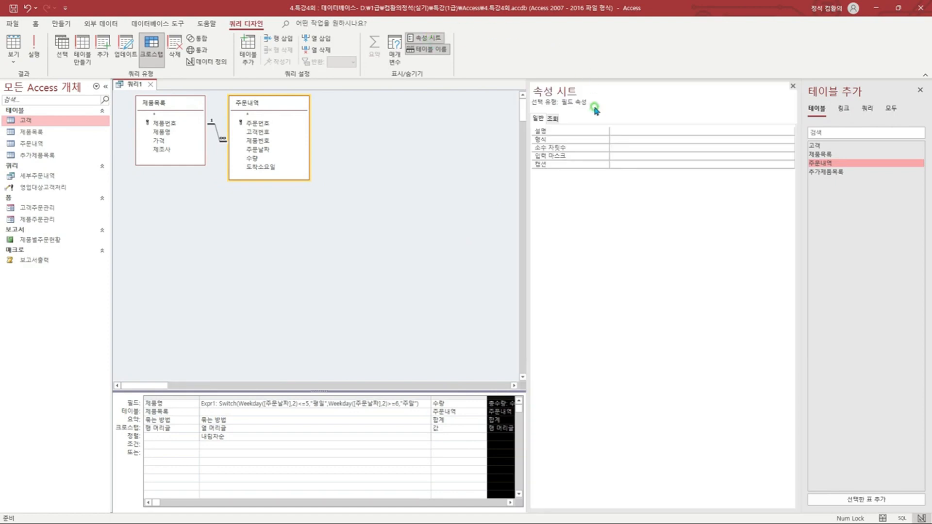
pyautogui.click(615, 139)
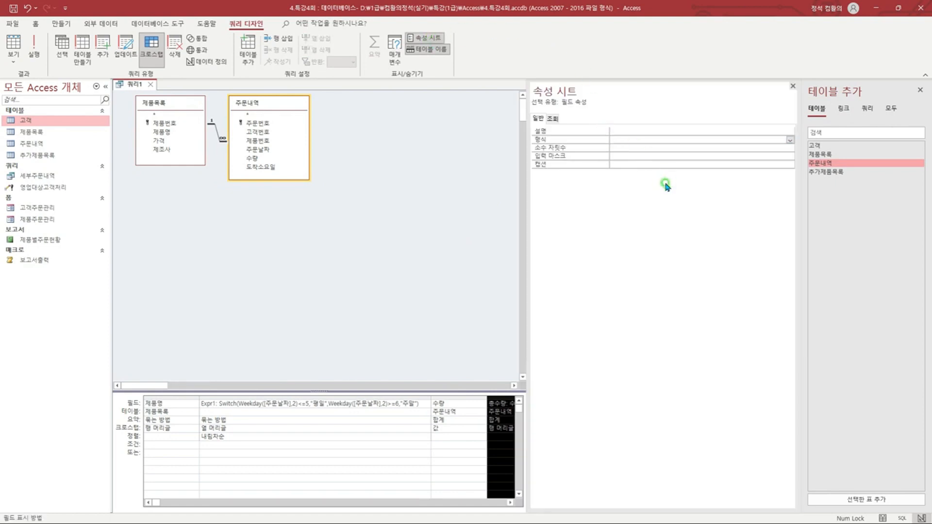
pyautogui.write('0개')
pyautogui.press('Return')
pyautogui.moveTo(431, 398); pyautogui.dragTo(488, 496)
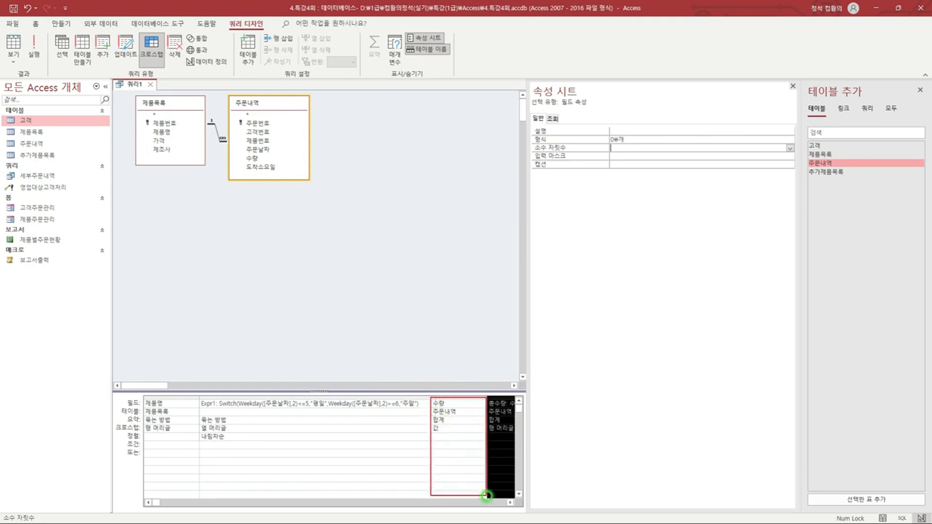
# Set the format property of the 수량 value column to 0개.
pyautogui.click(451, 396)
pyautogui.click(614, 139)
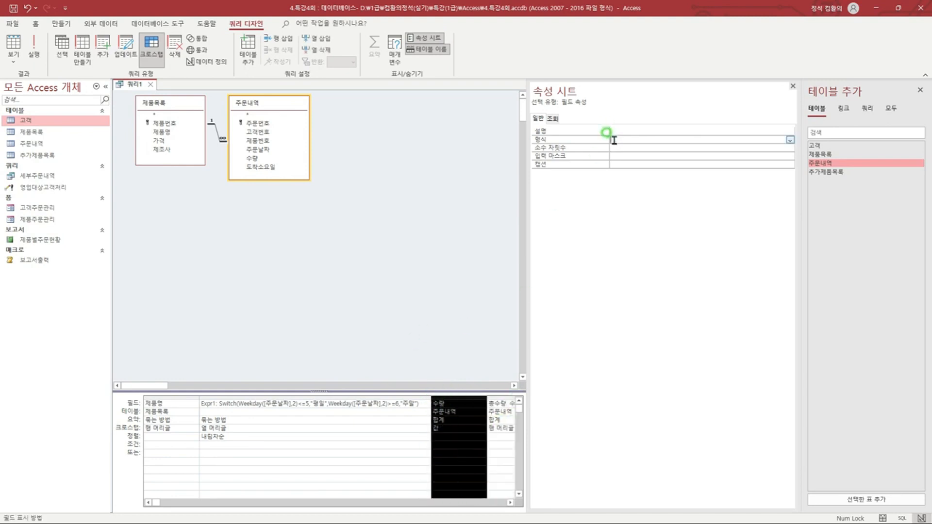
pyautogui.write('0#개')
pyautogui.press('Return')
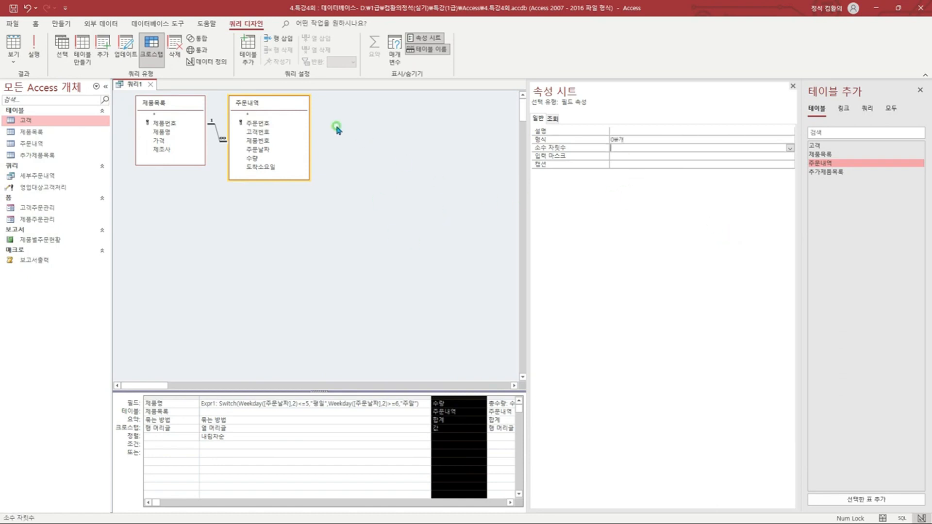
# Show the crosstab query as a datasheet and check the formatted 총수량, 평일 and 주말 quantities.
pyautogui.rightClick(127, 84)
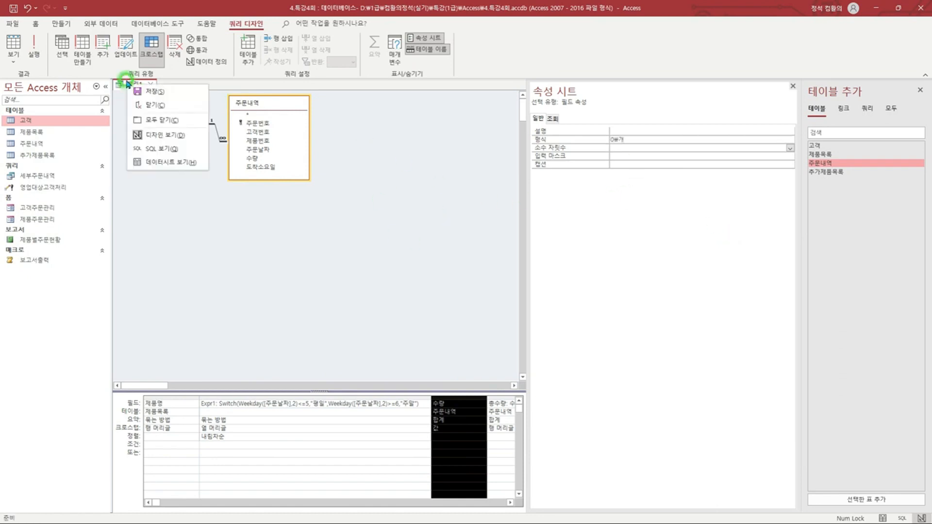
pyautogui.click(167, 162)
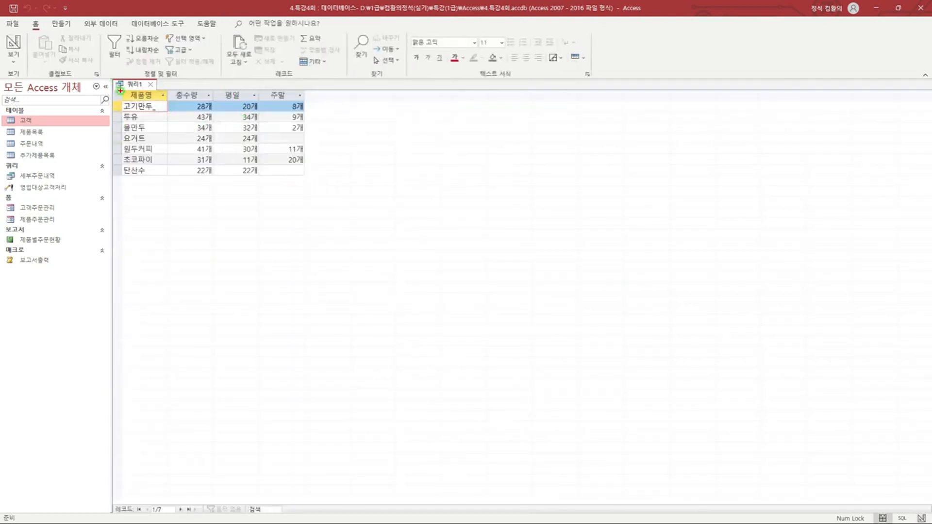
pyautogui.moveTo(120, 91); pyautogui.dragTo(304, 175)
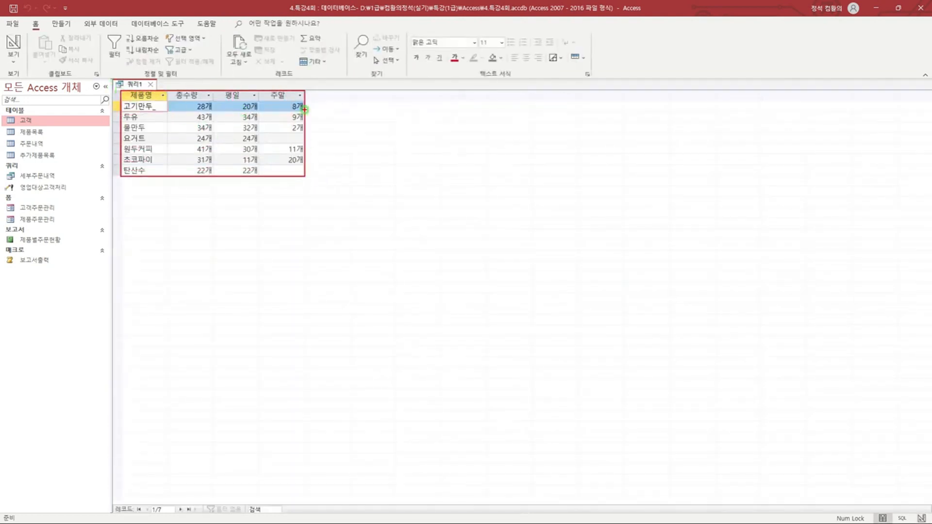
pyautogui.moveTo(299, 88); pyautogui.dragTo(308, 96)
# Save the crosstab query under the name 수량합계조회.
pyautogui.rightClick(133, 84)
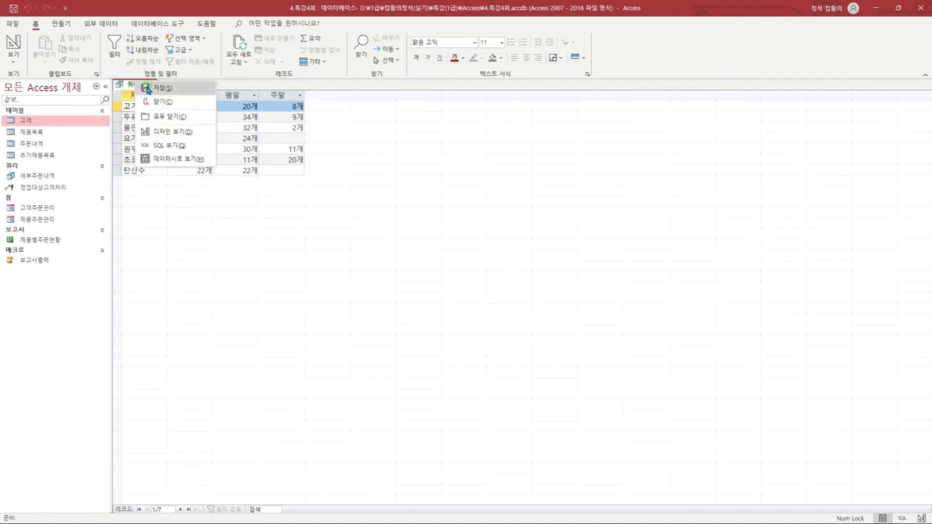
pyautogui.click(147, 89)
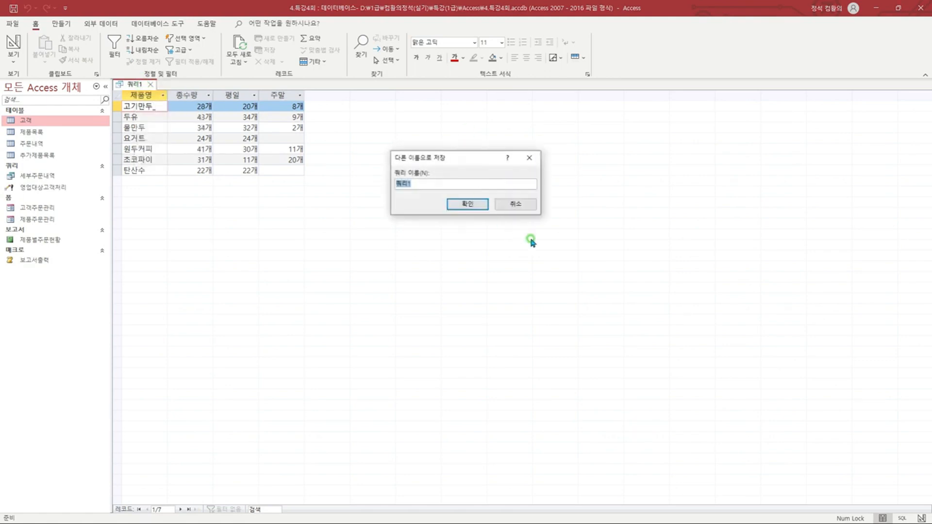
pyautogui.write('수량합계조회')
pyautogui.click(483, 206)
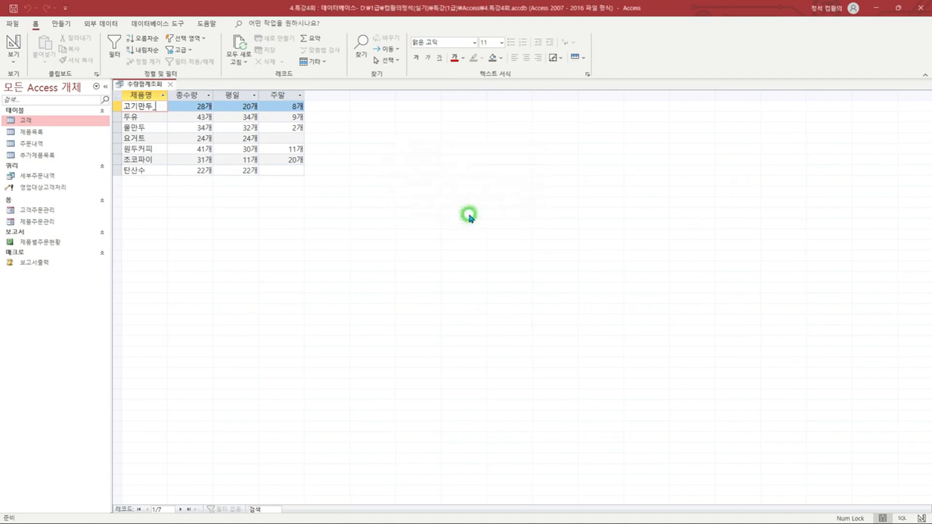
pyautogui.moveTo(2, 193)
pyautogui.mouseDown()
pyautogui.moveTo(81, 208)
pyautogui.moveTo(88, 184)
pyautogui.mouseUp()
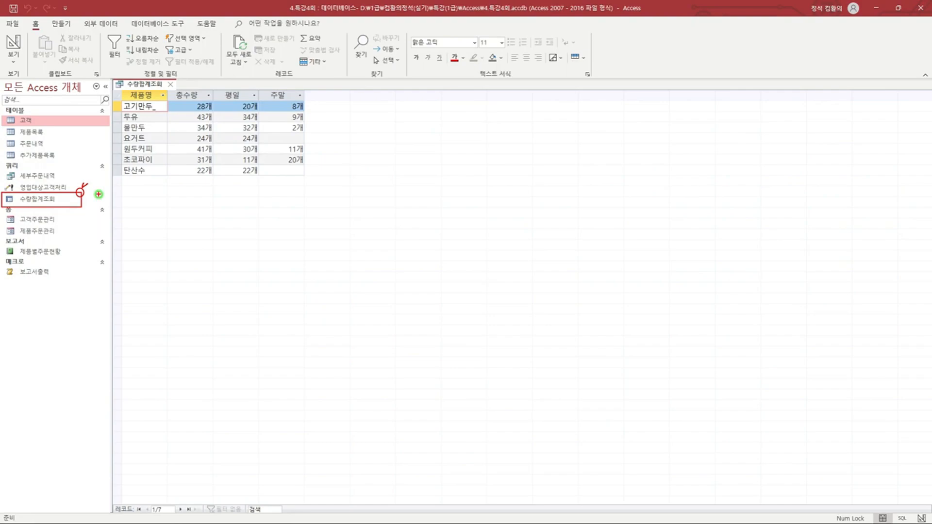
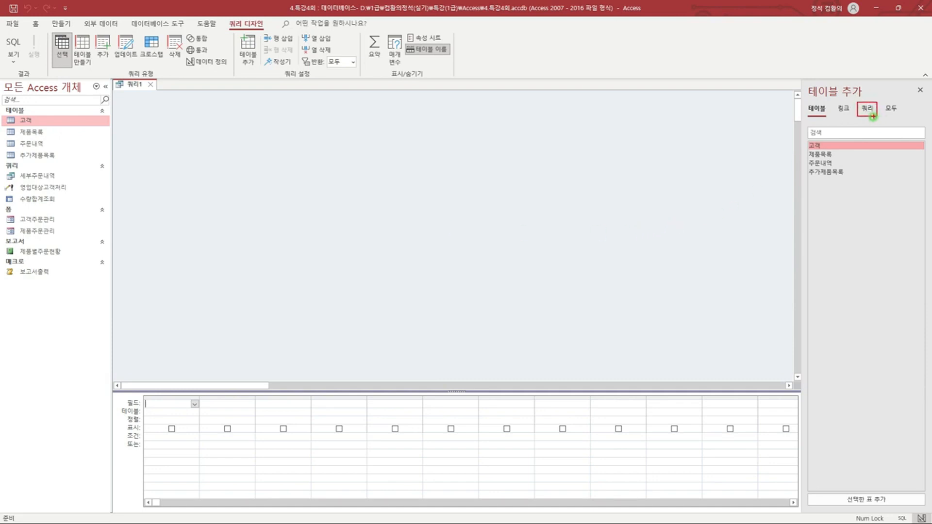
# Add the 세부주문내역 query as the source of the new query and enlarge its field list to show all fields.
pyautogui.click(867, 109)
pyautogui.doubleClick(831, 145)
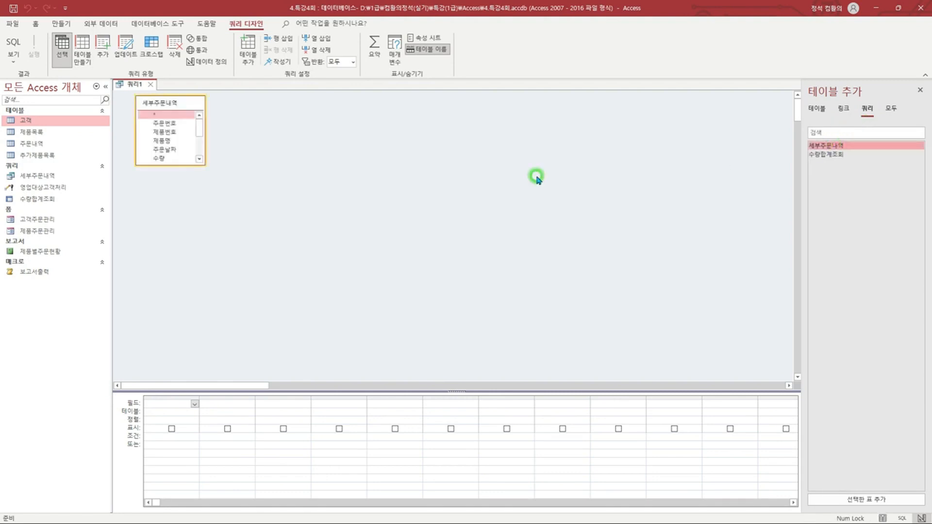
pyautogui.moveTo(199, 160); pyautogui.dragTo(245, 222)
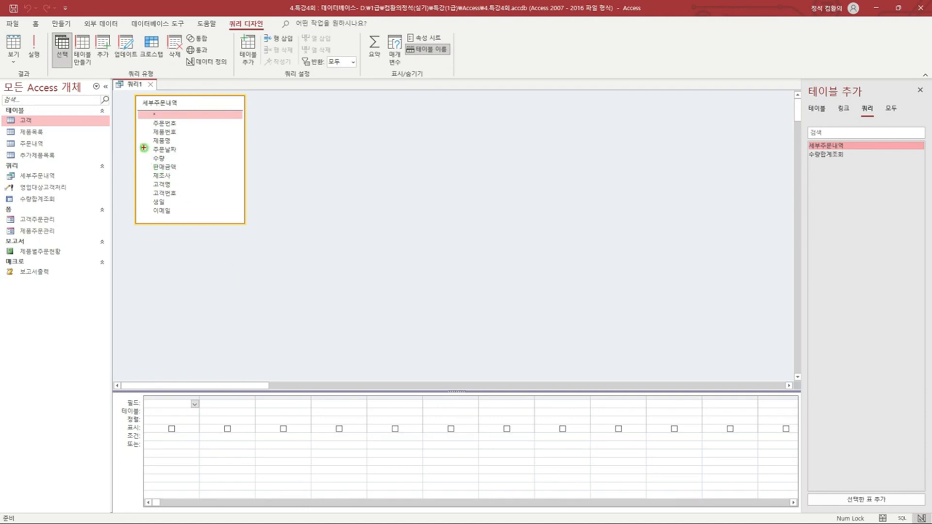
pyautogui.click(163, 184)
pyautogui.moveTo(173, 189)
pyautogui.mouseDown()
pyautogui.moveTo(179, 203)
pyautogui.moveTo(159, 403)
pyautogui.moveTo(200, 498)
pyautogui.mouseUp()
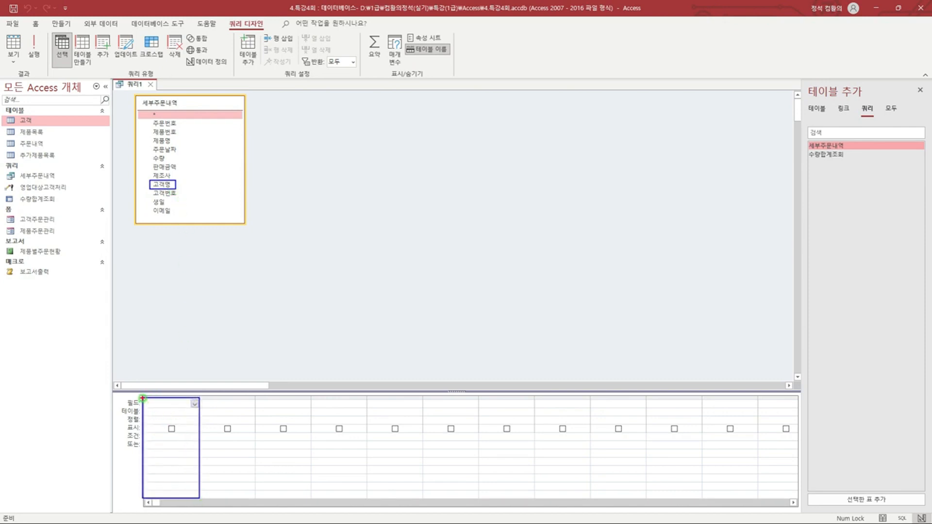
pyautogui.moveTo(144, 399); pyautogui.dragTo(203, 403)
pyautogui.press('Escape')
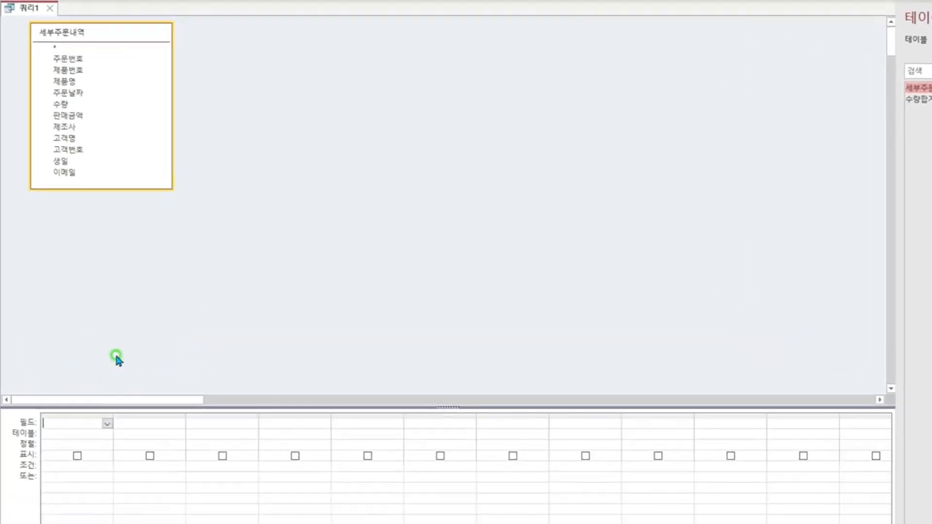
# Begin an expression in the first field column with Replace([고객명], Mid([고객명],2,1) to target the name's second character.
pyautogui.hotkey('shift', 'F2')
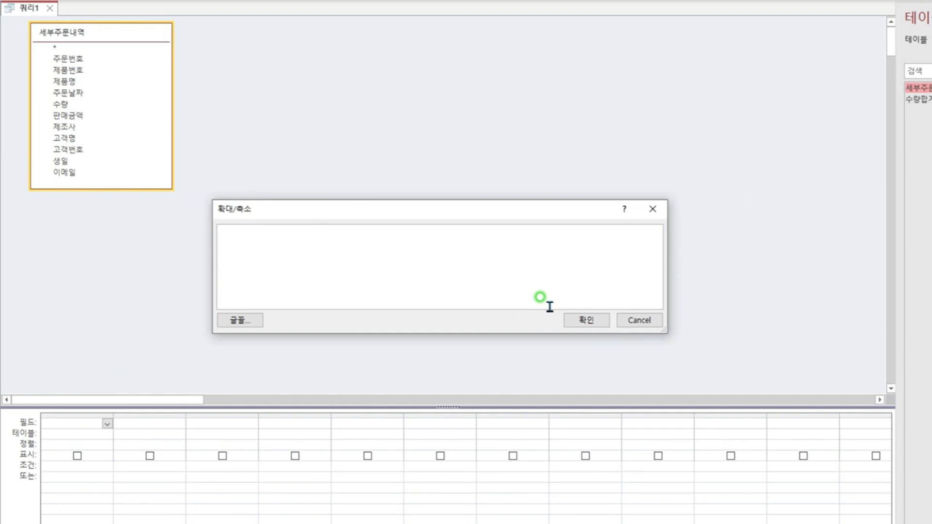
pyautogui.write('Replace([고객명]')
pyautogui.write(', Mi')
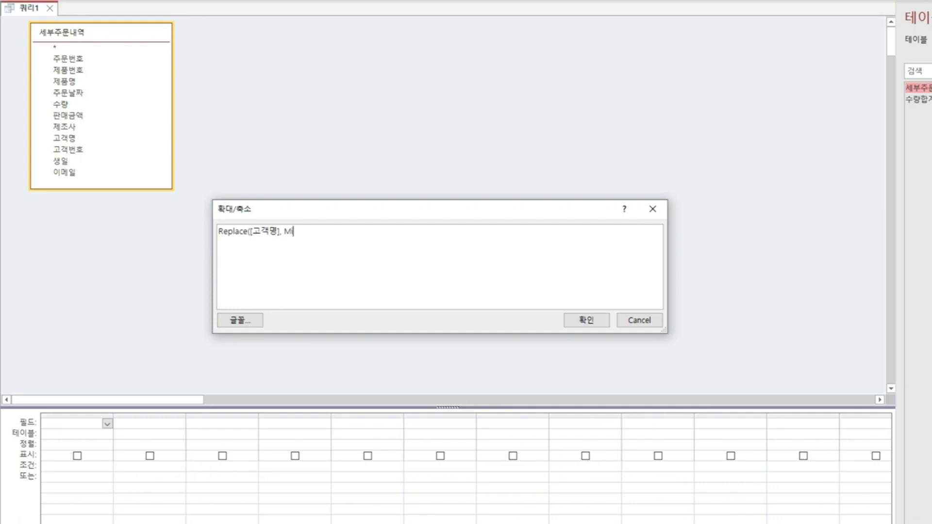
pyautogui.write('d([고객명],2,1')
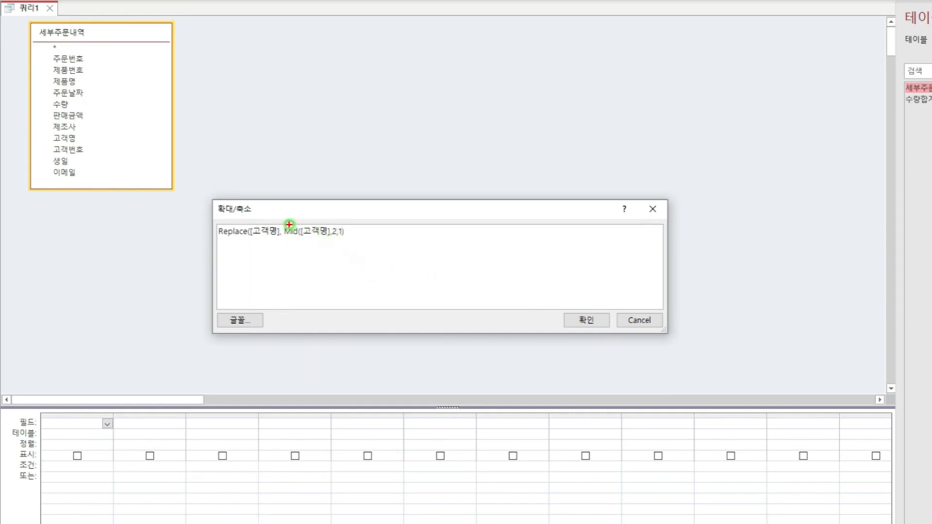
pyautogui.moveTo(303, 217)
pyautogui.mouseDown()
pyautogui.moveTo(337, 216)
pyautogui.moveTo(340, 226)
pyautogui.moveTo(347, 220)
pyautogui.mouseUp()
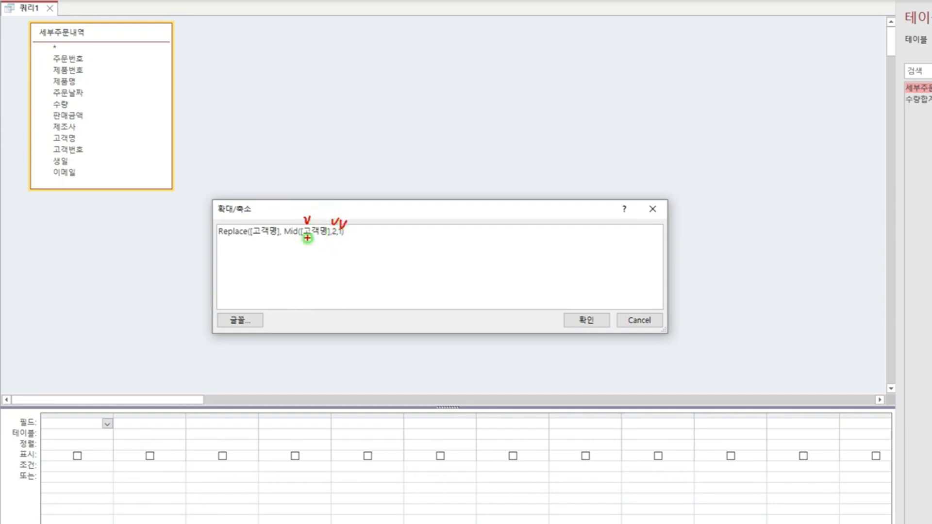
pyautogui.moveTo(284, 225); pyautogui.dragTo(344, 237)
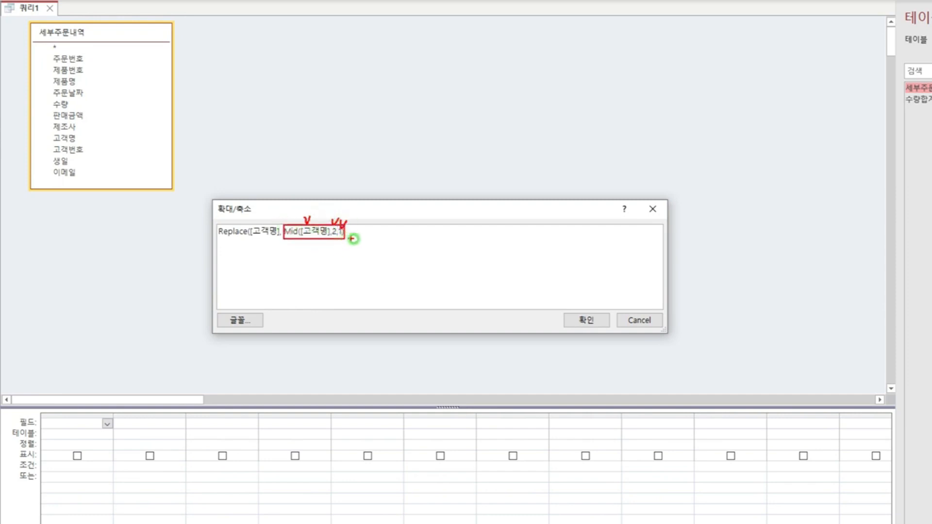
pyautogui.press('Escape')
# Complete the Replace expression with the special character "●" as the replacement text and close the function.
pyautogui.write('), "')
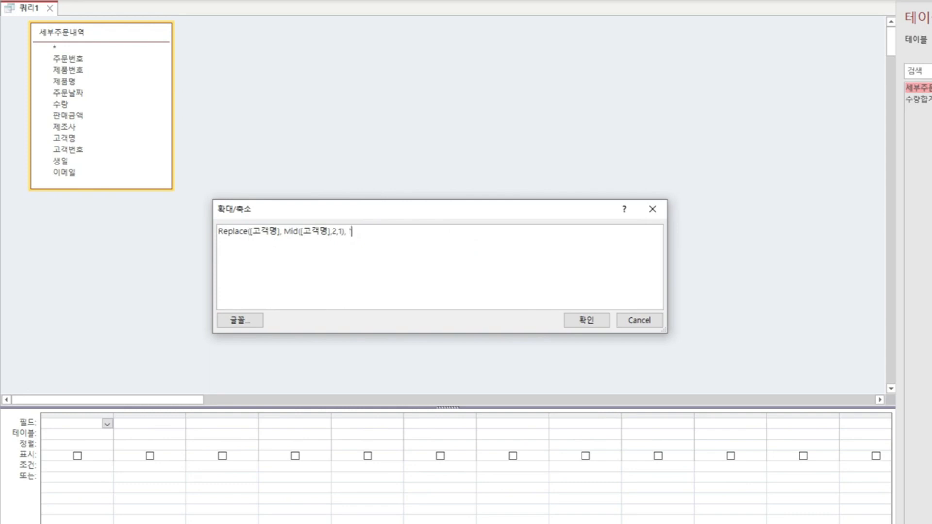
pyautogui.write('a')
pyautogui.write('ㅁ')
pyautogui.press('Hangul_Hanja')
pyautogui.press('Tab')
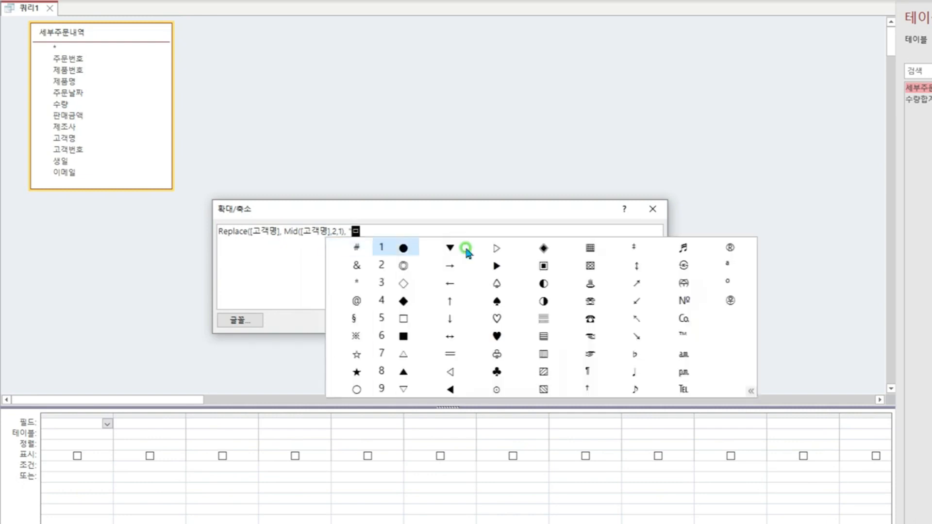
pyautogui.write('1), "')
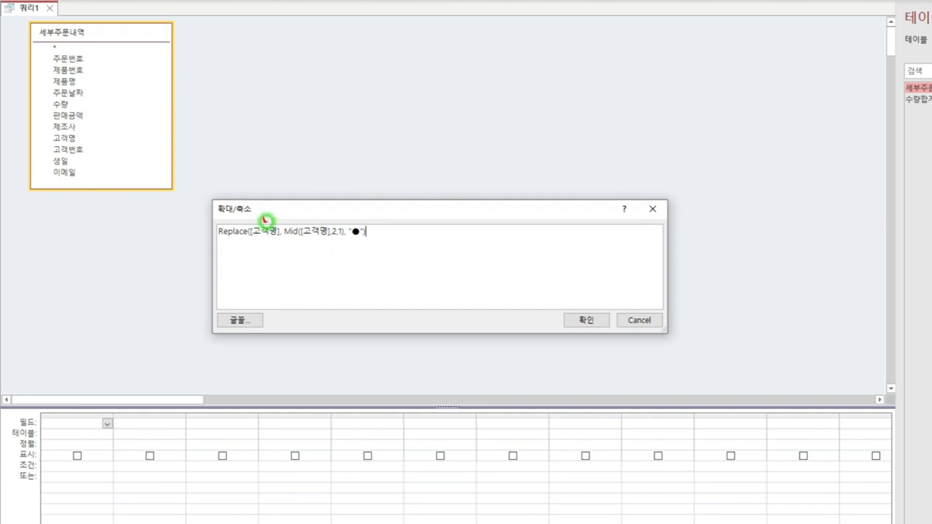
pyautogui.moveTo(263, 217)
pyautogui.mouseDown()
pyautogui.moveTo(347, 238)
pyautogui.moveTo(364, 219)
pyautogui.mouseUp()
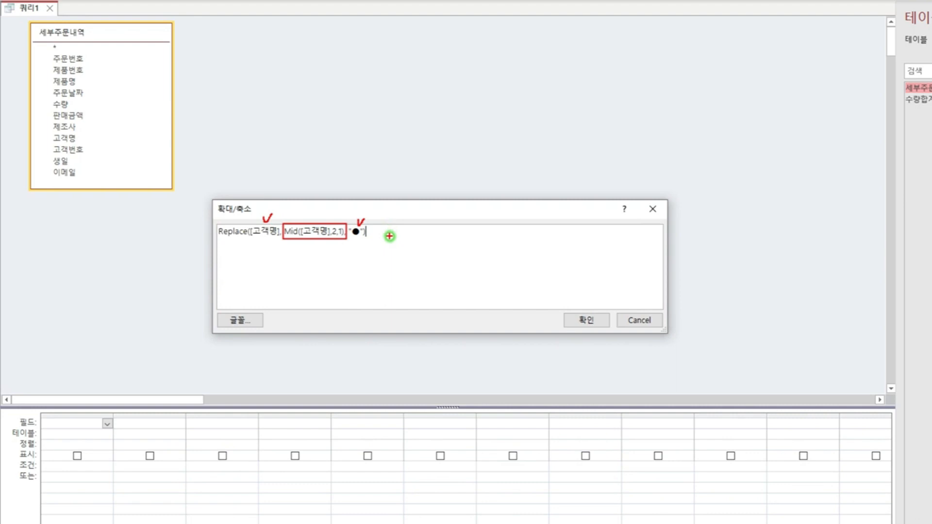
pyautogui.press('Escape')
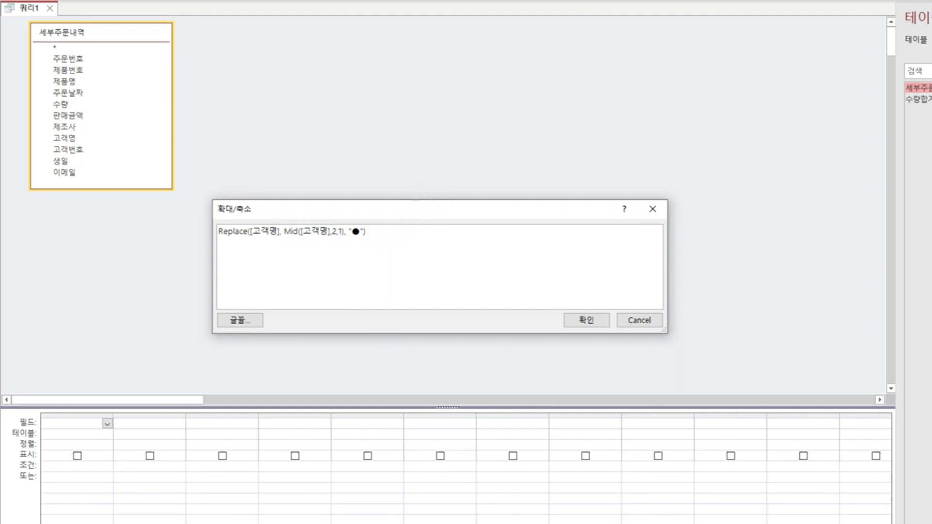
# Append & "님" to the Replace expression, enter it in the first field column and fit the column width to it.
pyautogui.write('& "ㄴ')
pyautogui.write('"님"')
pyautogui.click(586, 320)
pyautogui.doubleClick(113, 414)
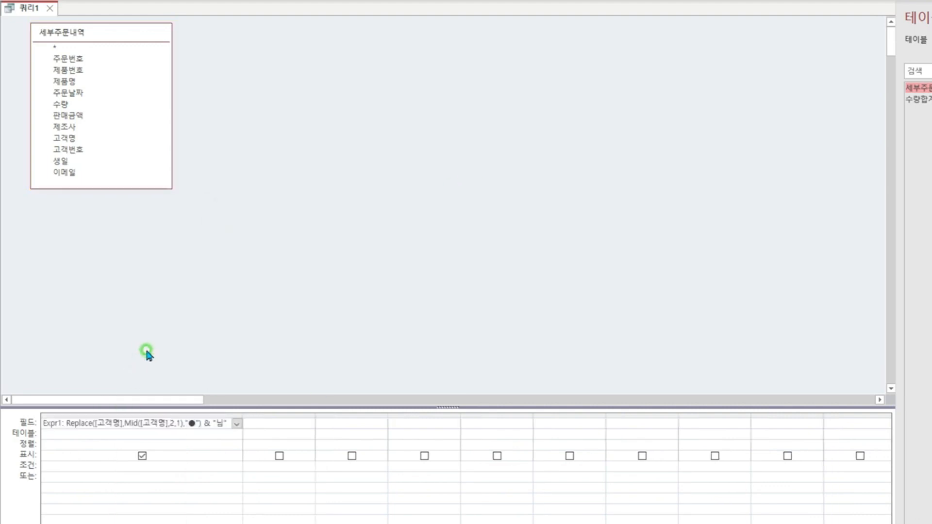
# Give the Replace expression column the alias 고객.
pyautogui.moveTo(60, 423); pyautogui.dragTo(17, 420)
pyautogui.write('고객')
pyautogui.press('Tab')
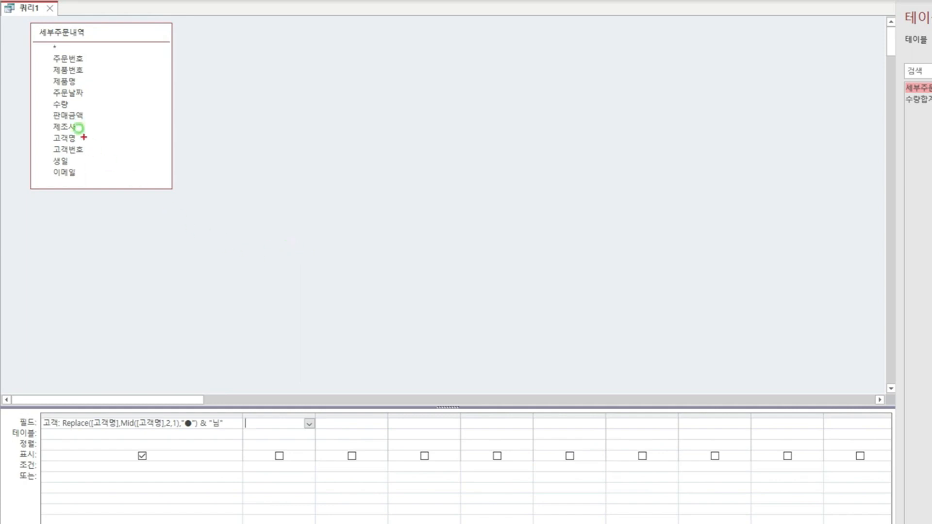
pyautogui.click(56, 103)
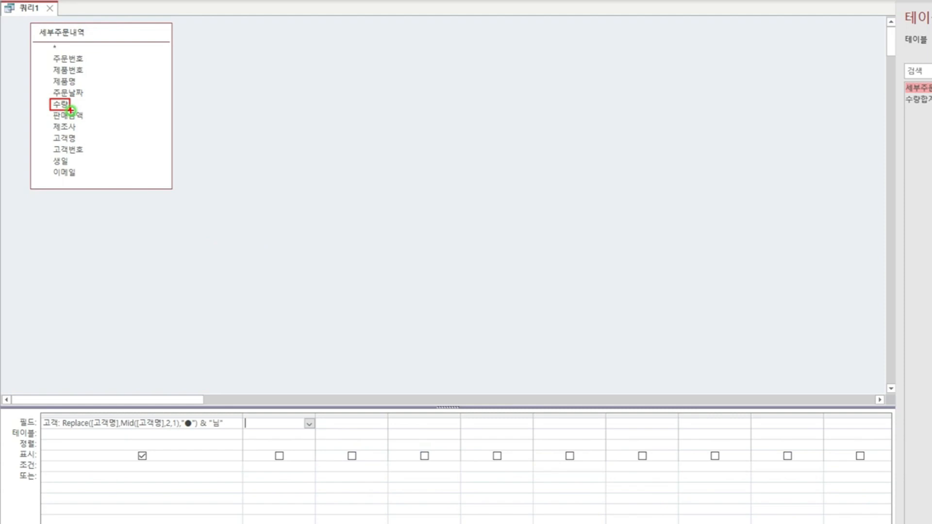
pyautogui.moveTo(70, 110)
pyautogui.mouseDown()
pyautogui.moveTo(295, 391)
pyautogui.moveTo(245, 406)
pyautogui.moveTo(241, 420)
pyautogui.moveTo(315, 432)
pyautogui.mouseUp()
pyautogui.press('Escape')
# Begin an expression in the second field column with String(Avg([수량]) to repeat a character by the average quantity.
pyautogui.hotkey('shift', 'F2')
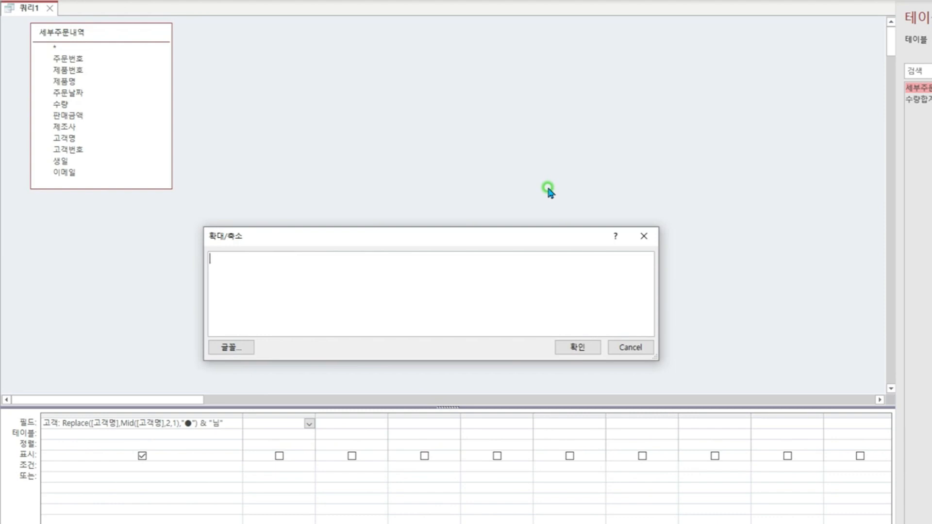
pyautogui.write('ㅅ')
pyautogui.write('vg([')
pyautogui.write('수량])')
pyautogui.click(208, 255)
pyautogui.write('String(')
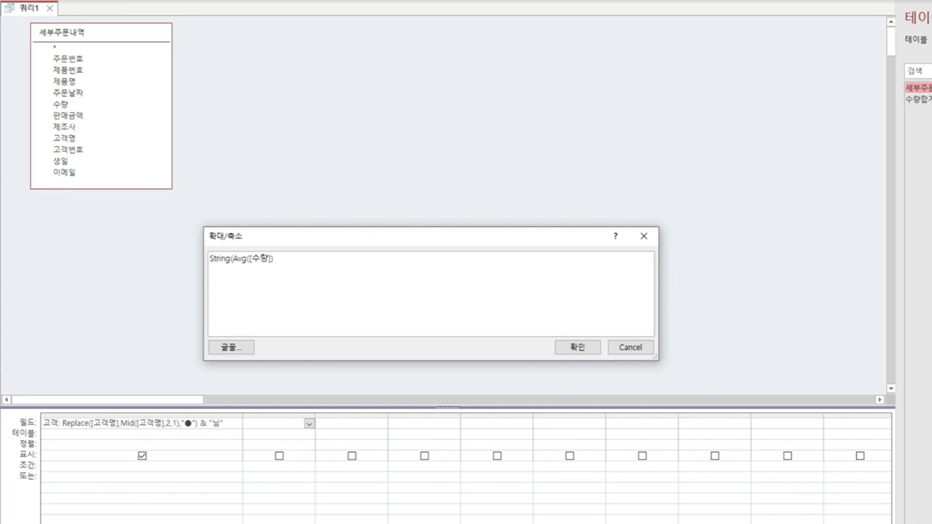
# Complete the String expression with the special character "♥" as the repeated text and enter it in the second column.
pyautogui.click(302, 262)
pyautogui.write(',')
pyautogui.hotkey('ctrl', '2')
pyautogui.moveTo(257, 247); pyautogui.dragTo(263, 247)
pyautogui.press('Escape')
pyautogui.write('"ㅁ')
pyautogui.press('Hangul_Hanja')
pyautogui.press('Right')
pyautogui.press('Right')
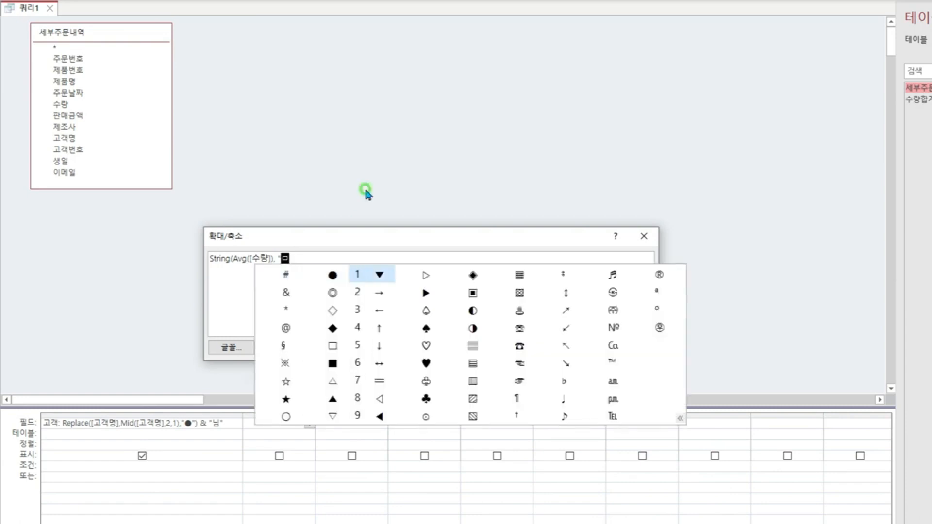
pyautogui.press('Right')
pyautogui.press('6')
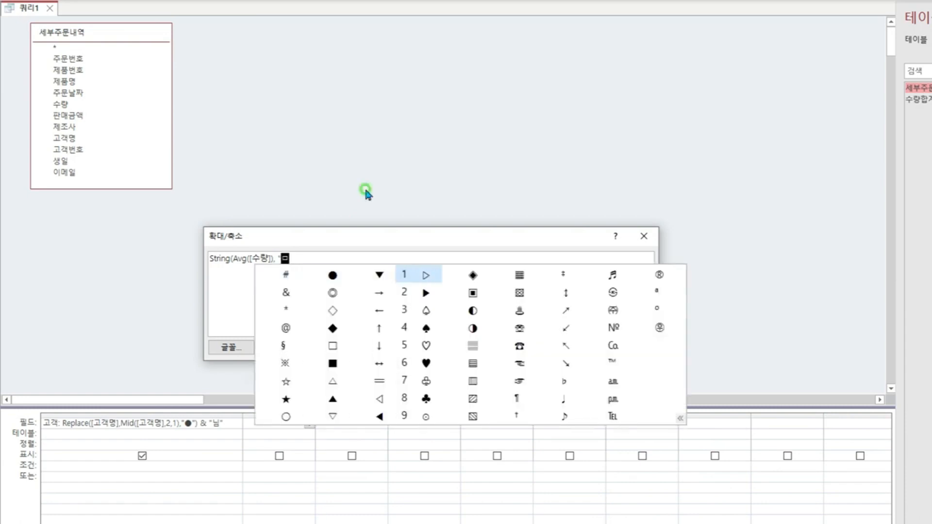
pyautogui.write('")')
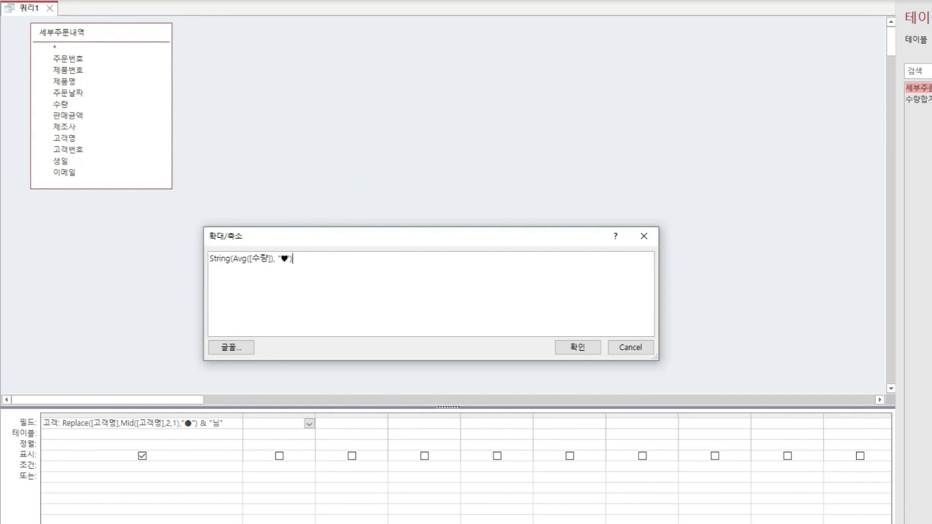
pyautogui.click(559, 347)
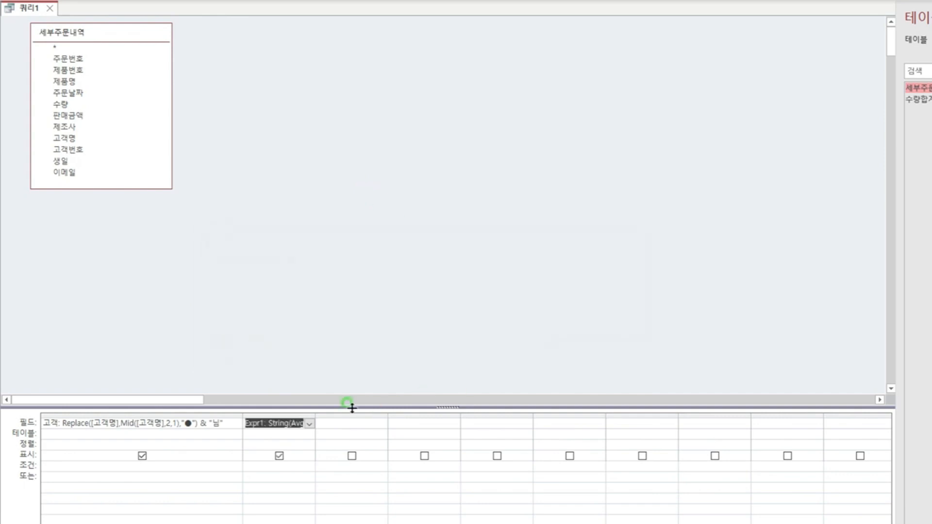
# Give the String expression column the alias 평균수량.
pyautogui.click(262, 423)
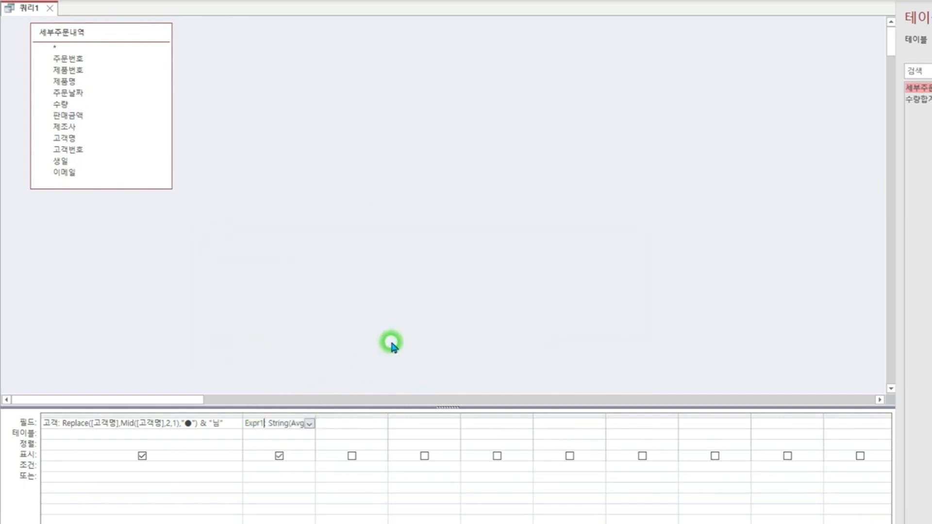
pyautogui.hotkey('shift', 'Left')
pyautogui.hotkey('shift', 'Left')
pyautogui.hotkey('shift', 'Left')
pyautogui.hotkey('shift', 'Left')
pyautogui.hotkey('shift', 'Left')
pyautogui.write('평균수량')
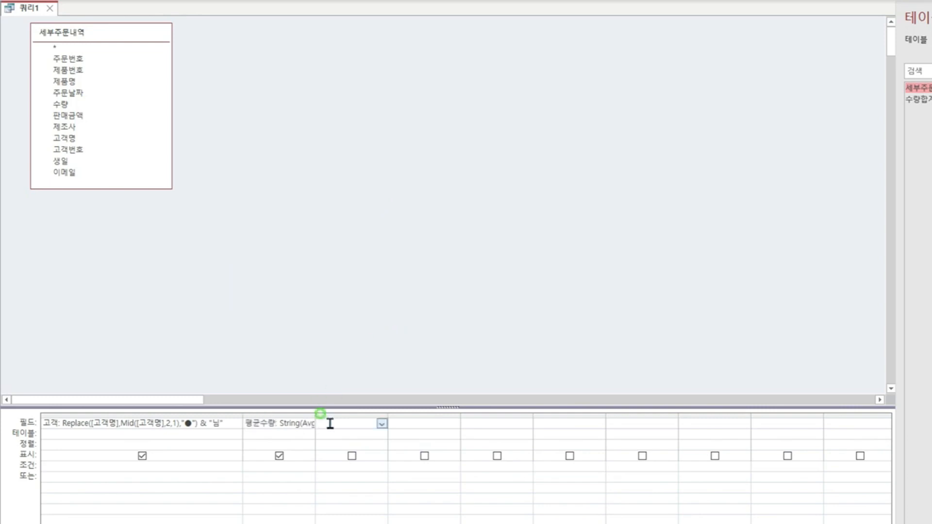
# Fit the 평균수량 column's width to its expression and turn on the 요약 (Totals) row in the query grid.
pyautogui.doubleClick(315, 417)
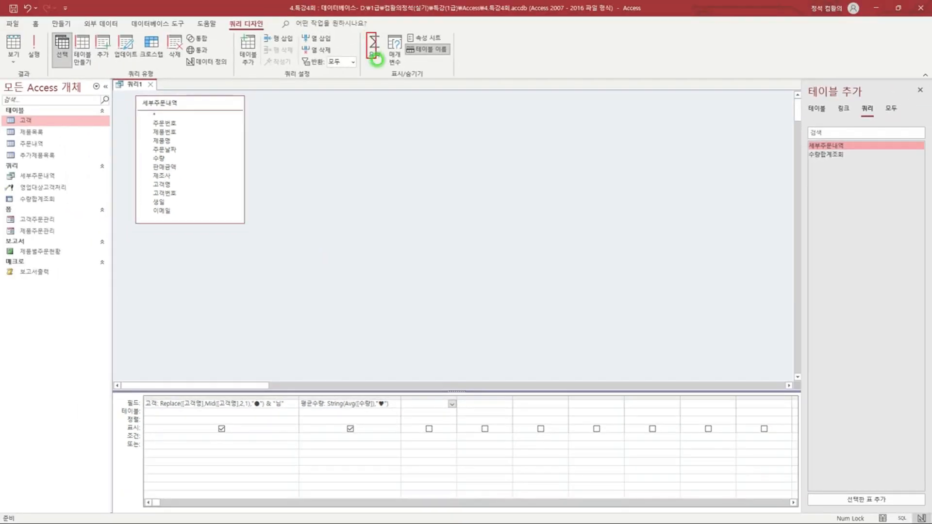
pyautogui.moveTo(376, 60); pyautogui.dragTo(381, 72)
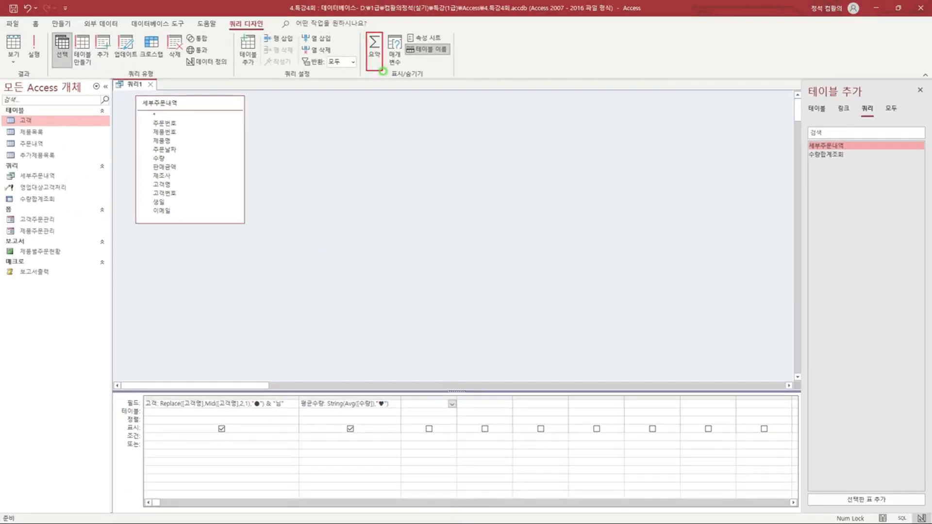
pyautogui.press('Escape')
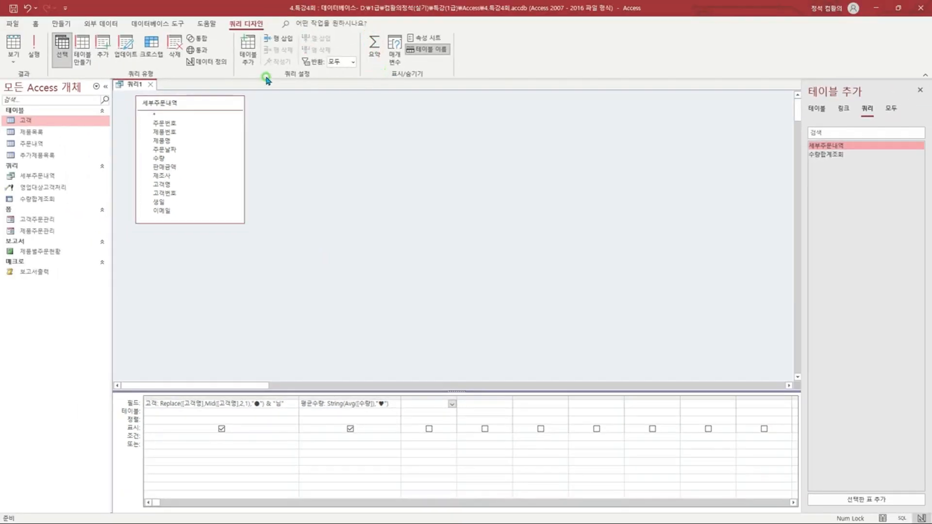
pyautogui.click(376, 49)
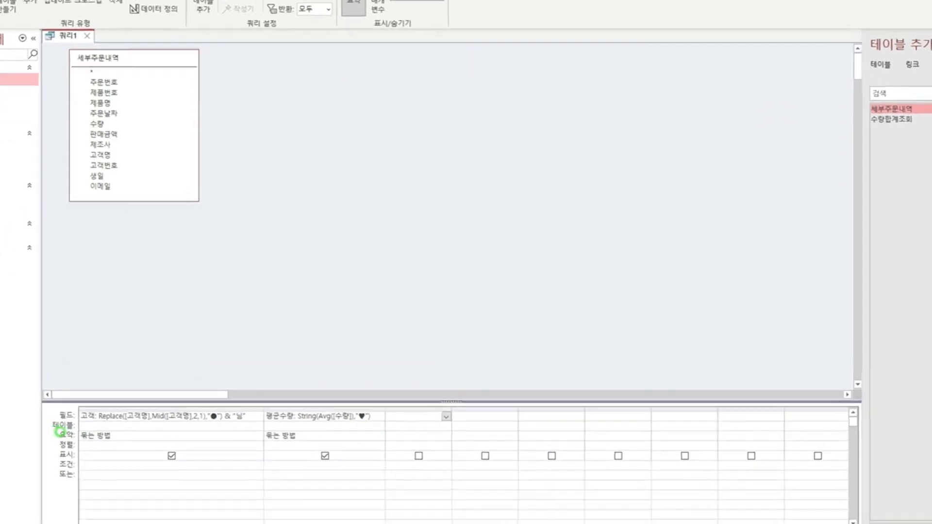
pyautogui.moveTo(124, 416)
pyautogui.mouseDown()
pyautogui.moveTo(388, 420)
pyautogui.moveTo(451, 452)
pyautogui.mouseUp()
pyautogui.press('Escape')
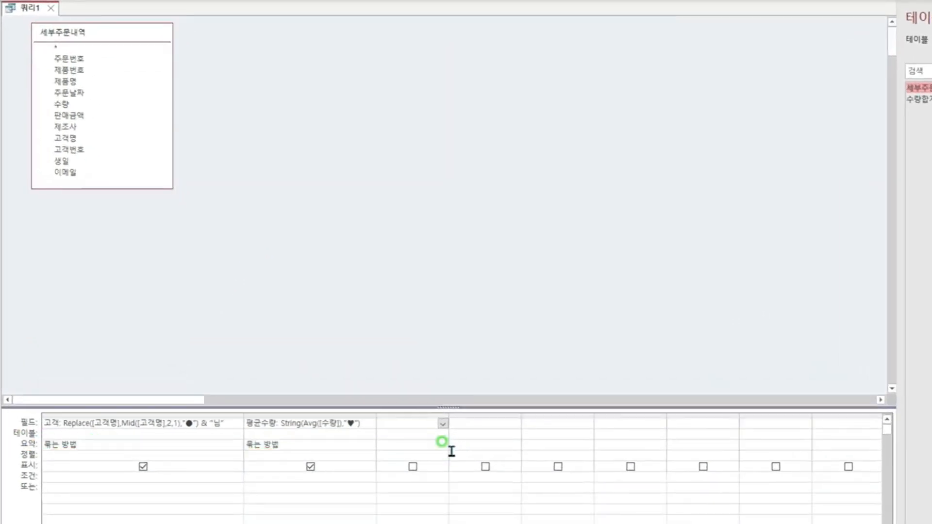
# Add the 주문날짜 field as the third query column and set its summary to 최대값.
pyautogui.doubleClick(88, 92)
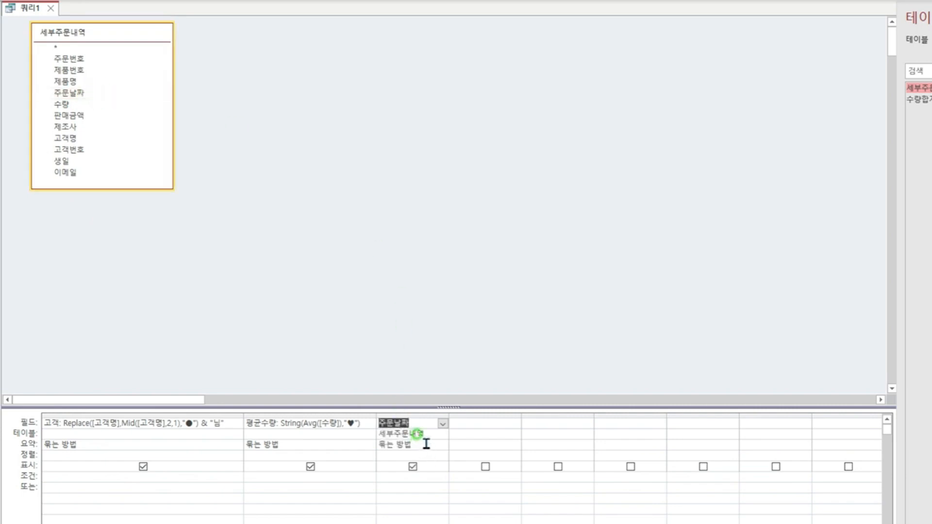
pyautogui.click(419, 444)
pyautogui.click(442, 445)
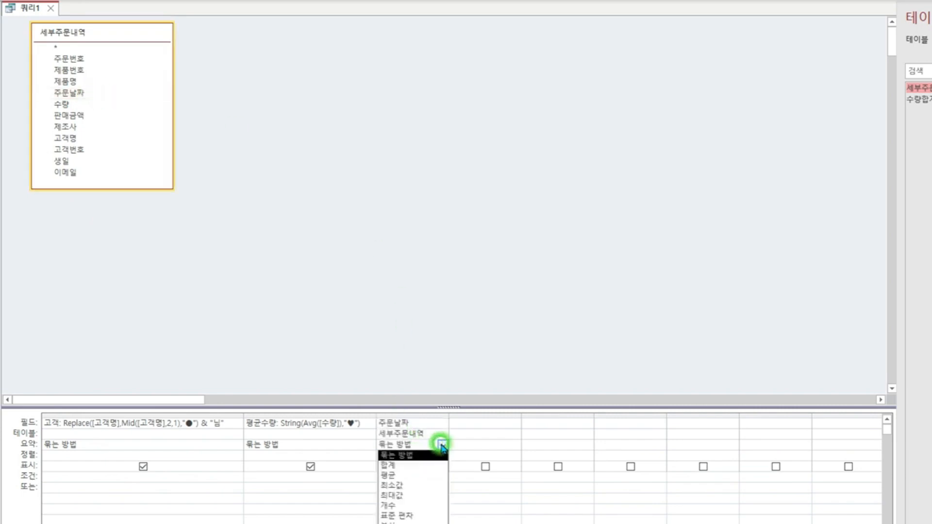
pyautogui.click(427, 495)
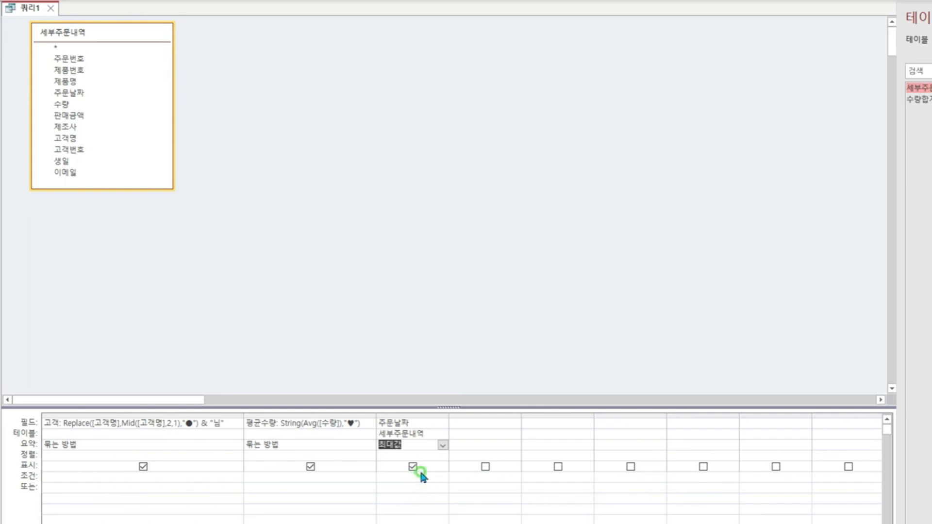
pyautogui.click(415, 443)
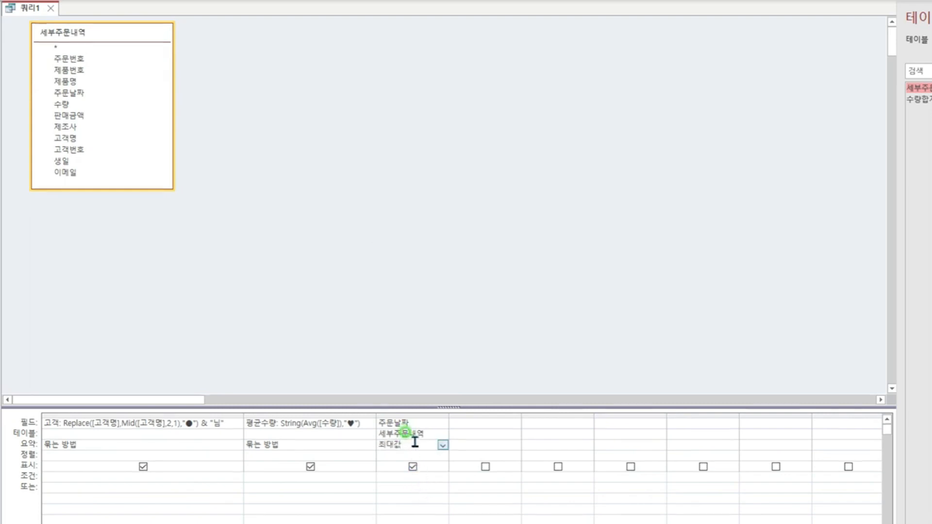
# Give the 주문날짜 column the alias 최근주문일 and fit the column width to its contents.
pyautogui.click(380, 424)
pyautogui.write('ㅊ')
pyautogui.write('최근주문일:')
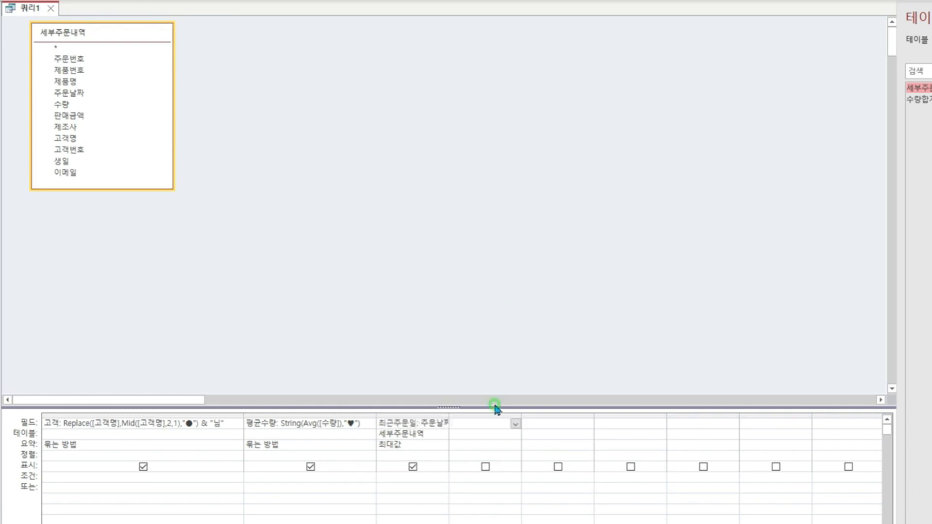
pyautogui.doubleClick(449, 416)
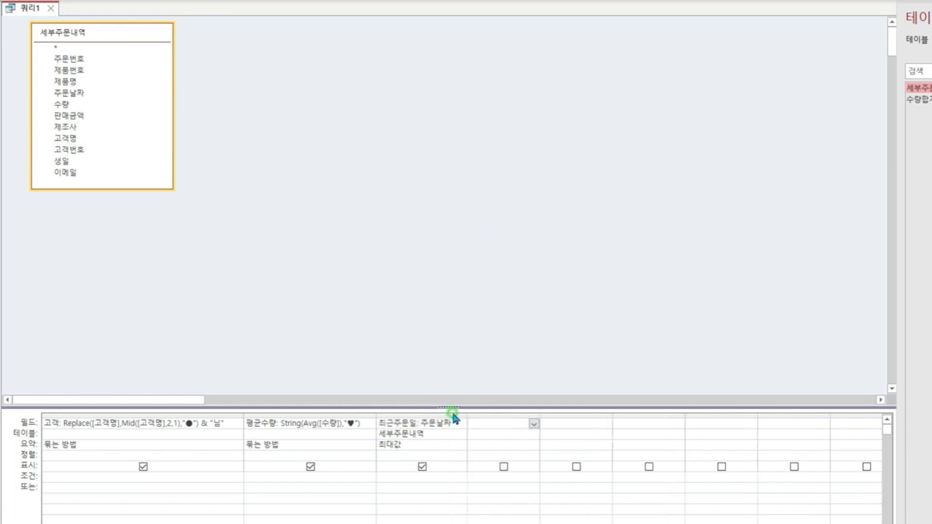
# Sort the 평균수량 column in descending order (내림차순).
pyautogui.click(343, 455)
pyautogui.click(369, 455)
pyautogui.click(361, 475)
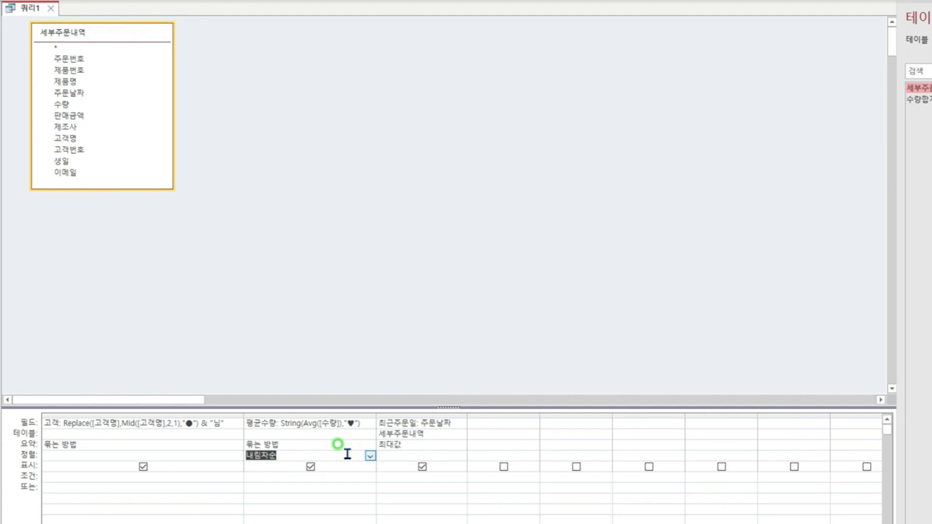
pyautogui.click(347, 454)
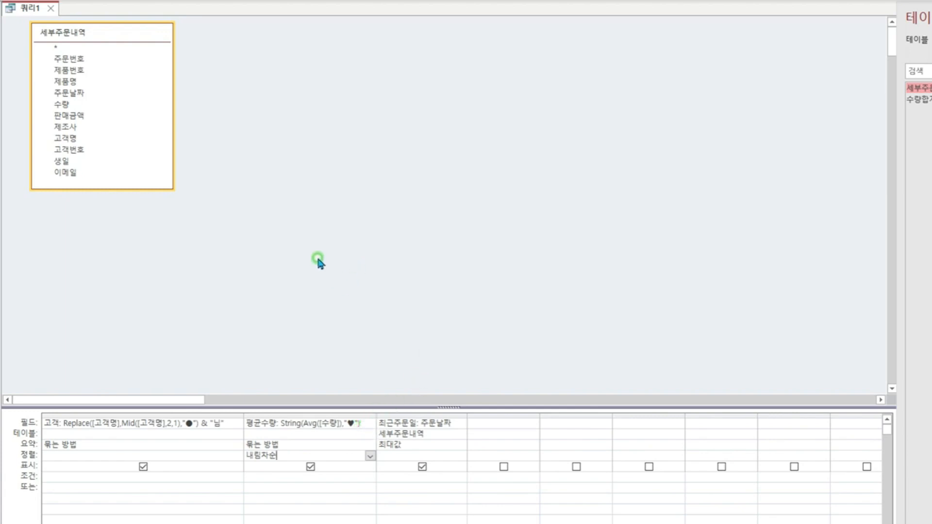
# Try to display the query results in datasheet view.
pyautogui.rightClick(24, 10)
pyautogui.click(95, 113)
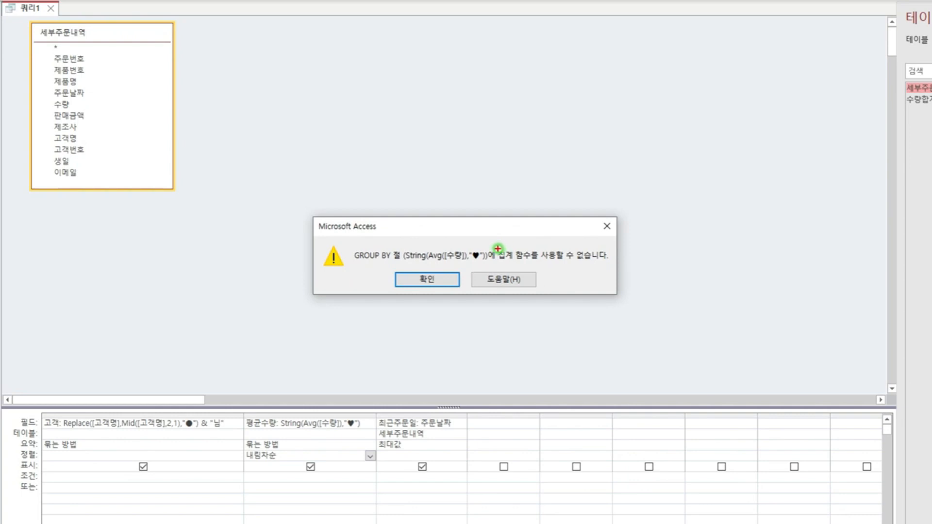
pyautogui.moveTo(498, 249)
pyautogui.mouseDown()
pyautogui.moveTo(557, 262)
pyautogui.moveTo(564, 236)
pyautogui.mouseUp()
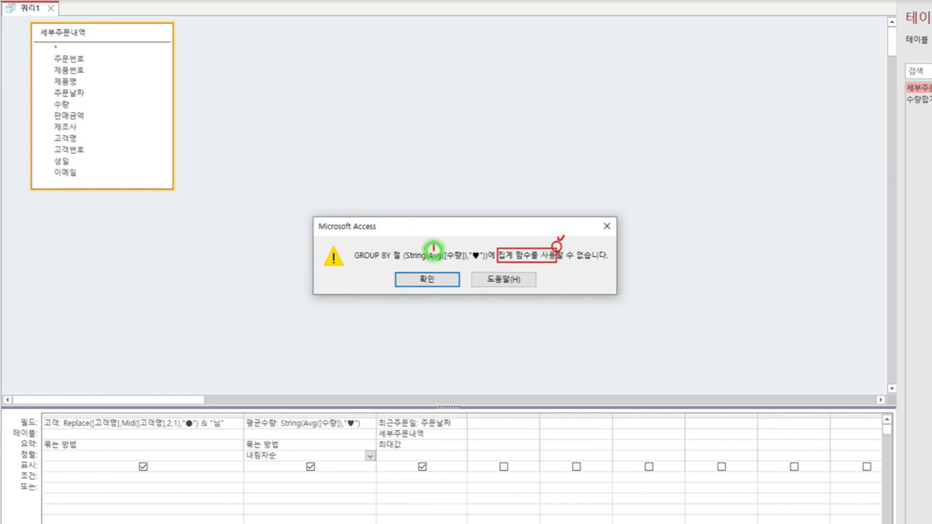
pyautogui.moveTo(434, 250); pyautogui.dragTo(440, 242)
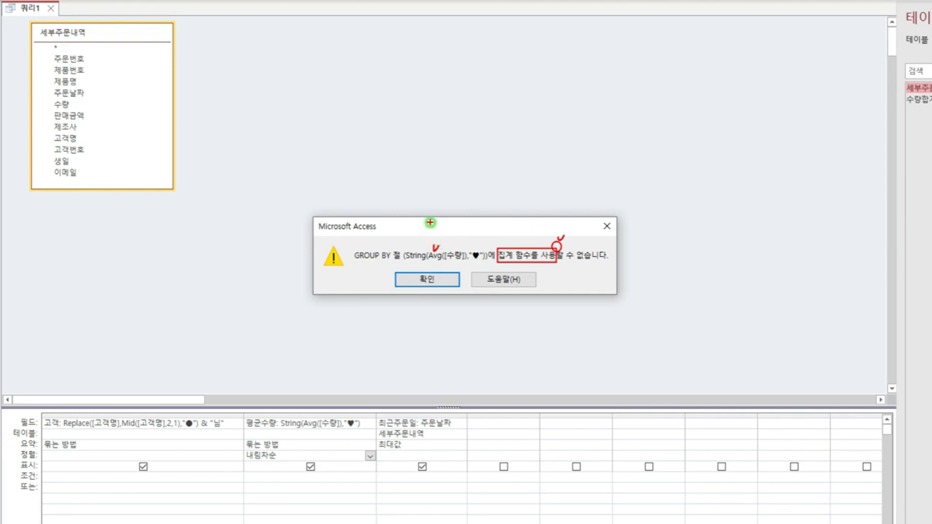
pyautogui.press('Escape')
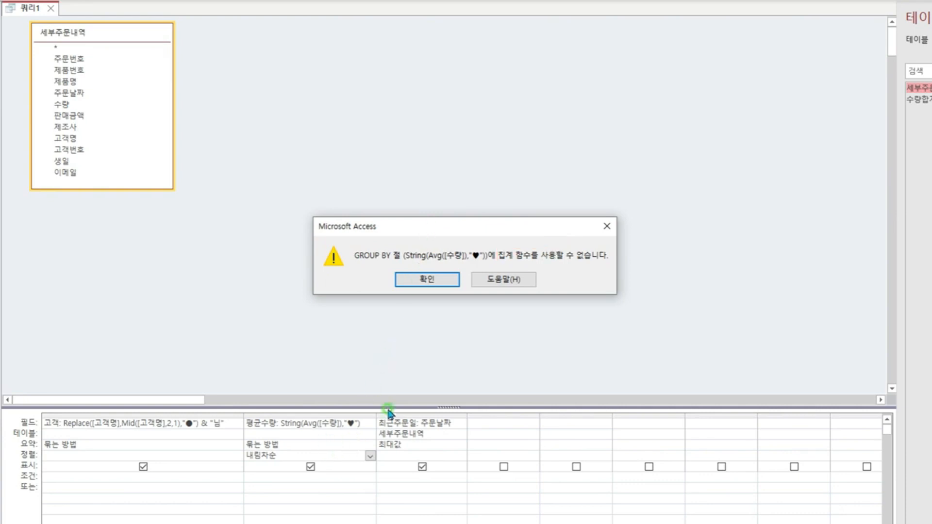
pyautogui.click(602, 226)
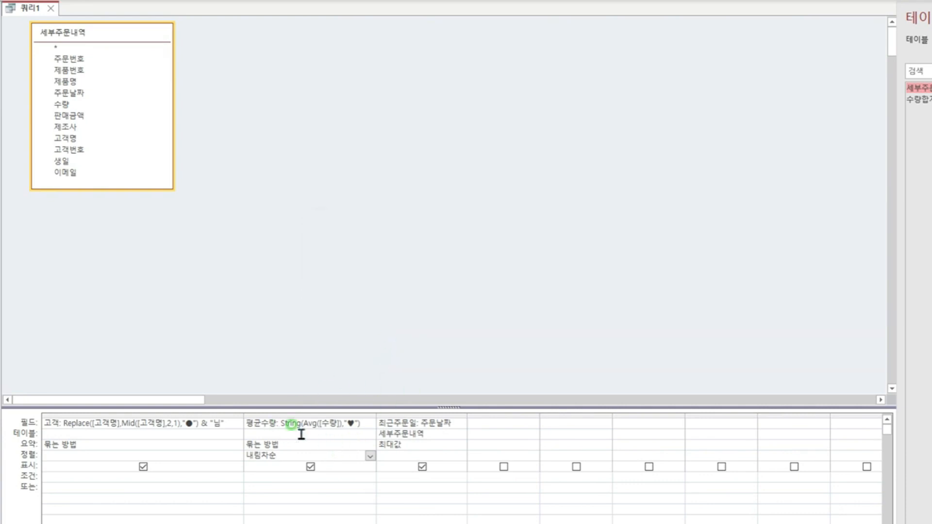
# Examine the GROUP BY clause in the query's SQL view for the aggregate expression, and return to design view.
pyautogui.click(362, 443)
pyautogui.click(370, 445)
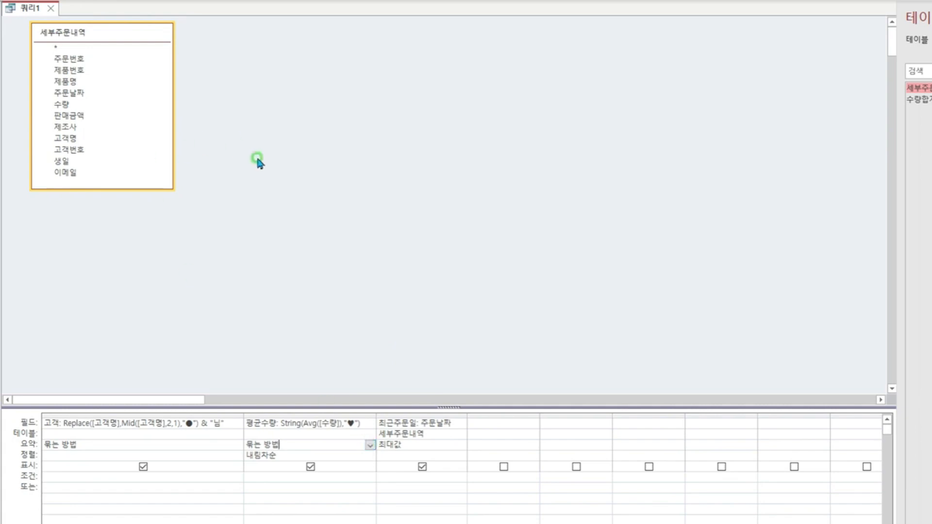
pyautogui.rightClick(314, 154)
pyautogui.click(328, 159)
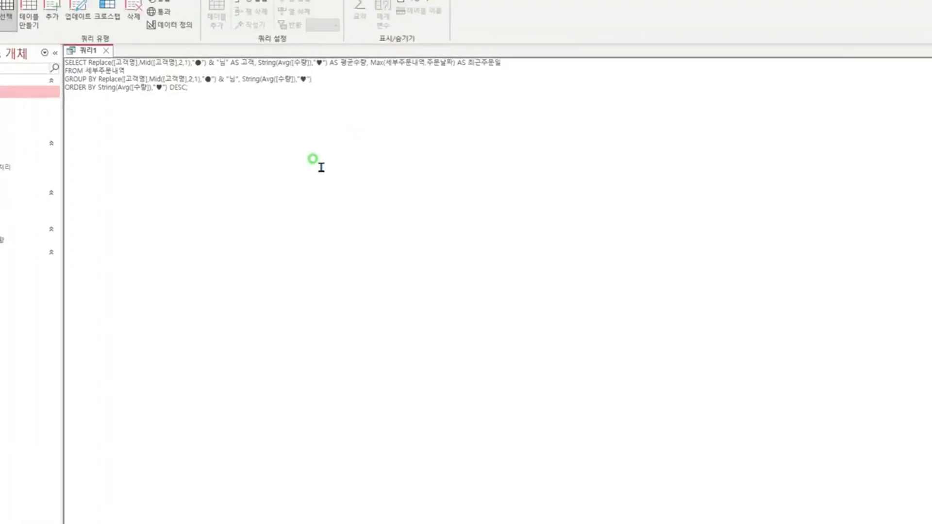
pyautogui.click(365, 14)
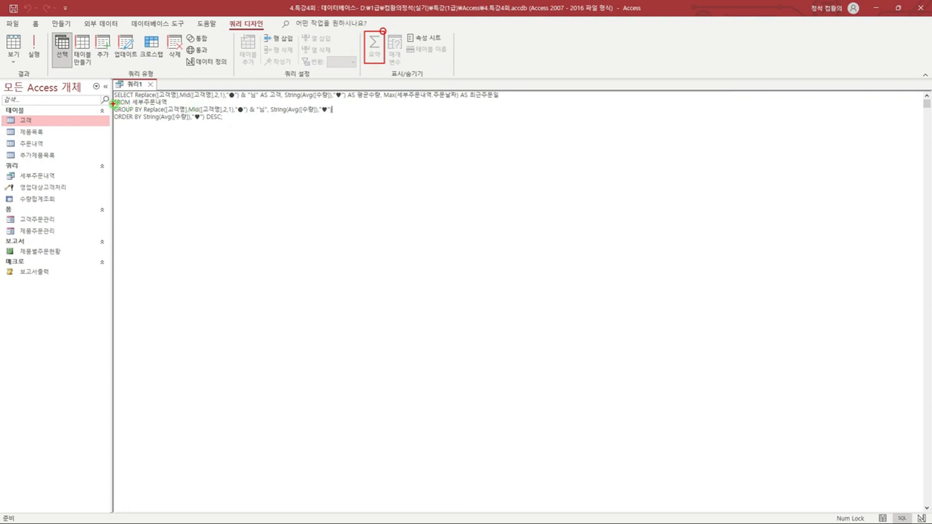
pyautogui.moveTo(113, 104); pyautogui.dragTo(142, 114)
pyautogui.moveTo(137, 102); pyautogui.dragTo(144, 108)
pyautogui.moveTo(294, 103); pyautogui.dragTo(300, 107)
pyautogui.rightClick(132, 85)
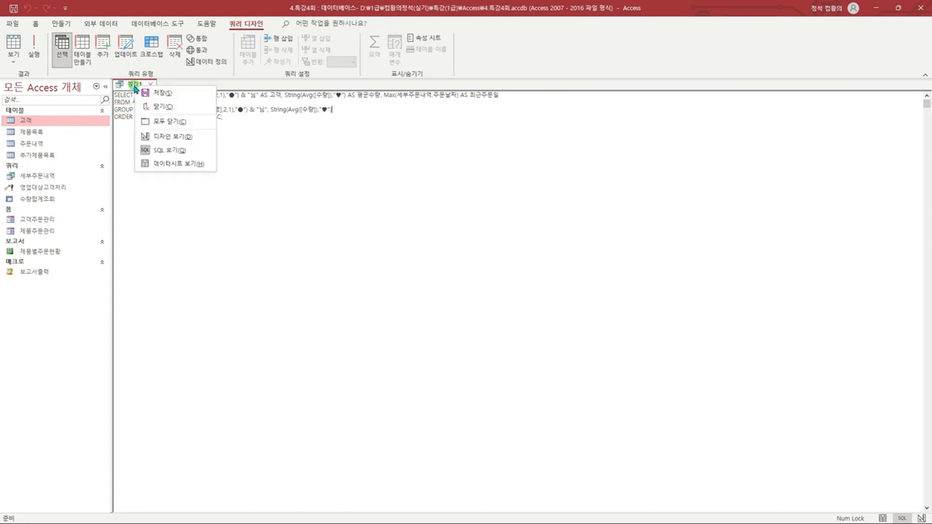
pyautogui.click(177, 137)
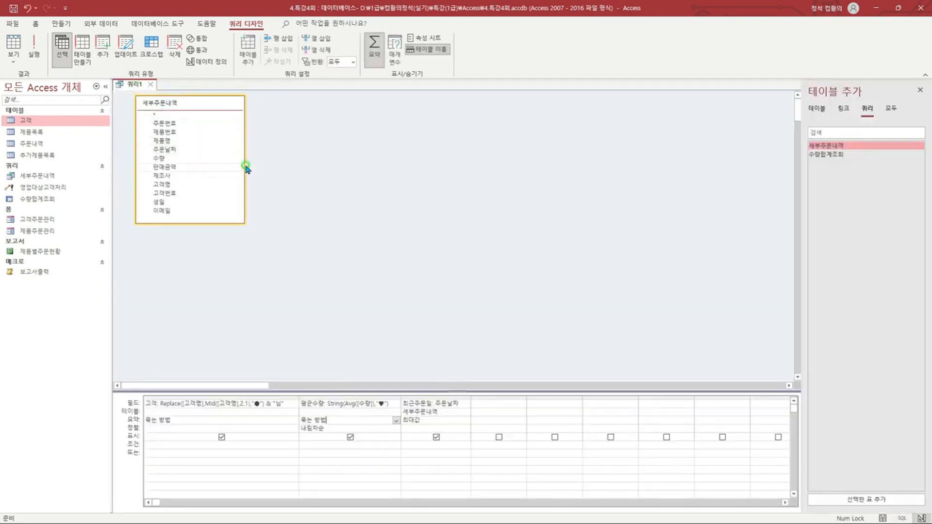
# Set the 평균수량 column's summary to 식, check the GROUP BY clause in SQL view and return to design view.
pyautogui.click(396, 420)
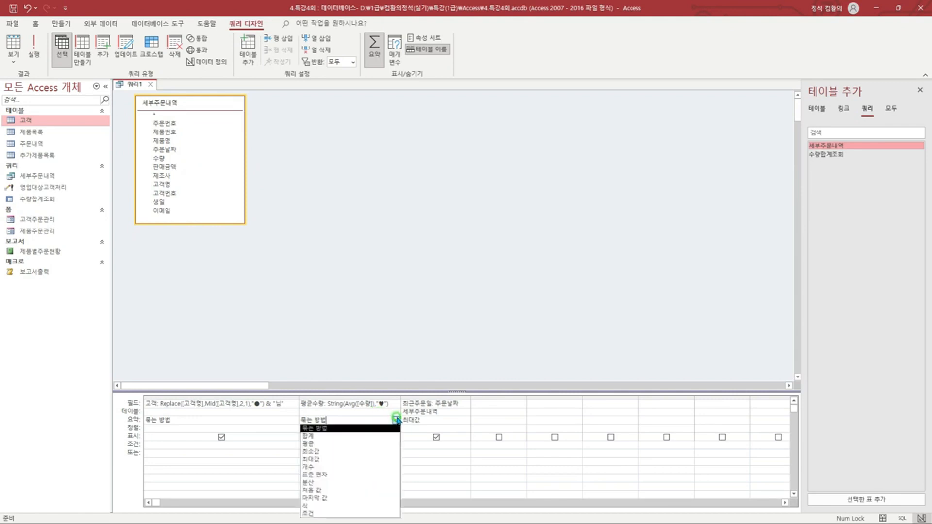
pyautogui.click(348, 505)
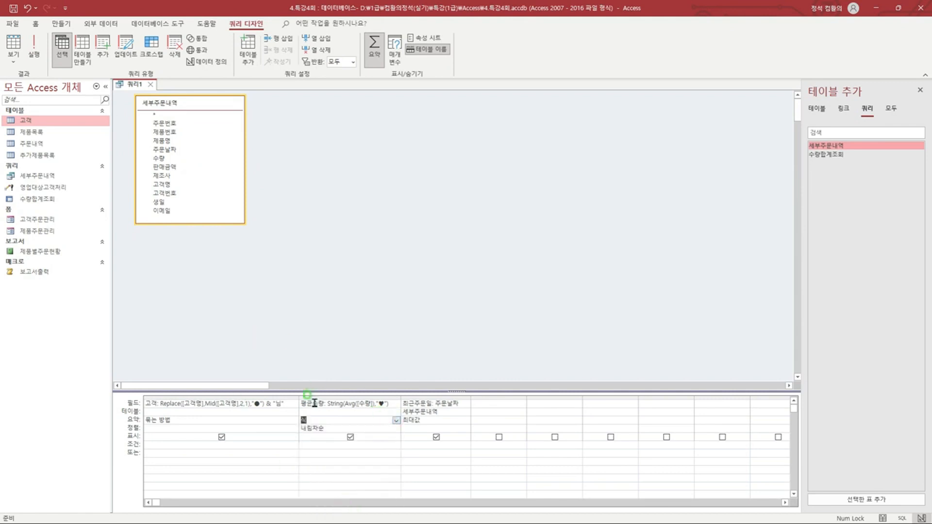
pyautogui.rightClick(327, 213)
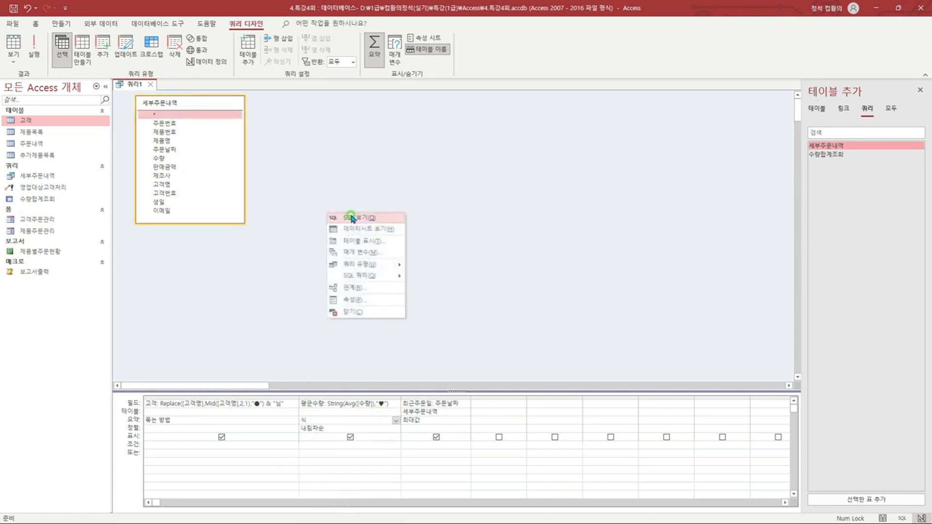
pyautogui.click(351, 217)
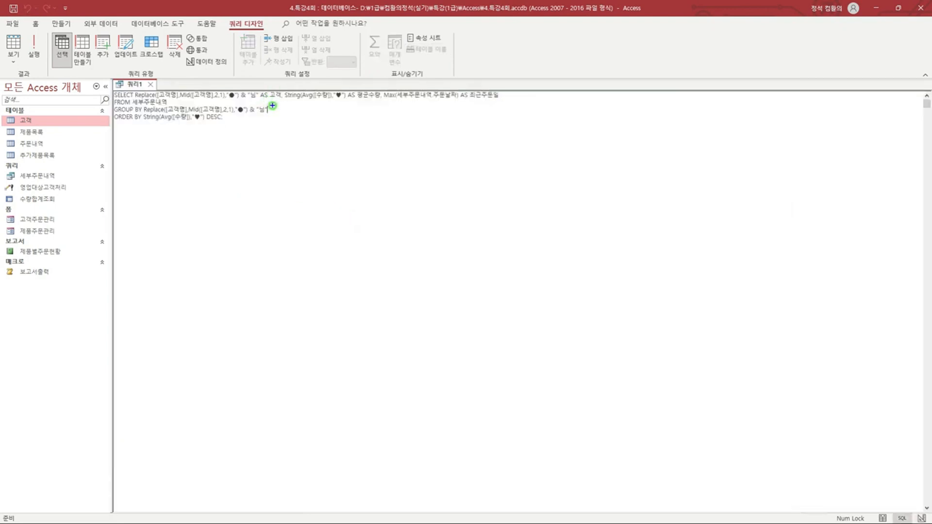
pyautogui.moveTo(112, 106); pyautogui.dragTo(142, 113)
pyautogui.moveTo(270, 105); pyautogui.dragTo(342, 115)
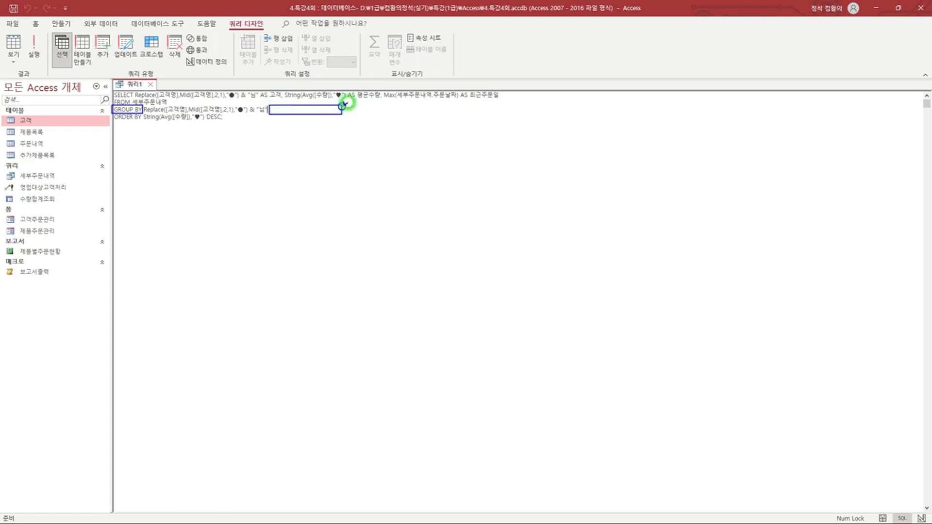
pyautogui.rightClick(136, 85)
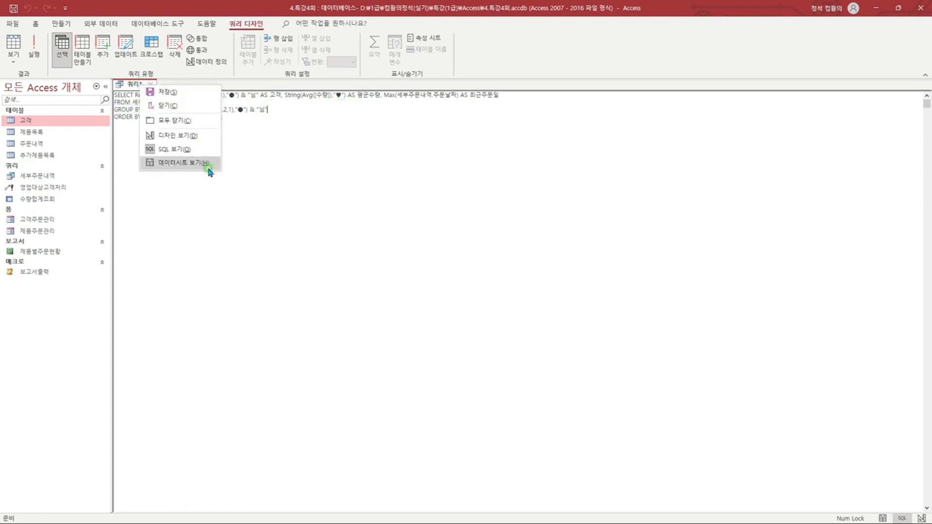
pyautogui.click(188, 136)
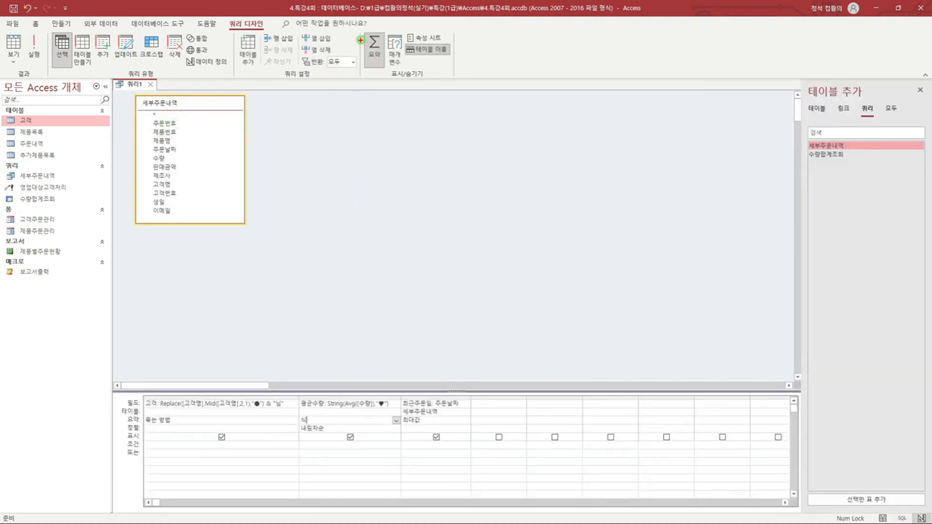
pyautogui.click(381, 68)
# Display the query results in datasheet view and fit the 평균수량 column's width to its contents.
pyautogui.rightClick(130, 85)
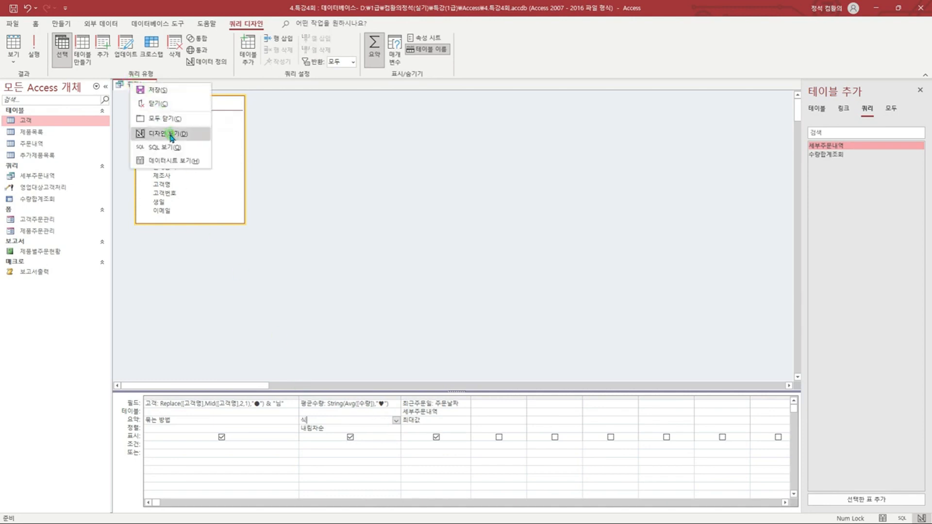
pyautogui.click(172, 161)
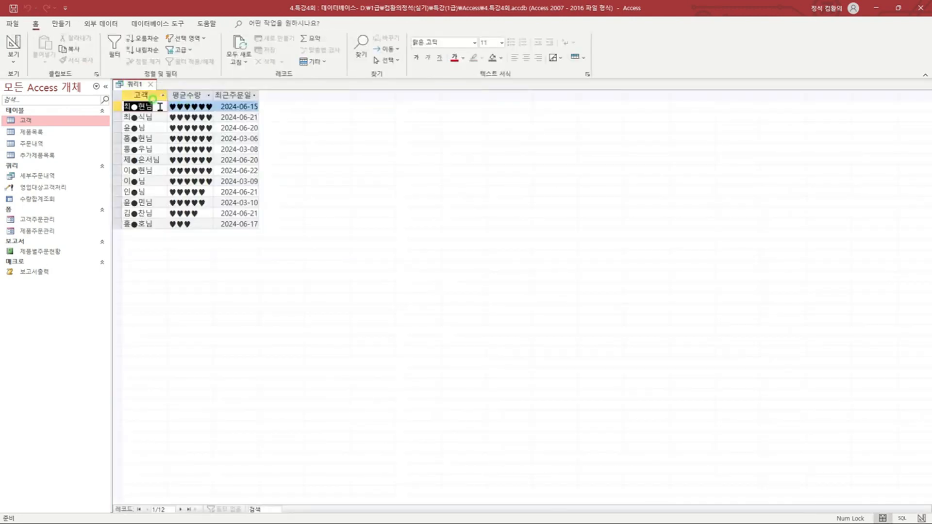
pyautogui.doubleClick(214, 92)
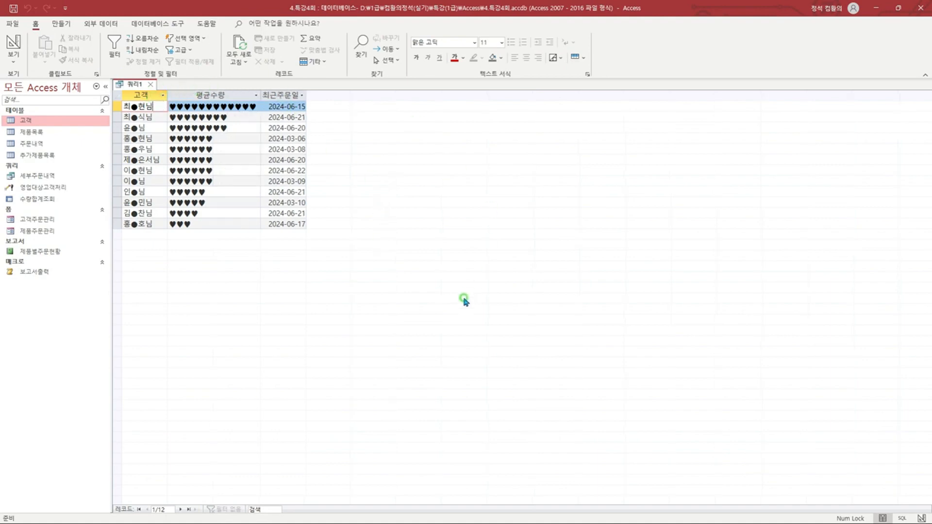
pyautogui.moveTo(117, 88); pyautogui.dragTo(308, 230)
pyautogui.press('Escape')
# Save the query with the name 고객주문정보.
pyautogui.rightClick(132, 87)
pyautogui.click(154, 93)
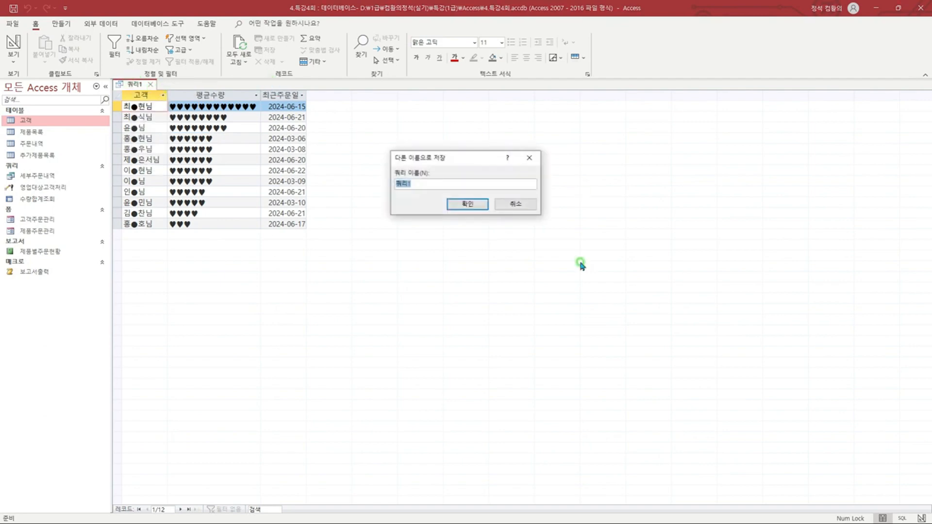
pyautogui.write('고객주문정보')
pyautogui.press('Return')
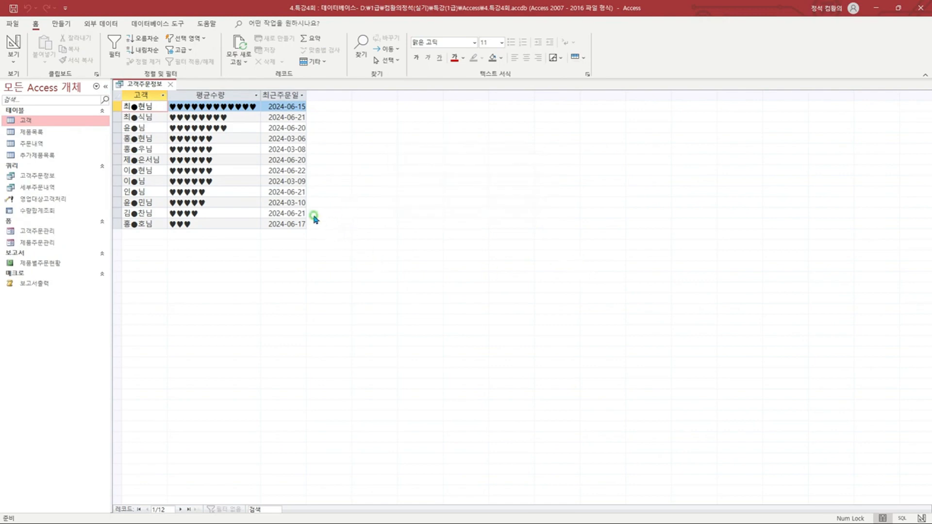
# Return the 고객주문정보 query to design view and examine the 평균수량 column's expression and summary setting.
pyautogui.rightClick(140, 86)
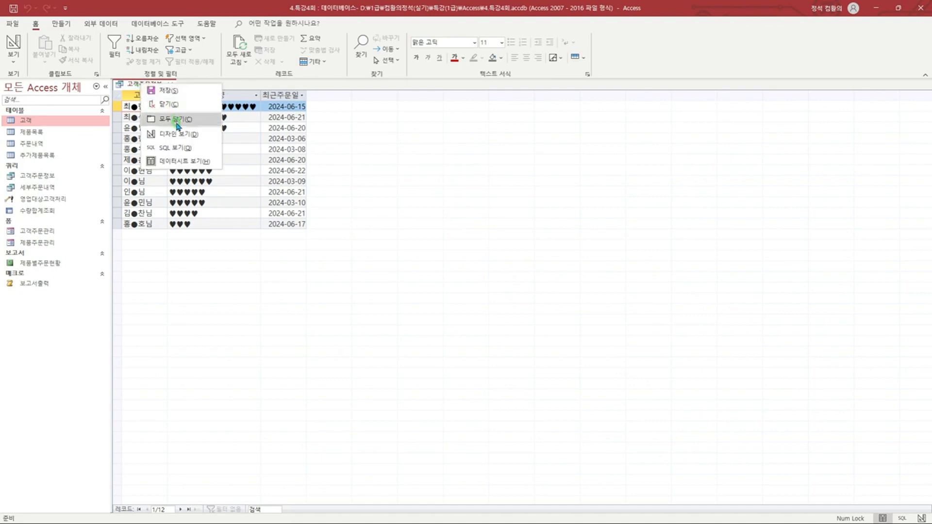
pyautogui.click(178, 120)
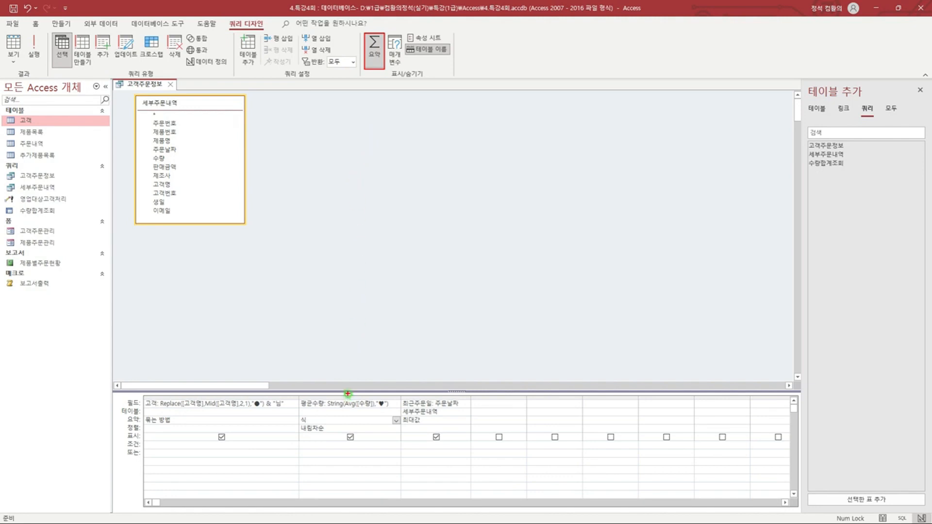
pyautogui.moveTo(348, 394); pyautogui.dragTo(354, 395)
pyautogui.moveTo(298, 414); pyautogui.dragTo(402, 427)
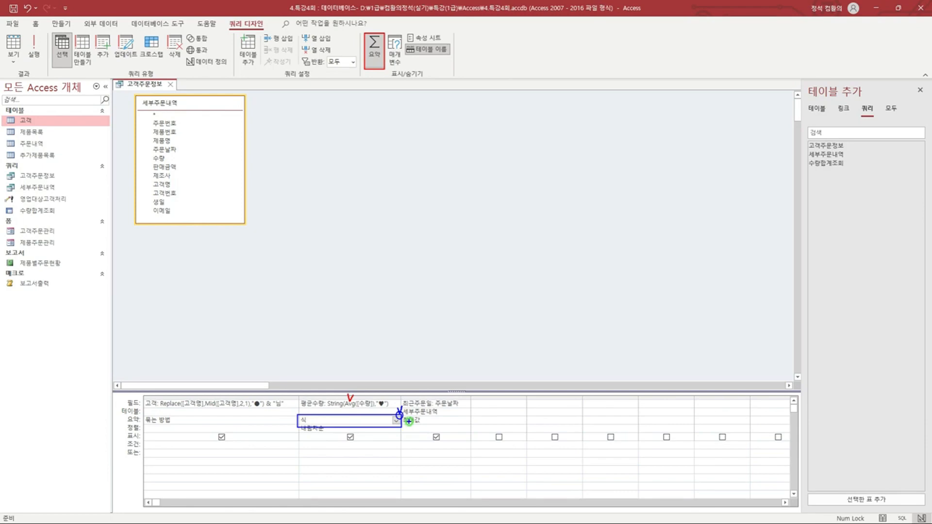
pyautogui.press('Escape')
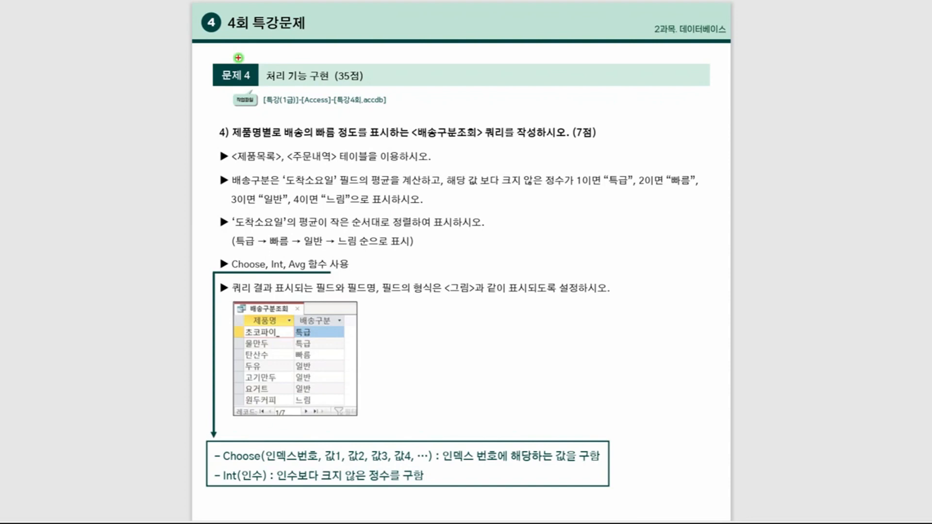
pyautogui.moveTo(230, 142); pyautogui.dragTo(388, 140)
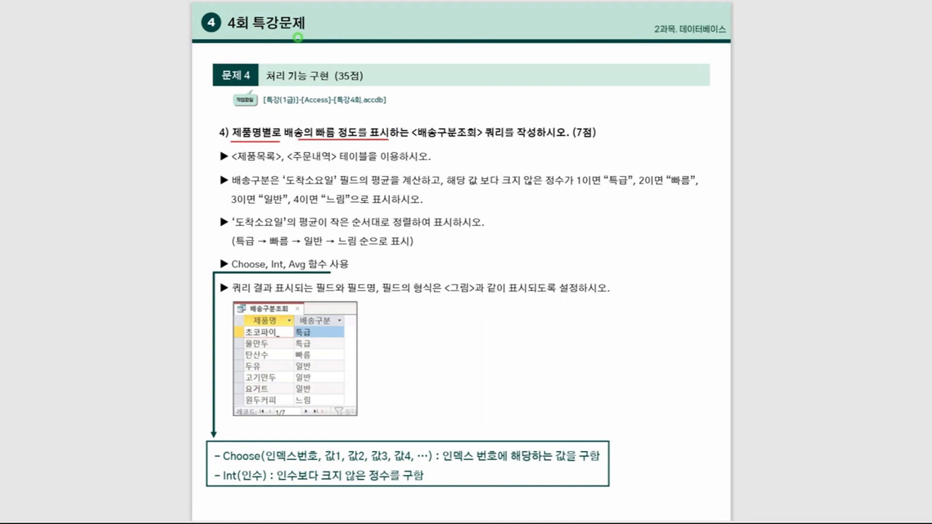
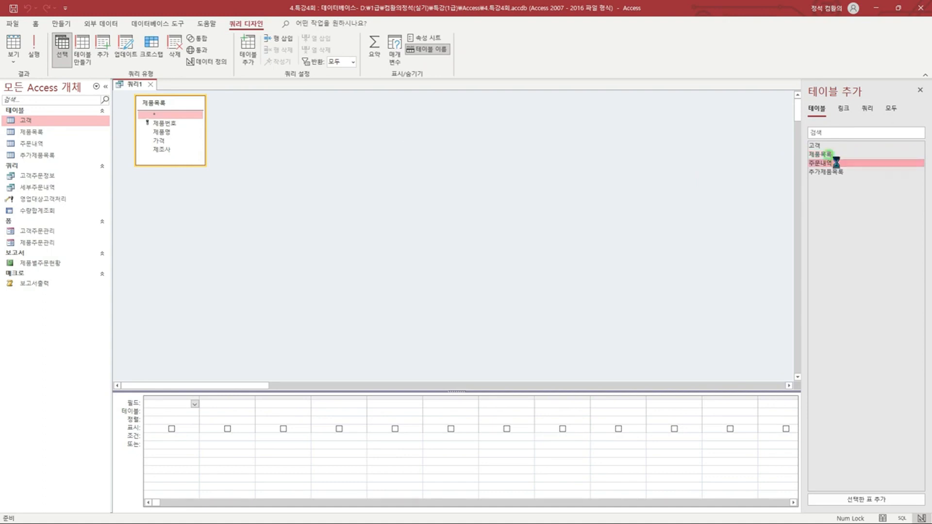
# Enlarge the 주문내역 field list to show all its fields and add 제품명 from 제품목록 to the query grid.
pyautogui.moveTo(298, 164); pyautogui.dragTo(304, 175)
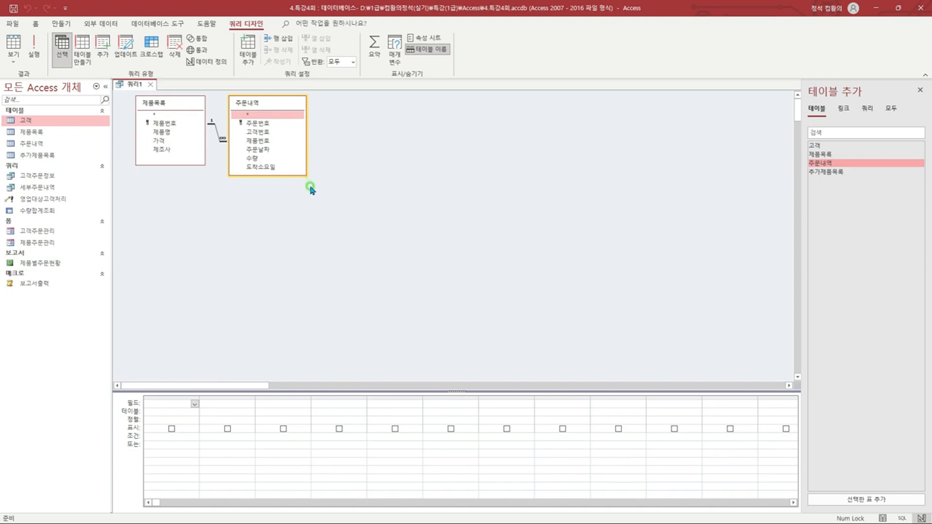
pyautogui.doubleClick(160, 131)
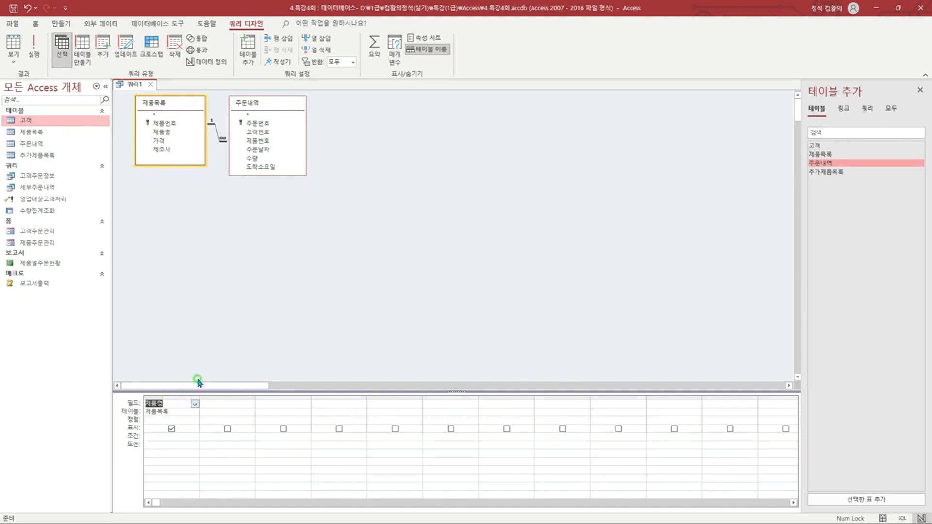
# Enter Avg([도착소요일]) in the enlarged editor for the second column's field expression.
pyautogui.click(226, 403)
pyautogui.hotkey('shift', 'F2')
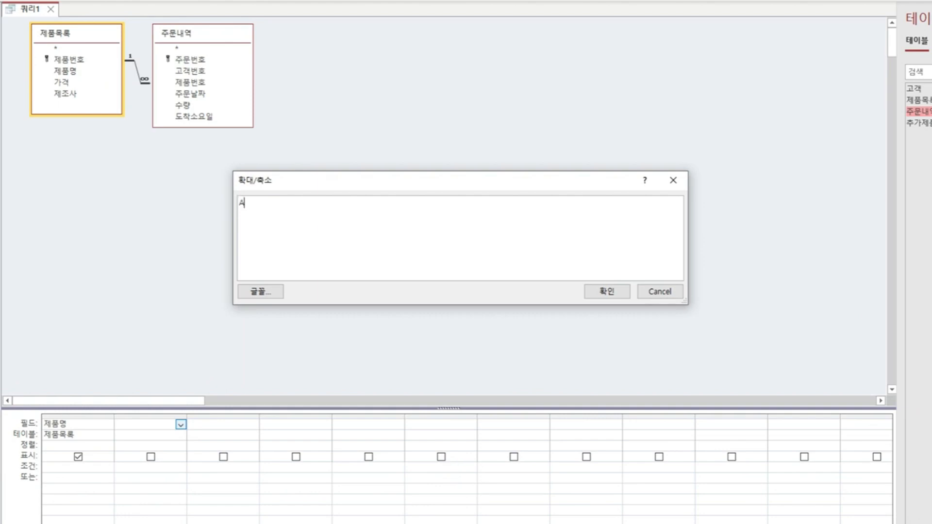
pyautogui.write('도착')
pyautogui.write('소요이')
pyautogui.write(']')
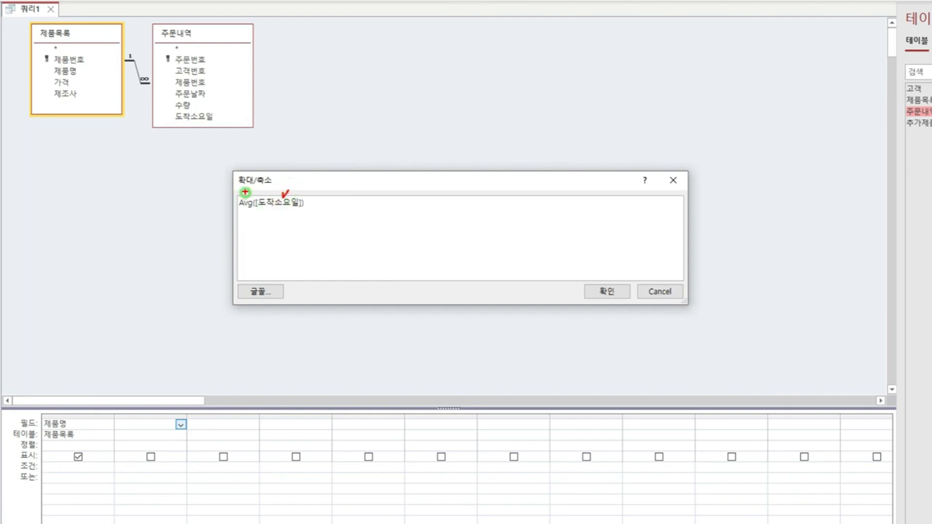
pyautogui.moveTo(238, 195); pyautogui.dragTo(309, 209)
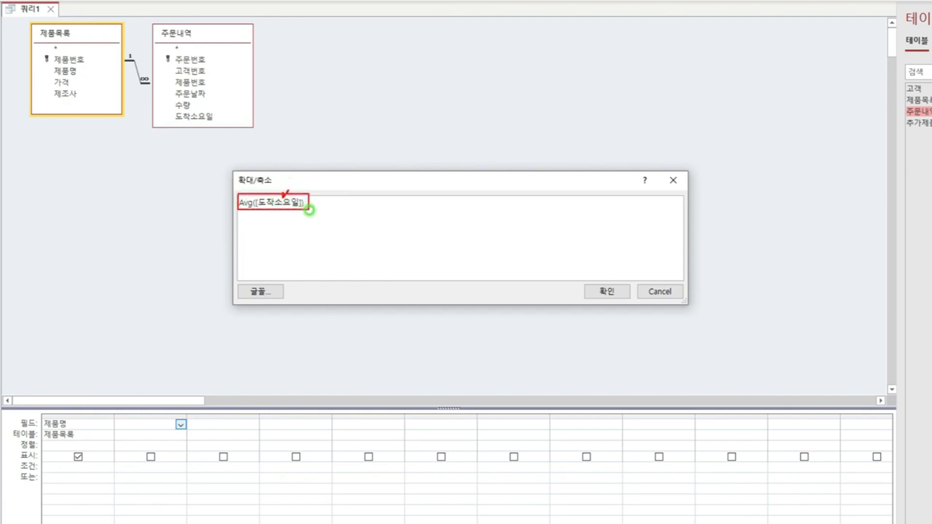
pyautogui.press('Escape')
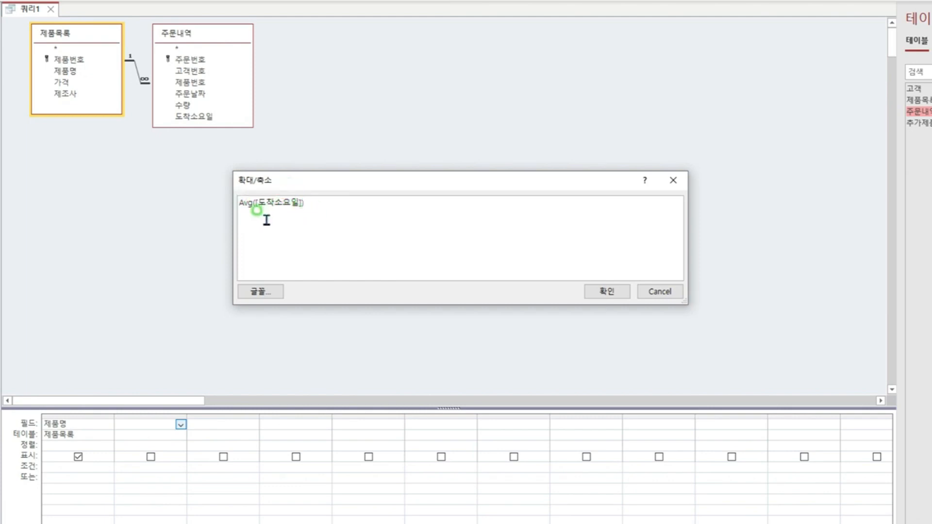
# Enclose the average expression in Int so that it reads Int(Avg([도착소요일])).
pyautogui.click(237, 203)
pyautogui.write('Int(')
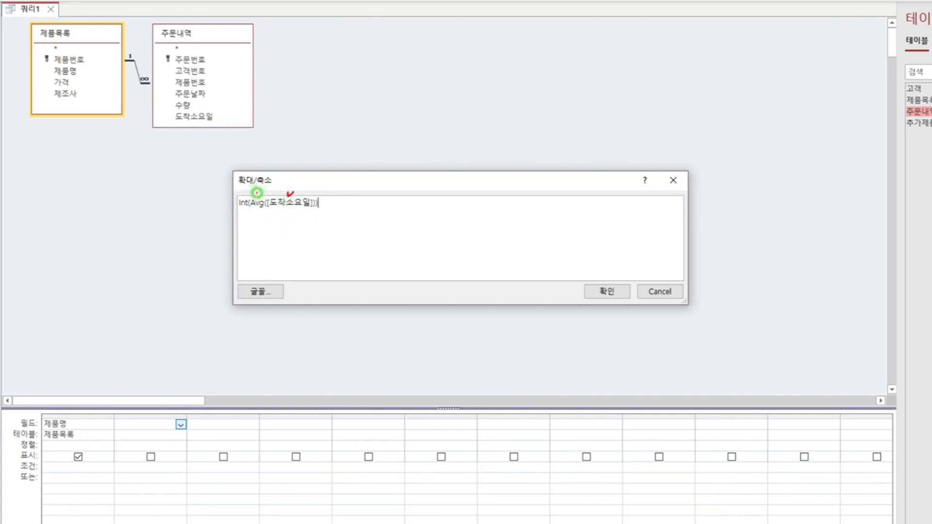
pyautogui.moveTo(257, 193)
pyautogui.mouseDown()
pyautogui.moveTo(264, 206)
pyautogui.moveTo(318, 210)
pyautogui.moveTo(322, 187)
pyautogui.mouseUp()
pyautogui.press('b')
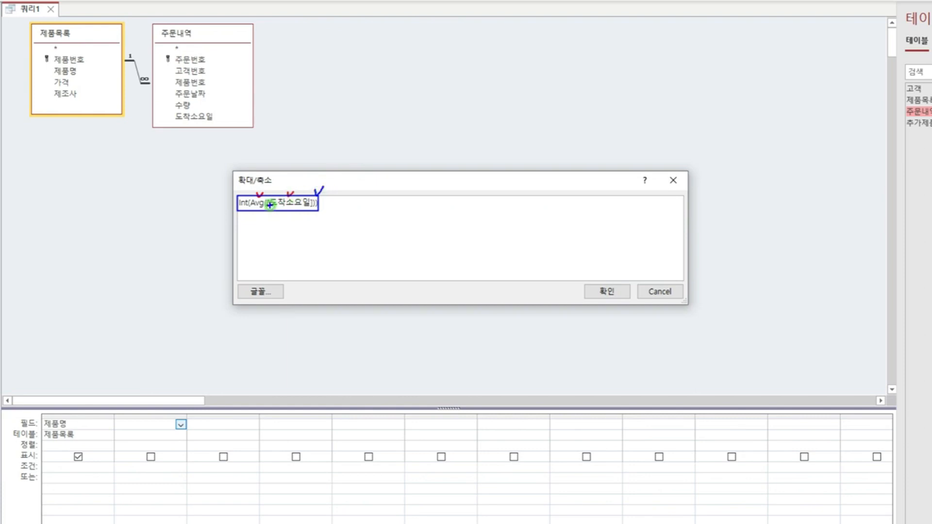
pyautogui.press('Escape')
# Wrap the Int expression in Choose with "특급", "빠름", "일반", "느림", apply it and fit the column's width.
pyautogui.click(238, 203)
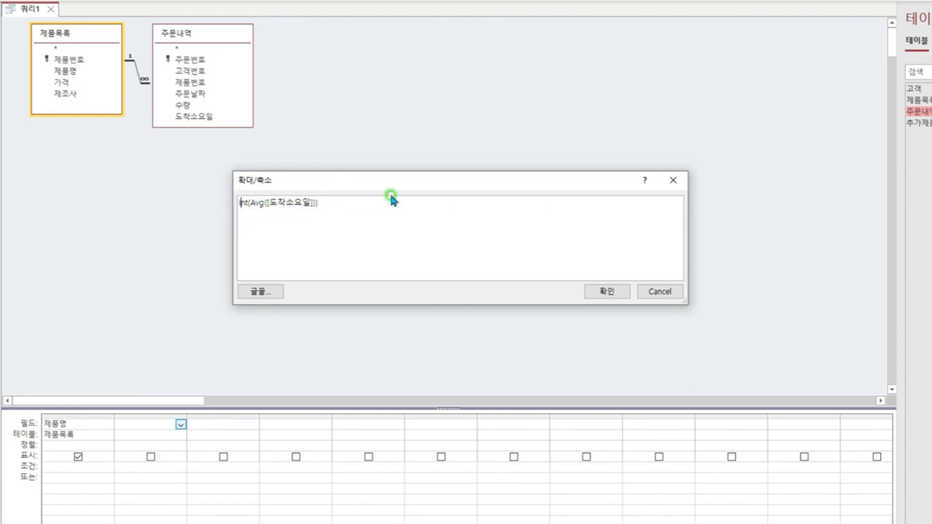
pyautogui.write('Choose(')
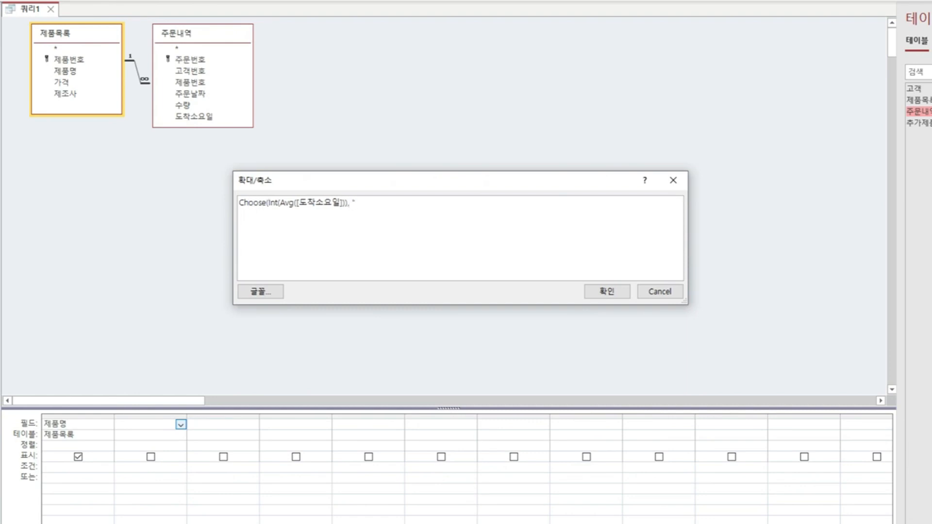
pyautogui.write('특급", "빠름", "일반", "느림"')
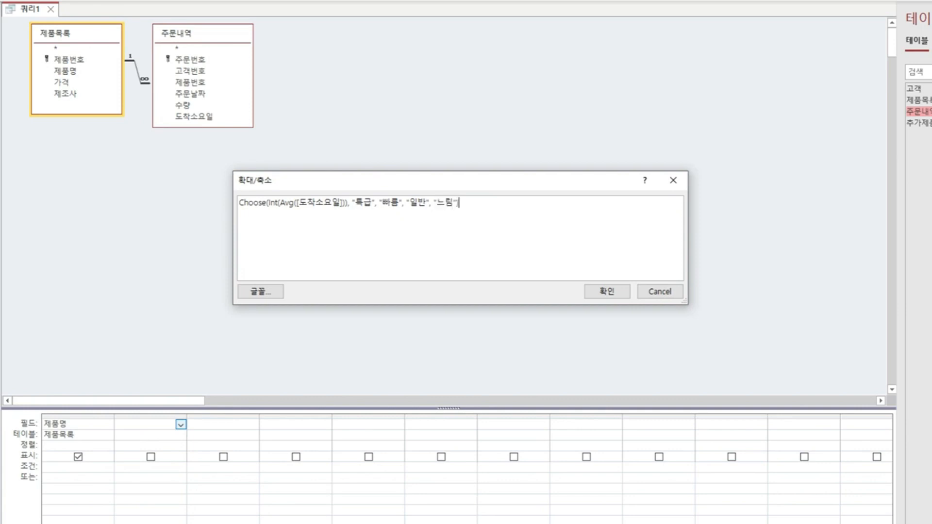
pyautogui.write(')')
pyautogui.click(589, 292)
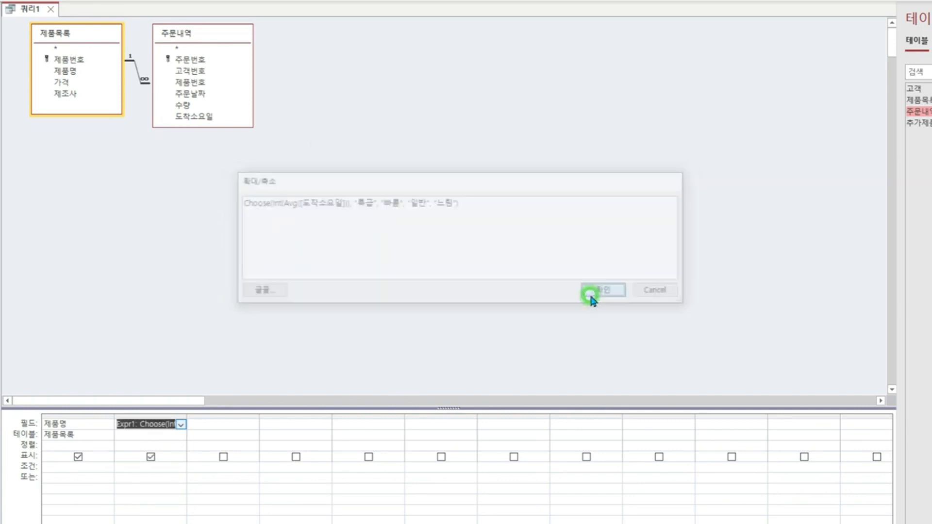
pyautogui.doubleClick(188, 414)
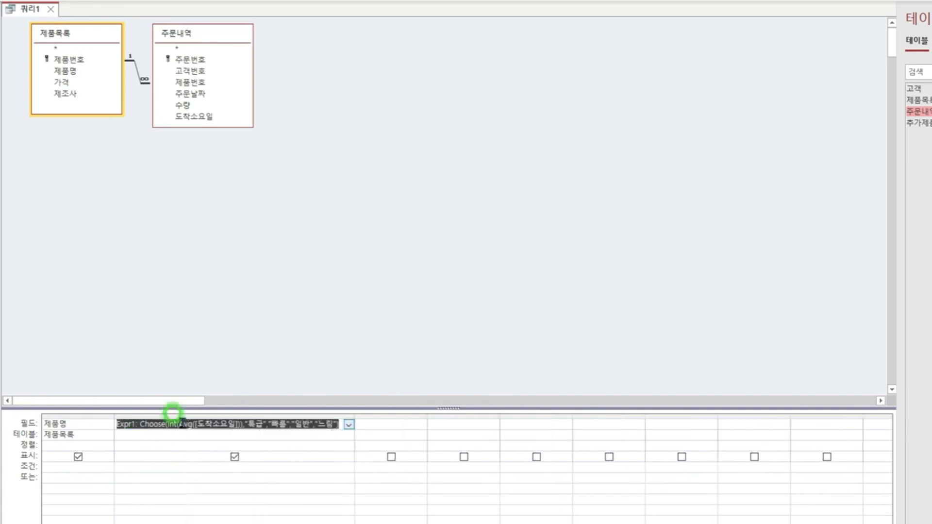
# Rename the calculated Choose column as 배송구분.
pyautogui.click(137, 423)
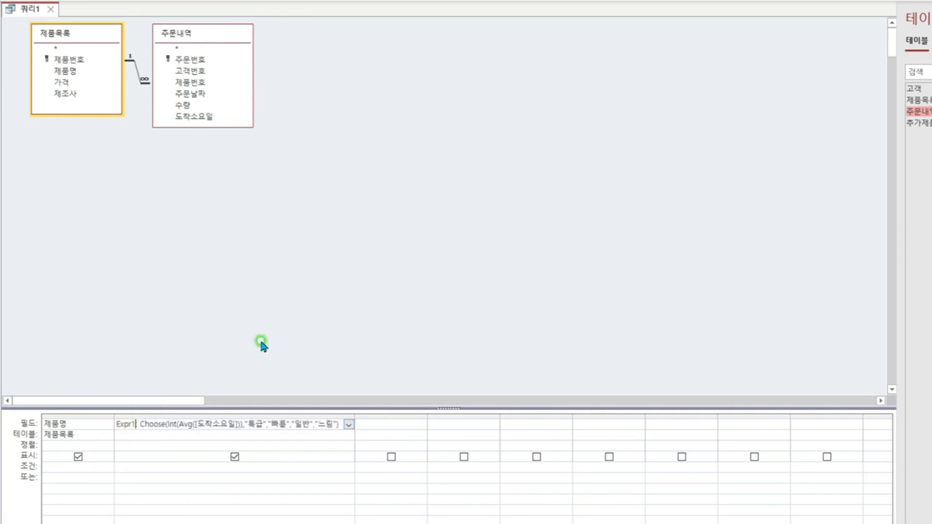
pyautogui.press('BackSpace')
pyautogui.press('BackSpace')
pyautogui.press('BackSpace')
pyautogui.press('BackSpace')
pyautogui.press('BackSpace')
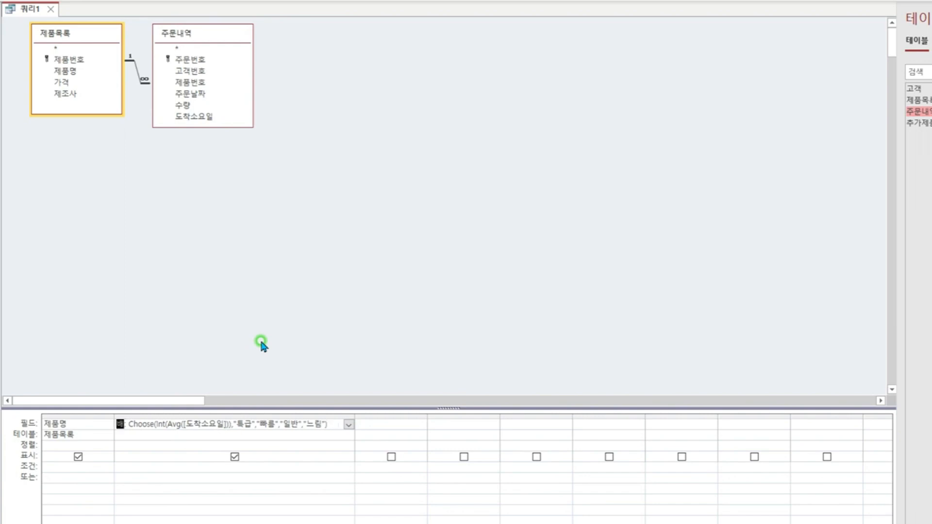
pyautogui.write('배송구분:')
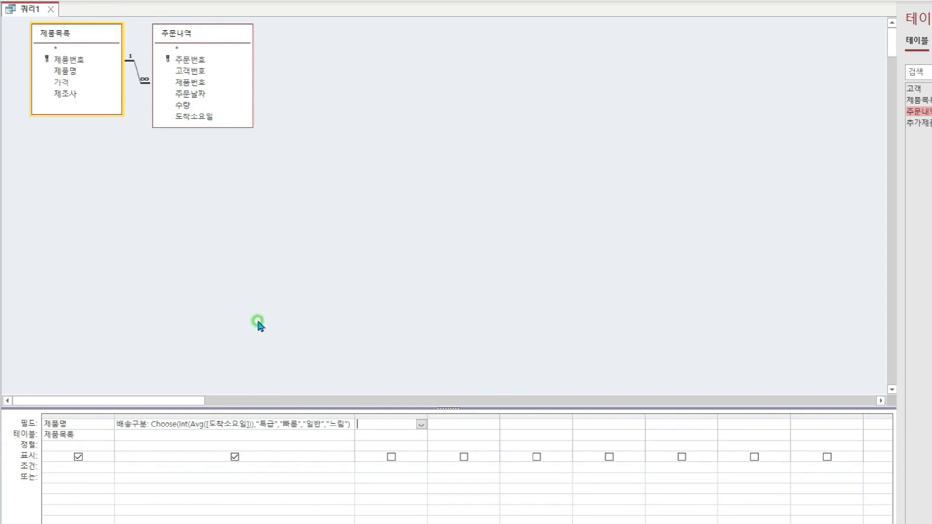
# Add 도착소요일 from 주문내역 to the grid, turn on the summary row and set this field's summary to 평균.
pyautogui.doubleClick(194, 116)
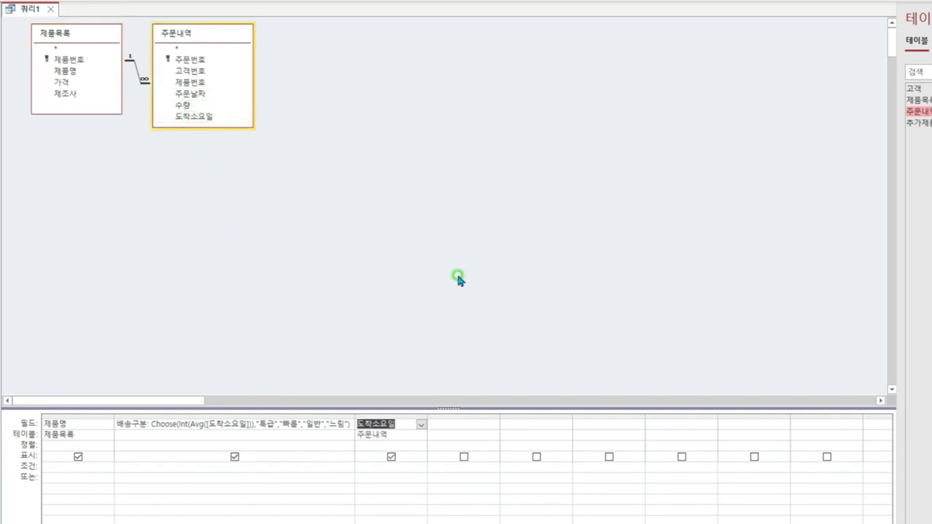
pyautogui.click(402, 424)
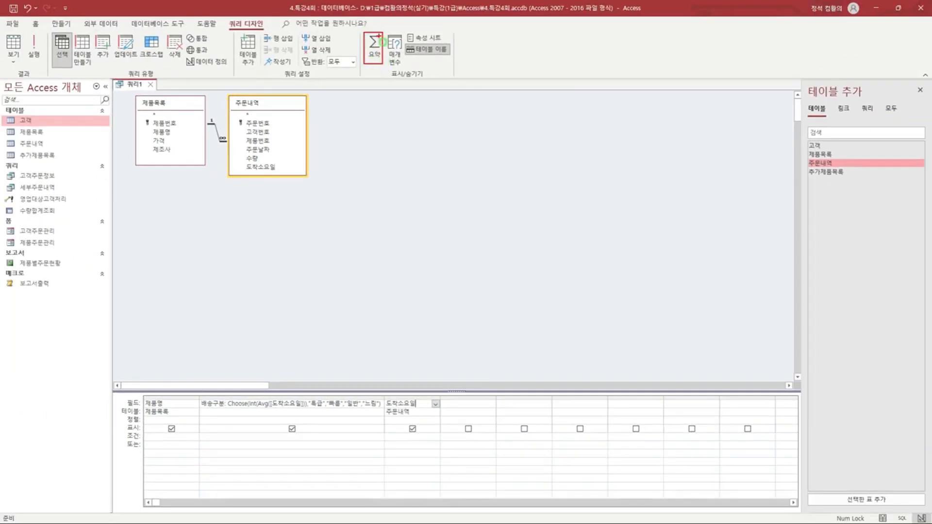
pyautogui.click(383, 57)
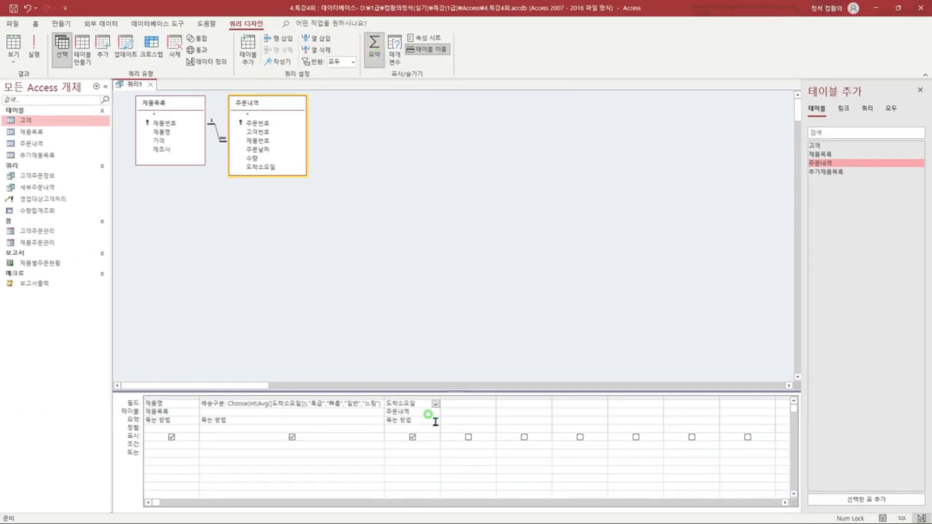
pyautogui.click(422, 420)
pyautogui.click(435, 421)
pyautogui.click(424, 439)
pyautogui.click(430, 404)
# Sort the 도착소요일 average in ascending order (오름차순) and hide that column from the results.
pyautogui.click(413, 427)
pyautogui.click(436, 429)
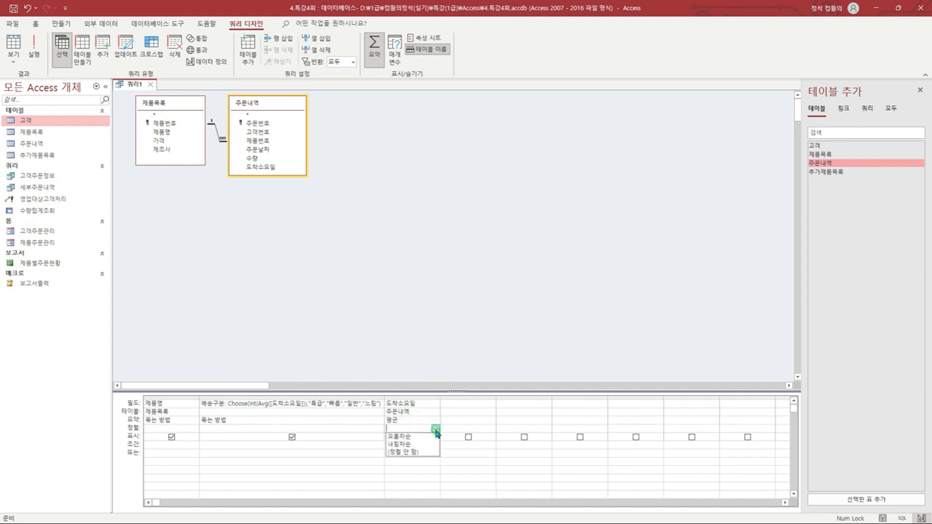
pyautogui.click(411, 436)
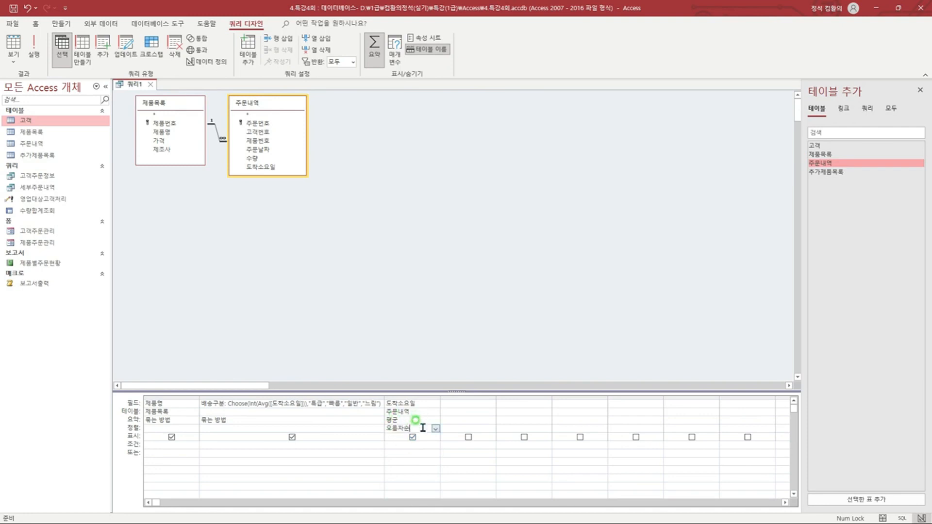
pyautogui.click(413, 437)
# Try to display the query results in datasheet view with 배송구분 still summarized as 묶는 방법.
pyautogui.rightClick(137, 86)
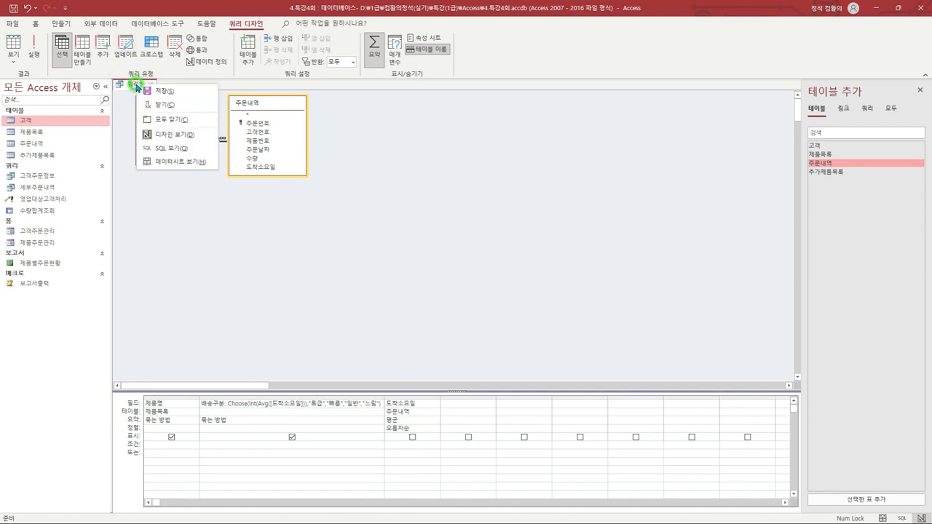
pyautogui.click(196, 162)
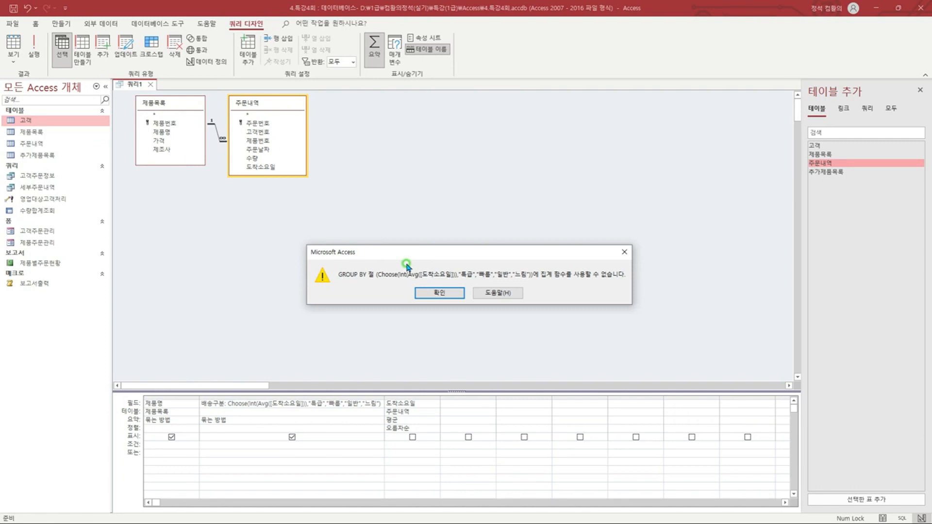
pyautogui.moveTo(540, 270); pyautogui.dragTo(567, 280)
pyautogui.moveTo(337, 268); pyautogui.dragTo(375, 282)
pyautogui.press('Escape')
pyautogui.click(624, 252)
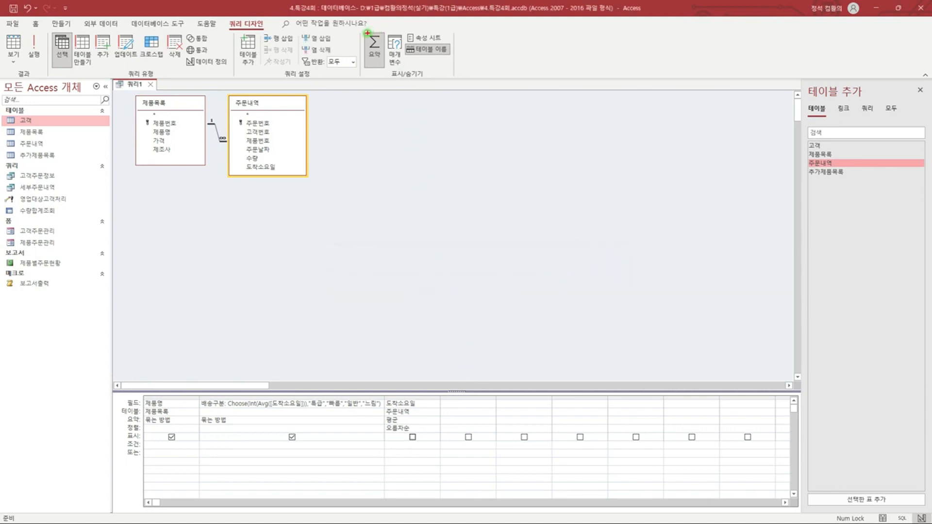
# Set the 배송구분 column's summary to 식 and display the query results in datasheet view.
pyautogui.moveTo(364, 33); pyautogui.dragTo(384, 68)
pyautogui.moveTo(261, 397); pyautogui.dragTo(267, 396)
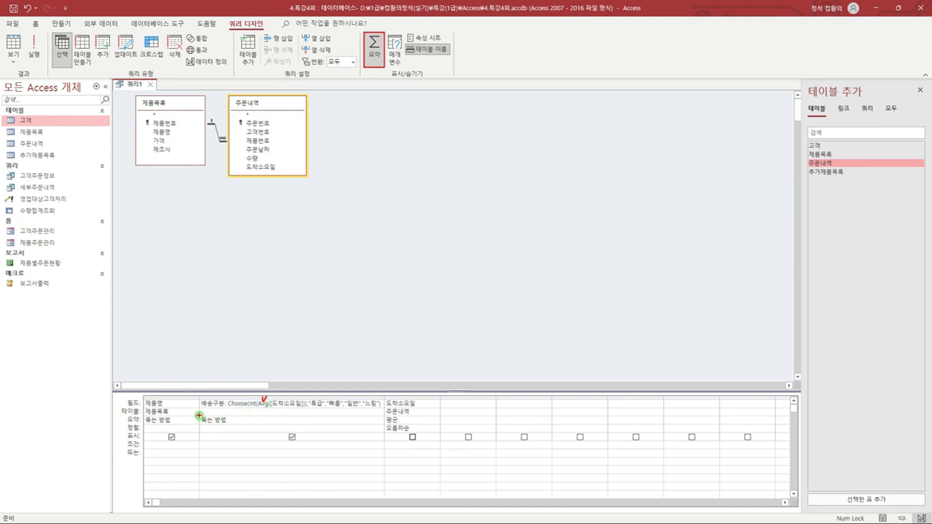
pyautogui.moveTo(199, 416); pyautogui.dragTo(381, 425)
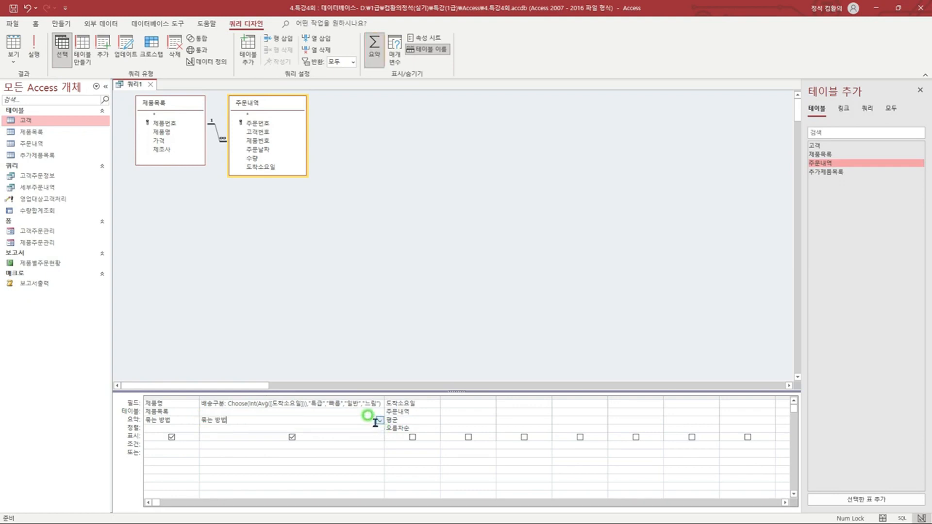
pyautogui.click(379, 421)
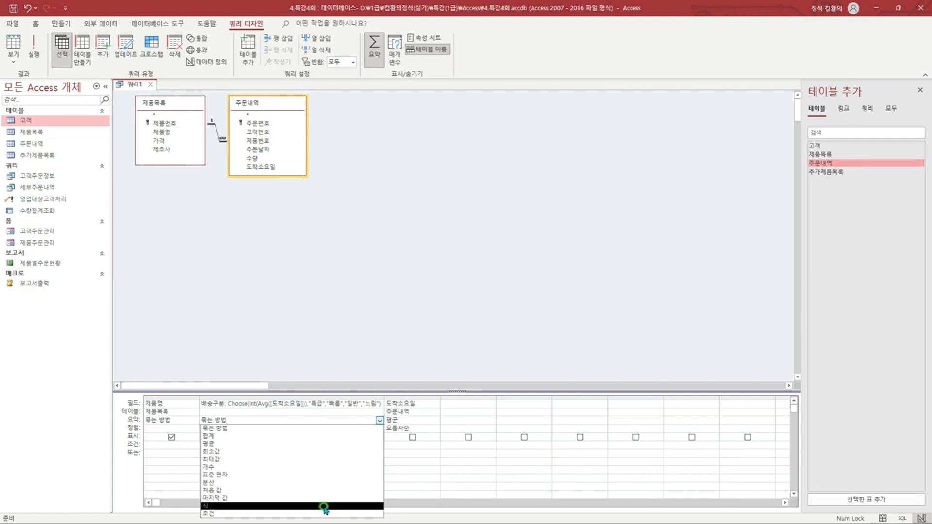
pyautogui.click(322, 505)
pyautogui.click(309, 334)
pyautogui.click(311, 335)
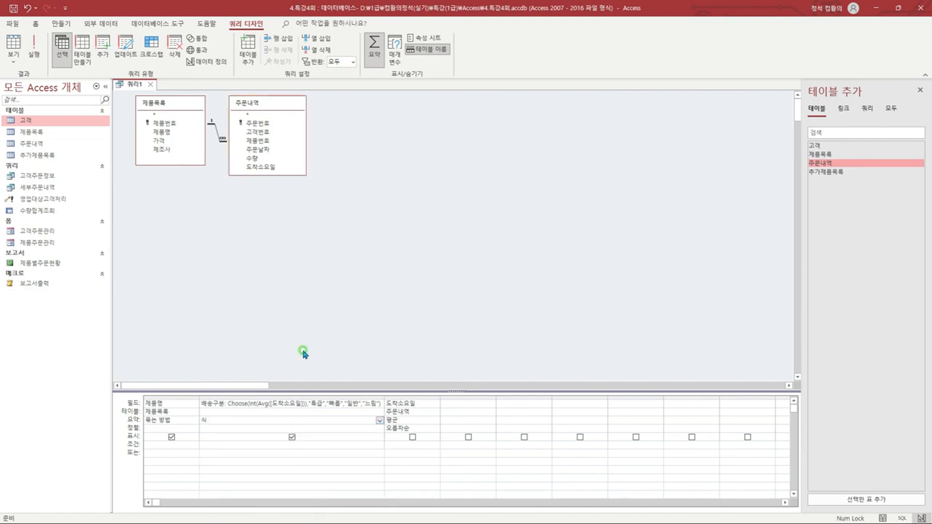
pyautogui.rightClick(129, 84)
pyautogui.click(171, 161)
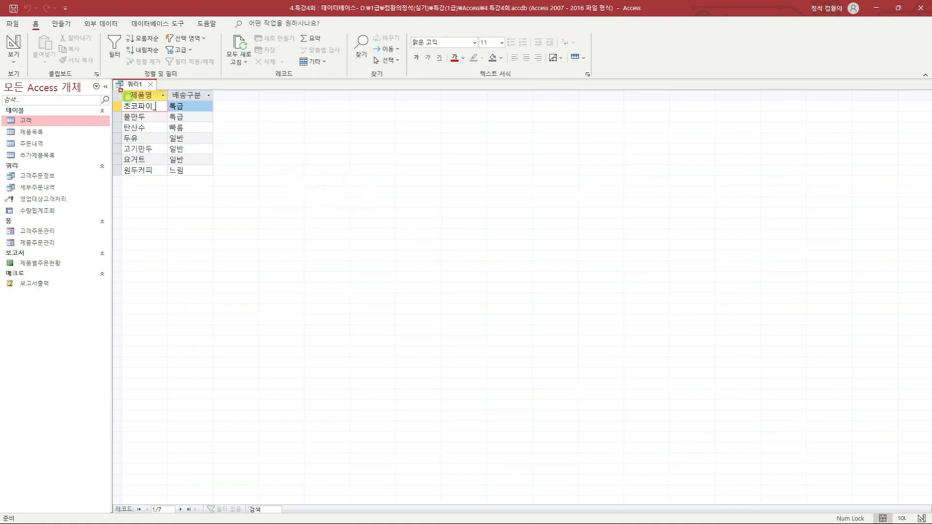
# Save the query under the name 배송구분조회.
pyautogui.moveTo(119, 90); pyautogui.dragTo(214, 175)
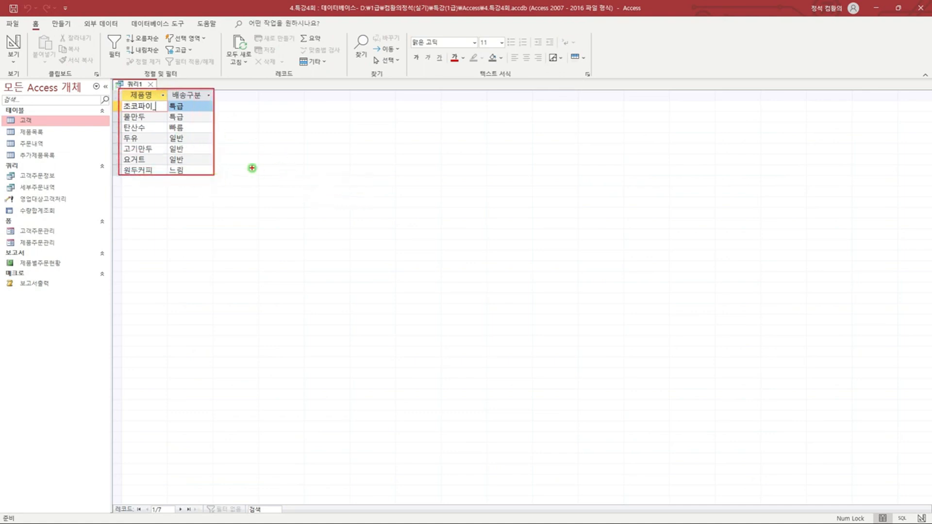
pyautogui.press('Escape')
pyautogui.rightClick(134, 87)
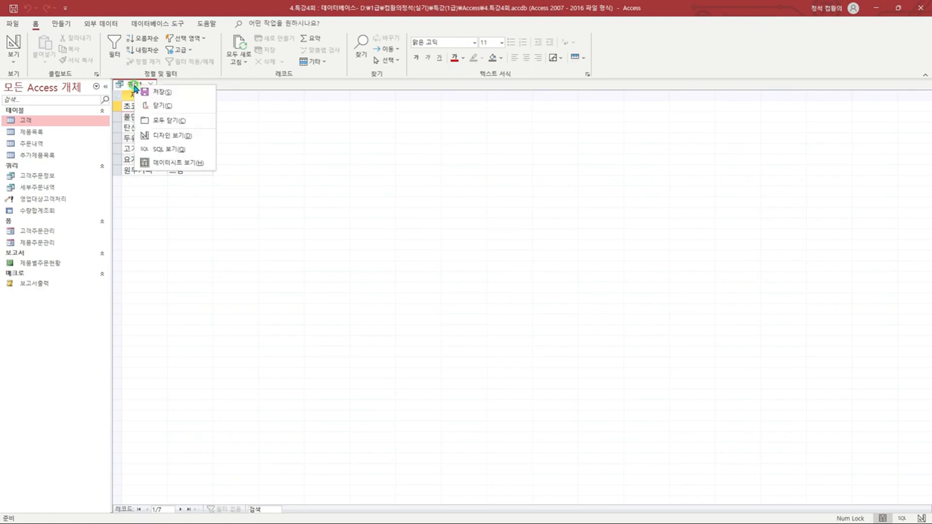
pyautogui.click(145, 89)
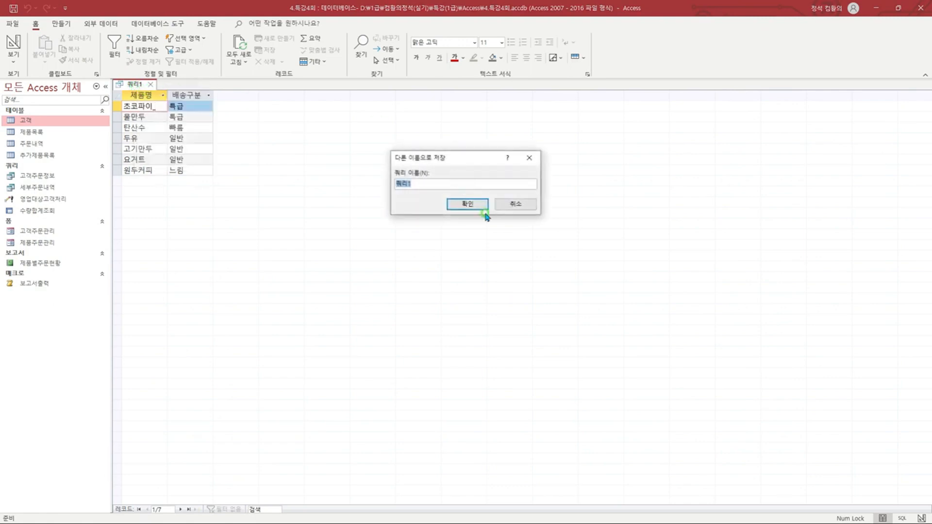
pyautogui.write('배송구분조회')
pyautogui.click(484, 209)
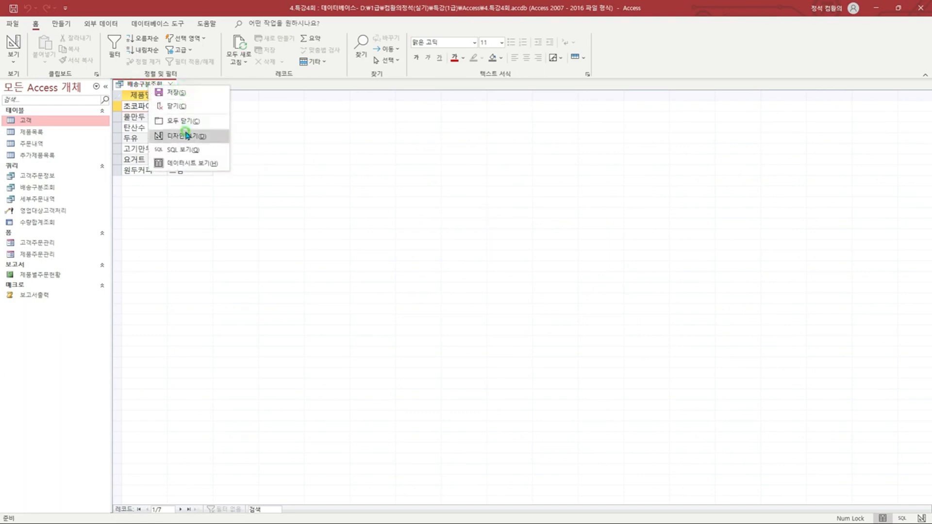
# Show the 배송구분조회 query in design view and check the summary setting of the 배송구분 column.
pyautogui.click(185, 135)
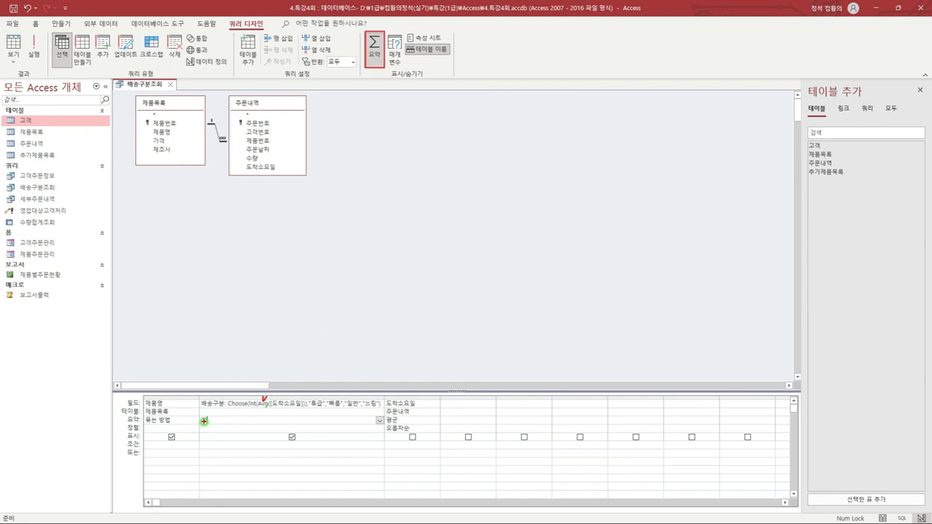
pyautogui.moveTo(200, 416)
pyautogui.mouseDown()
pyautogui.moveTo(386, 425)
pyautogui.moveTo(382, 416)
pyautogui.mouseUp()
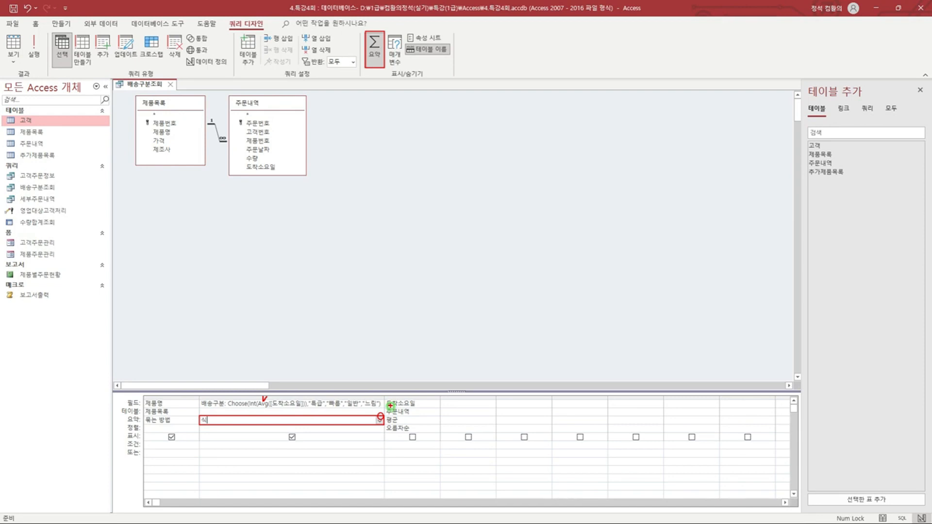
pyautogui.press('Escape')
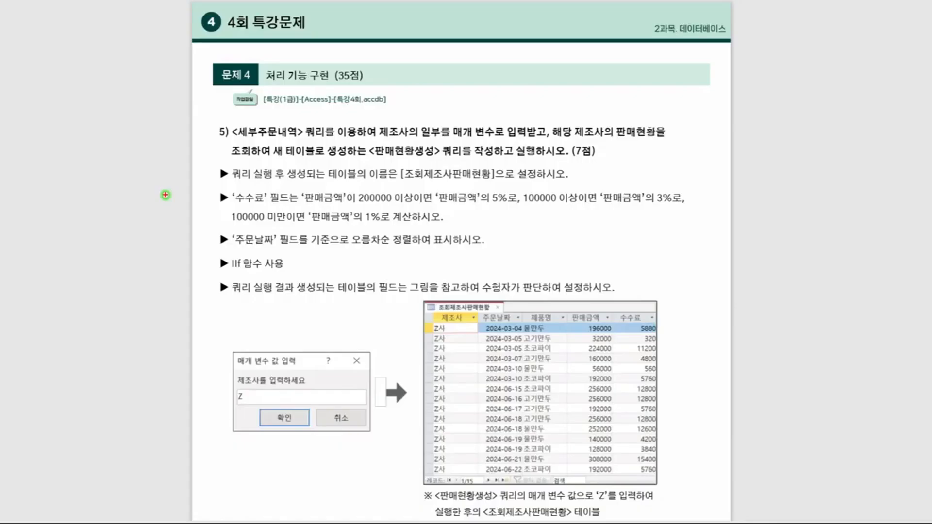
pyautogui.moveTo(235, 140); pyautogui.dragTo(304, 140)
pyautogui.moveTo(377, 124)
pyautogui.mouseDown()
pyautogui.moveTo(410, 139)
pyautogui.moveTo(541, 147)
pyautogui.mouseUp()
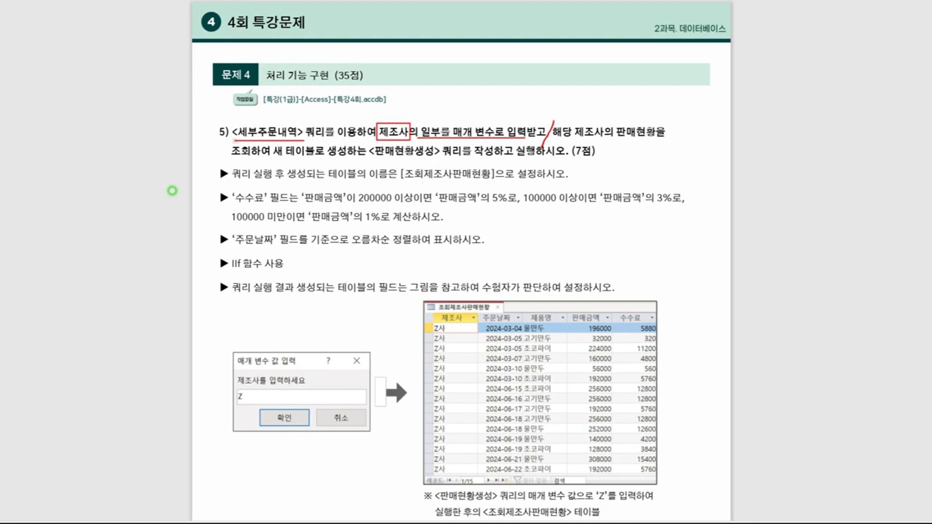
pyautogui.moveTo(427, 125)
pyautogui.mouseDown()
pyautogui.moveTo(418, 132)
pyautogui.moveTo(428, 123)
pyautogui.mouseUp()
pyautogui.moveTo(408, 121)
pyautogui.mouseDown()
pyautogui.moveTo(426, 74)
pyautogui.moveTo(448, 80)
pyautogui.mouseUp()
pyautogui.moveTo(451, 63)
pyautogui.mouseDown()
pyautogui.moveTo(451, 83)
pyautogui.moveTo(510, 75)
pyautogui.mouseUp()
pyautogui.moveTo(508, 69); pyautogui.dragTo(502, 81)
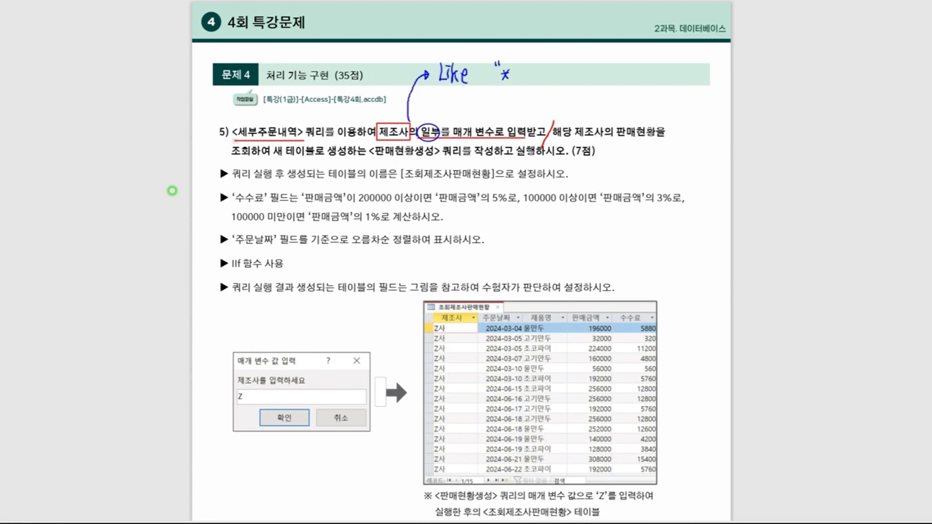
pyautogui.moveTo(549, 62)
pyautogui.mouseDown()
pyautogui.moveTo(534, 82)
pyautogui.moveTo(551, 73)
pyautogui.mouseUp()
pyautogui.moveTo(234, 373); pyautogui.dragTo(309, 387)
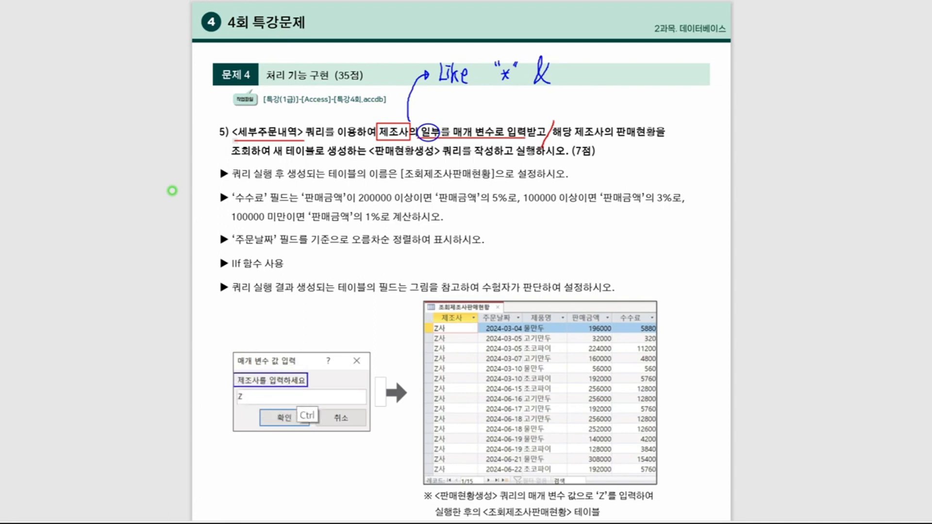
pyautogui.moveTo(579, 55)
pyautogui.mouseDown()
pyautogui.moveTo(574, 87)
pyautogui.moveTo(590, 73)
pyautogui.moveTo(593, 85)
pyautogui.mouseUp()
pyautogui.moveTo(596, 63)
pyautogui.mouseDown()
pyautogui.moveTo(613, 83)
pyautogui.moveTo(626, 62)
pyautogui.moveTo(624, 86)
pyautogui.moveTo(677, 58)
pyautogui.moveTo(667, 85)
pyautogui.mouseUp()
pyautogui.moveTo(719, 56)
pyautogui.mouseDown()
pyautogui.moveTo(704, 81)
pyautogui.moveTo(722, 85)
pyautogui.moveTo(743, 62)
pyautogui.mouseUp()
pyautogui.moveTo(746, 56); pyautogui.dragTo(756, 71)
pyautogui.moveTo(756, 64); pyautogui.dragTo(749, 72)
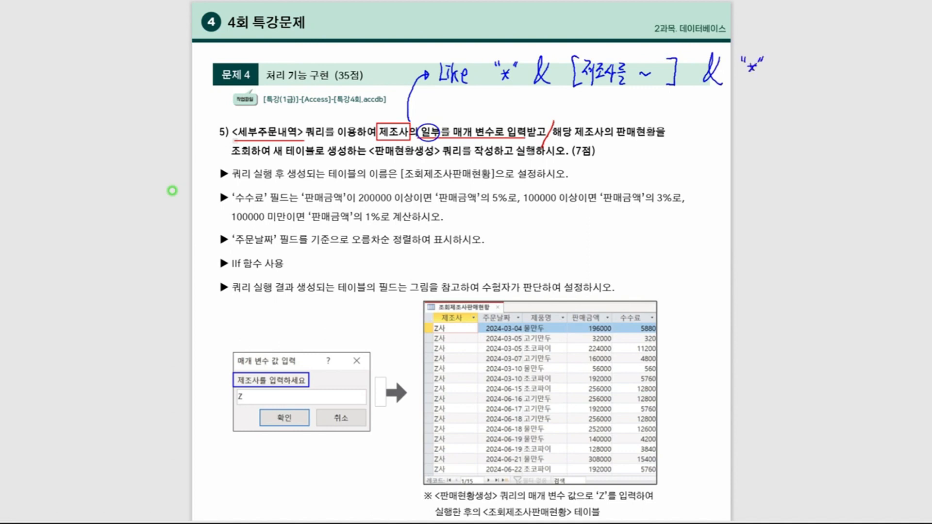
pyautogui.moveTo(431, 43); pyautogui.dragTo(778, 94)
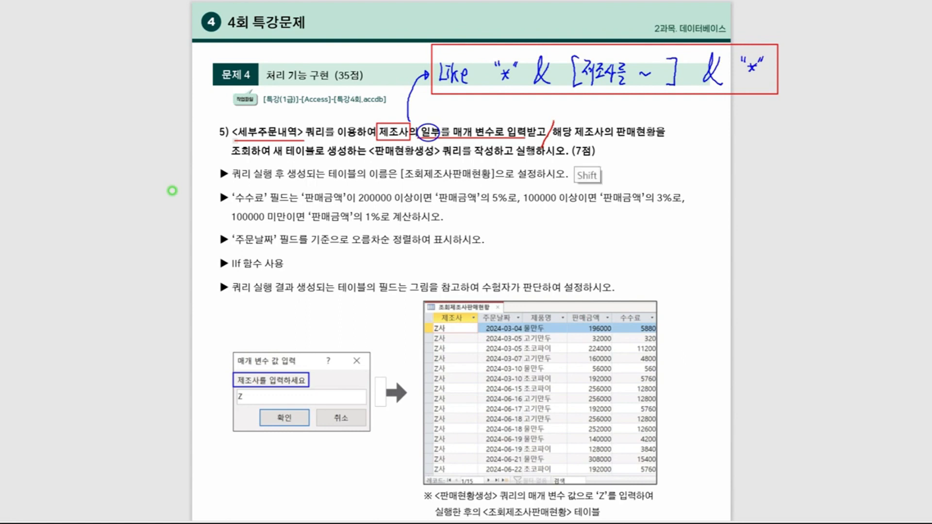
pyautogui.moveTo(573, 139); pyautogui.dragTo(664, 138)
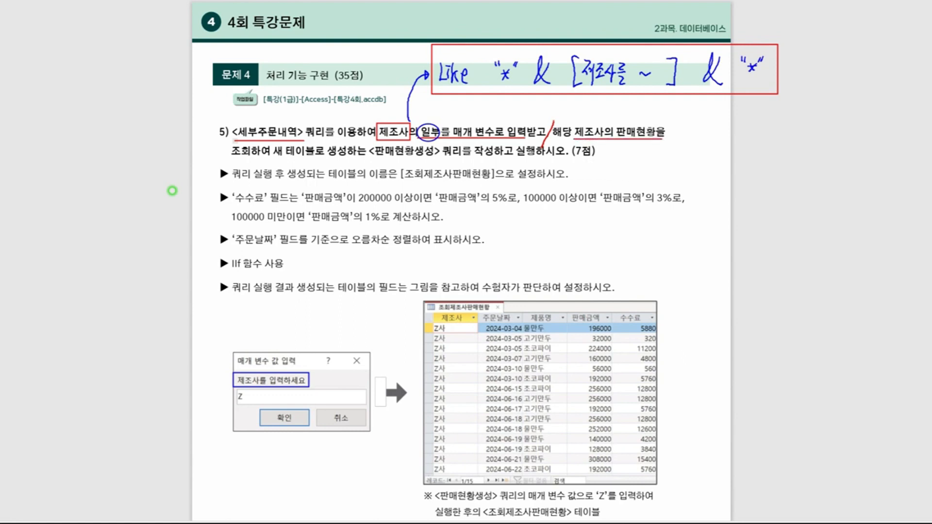
pyautogui.moveTo(272, 144)
pyautogui.mouseDown()
pyautogui.moveTo(340, 159)
pyautogui.moveTo(353, 141)
pyautogui.moveTo(482, 159)
pyautogui.mouseUp()
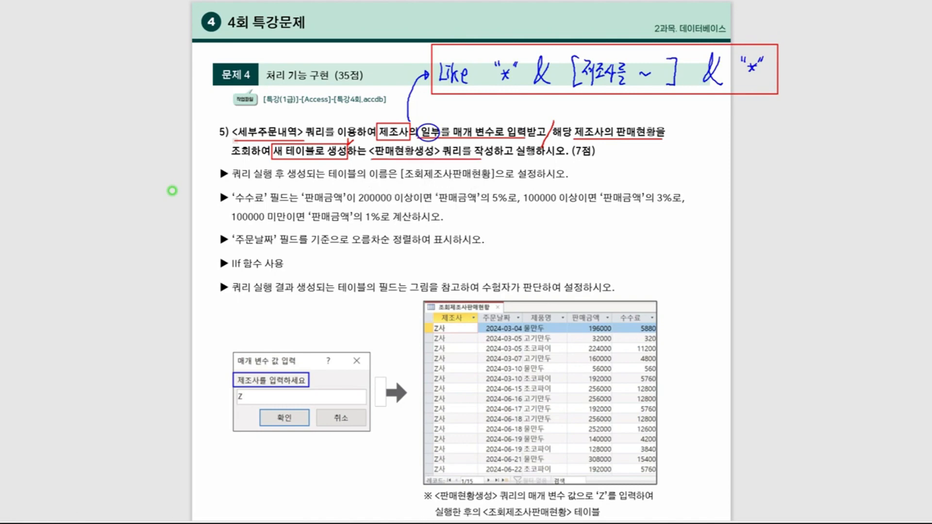
pyautogui.moveTo(596, 141); pyautogui.dragTo(589, 149)
pyautogui.moveTo(231, 181); pyautogui.dragTo(367, 180)
pyautogui.moveTo(489, 163); pyautogui.dragTo(495, 161)
pyautogui.moveTo(230, 191); pyautogui.dragTo(270, 205)
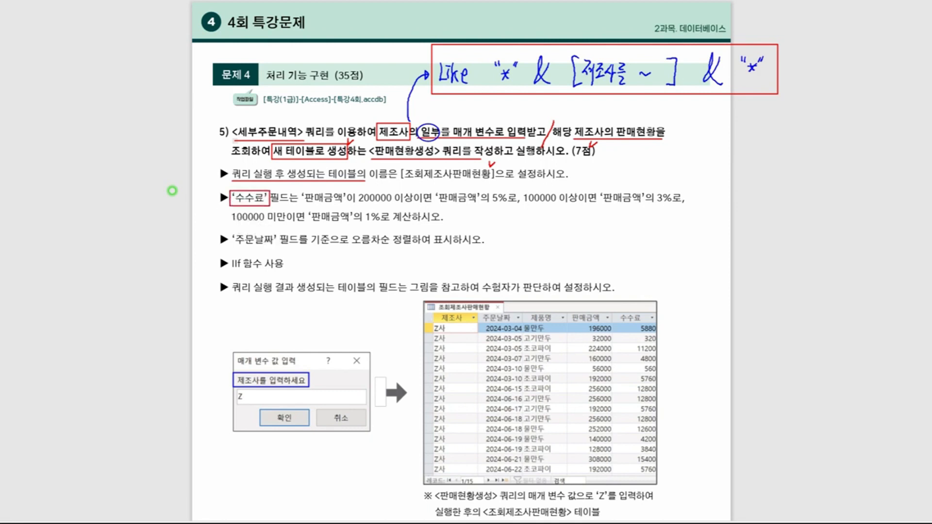
pyautogui.moveTo(611, 313); pyautogui.dragTo(657, 478)
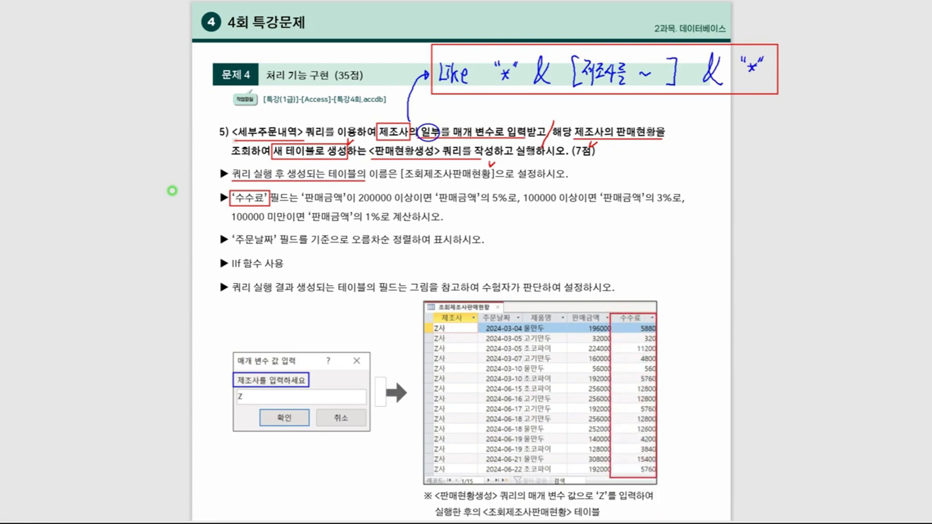
pyautogui.moveTo(301, 205); pyautogui.dragTo(408, 204)
pyautogui.moveTo(495, 186)
pyautogui.mouseDown()
pyautogui.moveTo(513, 217)
pyautogui.moveTo(607, 204)
pyautogui.moveTo(658, 186)
pyautogui.moveTo(679, 210)
pyautogui.mouseUp()
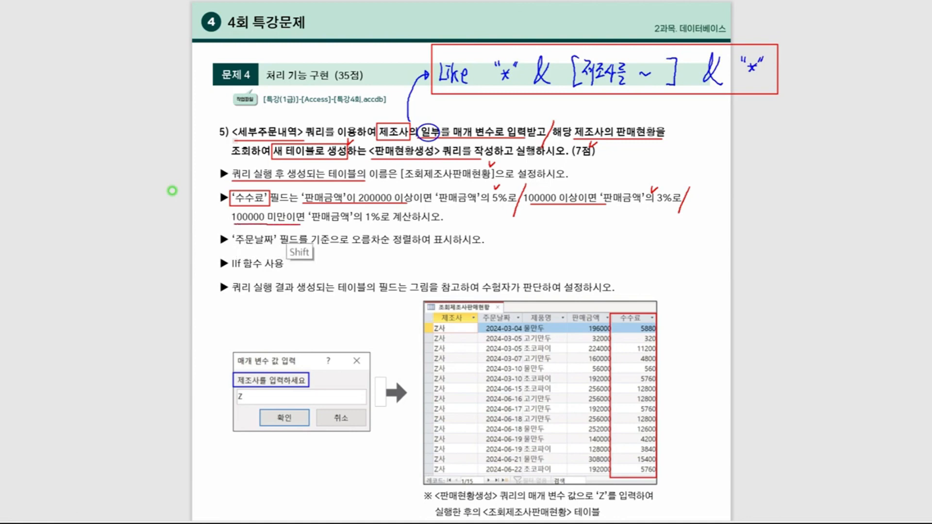
pyautogui.moveTo(233, 223); pyautogui.dragTo(304, 223)
pyautogui.moveTo(368, 207); pyautogui.dragTo(375, 205)
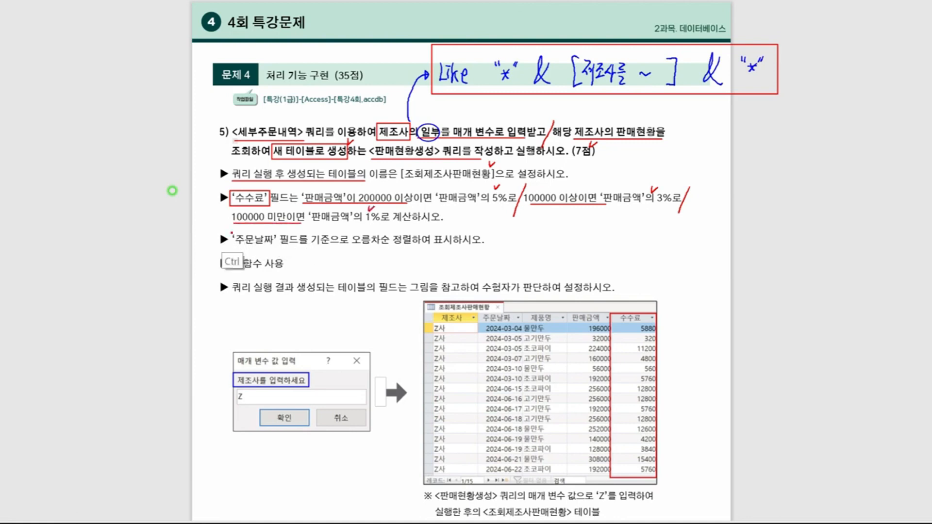
pyautogui.moveTo(231, 231); pyautogui.dragTo(277, 249)
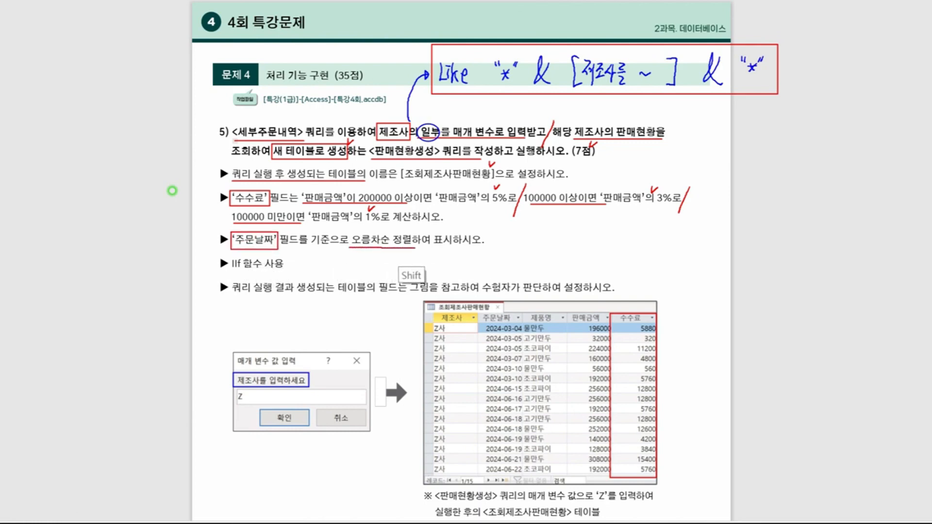
pyautogui.moveTo(348, 247); pyautogui.dragTo(424, 246)
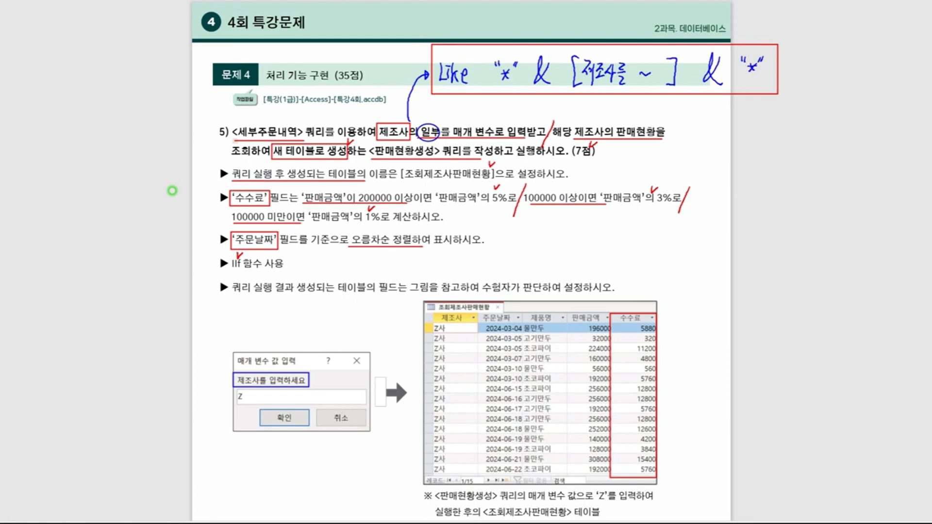
pyautogui.moveTo(229, 256)
pyautogui.mouseDown()
pyautogui.moveTo(409, 278)
pyautogui.moveTo(501, 227)
pyautogui.moveTo(498, 218)
pyautogui.moveTo(511, 238)
pyautogui.moveTo(536, 230)
pyautogui.mouseUp()
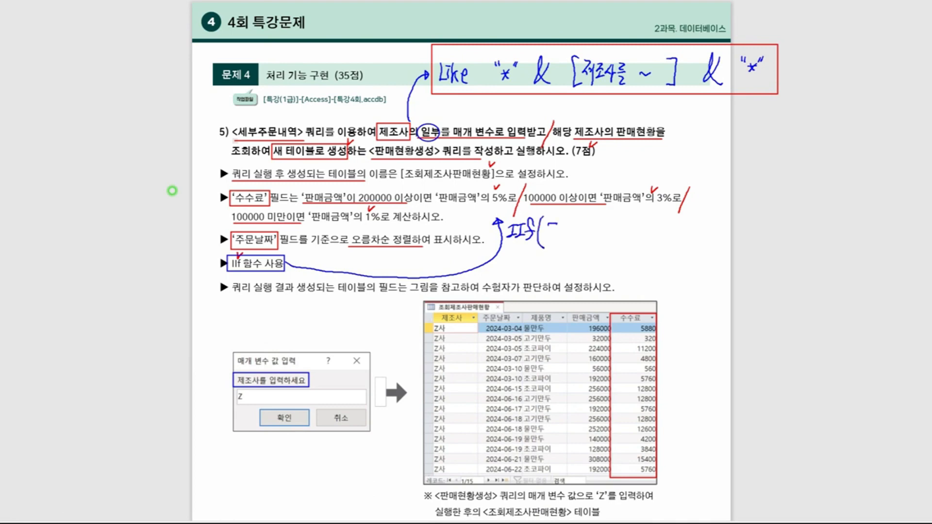
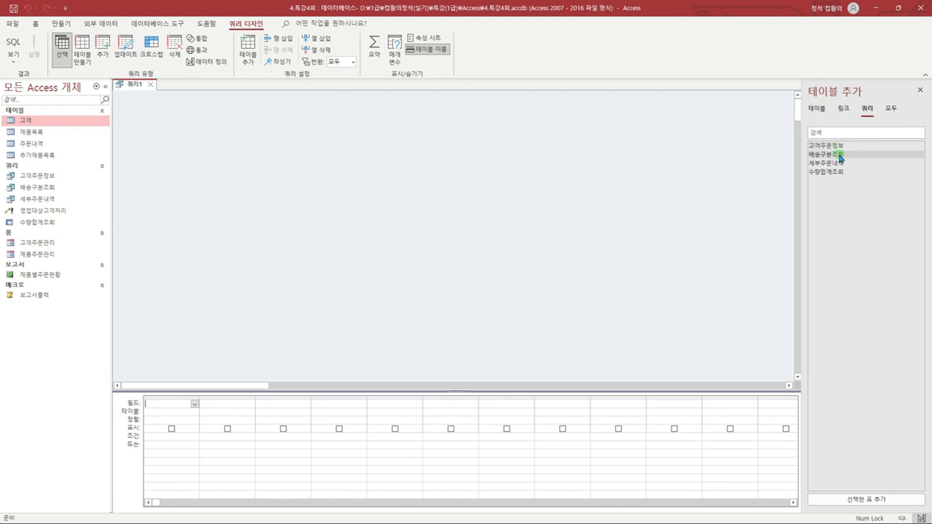
# Add the 세부주문내역 query as the source of the new query and enlarge its field list to show every field.
pyautogui.doubleClick(839, 163)
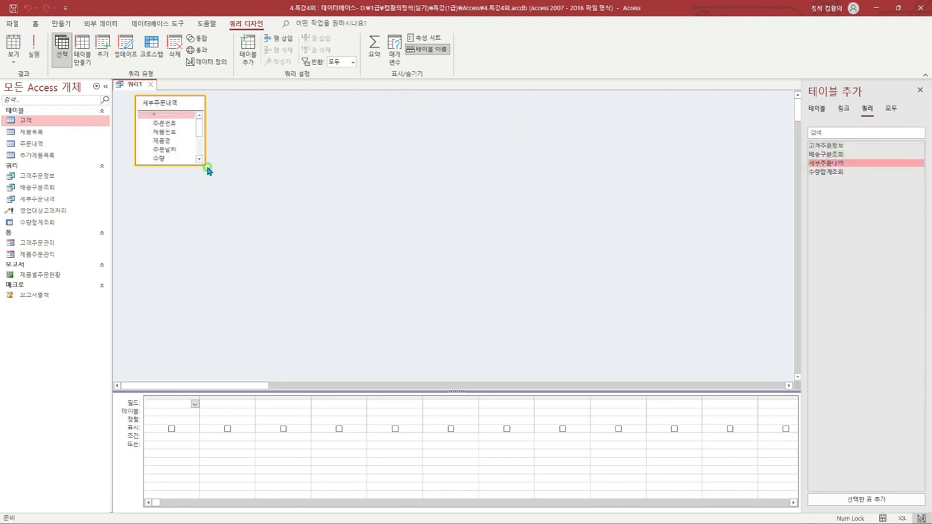
pyautogui.moveTo(205, 165); pyautogui.dragTo(244, 214)
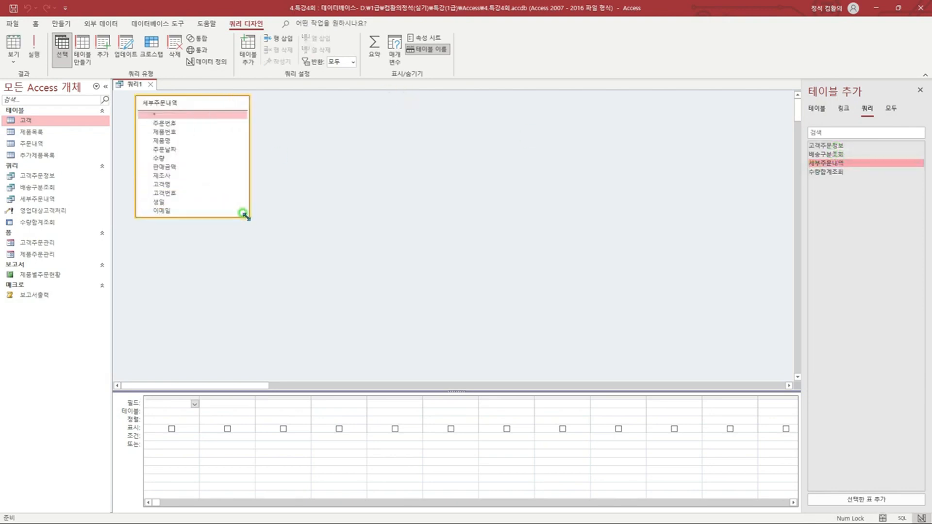
pyautogui.moveTo(138, 98)
pyautogui.mouseDown()
pyautogui.moveTo(246, 235)
pyautogui.moveTo(247, 213)
pyautogui.mouseUp()
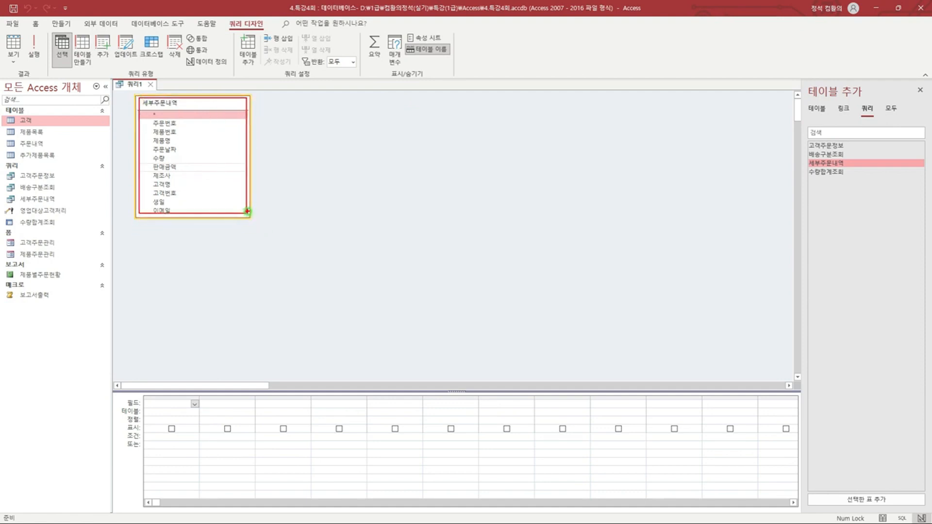
pyautogui.press('Escape')
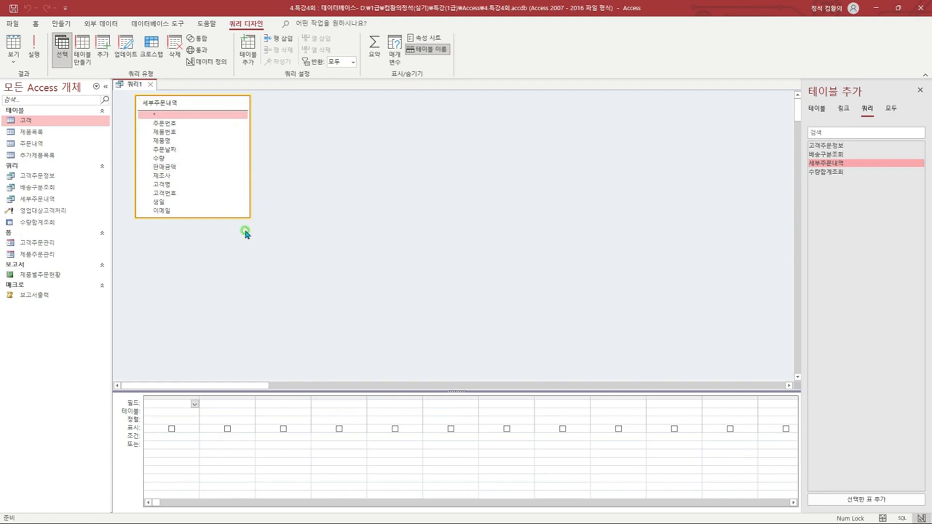
# Add the fields 제조사, 주문날짜, 제품명 and 판매금액 from 세부주문내역 to the query grid in that order.
pyautogui.doubleClick(166, 177)
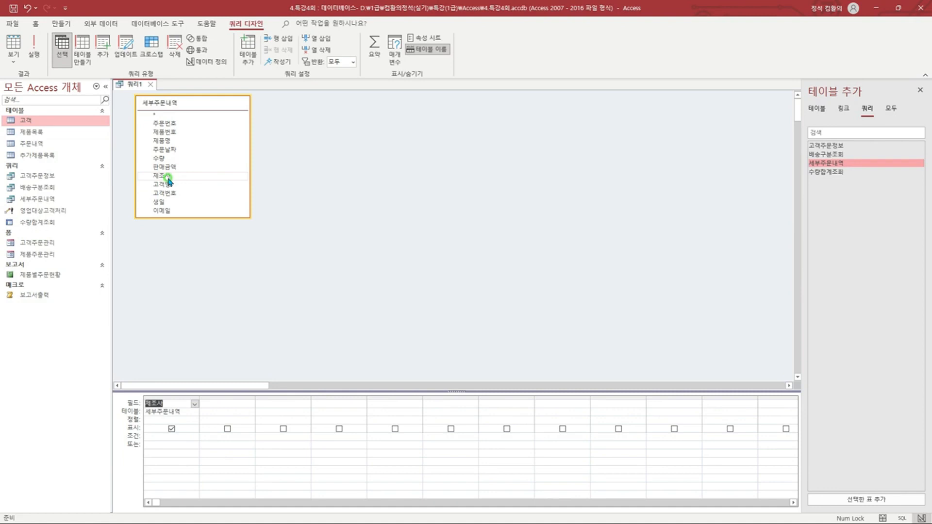
pyautogui.doubleClick(180, 151)
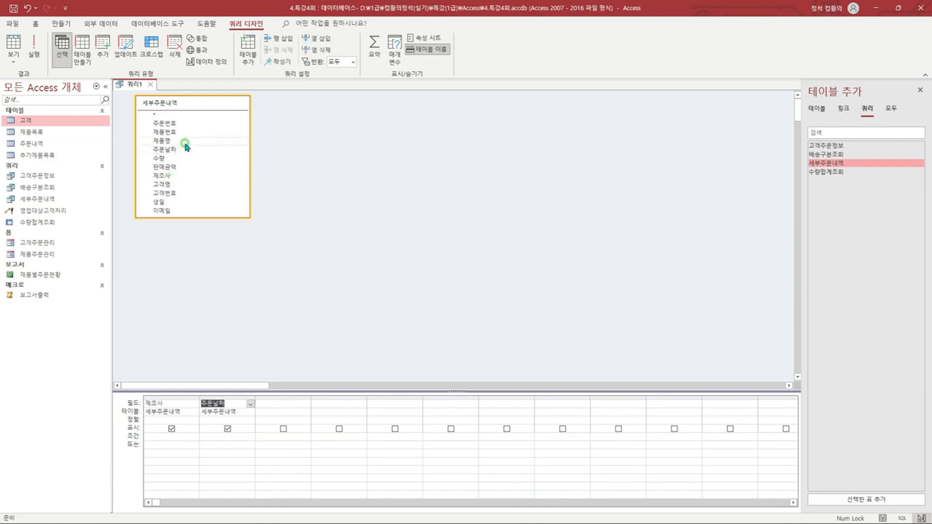
pyautogui.doubleClick(185, 143)
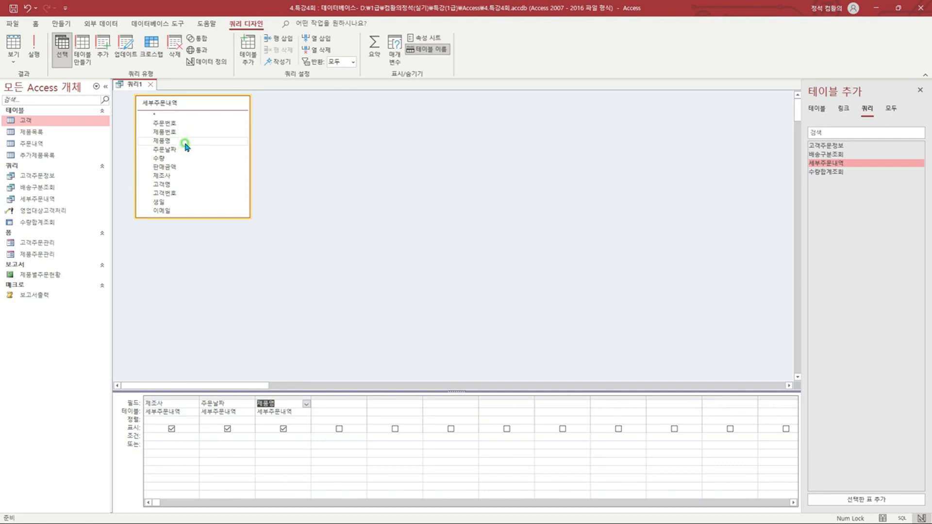
pyautogui.doubleClick(179, 167)
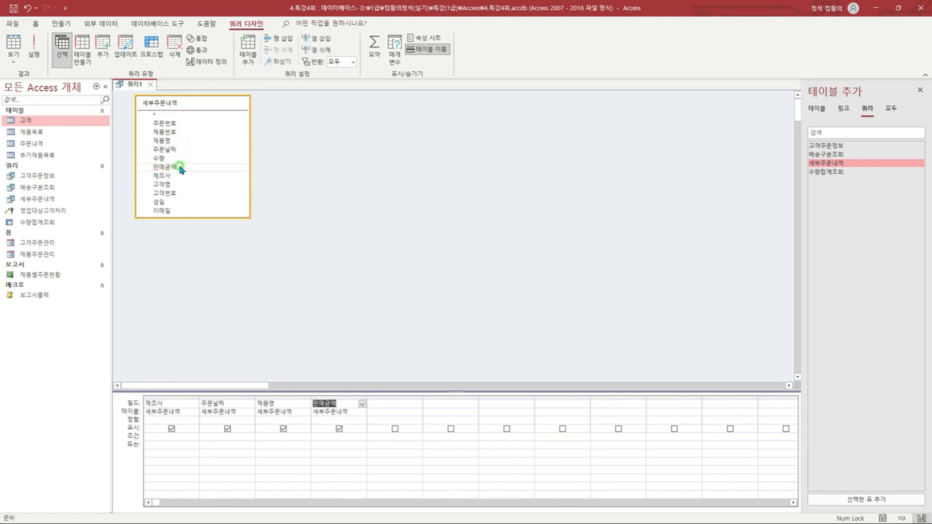
# Begin an IIf expression in the first empty field column that returns [판매금액]*0.05 when [판매금액]>=200000.
pyautogui.click(383, 401)
pyautogui.moveTo(366, 398); pyautogui.dragTo(422, 410)
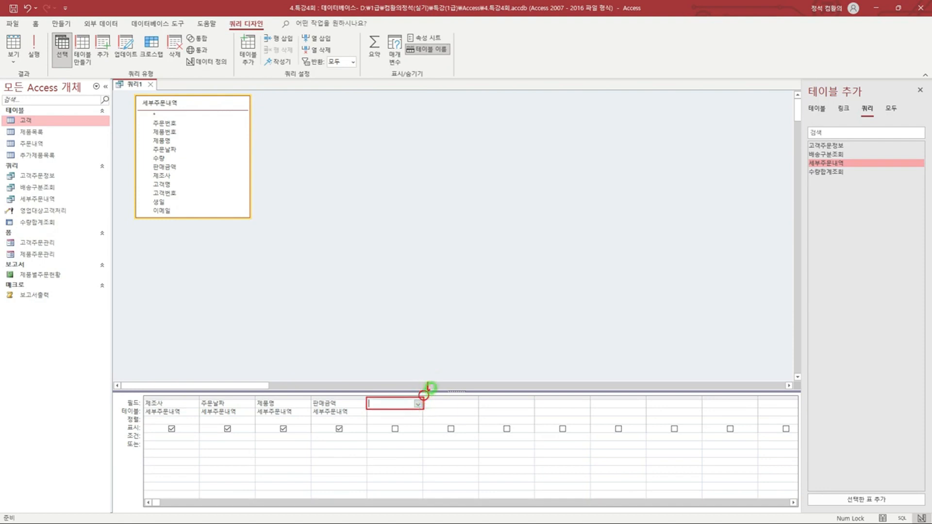
pyautogui.press('Escape')
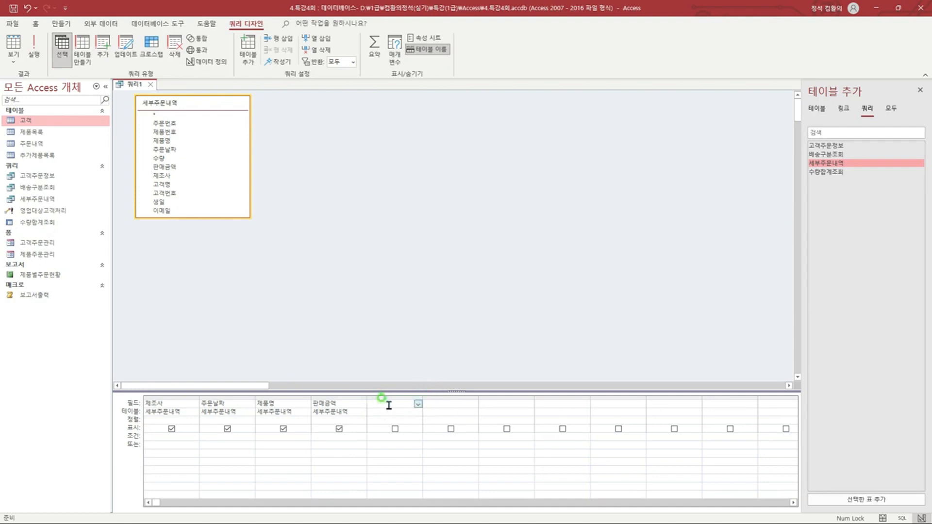
pyautogui.hotkey('shift', 'F2')
pyautogui.moveTo(354, 221); pyautogui.dragTo(342, 261)
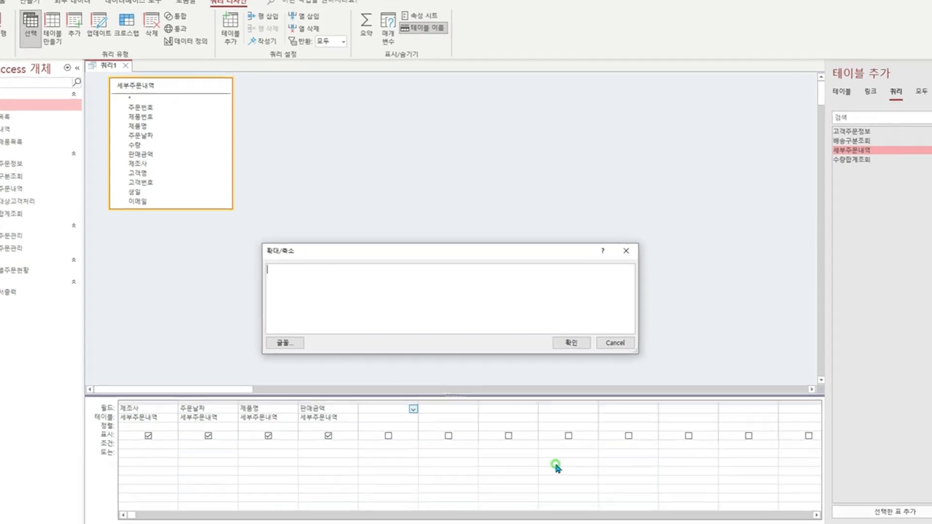
pyautogui.write('IIf')
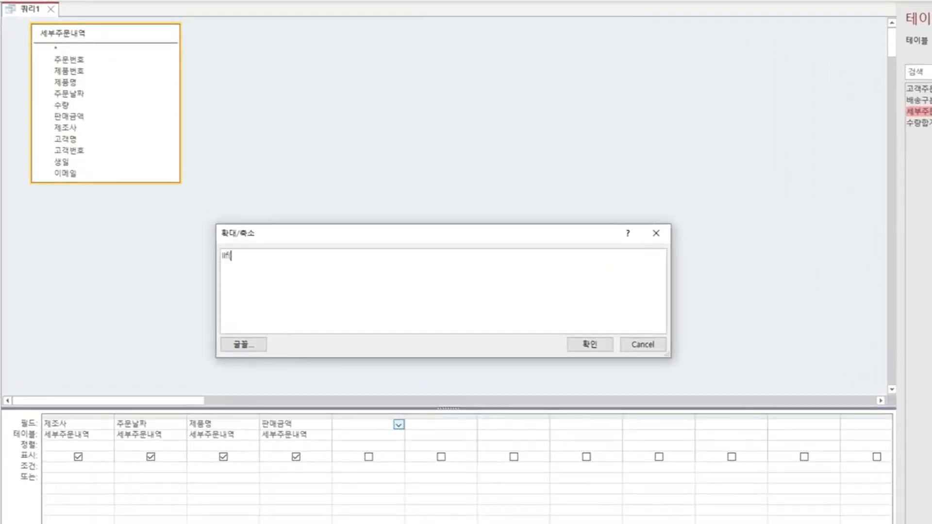
pyautogui.write('([판매금액]>=2')
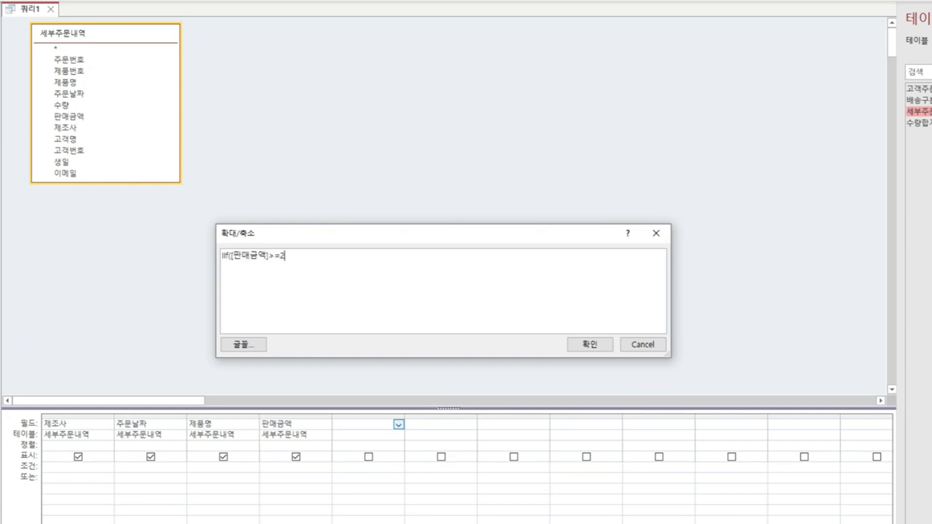
pyautogui.write('00000, [판매금액]')
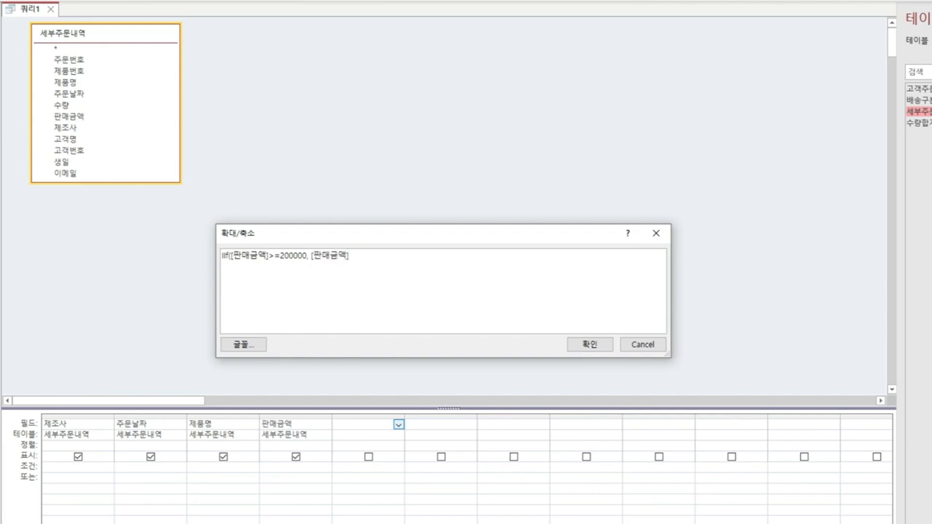
pyautogui.write('*0.05,')
# Complete the expression with a nested IIf returning [판매금액]*0.03 when [판매금액]>=100000, otherwise [판매금액]*0.01, and fit the column to its contents.
pyautogui.write(' [')
pyautogui.write('If([판매금')
pyautogui.write('액')
pyautogui.write(']>=')
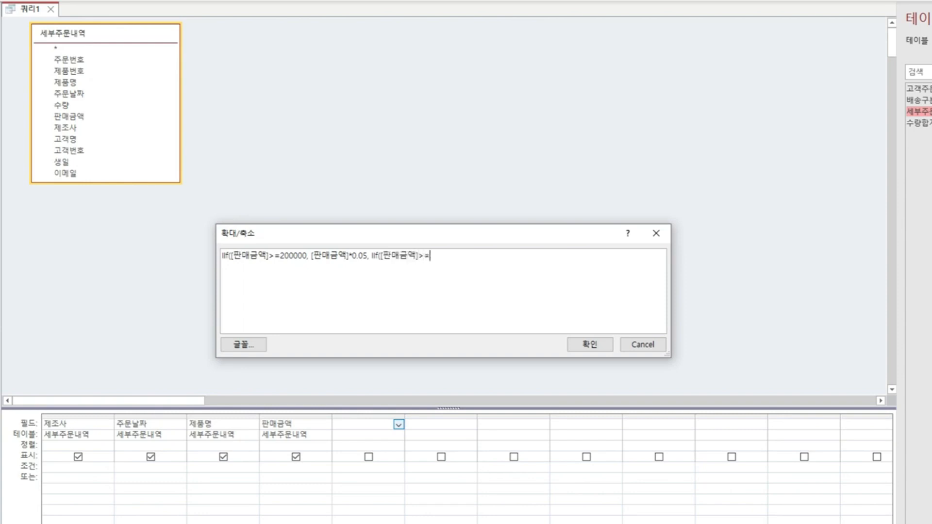
pyautogui.write('100000, [판매금액]*0.03')
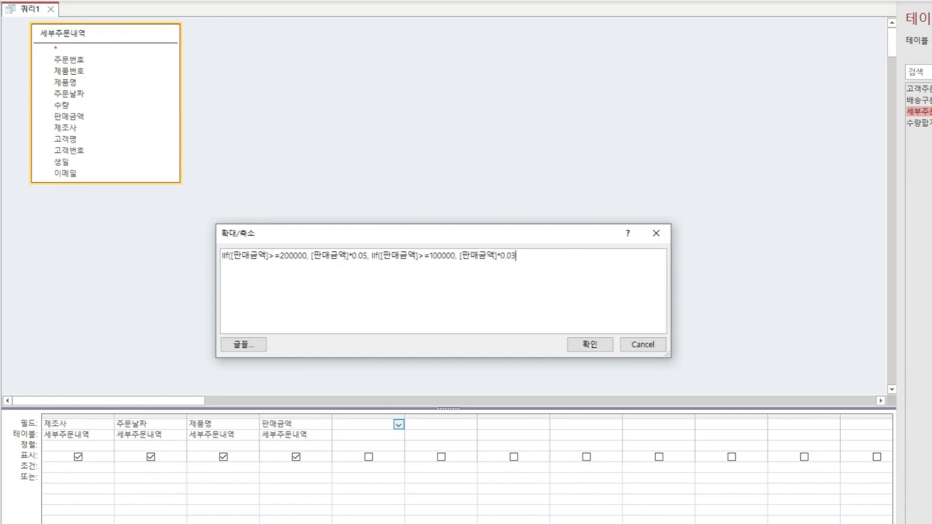
pyautogui.write(', [판매금액]*0.01)')
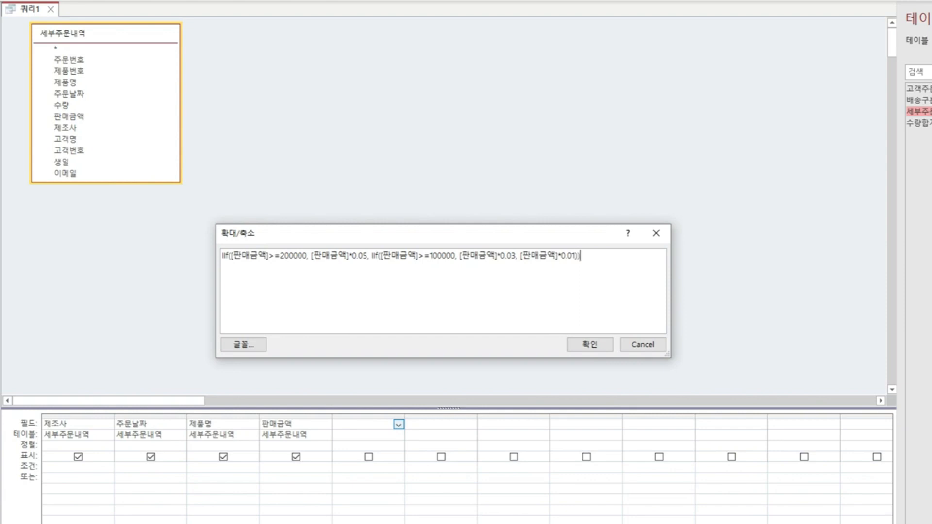
pyautogui.click(232, 252)
pyautogui.click(581, 253)
pyautogui.click(589, 345)
pyautogui.doubleClick(404, 416)
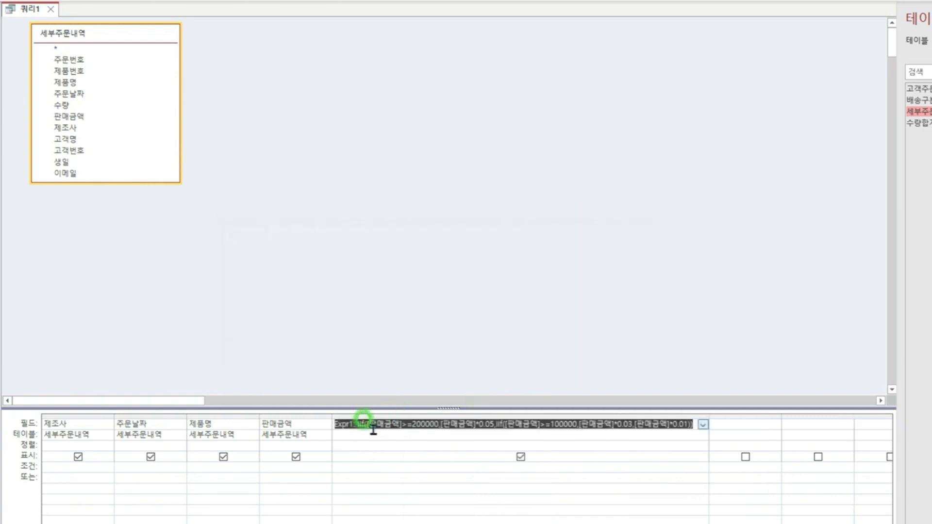
# Rename the calculated IIf field to 수수료.
pyautogui.click(349, 424)
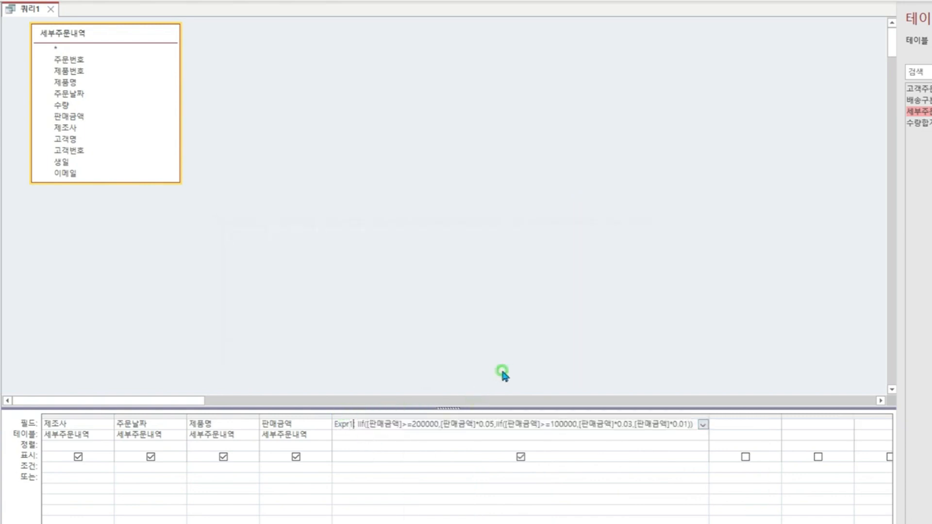
pyautogui.hotkey('shift', 'Left')
pyautogui.hotkey('shift', 'Left')
pyautogui.hotkey('shift', 'Left')
pyautogui.hotkey('shift', 'Left')
pyautogui.hotkey('shift', 'Left')
pyautogui.write('수수료')
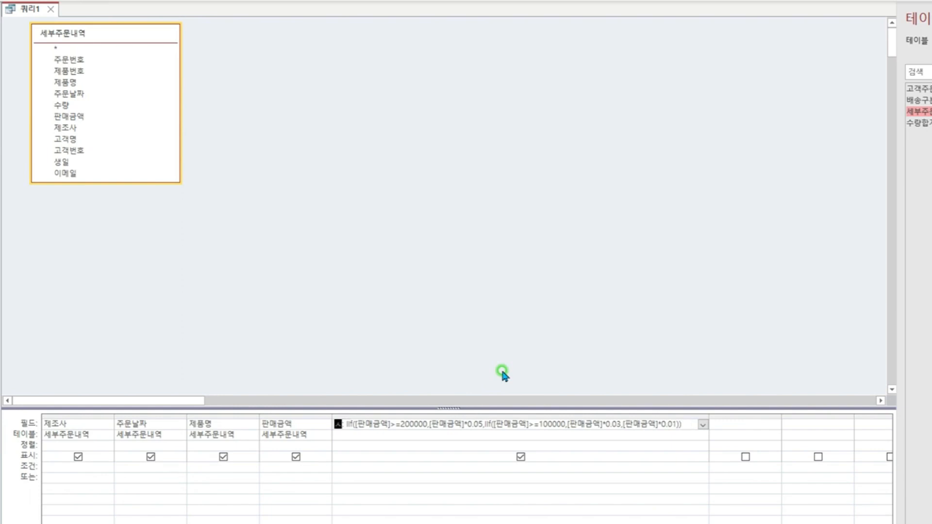
pyautogui.press('Tab')
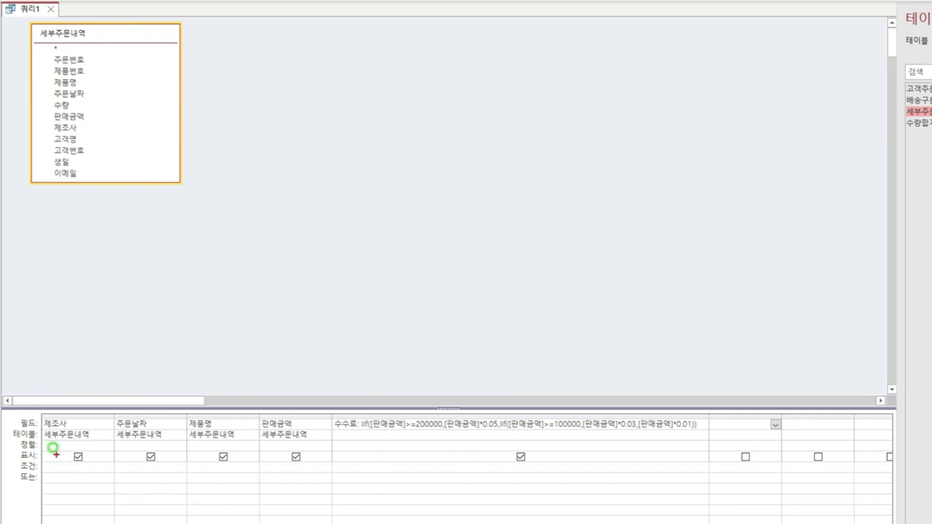
# Set the 제조사 criterion to Like "*" & [제조사를 입력하세요] & "*" and fit the column to its contents.
pyautogui.moveTo(42, 416)
pyautogui.mouseDown()
pyautogui.moveTo(89, 494)
pyautogui.moveTo(117, 518)
pyautogui.mouseUp()
pyautogui.moveTo(18, 461); pyautogui.dragTo(114, 473)
pyautogui.press('Escape')
pyautogui.click(84, 467)
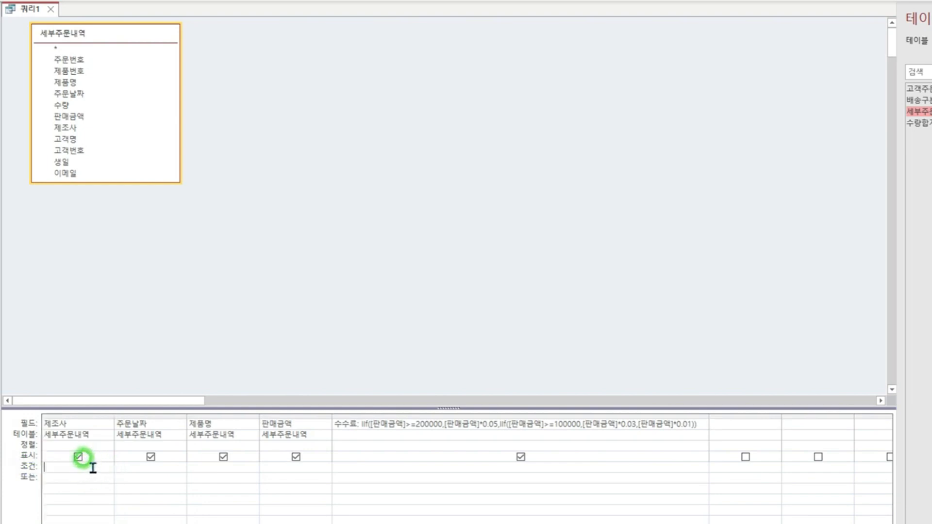
pyautogui.hotkey('shift', 'F2')
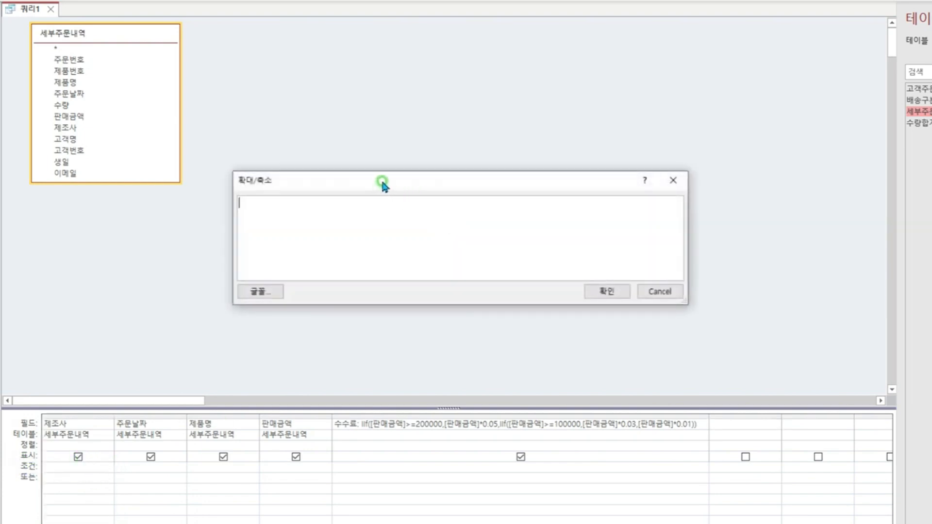
pyautogui.moveTo(381, 190); pyautogui.dragTo(353, 248)
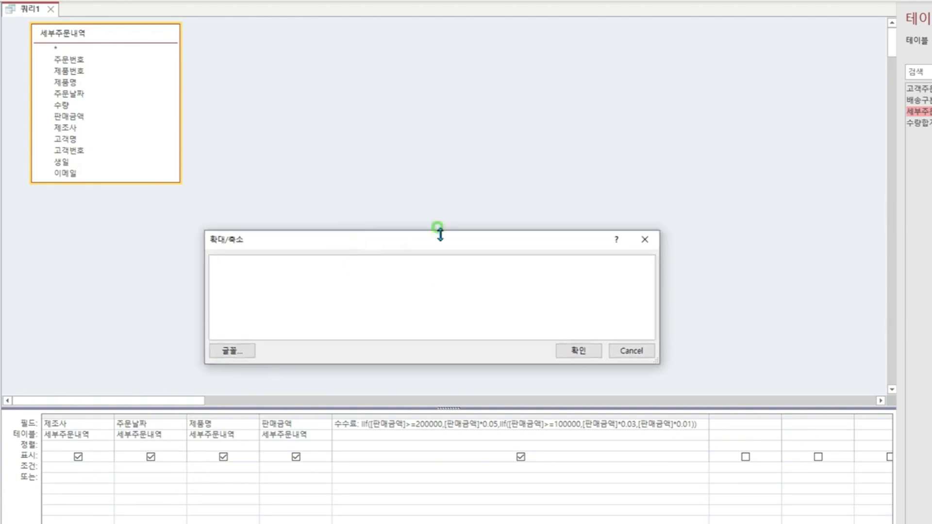
pyautogui.write('Like "')
pyautogui.write('*" & ')
pyautogui.write('[')
pyautogui.write('ㅈ')
pyautogui.write('조사를 입력하세')
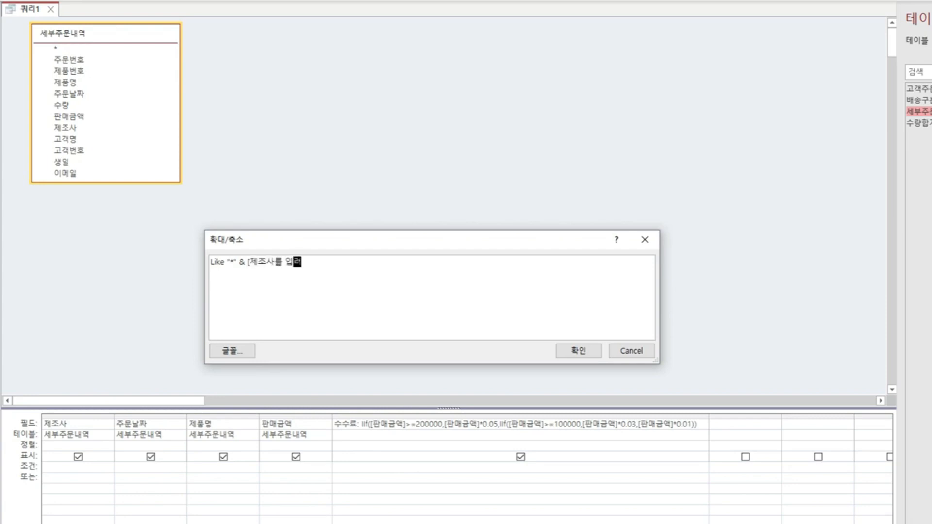
pyautogui.write('요] & "*"')
pyautogui.click(579, 350)
pyautogui.doubleClick(114, 415)
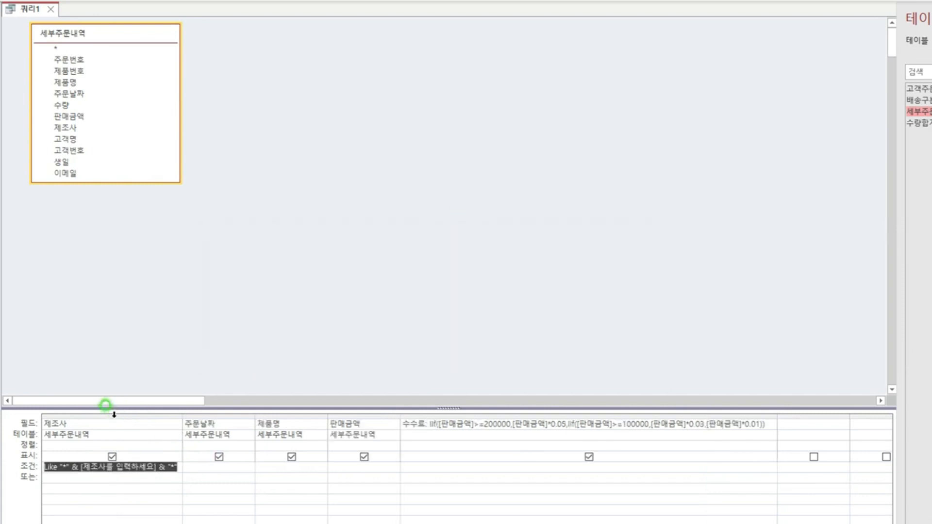
# Sort the query by 주문날짜 in ascending order (오름차순).
pyautogui.click(149, 465)
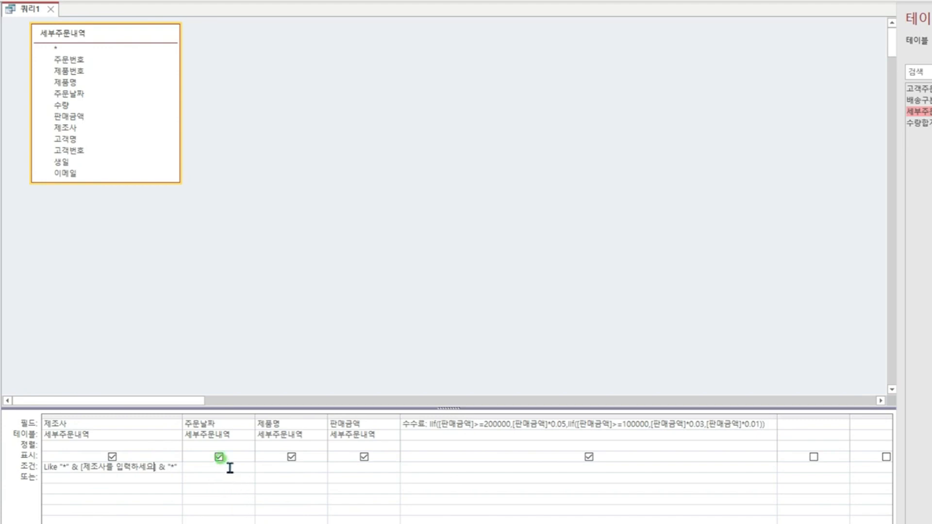
pyautogui.click(246, 446)
pyautogui.click(248, 446)
pyautogui.click(245, 456)
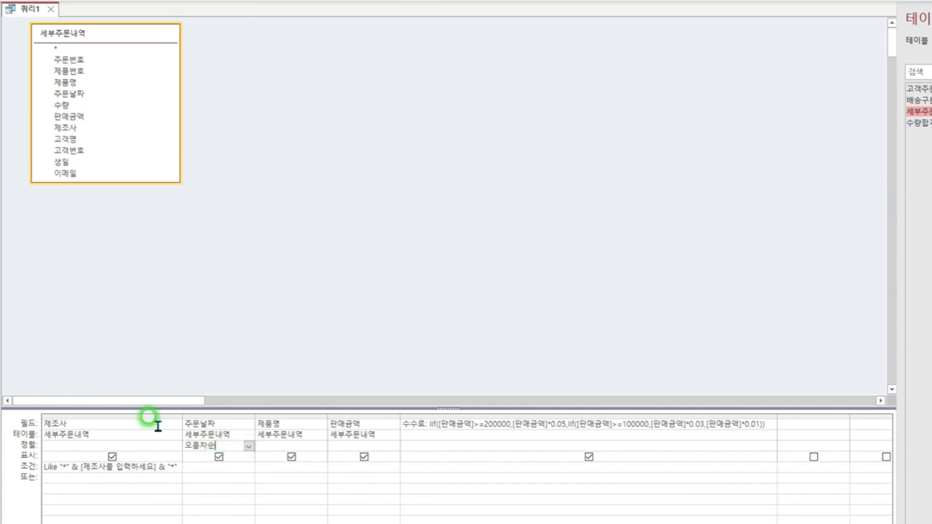
# Preview the query's datasheet for the manufacturer Z사 and check the listed fields and 수수료 values.
pyautogui.rightClick(20, 7)
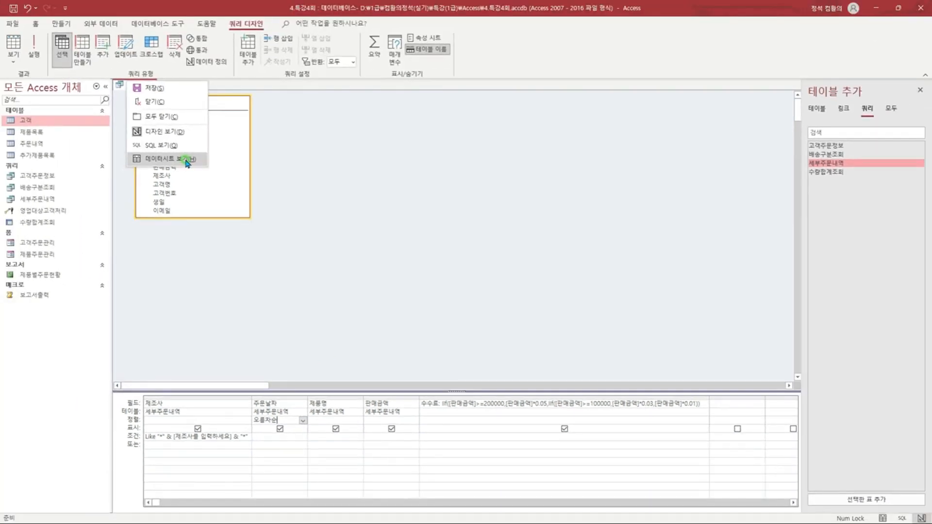
pyautogui.click(187, 159)
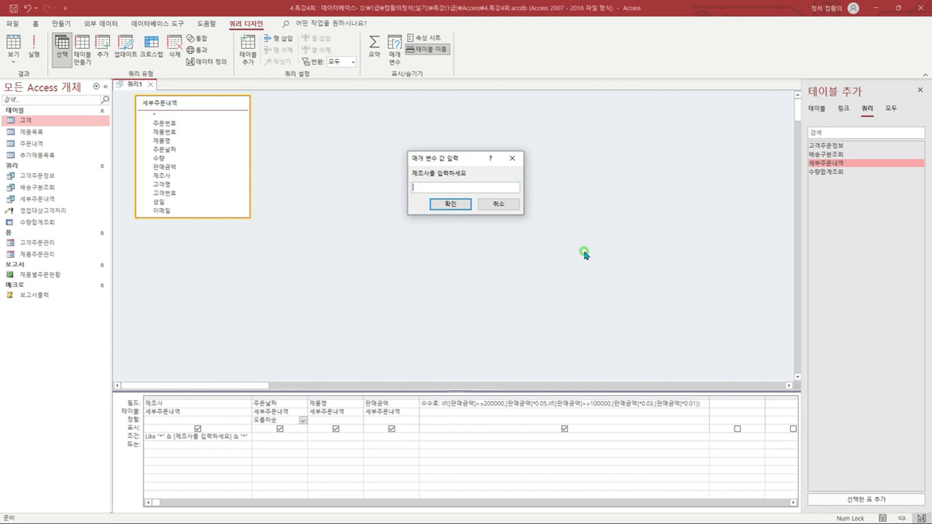
pyautogui.write('ㄹ')
pyautogui.click(451, 204)
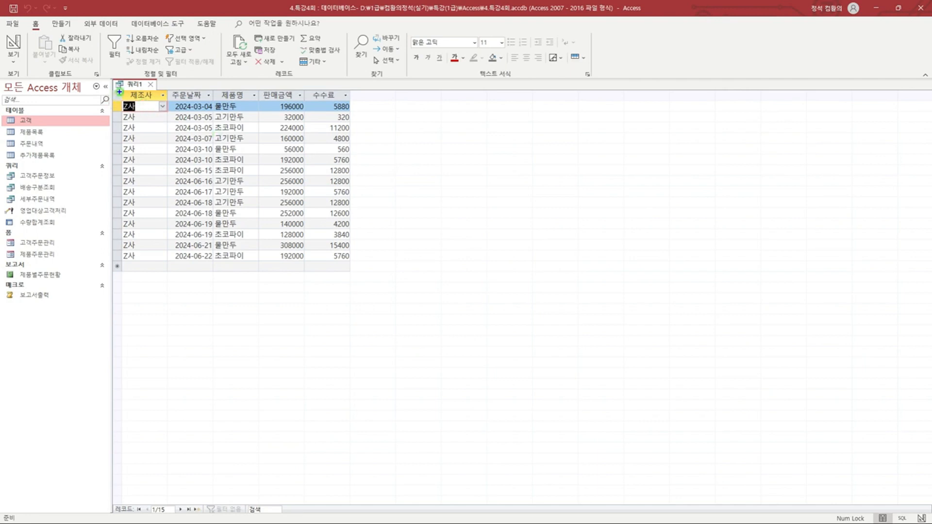
pyautogui.moveTo(120, 90); pyautogui.dragTo(352, 262)
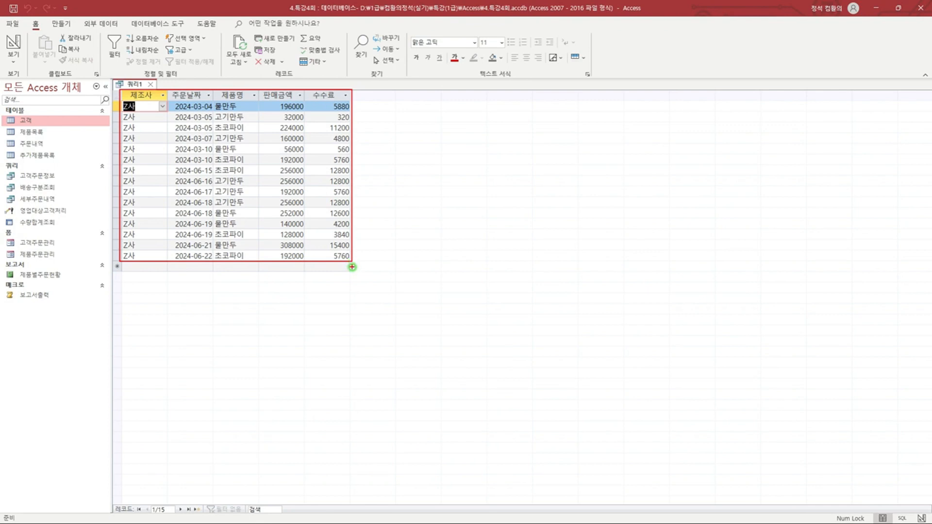
pyautogui.press('Escape')
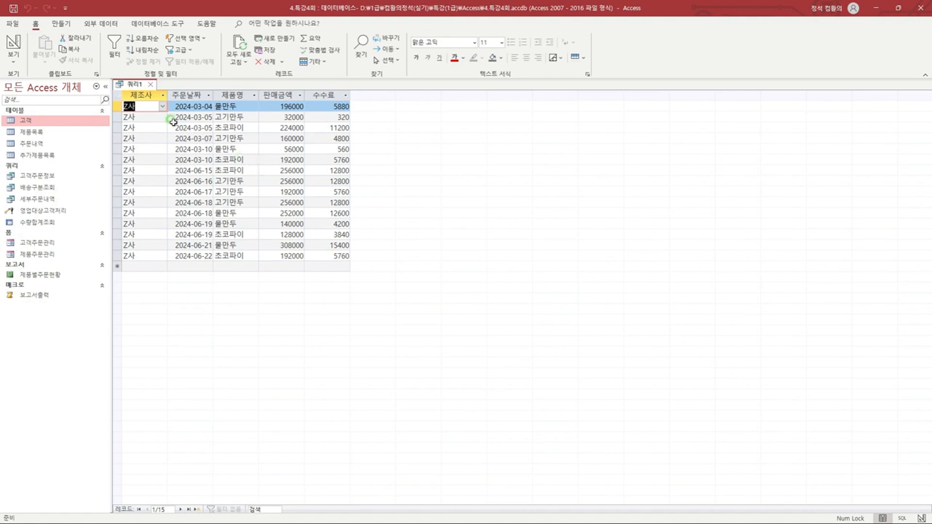
# Return to the query design and turn it into a make-table query creating 조회제조사판매현황 in the current database.
pyautogui.rightClick(127, 86)
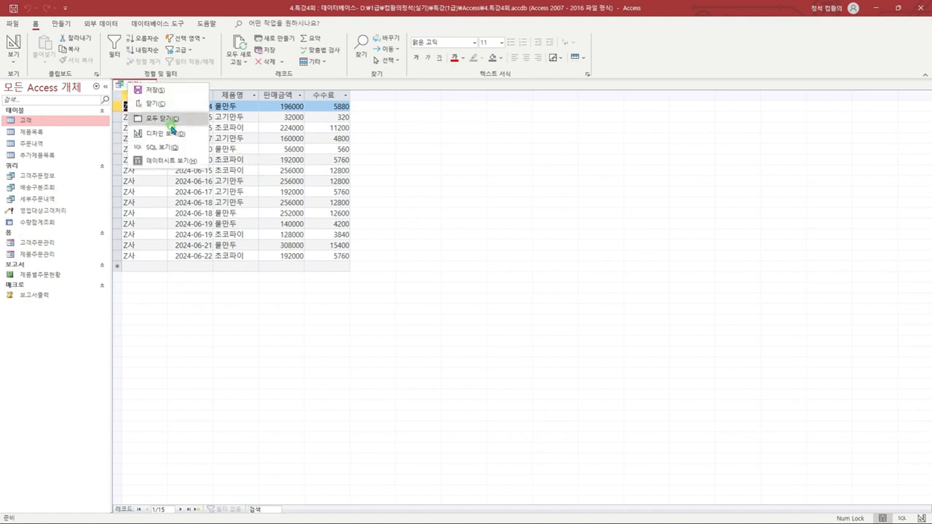
pyautogui.click(160, 134)
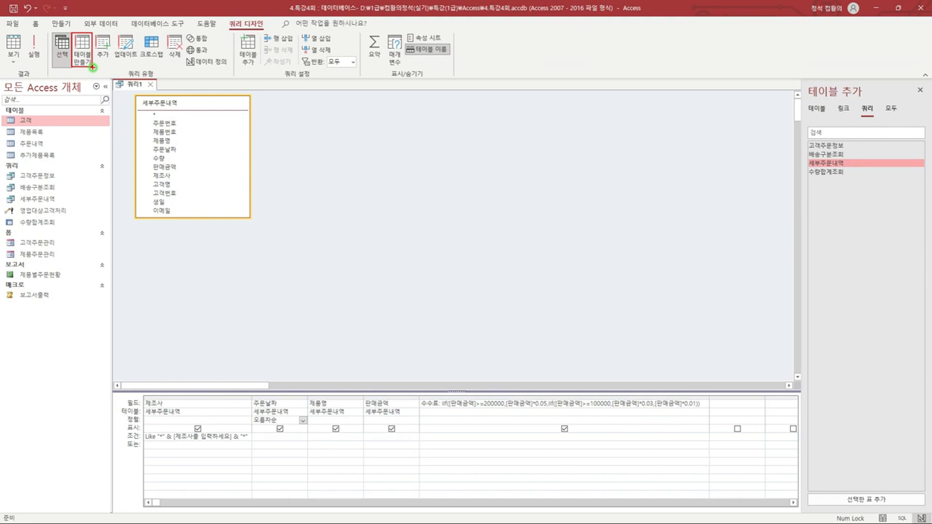
pyautogui.click(82, 53)
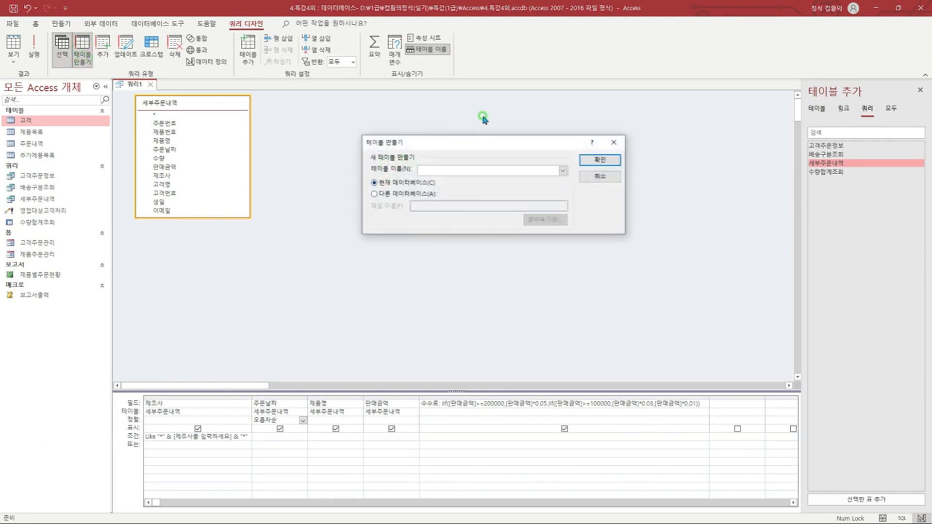
pyautogui.write('조회제조사판매현황')
pyautogui.click(523, 168)
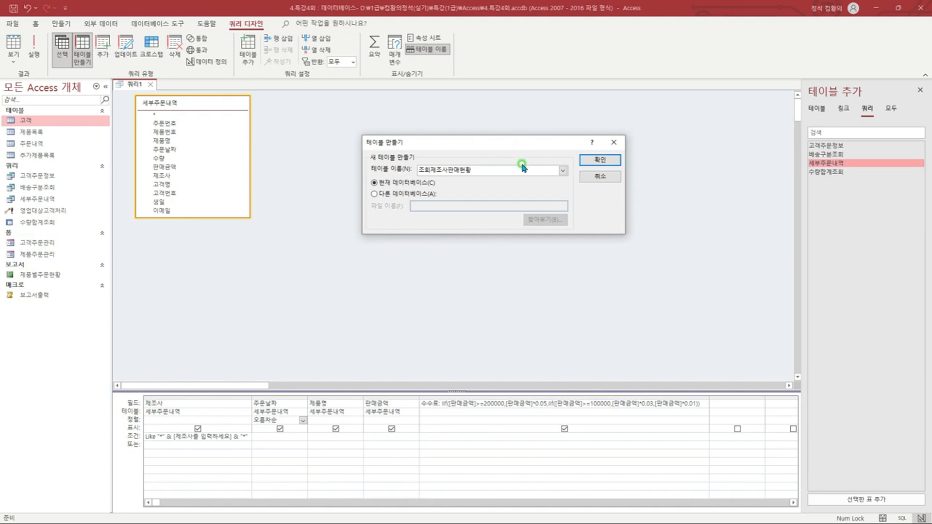
pyautogui.click(591, 161)
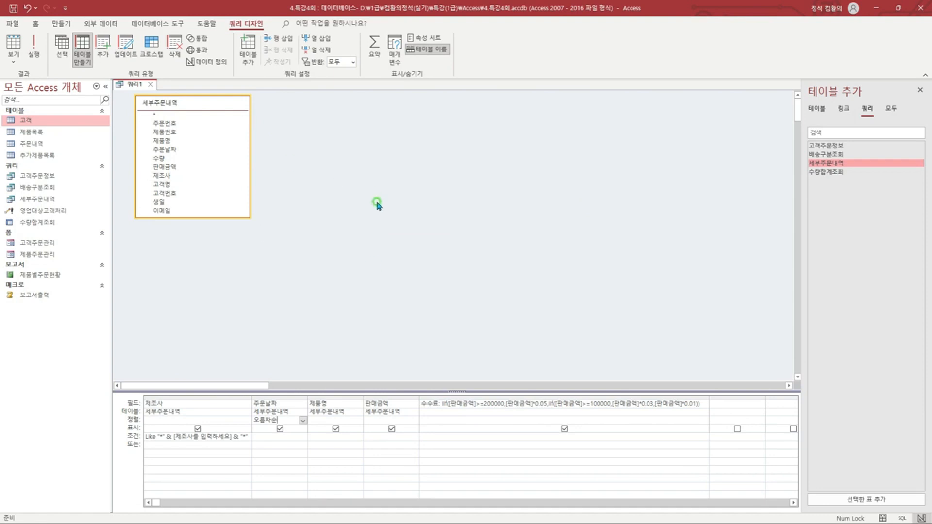
# Save the query under the name 판매현황생성.
pyautogui.rightClick(130, 85)
pyautogui.click(137, 90)
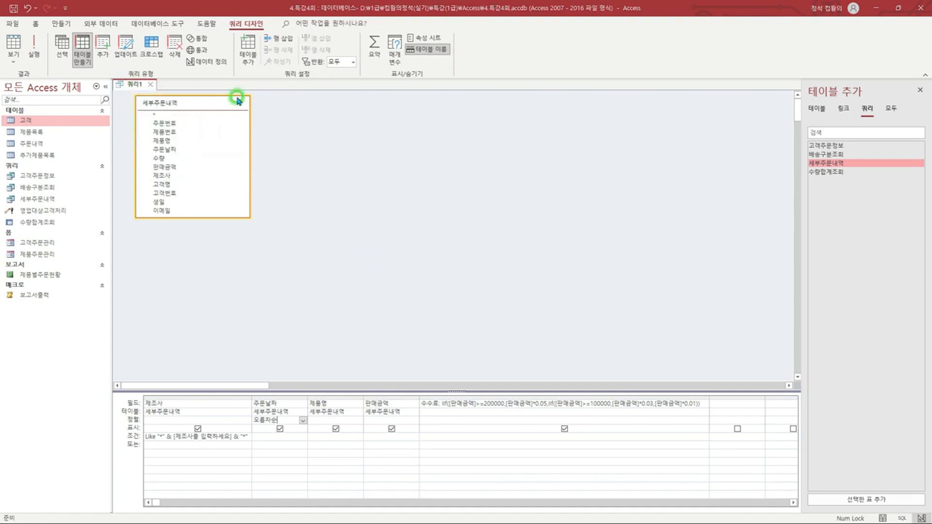
pyautogui.write('판매현황생성')
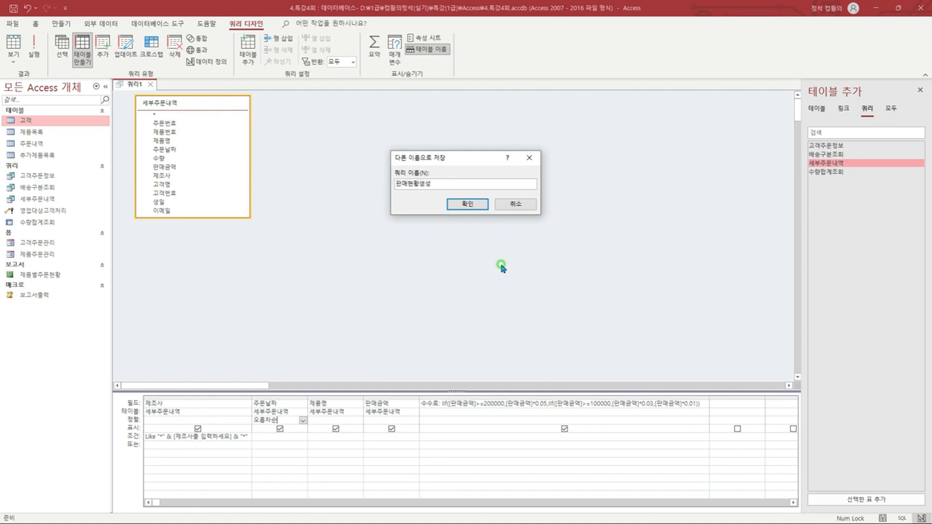
pyautogui.click(462, 204)
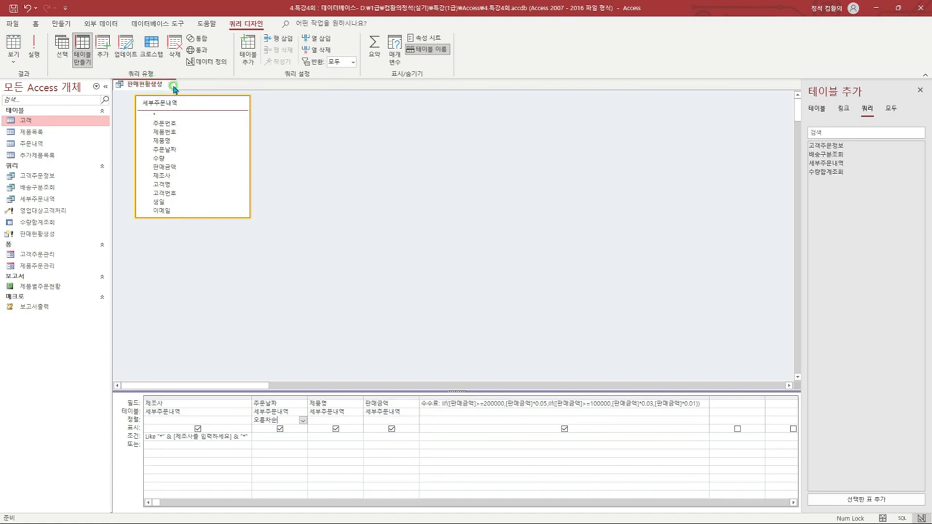
# Run the make-table query for the manufacturer Z사 and accept creating the new table from the selected records.
pyautogui.click(36, 57)
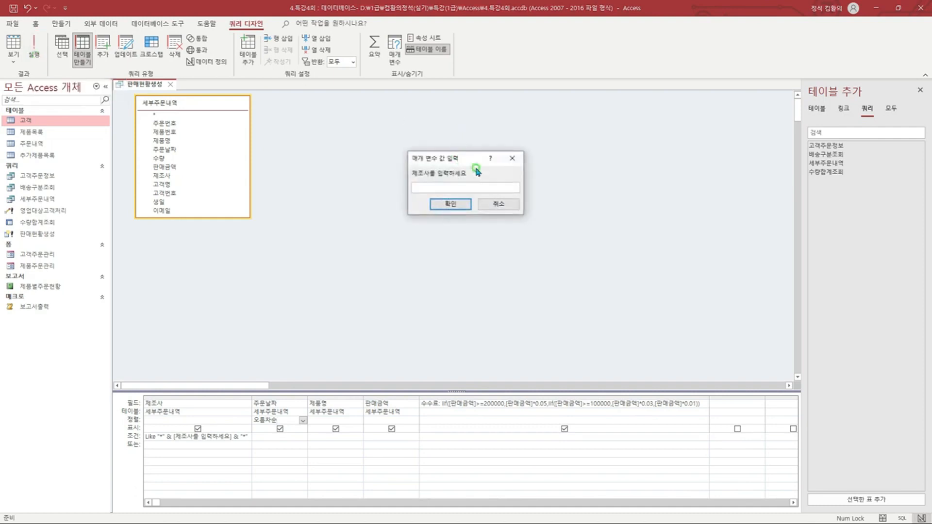
pyautogui.write('ㄹ')
pyautogui.click(447, 204)
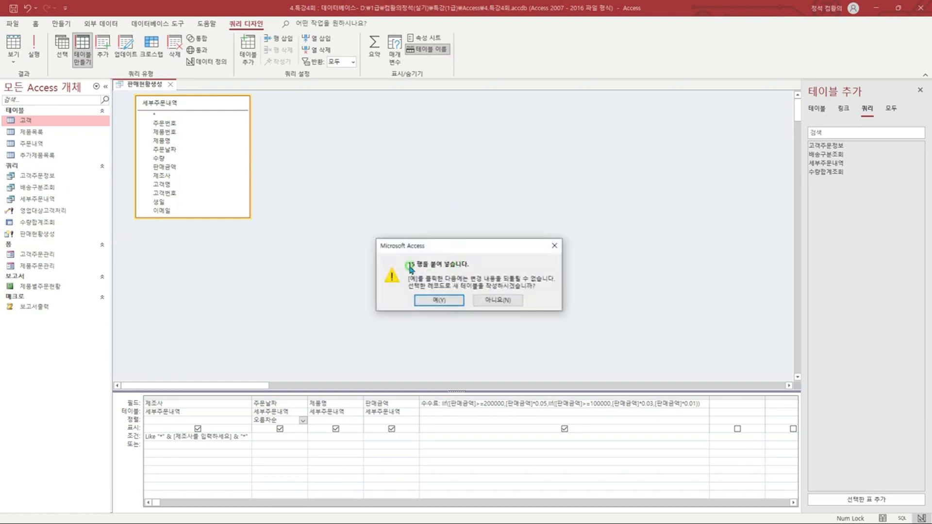
pyautogui.click(439, 300)
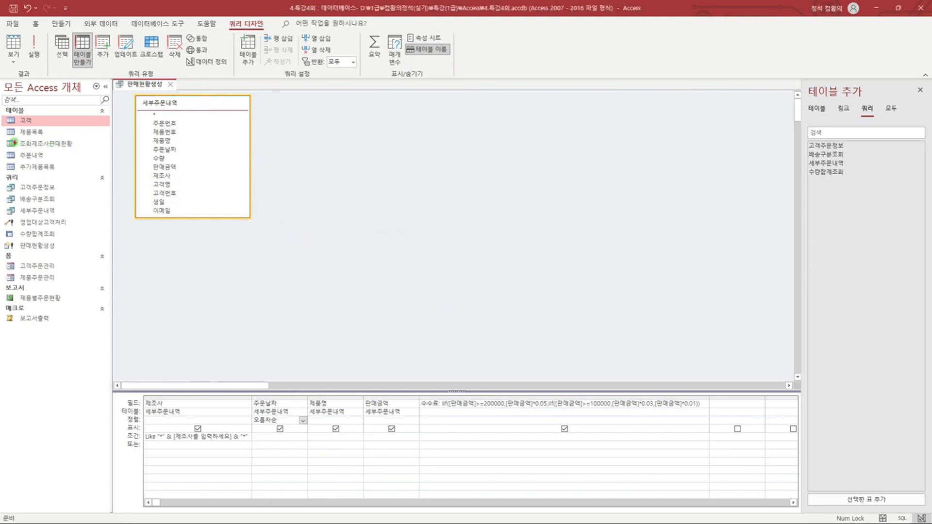
# Open the new 조회제조사판매현황 table and check its manufacturer, order date, product, sales amount and 수수료 records.
pyautogui.moveTo(5, 138); pyautogui.dragTo(78, 150)
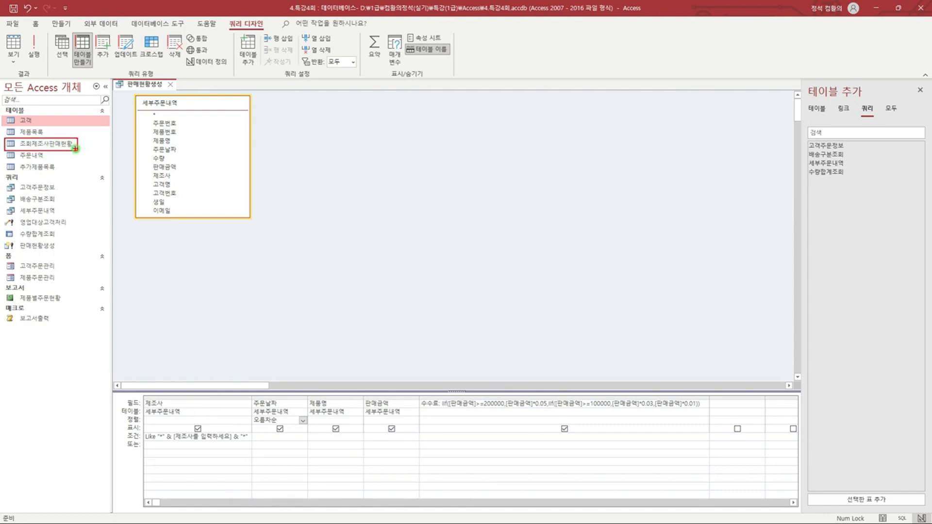
pyautogui.doubleClick(68, 145)
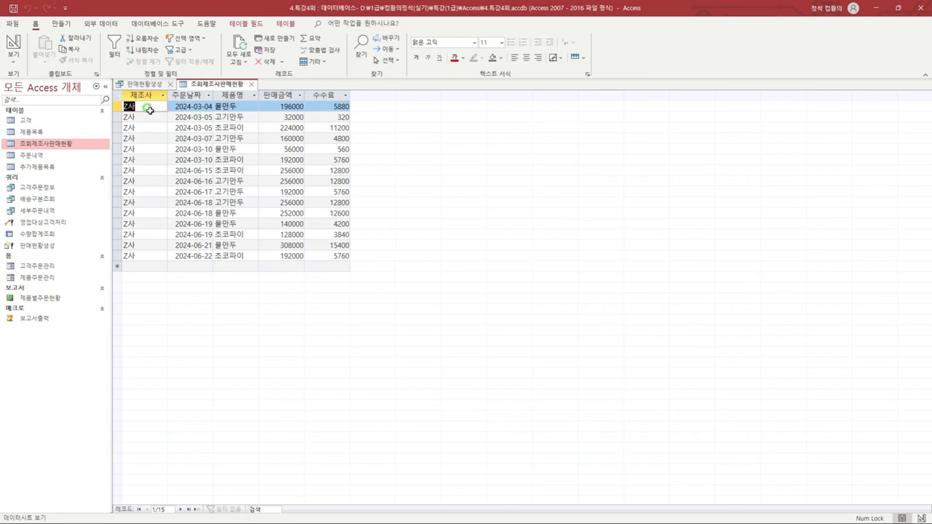
pyautogui.click(147, 107)
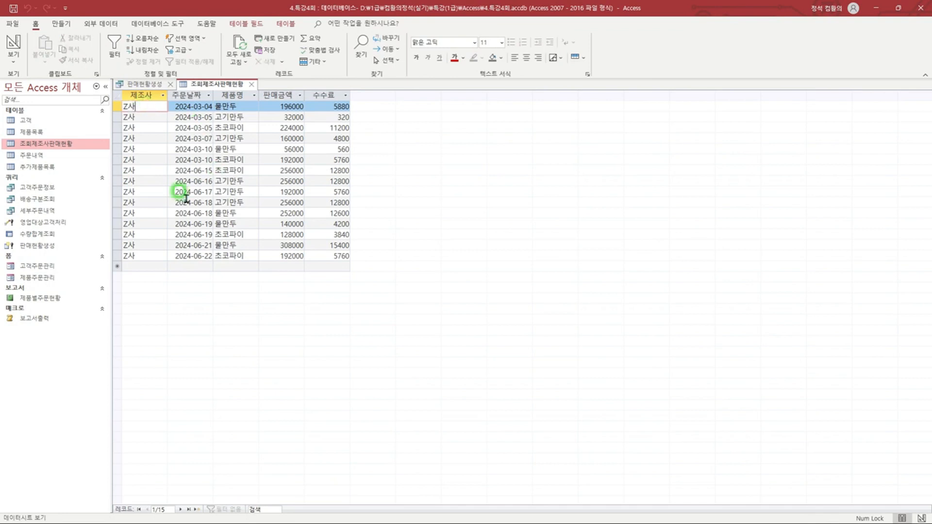
pyautogui.moveTo(118, 90); pyautogui.dragTo(352, 264)
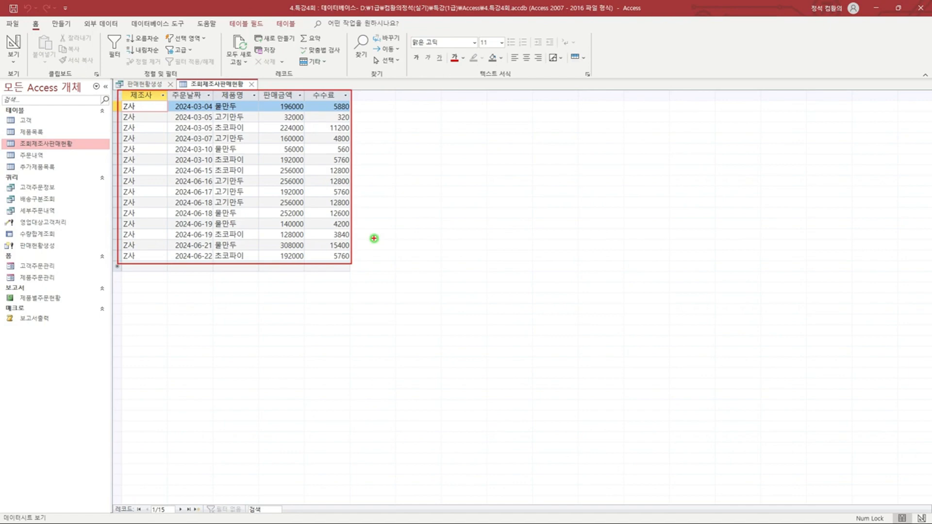
pyautogui.press('Escape')
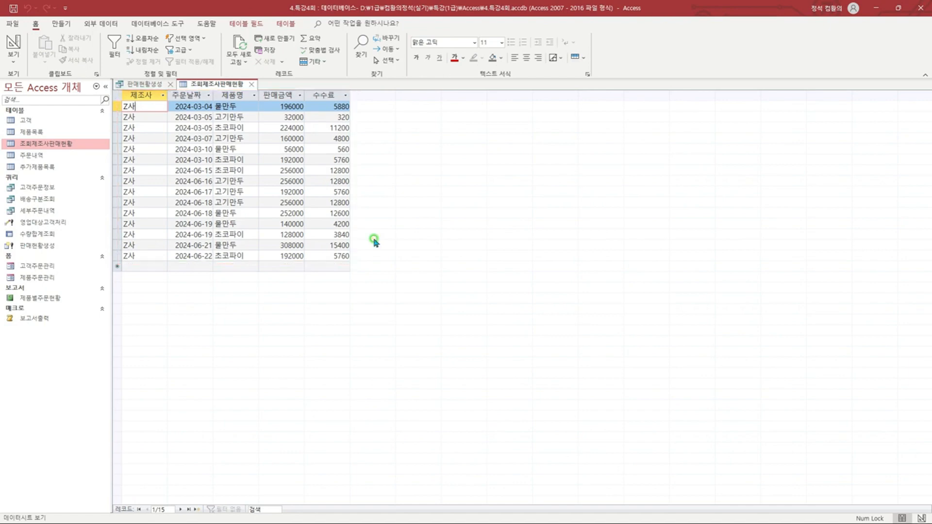